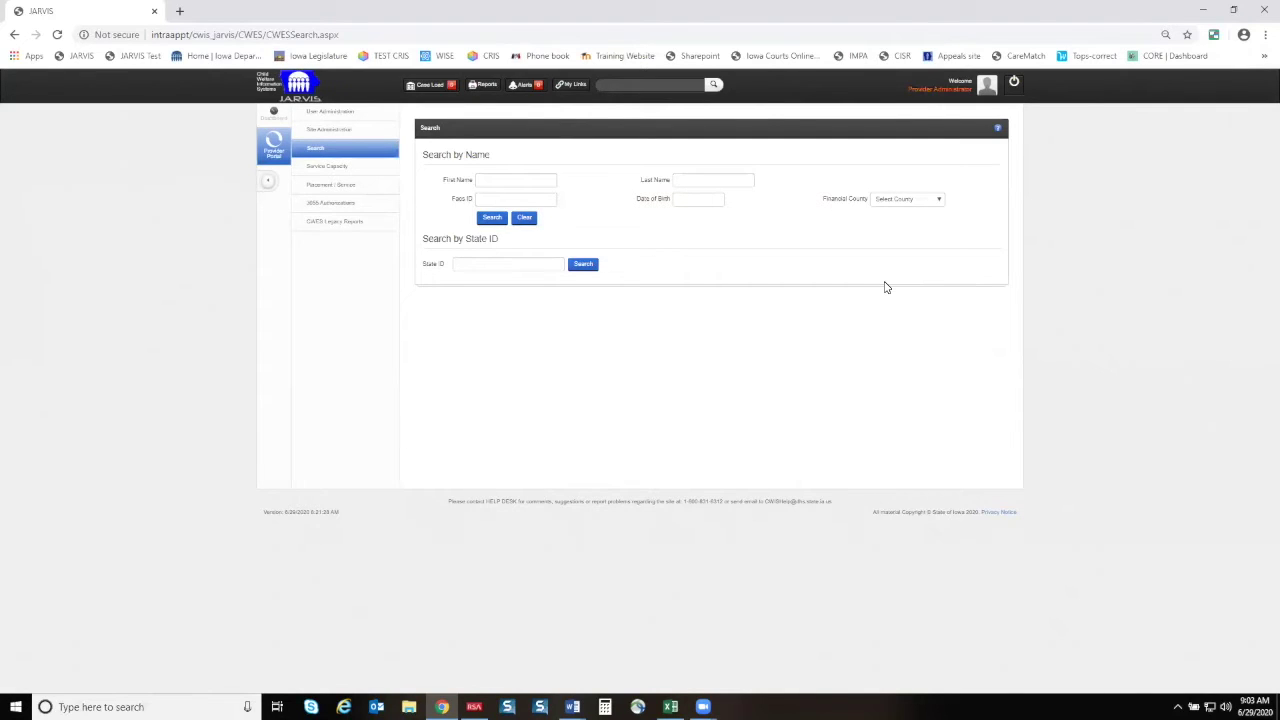
Search user administration for the account with first name Provider and last name Worker.
click(341, 116)
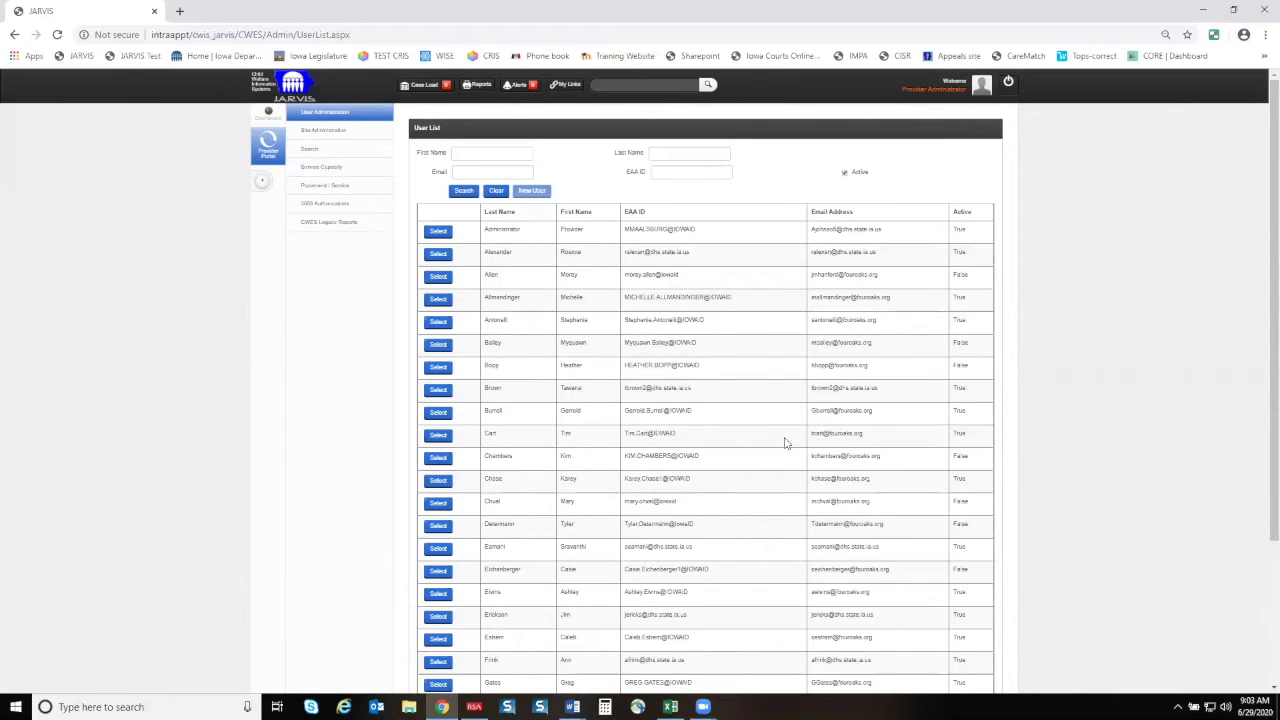
scroll(773, 410, down, 1)
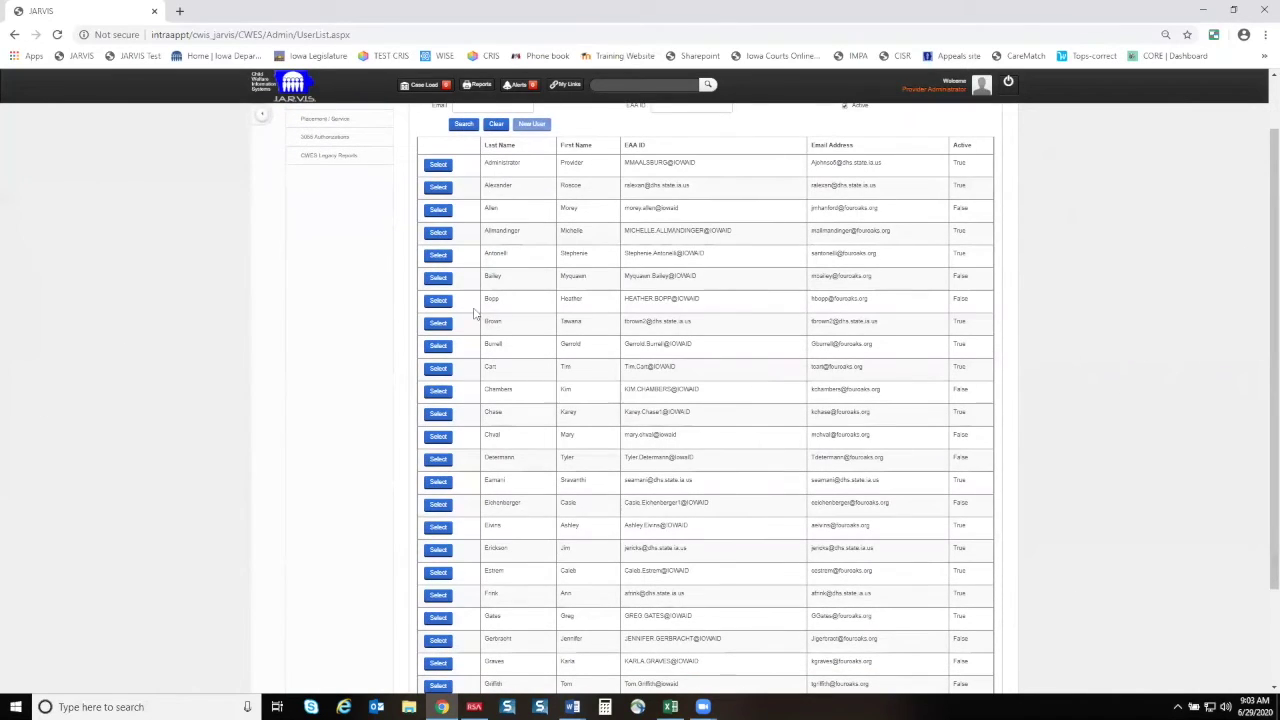
scroll(576, 374, up, 1)
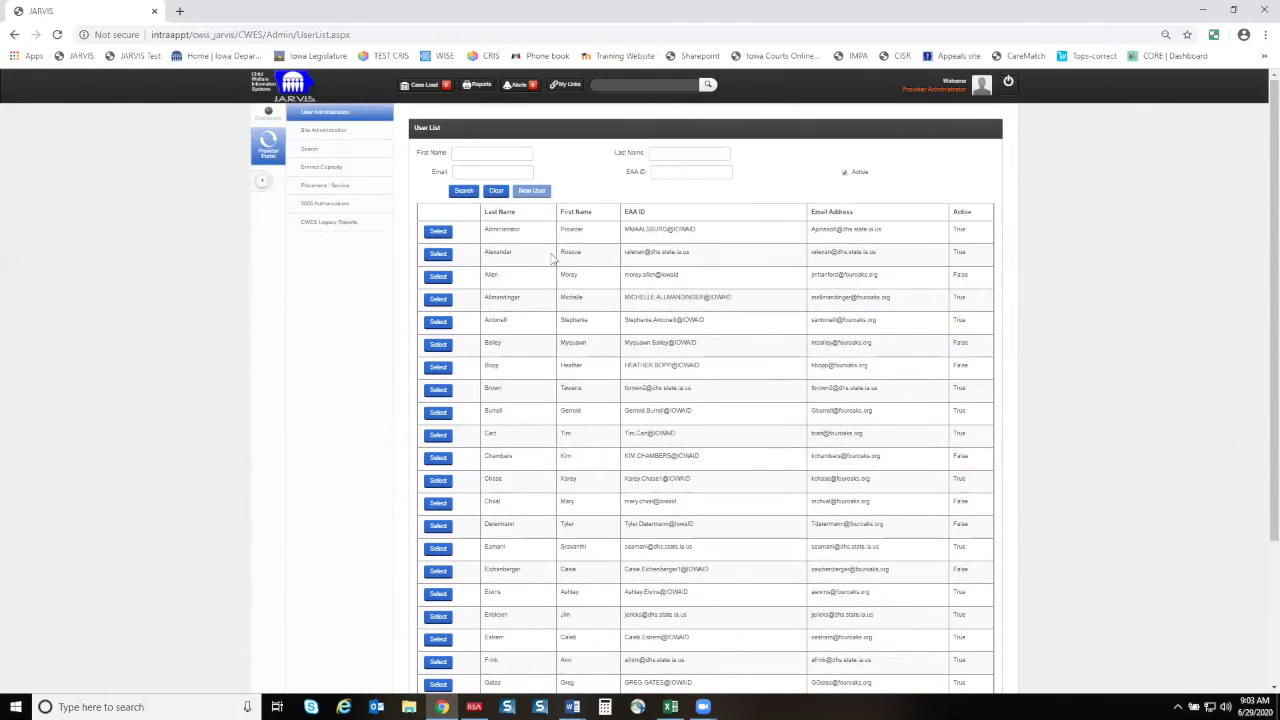
click(480, 152)
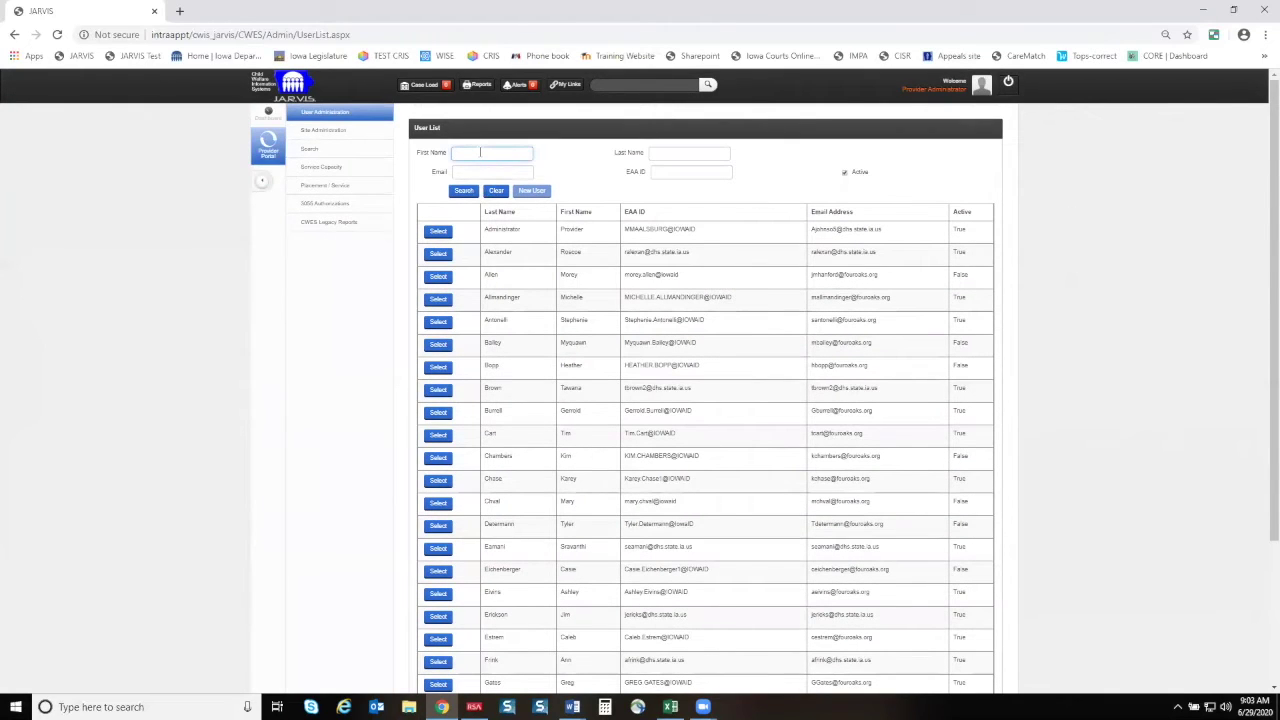
text(Pi)
text(ovider)
key(Tab)
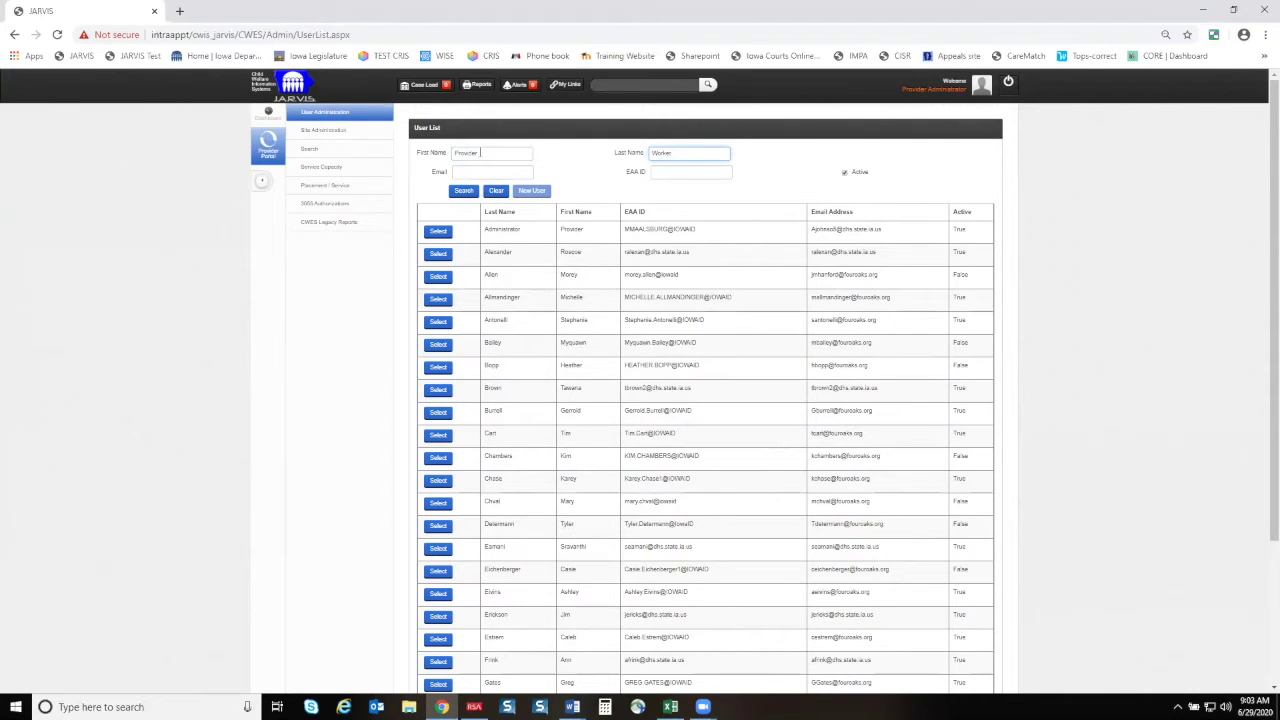
click(465, 192)
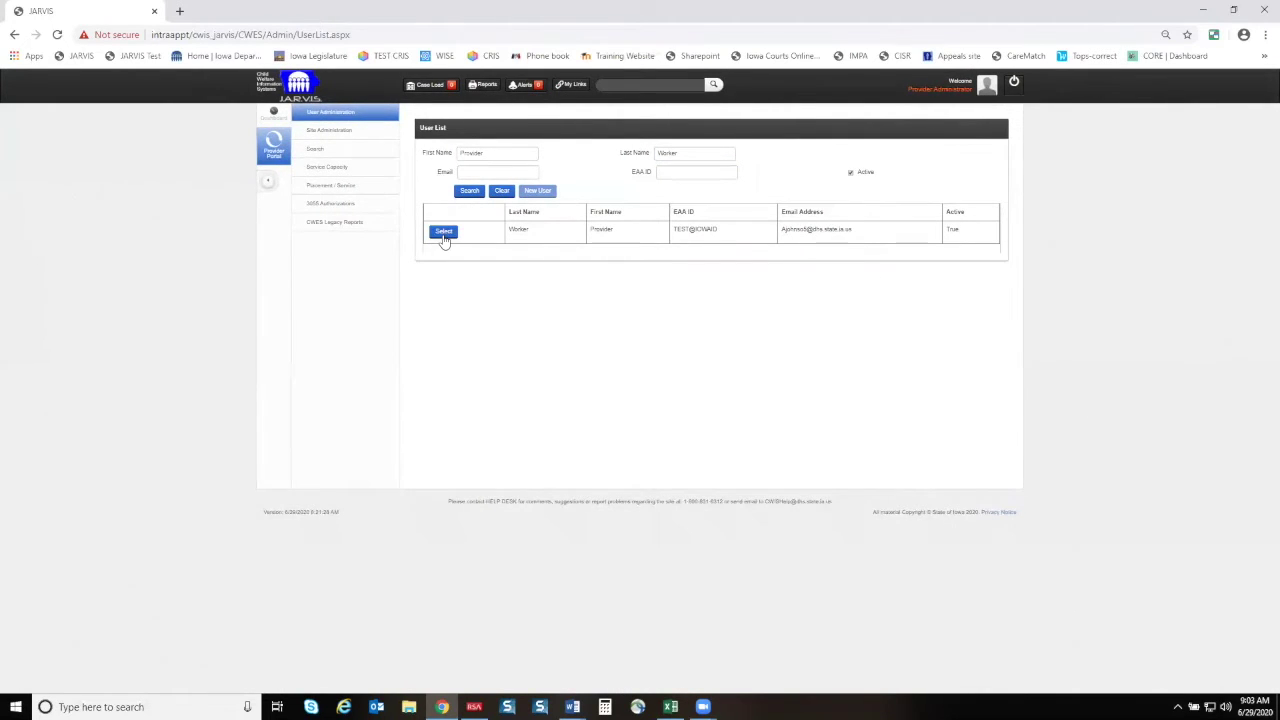
Open the Provider Worker account, make it inactive and save the record.
click(444, 232)
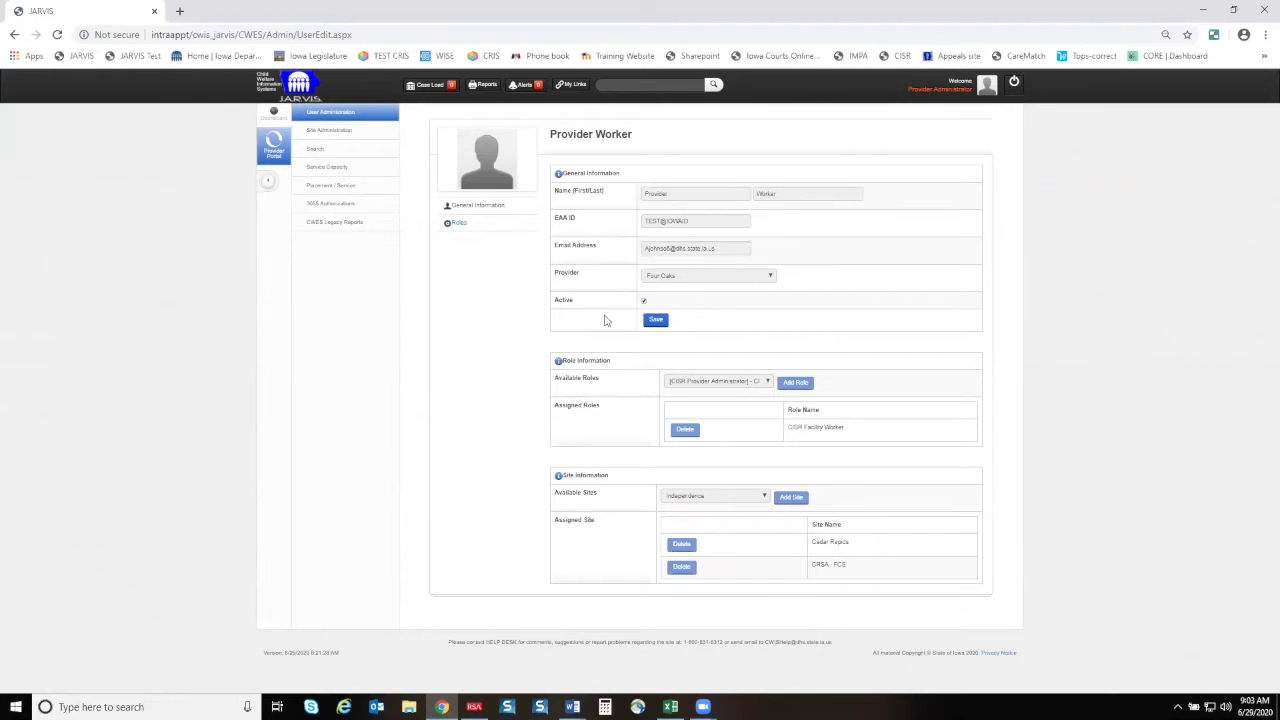
click(663, 326)
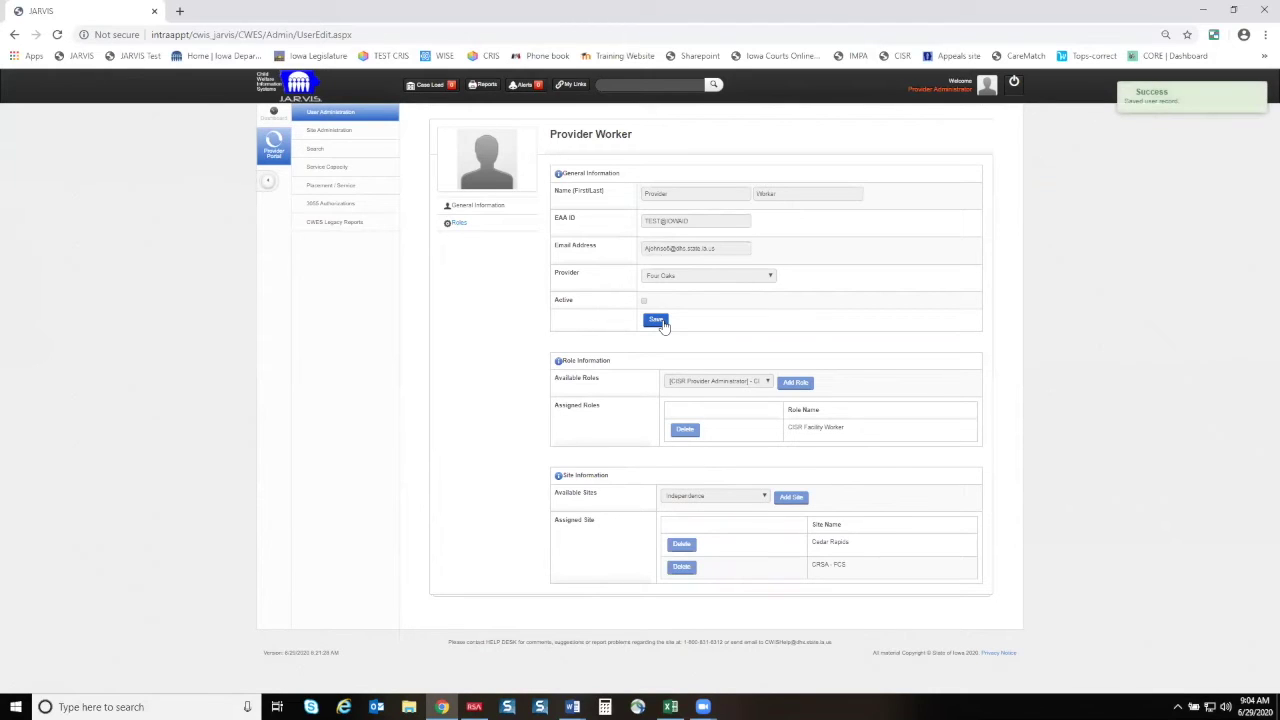
Return to the user list and search for the Provider Worker account again.
click(368, 112)
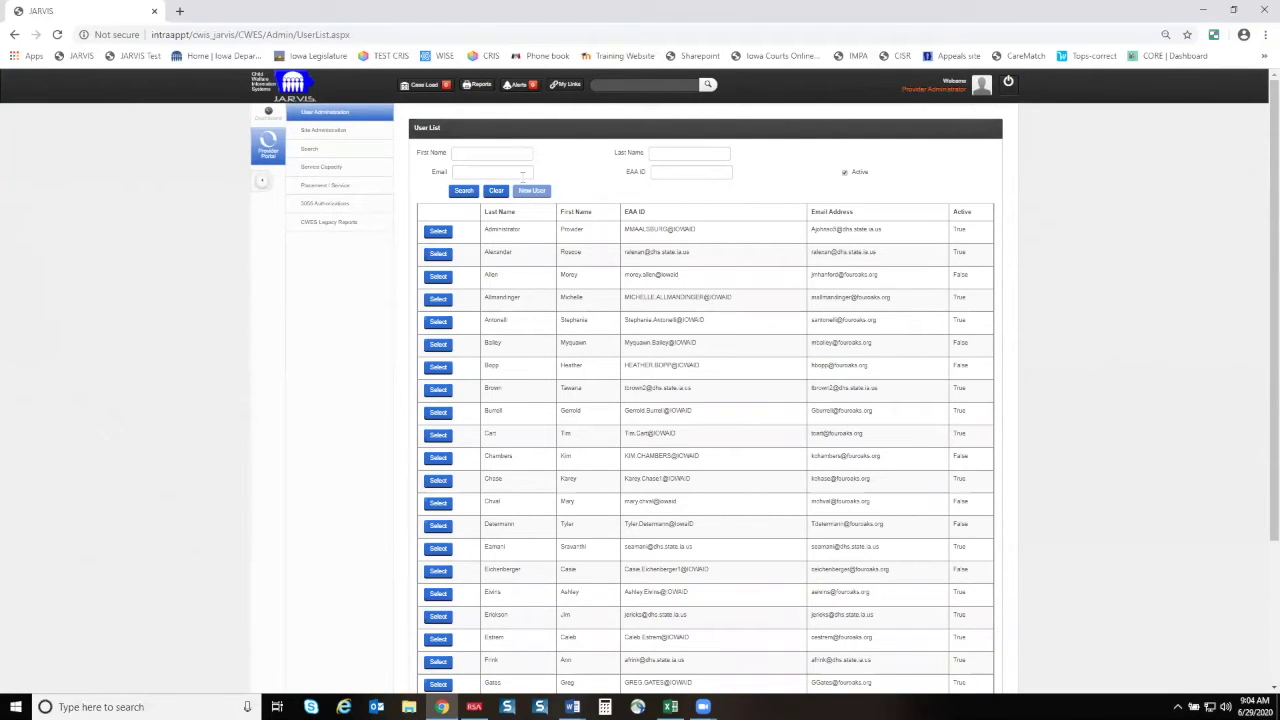
click(494, 152)
text(Rrovider)
key(Tab)
click(465, 190)
Reopen the Provider Worker account, make it active and save the record.
click(443, 232)
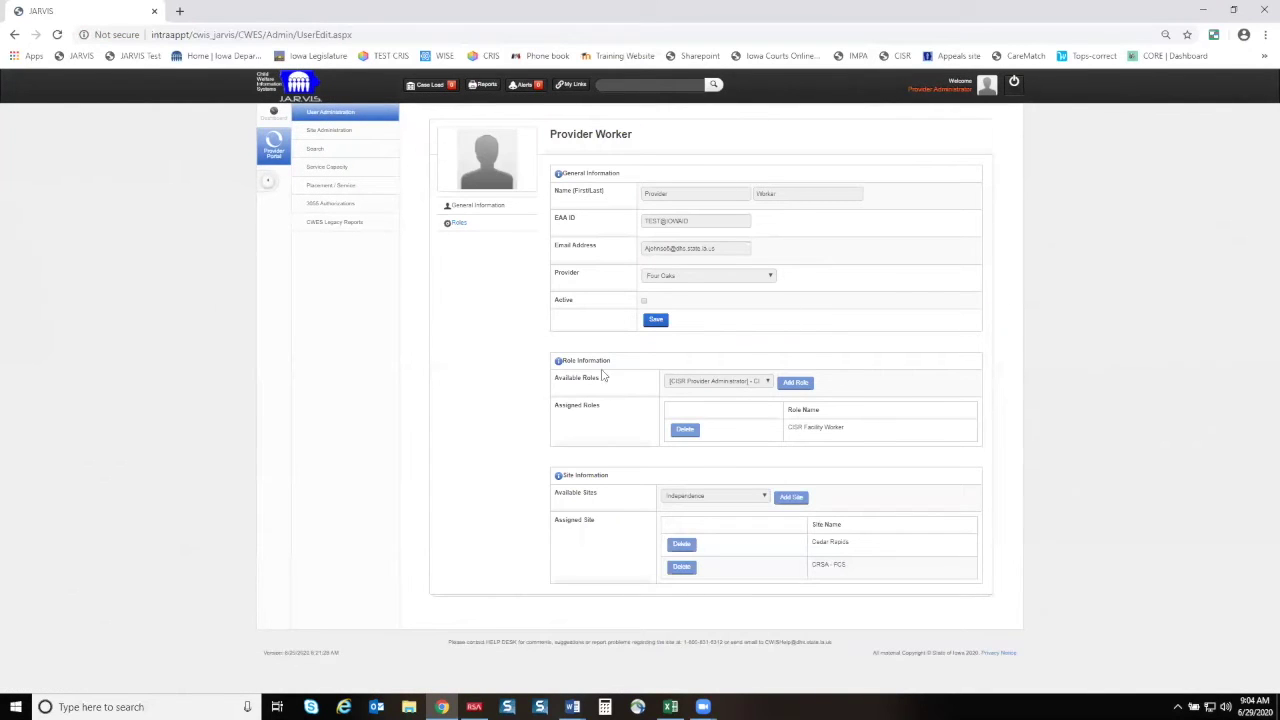
click(644, 301)
click(656, 321)
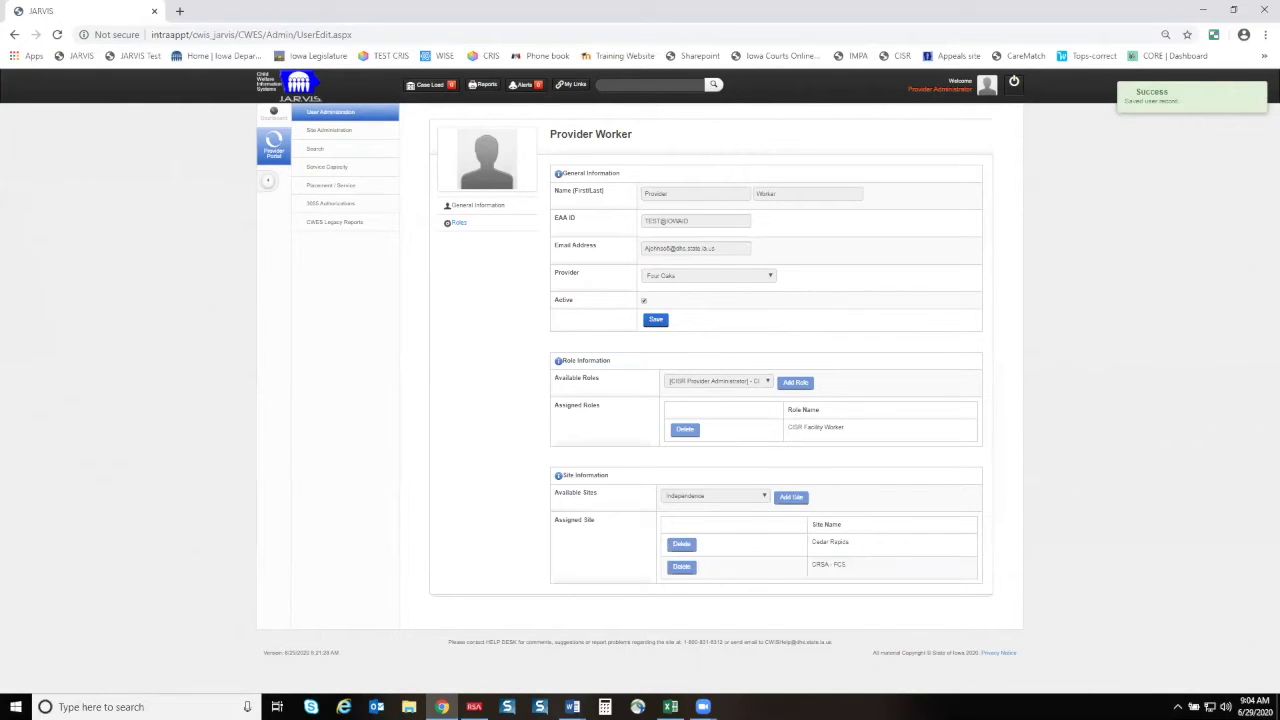
Search site administration for facility CRSA and open the CRSA - FCS site record.
click(355, 131)
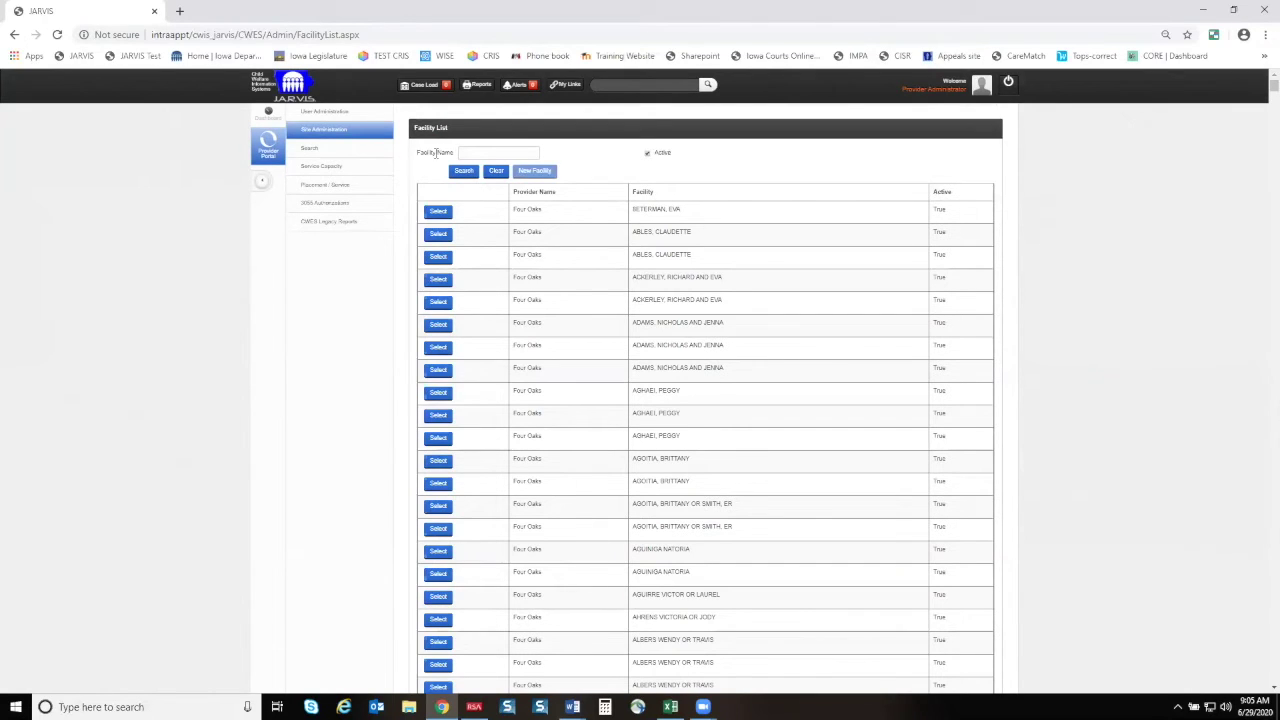
click(481, 149)
text(GRSA)
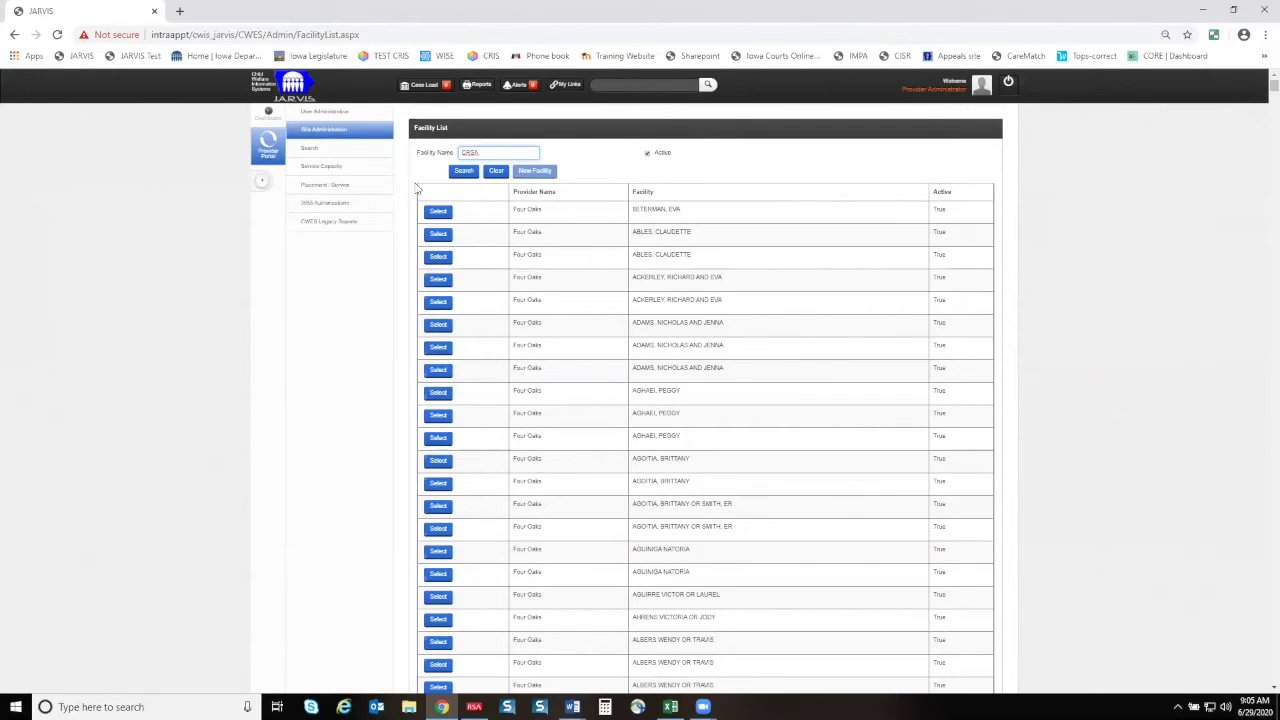
click(464, 171)
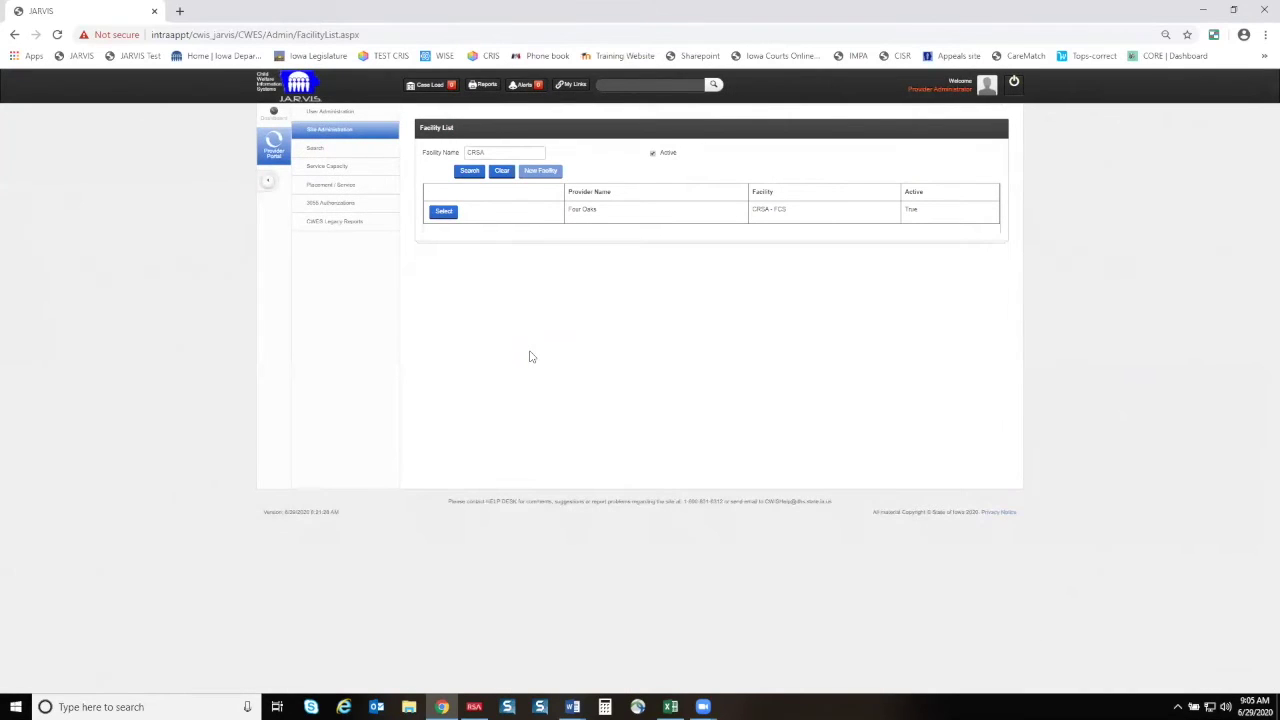
click(437, 217)
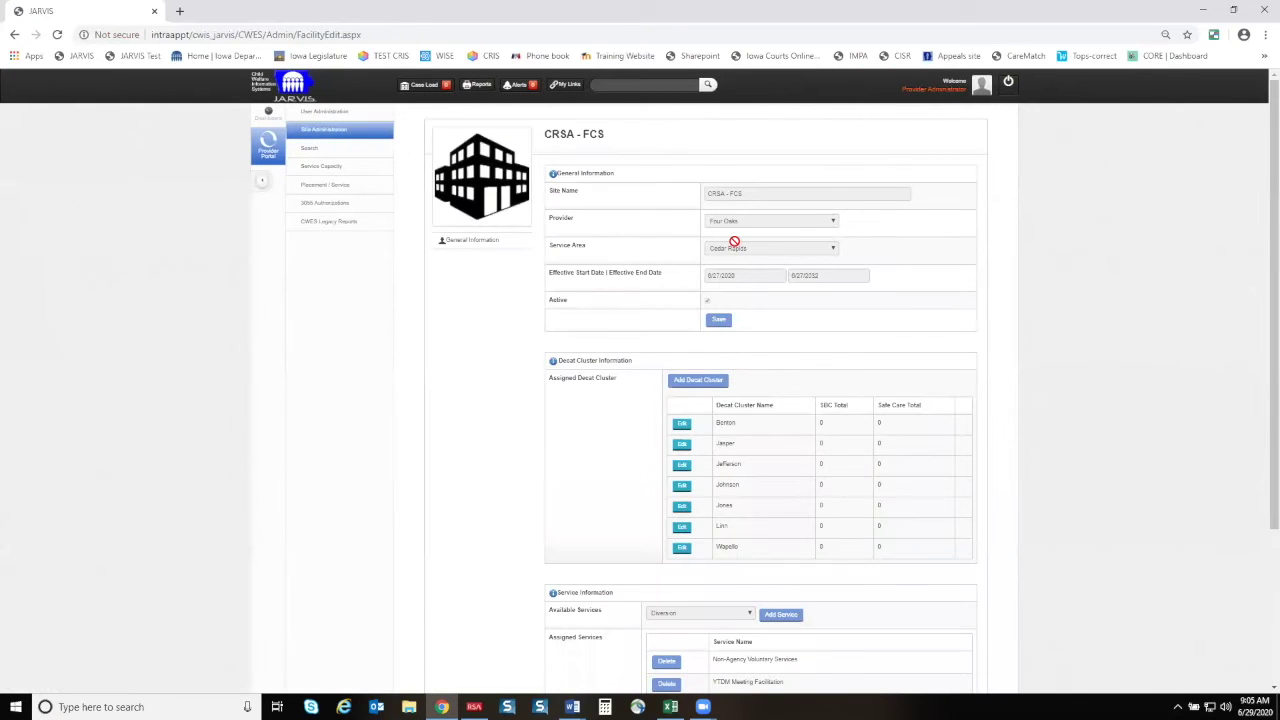
Set the Linn decat cluster's Total SBC to 30 and Total Safe Care to 10, and save.
scroll(735, 242, down, 2)
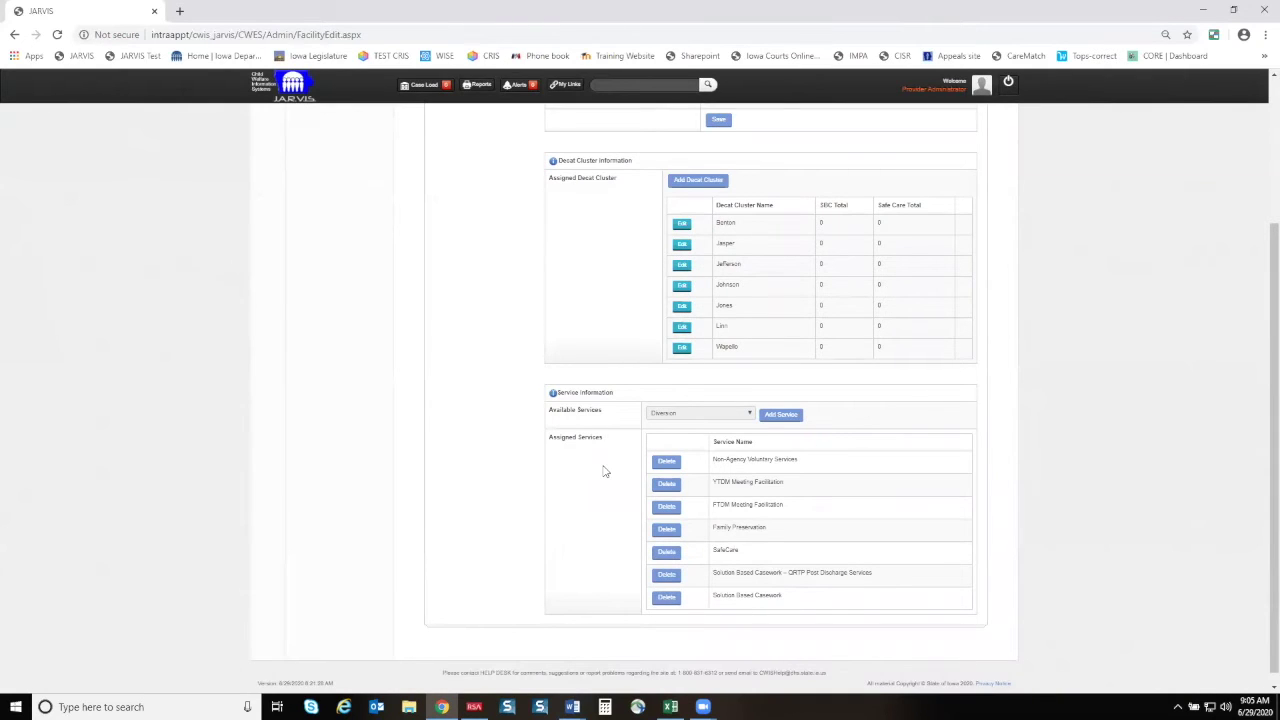
scroll(604, 471, up, 1)
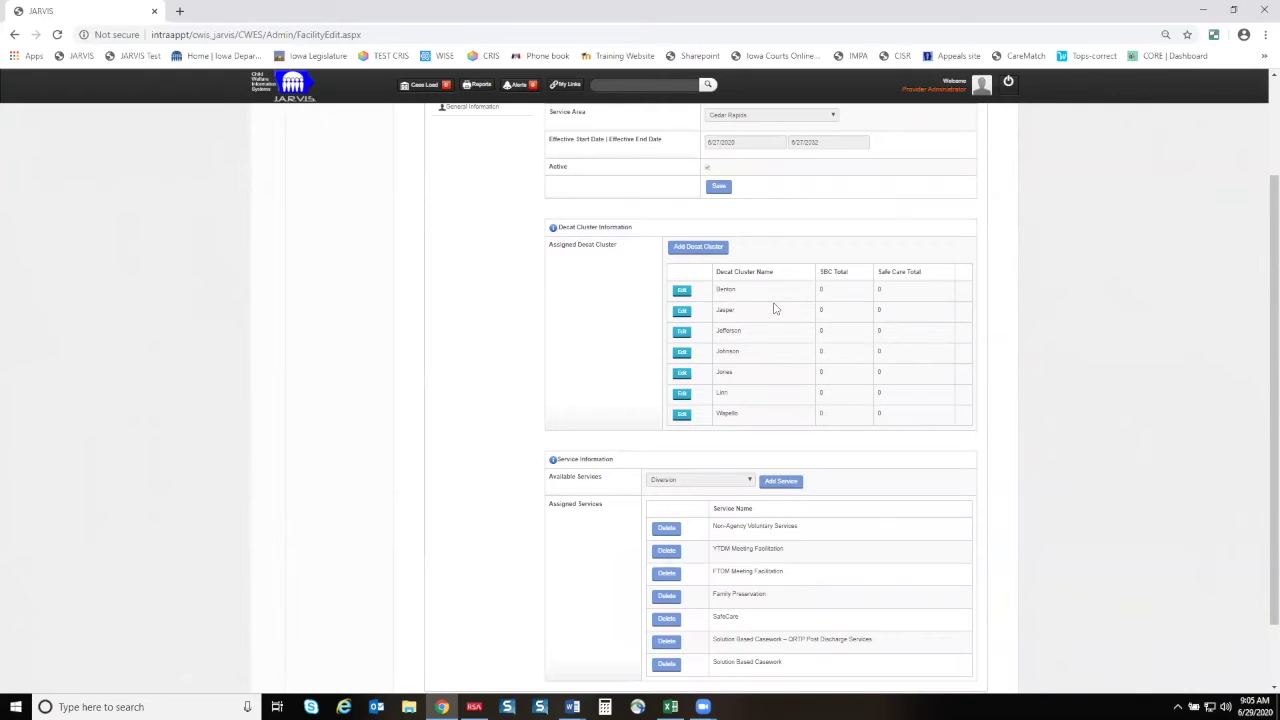
click(679, 398)
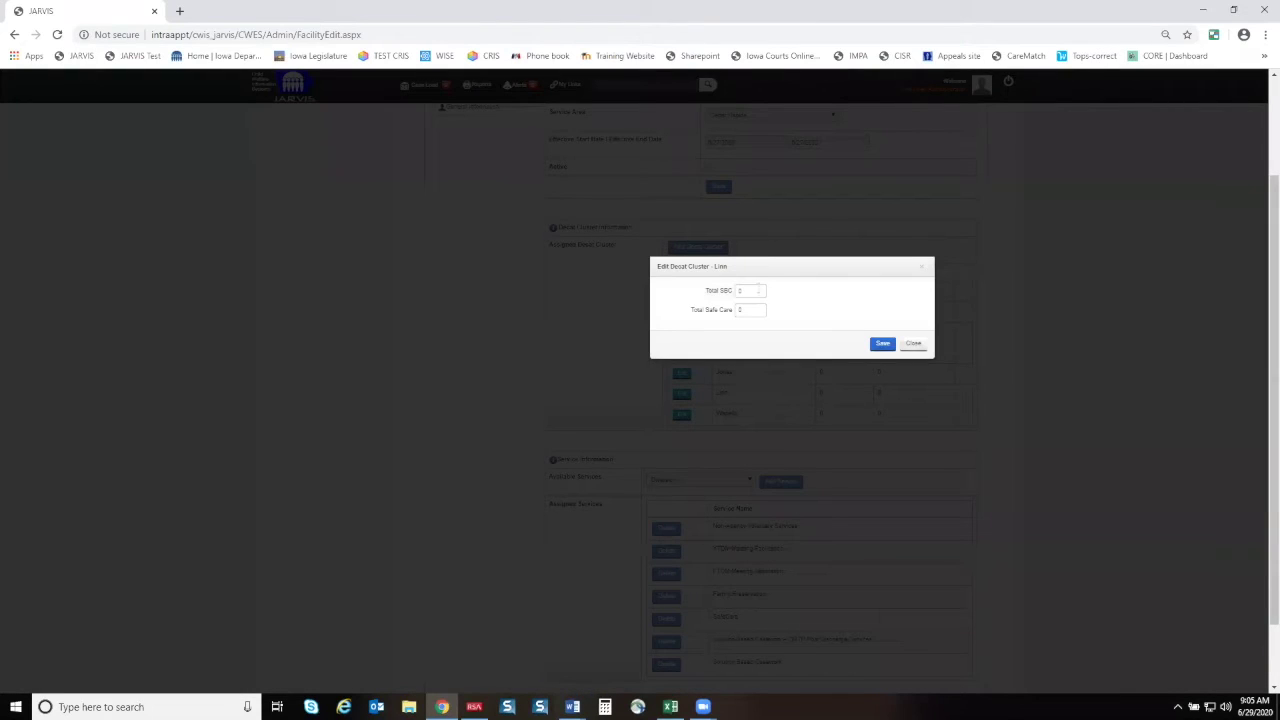
double_click(745, 290)
text(10)
double_click(750, 310)
text(10)
click(884, 344)
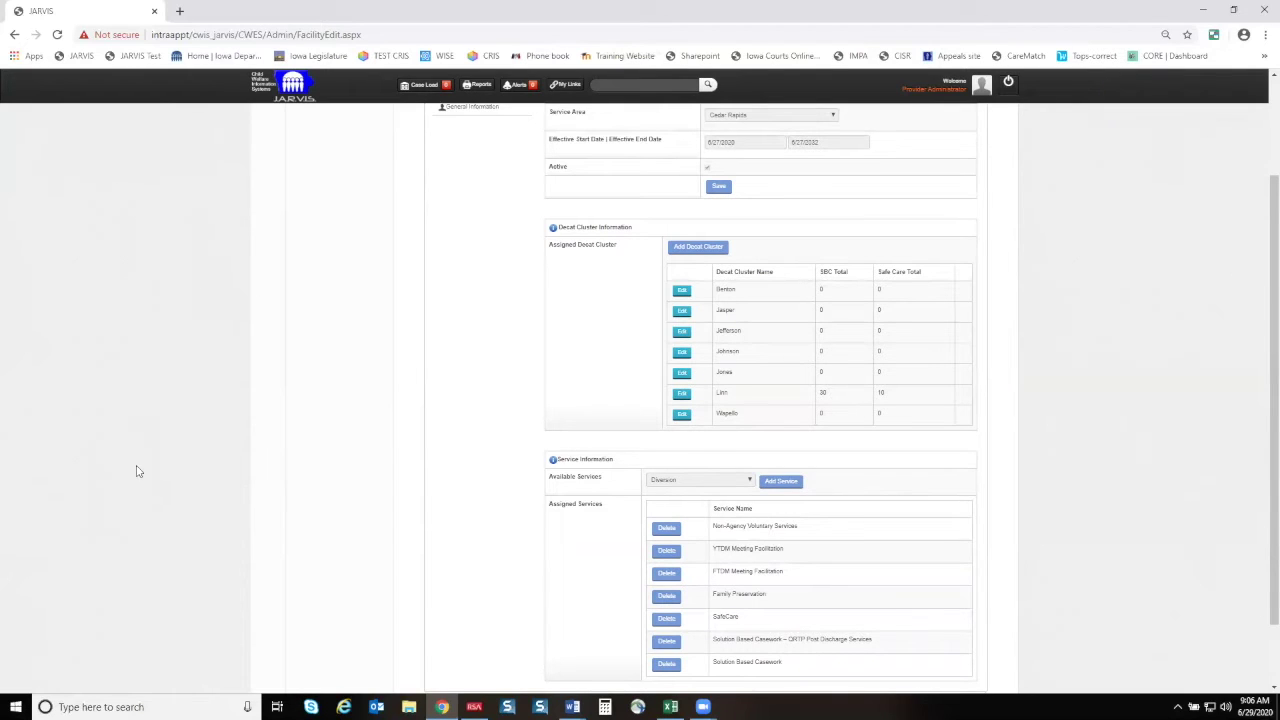
Examine the family services capacity and availability for the Linn cluster on the service capacity map, then close the details.
scroll(268, 347, up, 3)
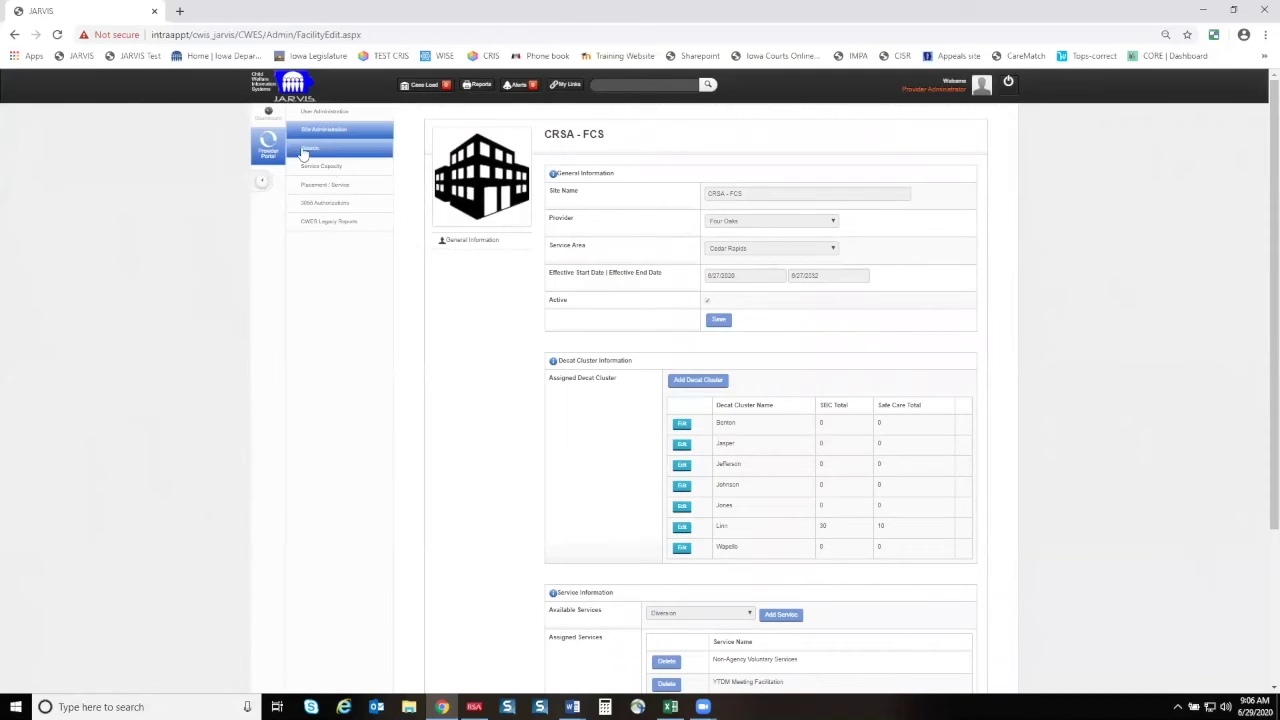
click(338, 170)
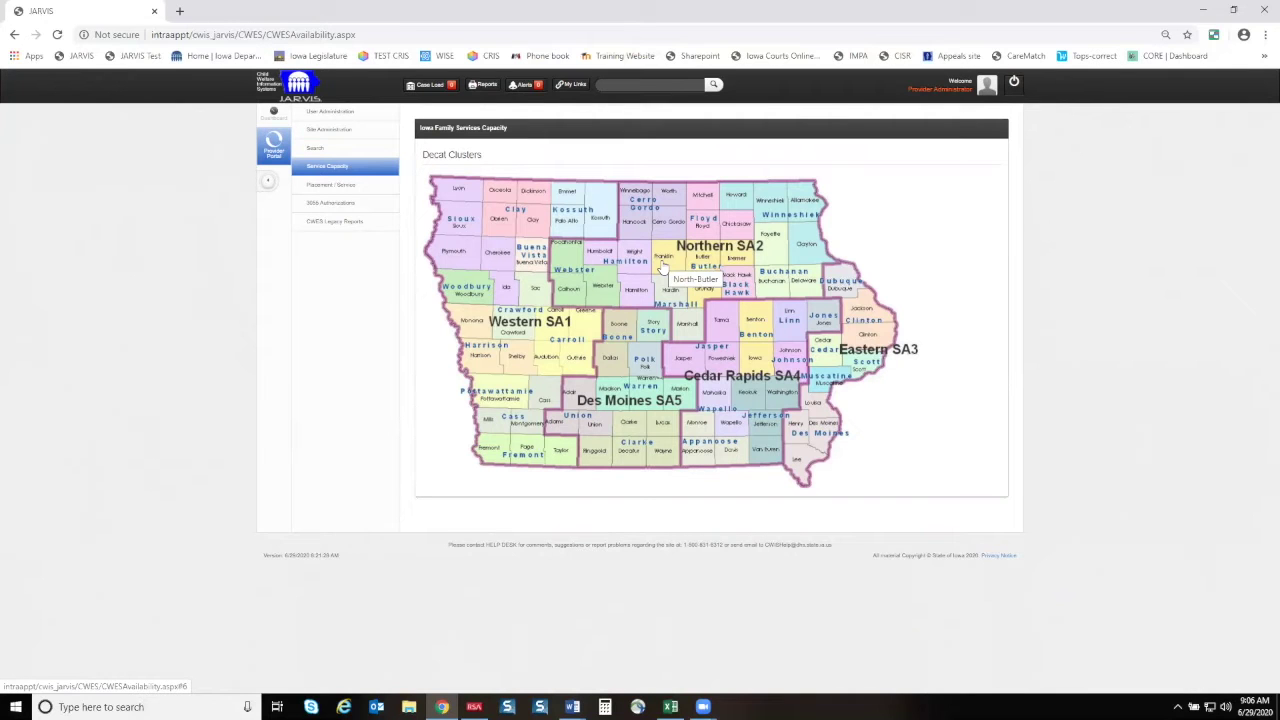
click(791, 319)
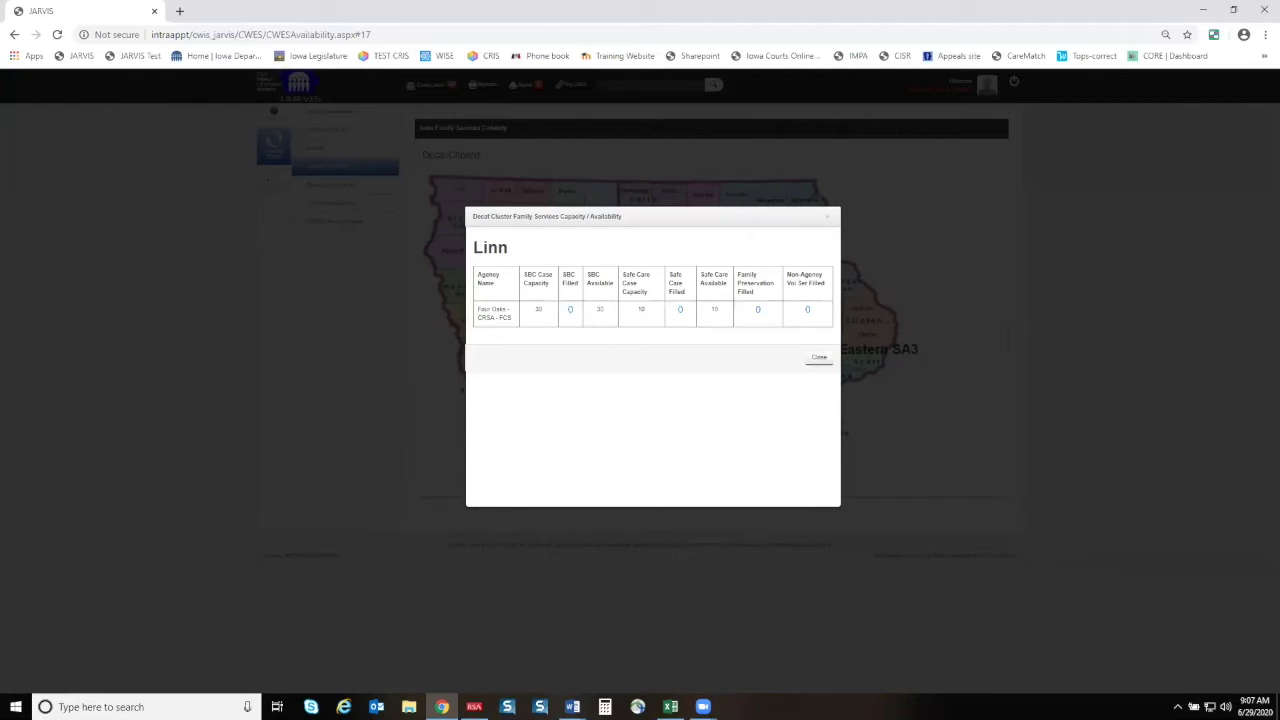
click(826, 218)
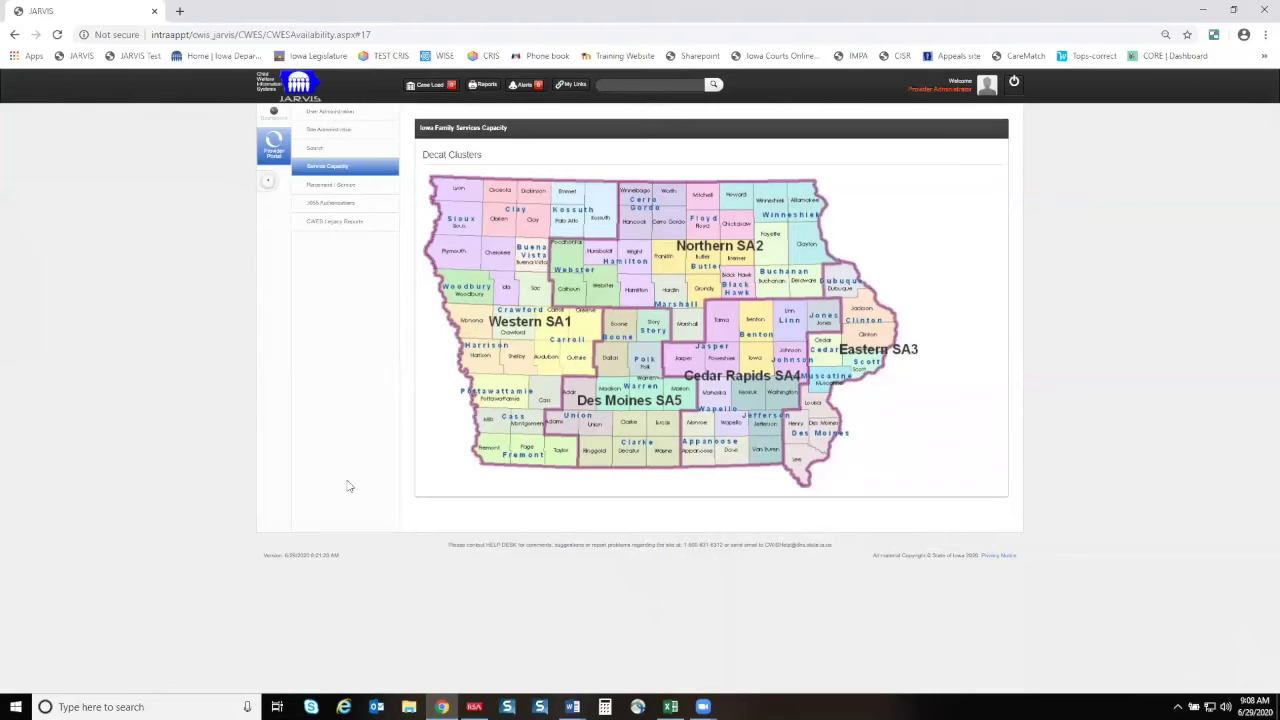
Search for the child by first and last name and open the matching child's placement and service record.
click(362, 151)
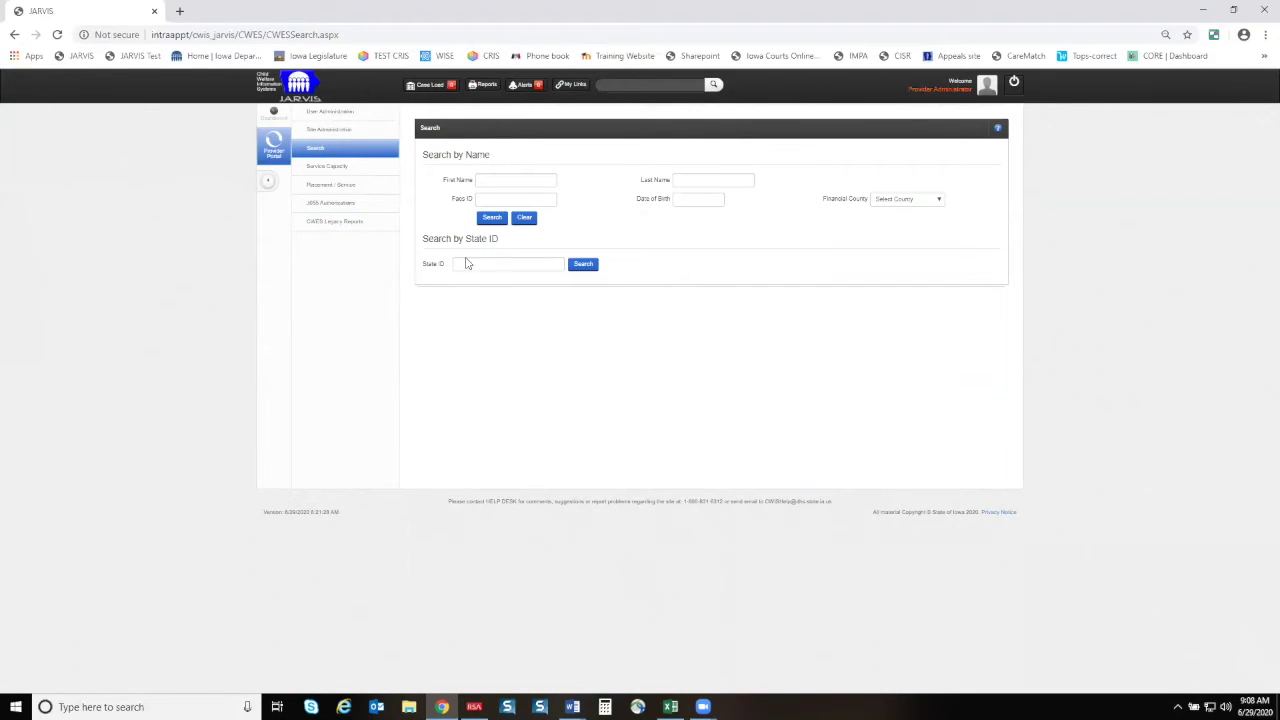
click(505, 181)
text(j)
key(BackSpace)
key(BackSpace)
key(BackSpace)
key(BackSpace)
text(Pebbles)
key(Tab)
text(Flintstone)
click(492, 219)
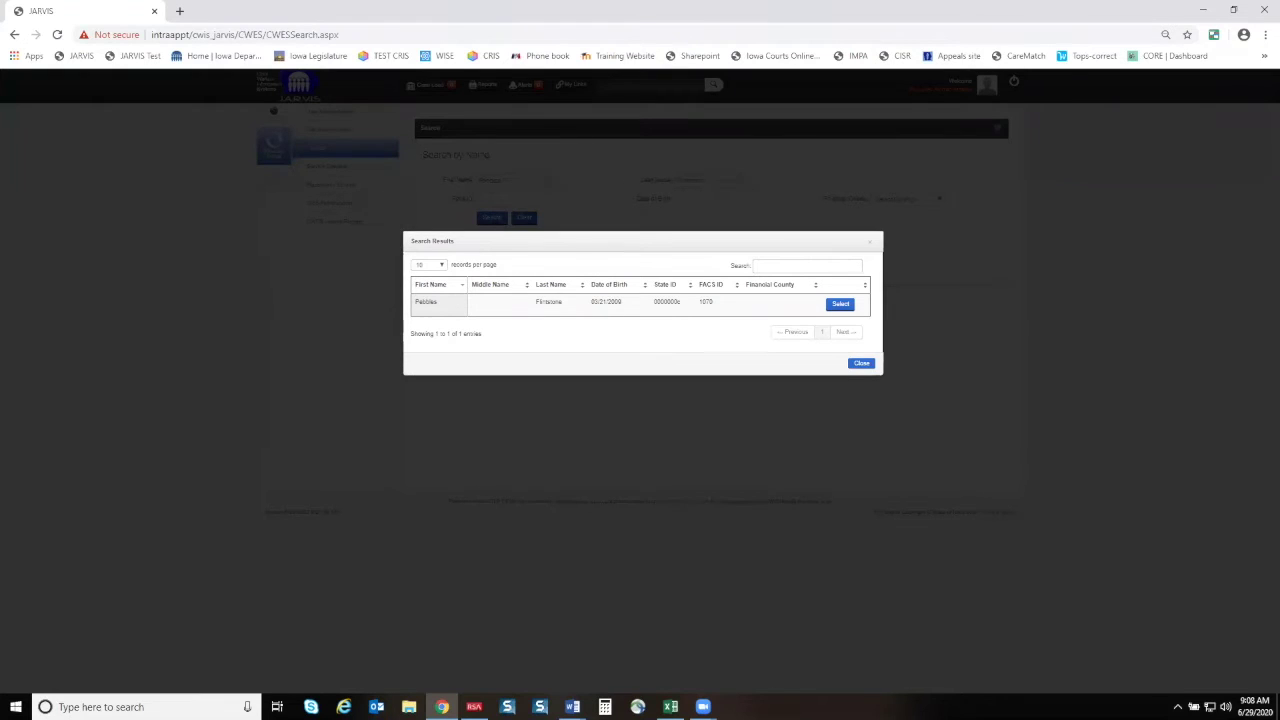
click(840, 305)
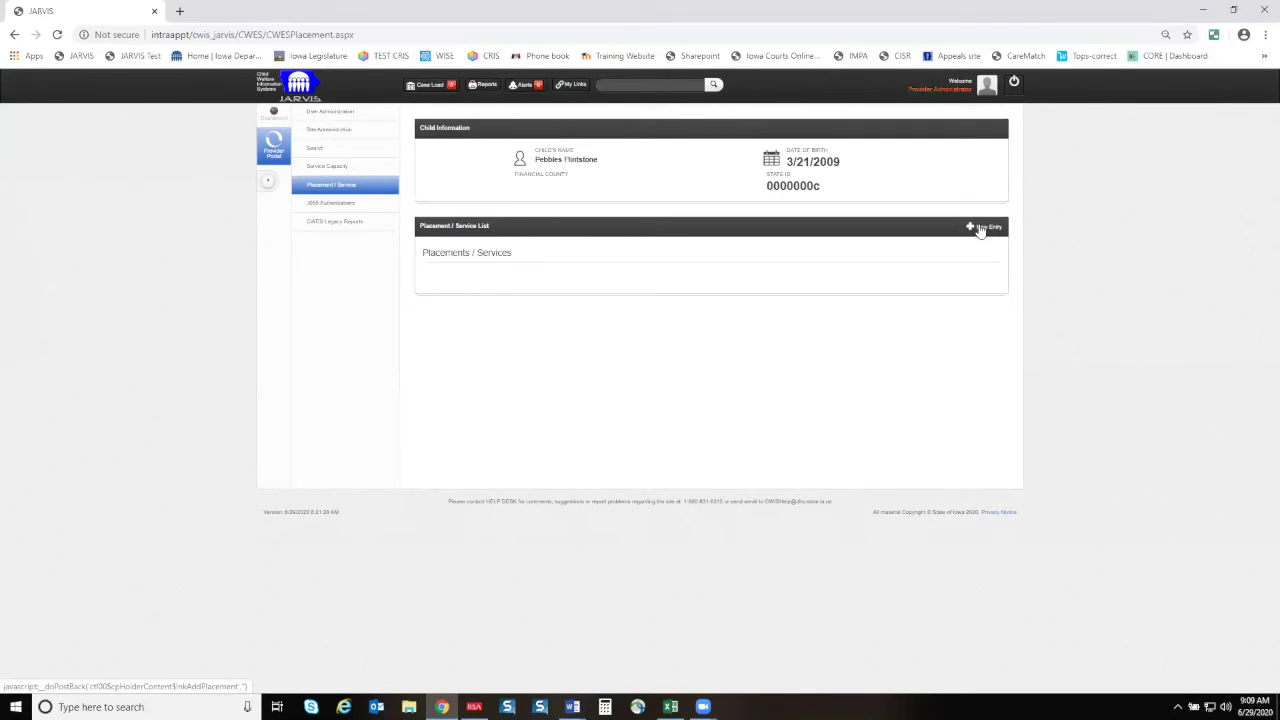
Start a new placement/service entry with provider agency Four Oaks and site CRSA - FCS.
click(979, 229)
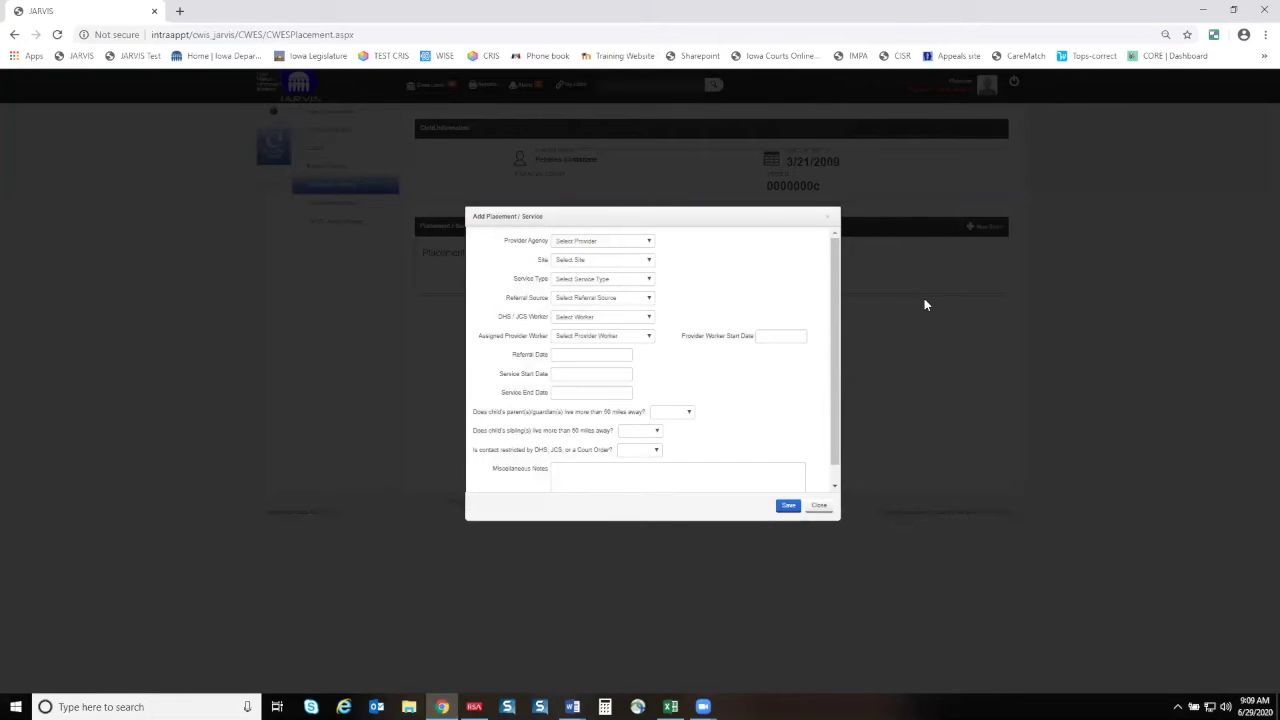
click(642, 245)
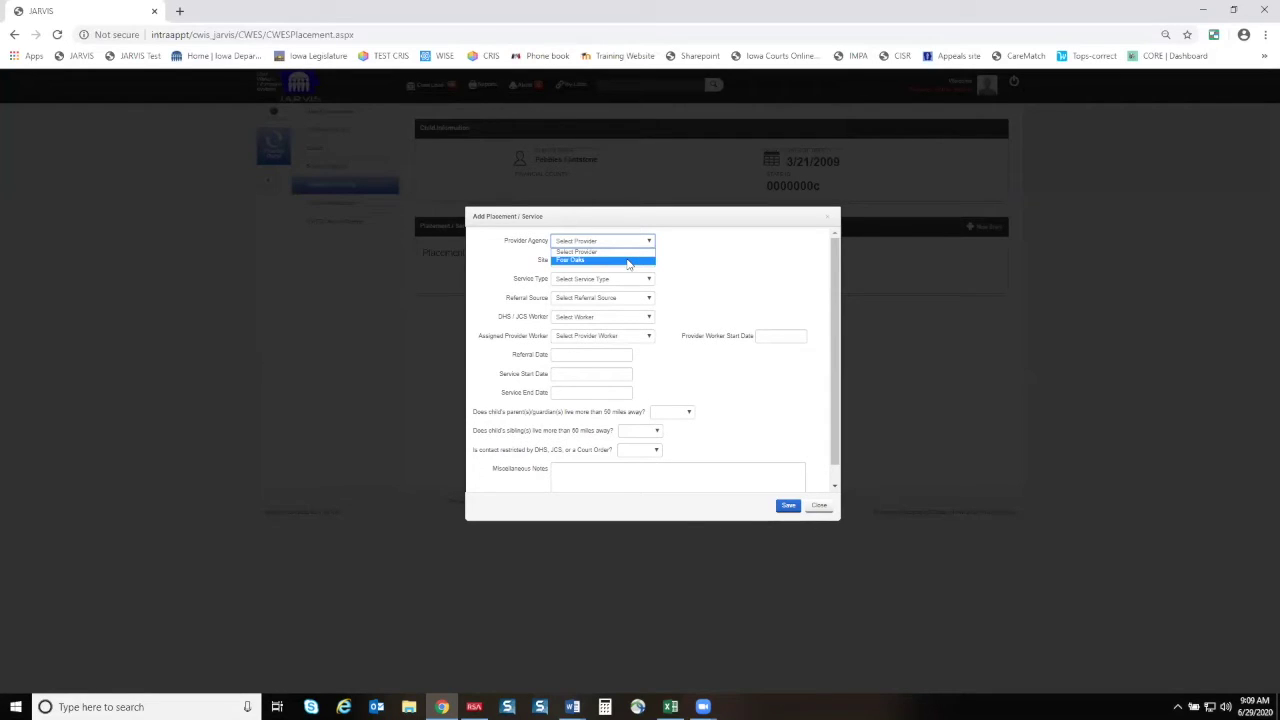
click(628, 260)
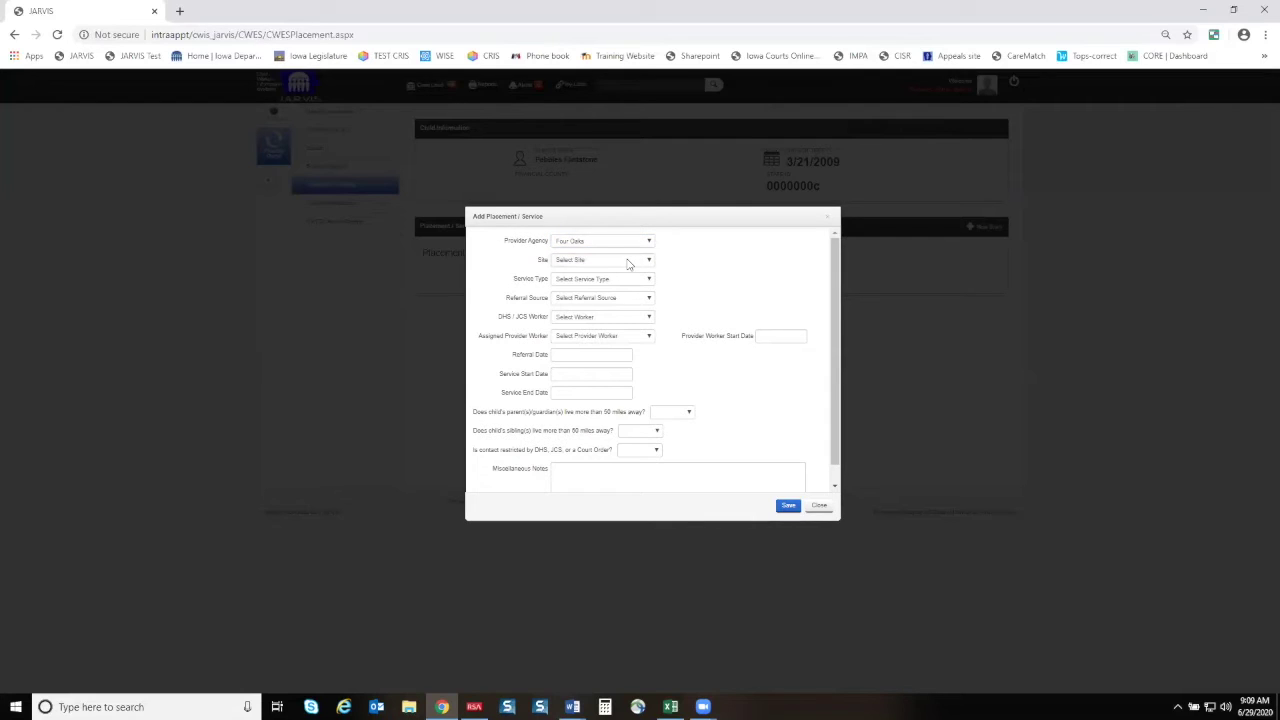
click(628, 262)
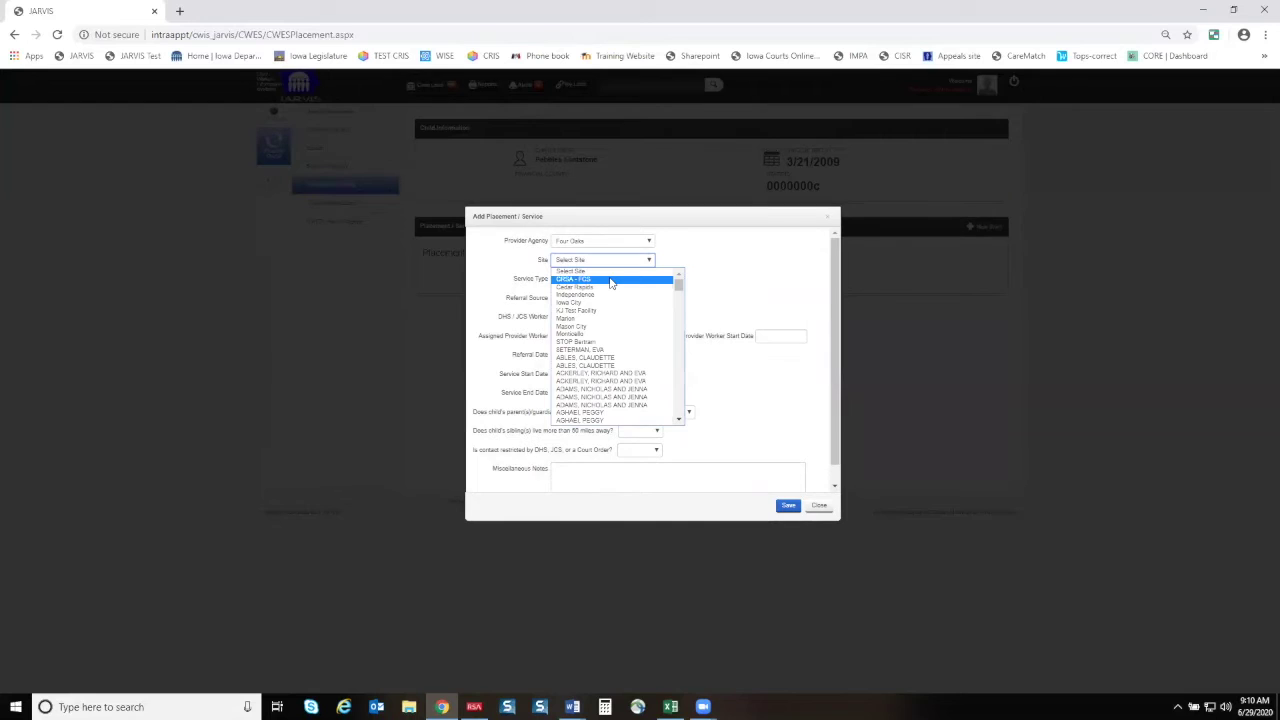
click(610, 280)
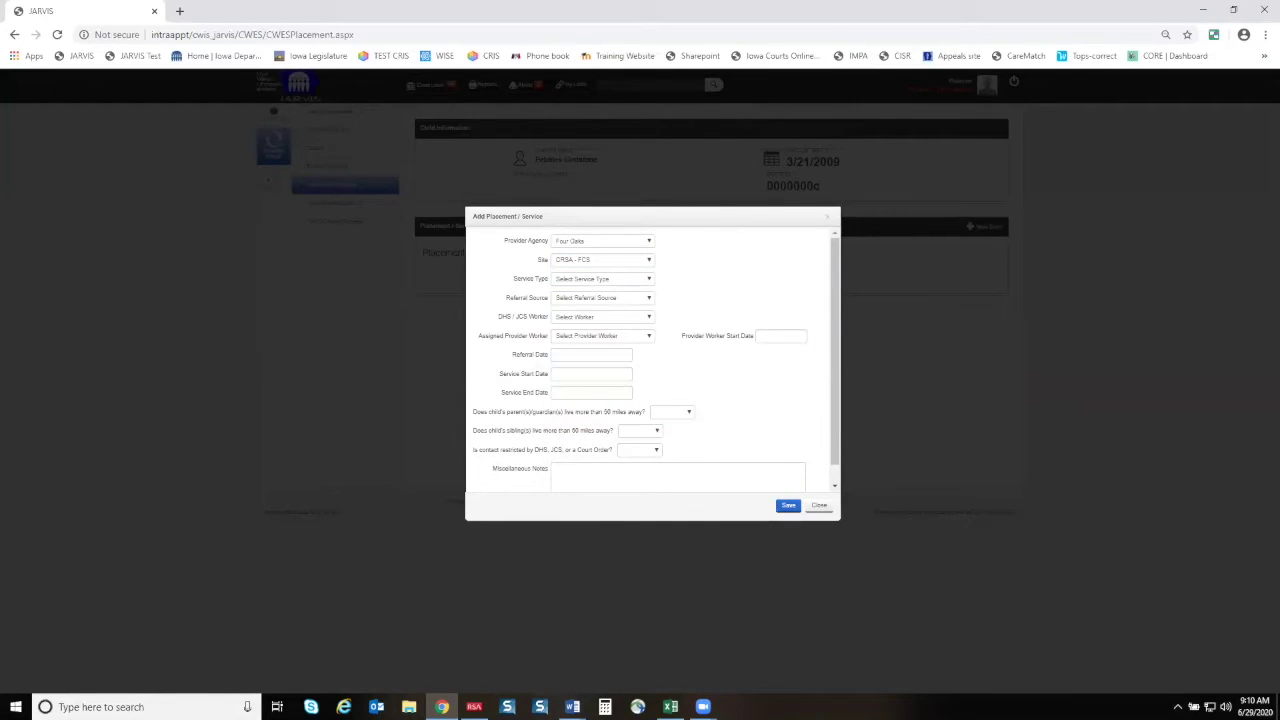
Set the entry's service type to Solution Based Casework and its decat cluster to Linn.
click(636, 280)
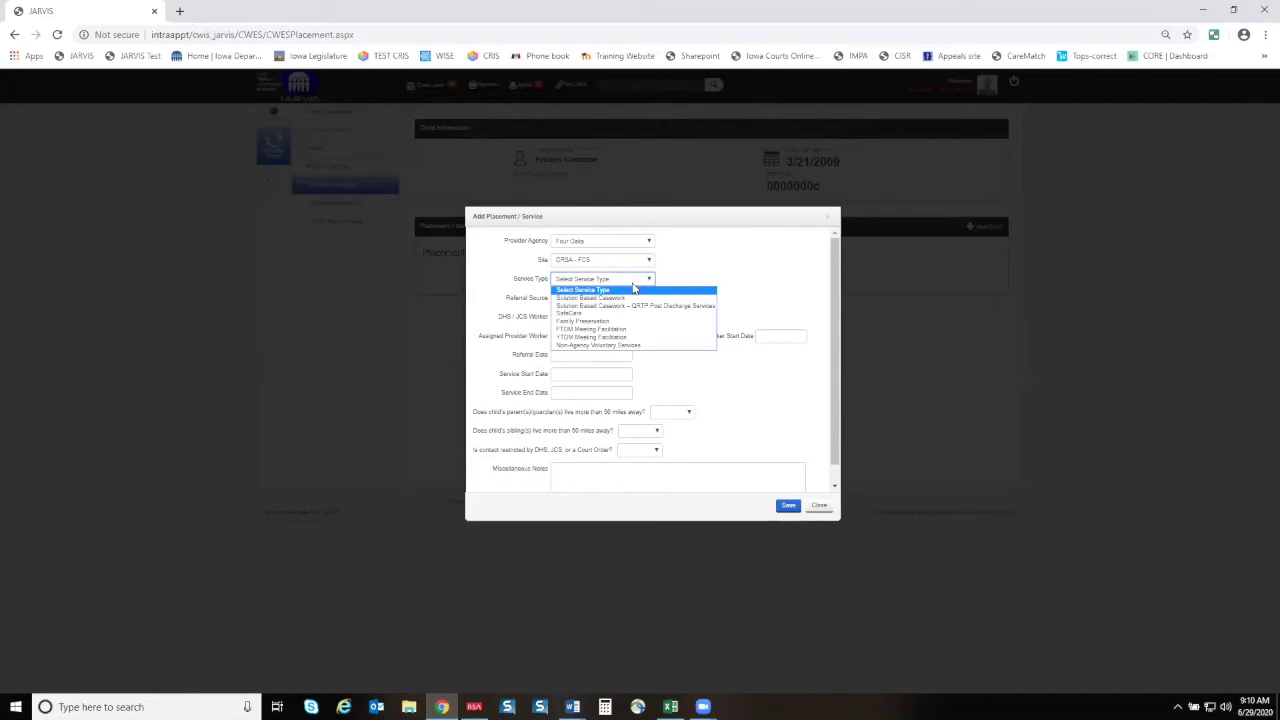
click(627, 299)
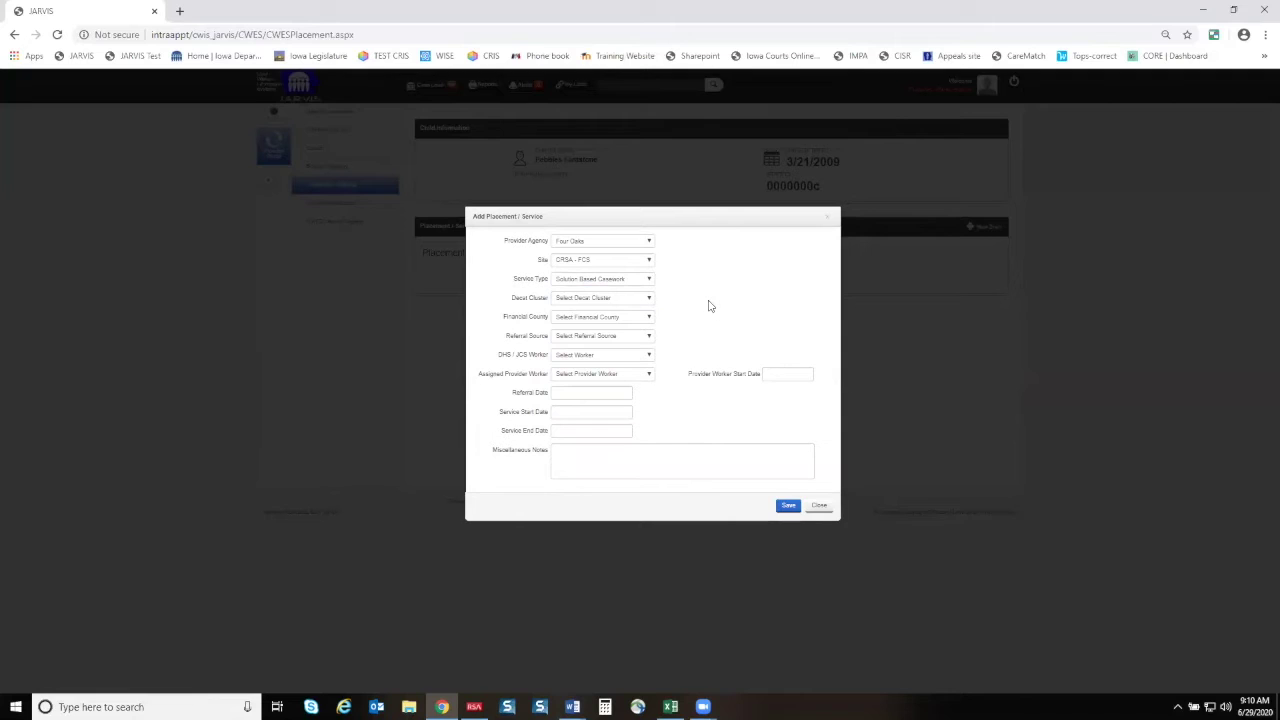
click(637, 303)
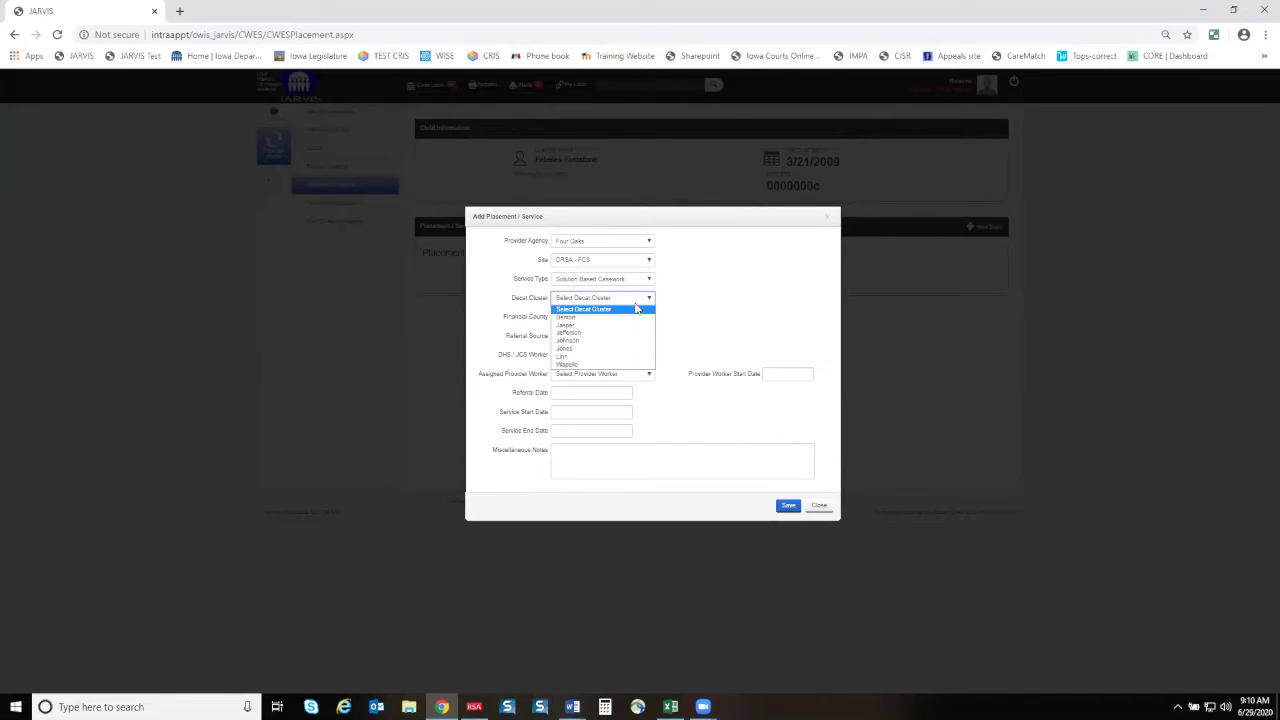
click(615, 357)
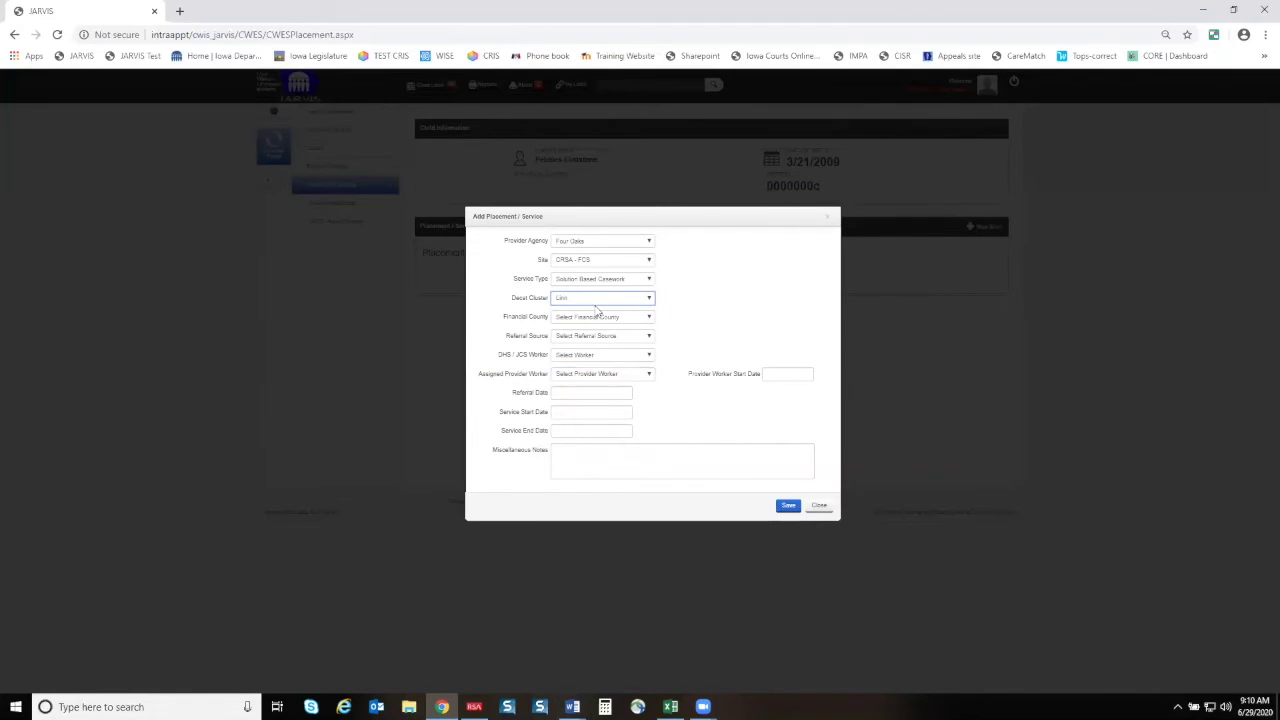
Set the entry's financial county to Linn and its referral source to DHS.
click(598, 318)
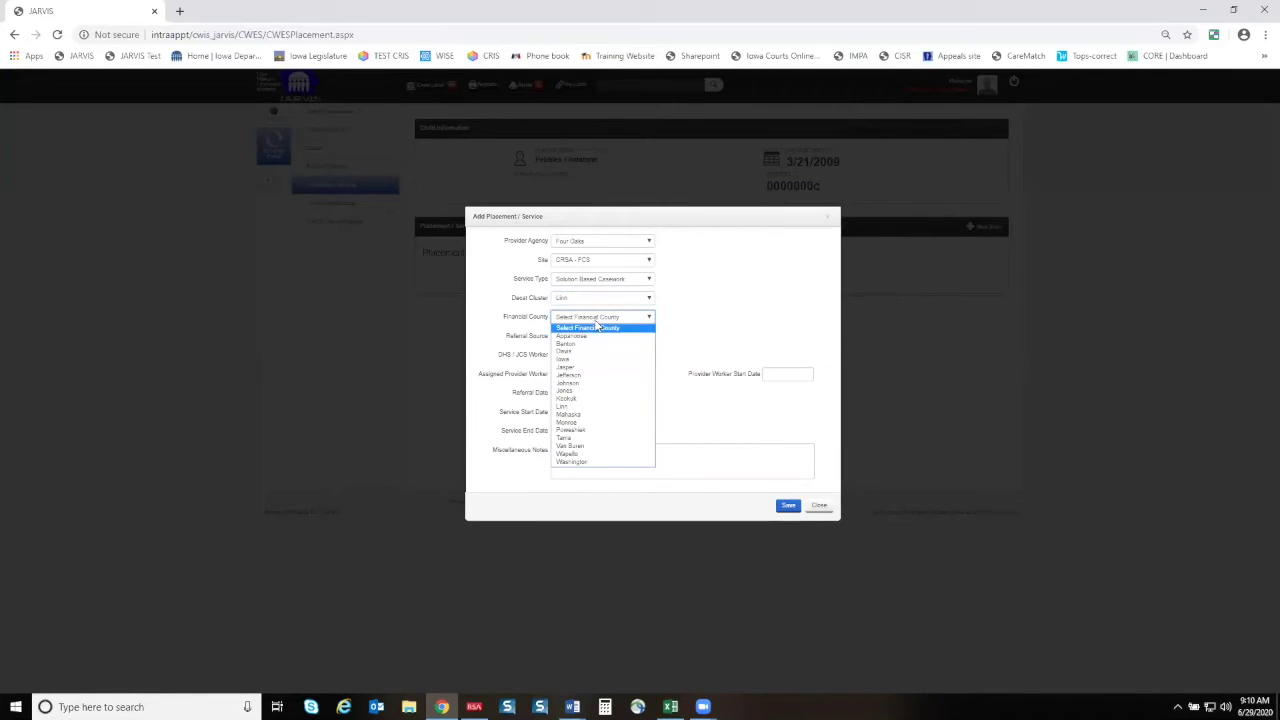
click(589, 410)
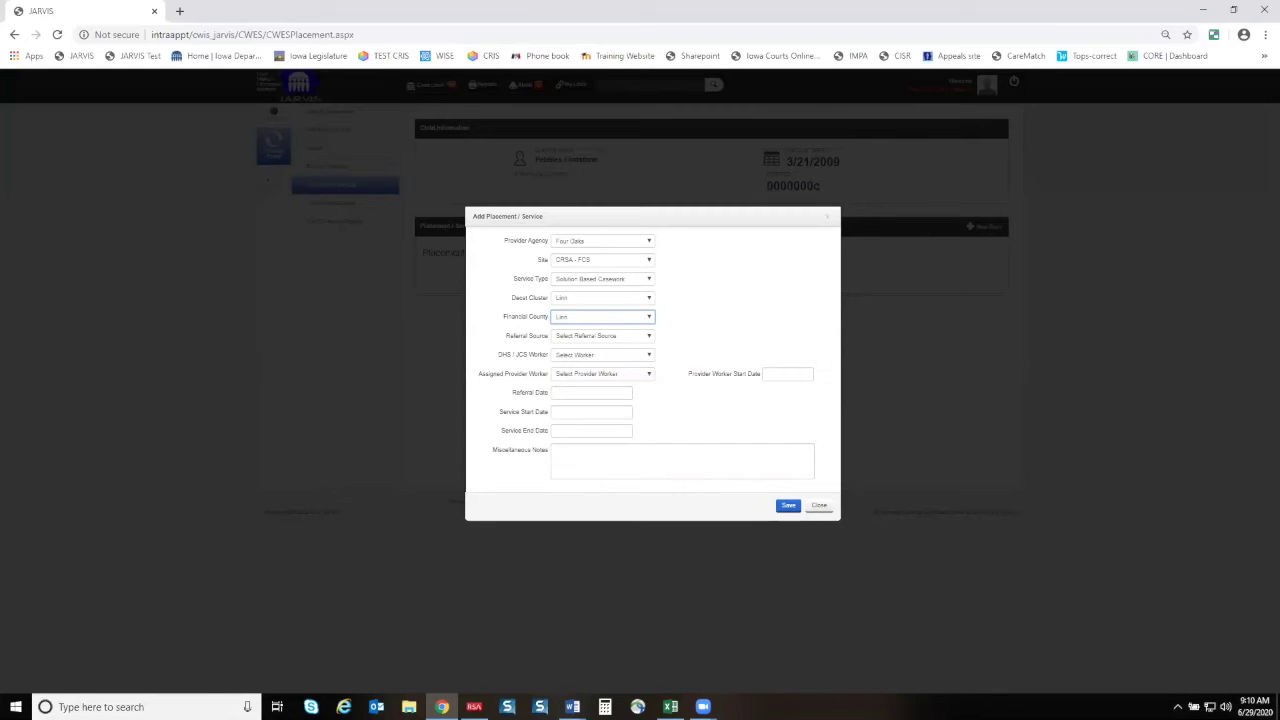
click(606, 338)
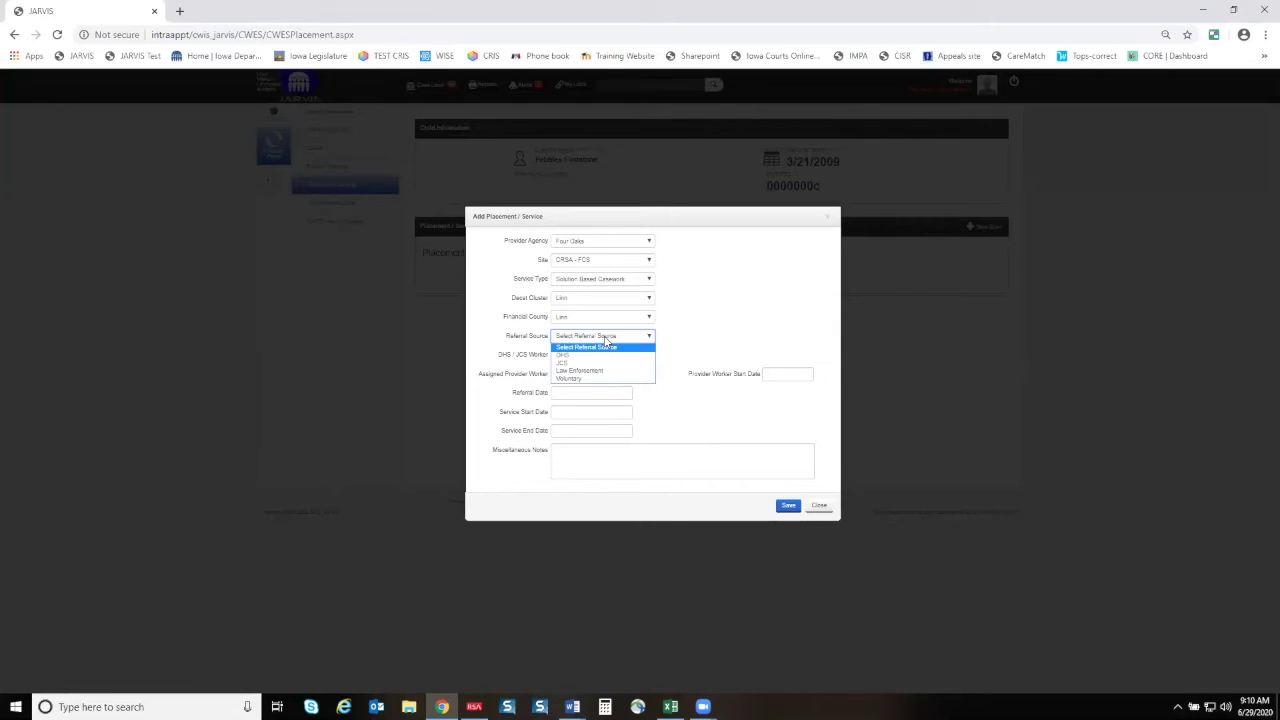
click(598, 355)
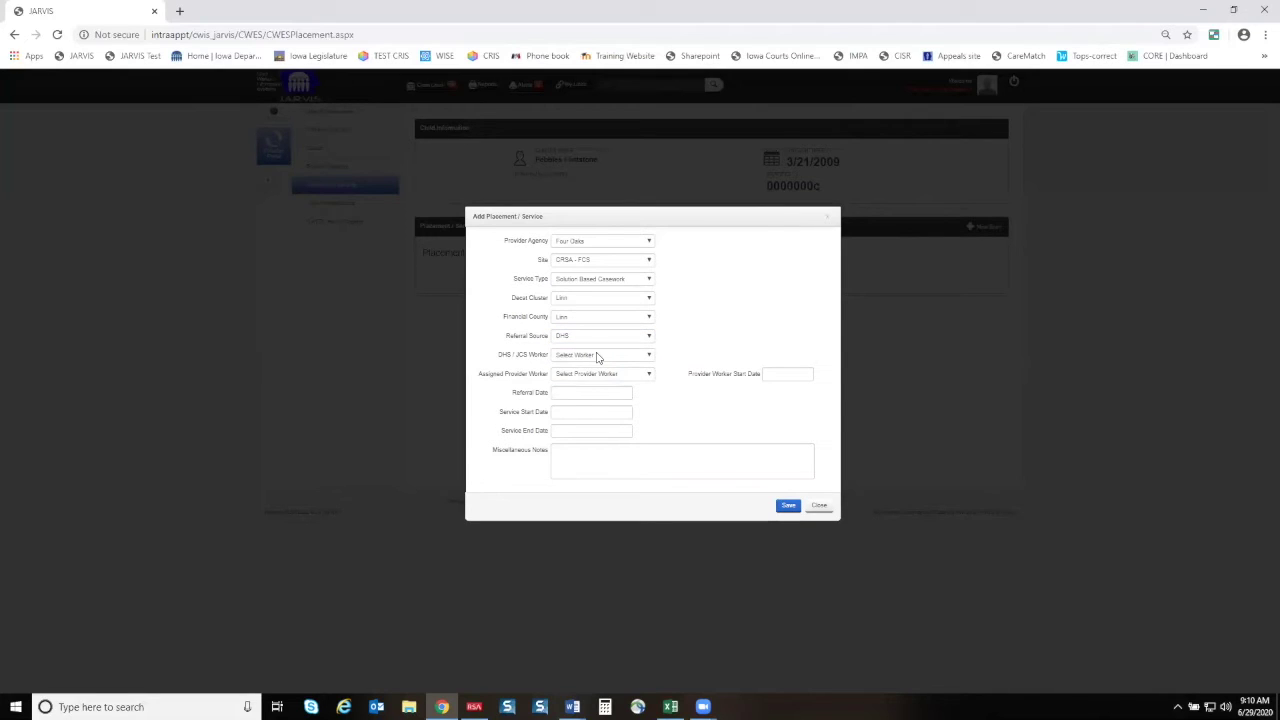
Select the generic social worker as the entry's DHS / JCS worker.
click(598, 355)
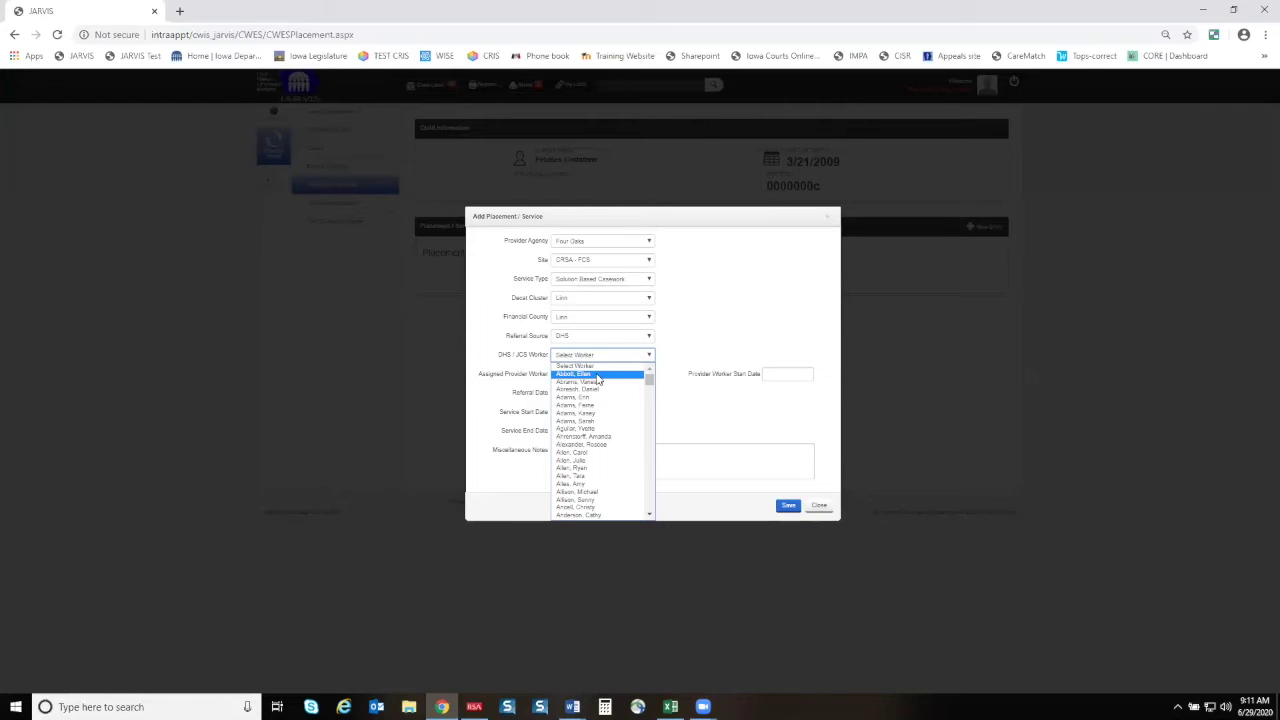
text(wor)
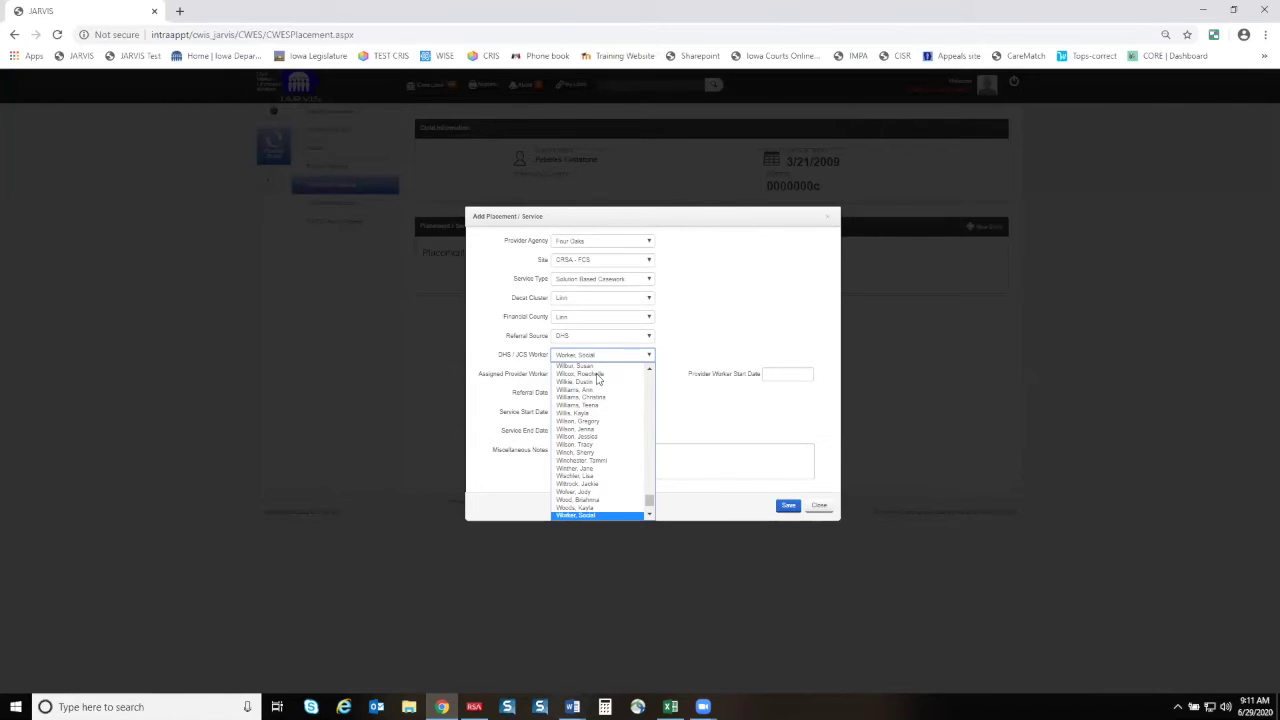
click(590, 516)
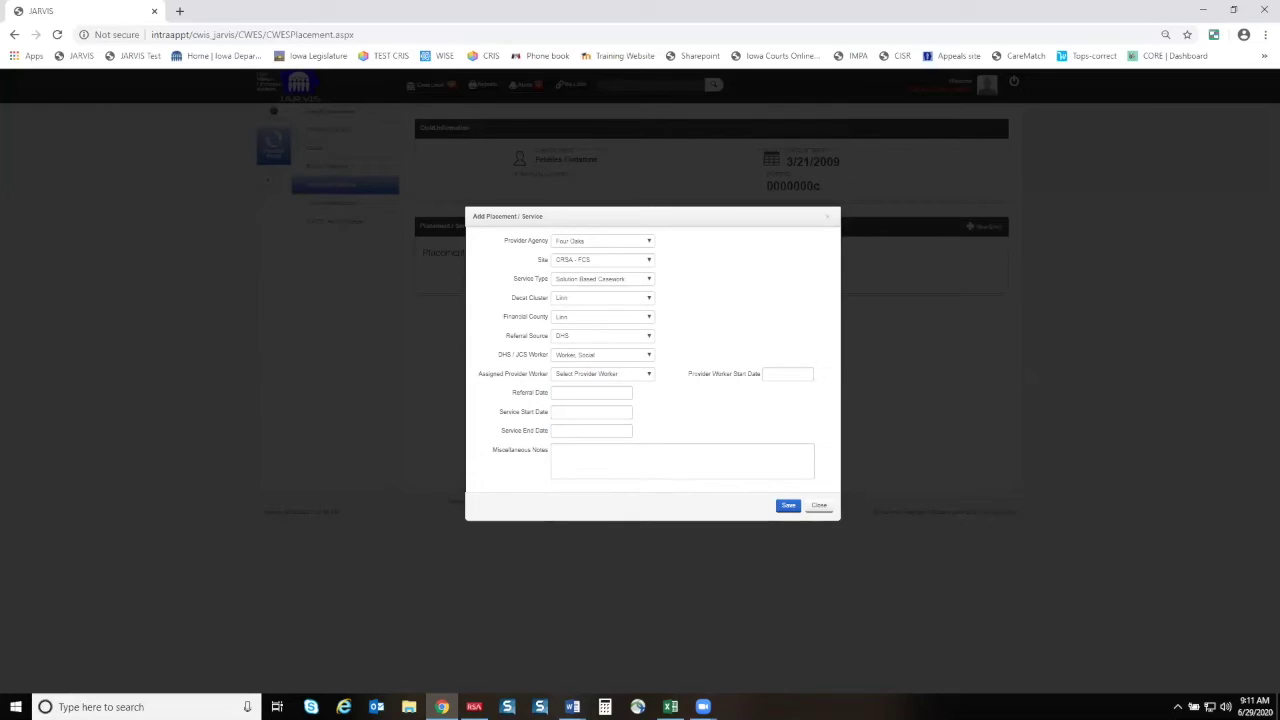
Assign the generic provider worker to the entry with a provider worker start date of 06/03/2020.
click(636, 380)
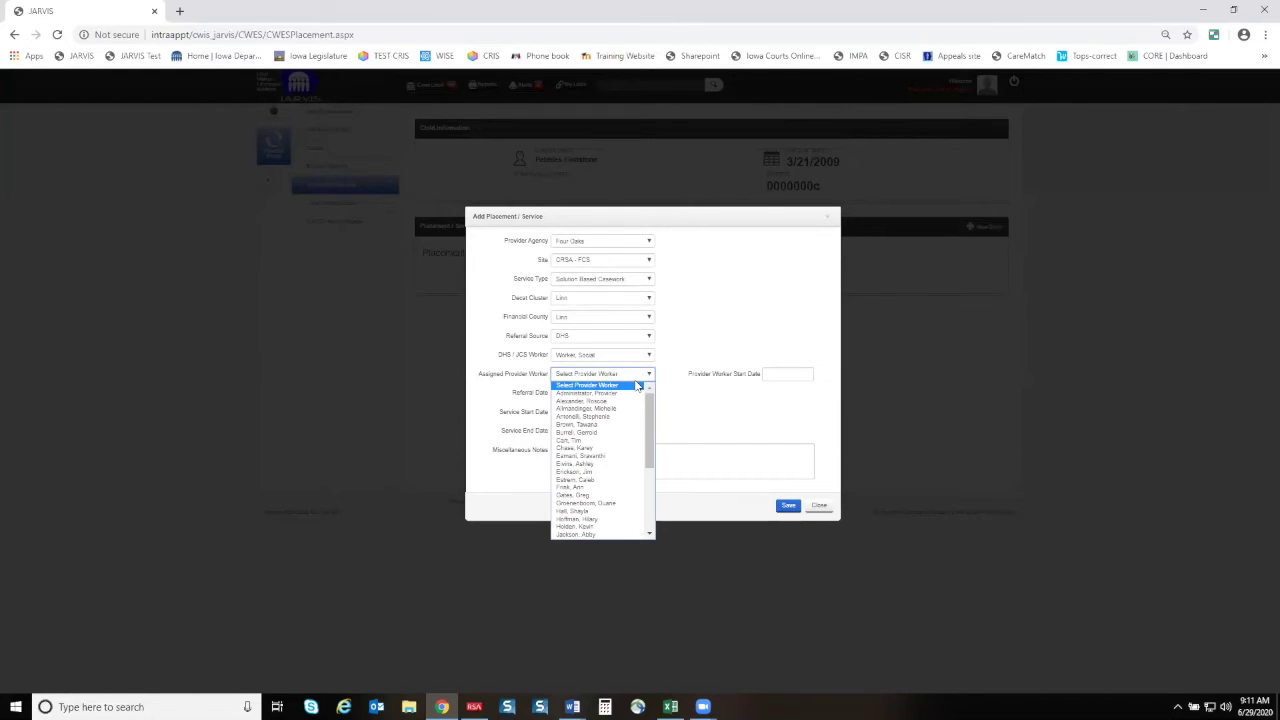
click(777, 421)
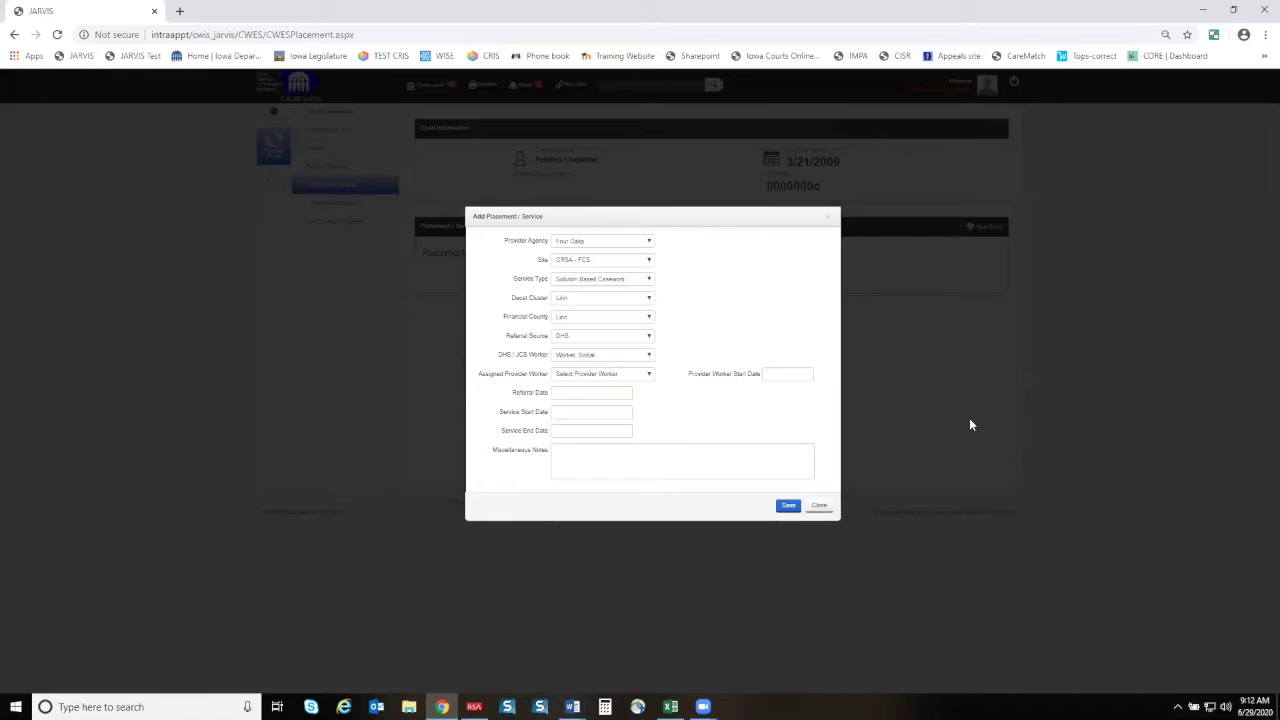
click(640, 376)
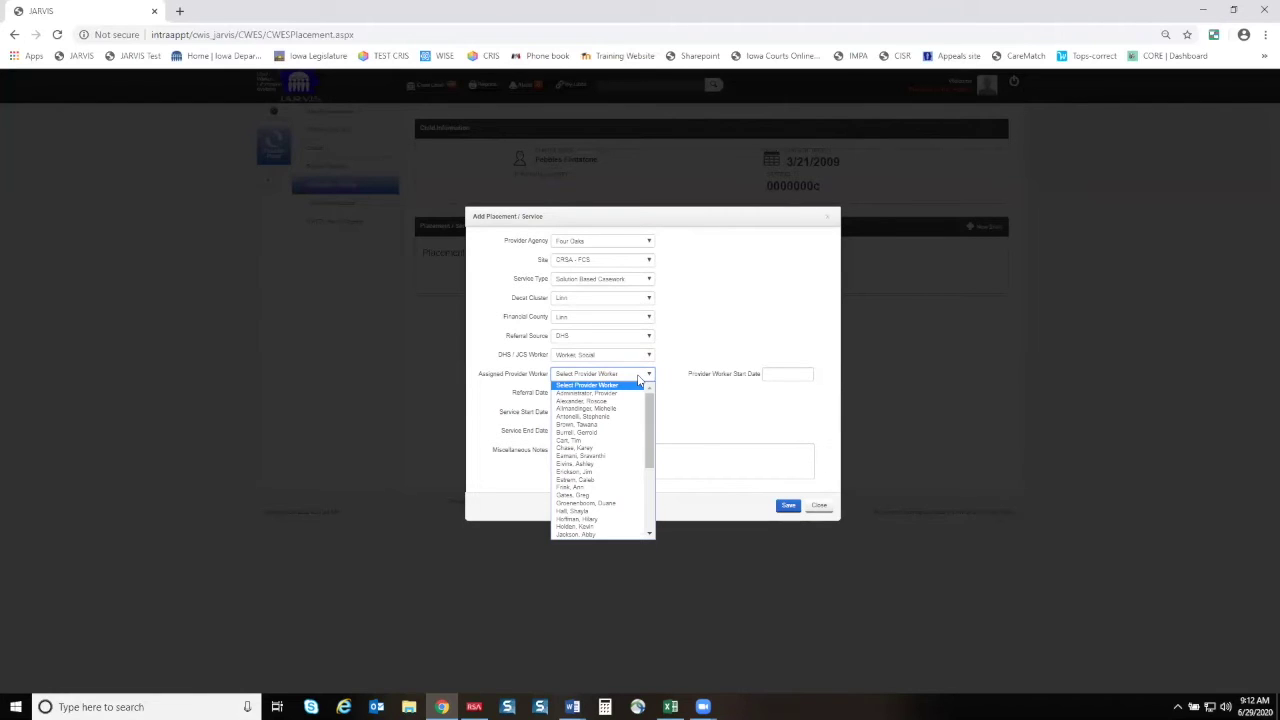
key(w)
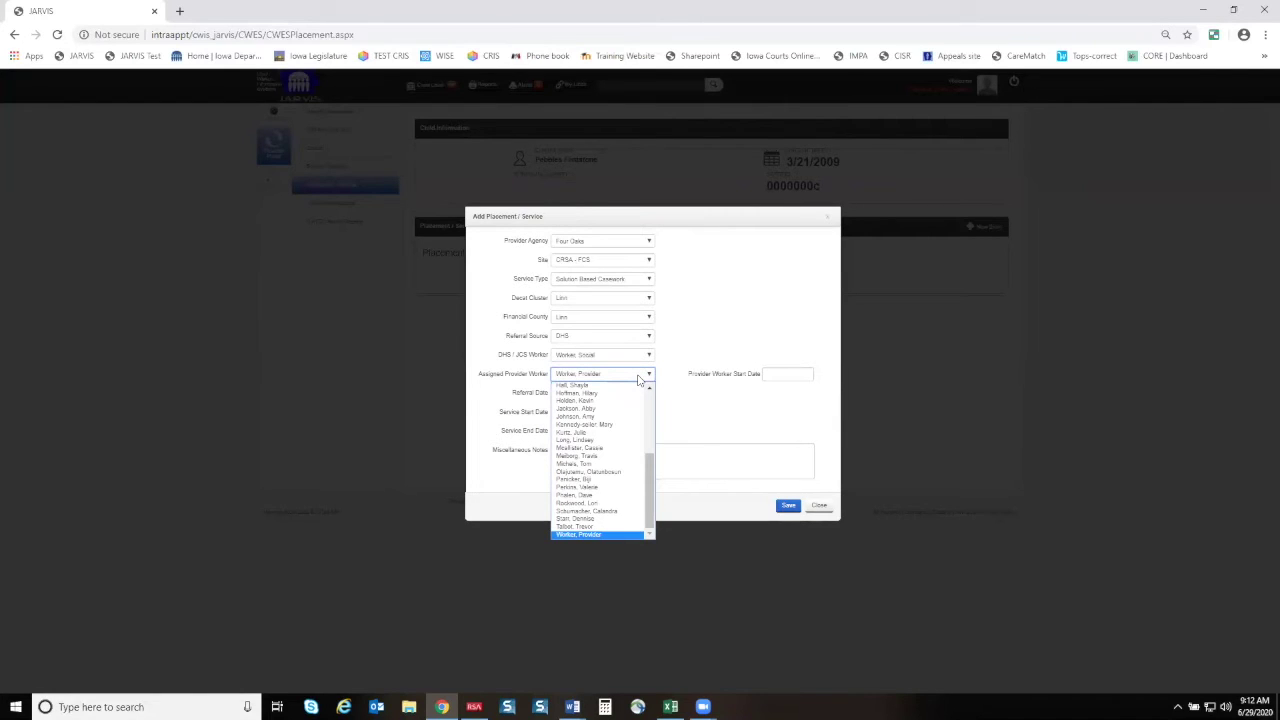
key(Return)
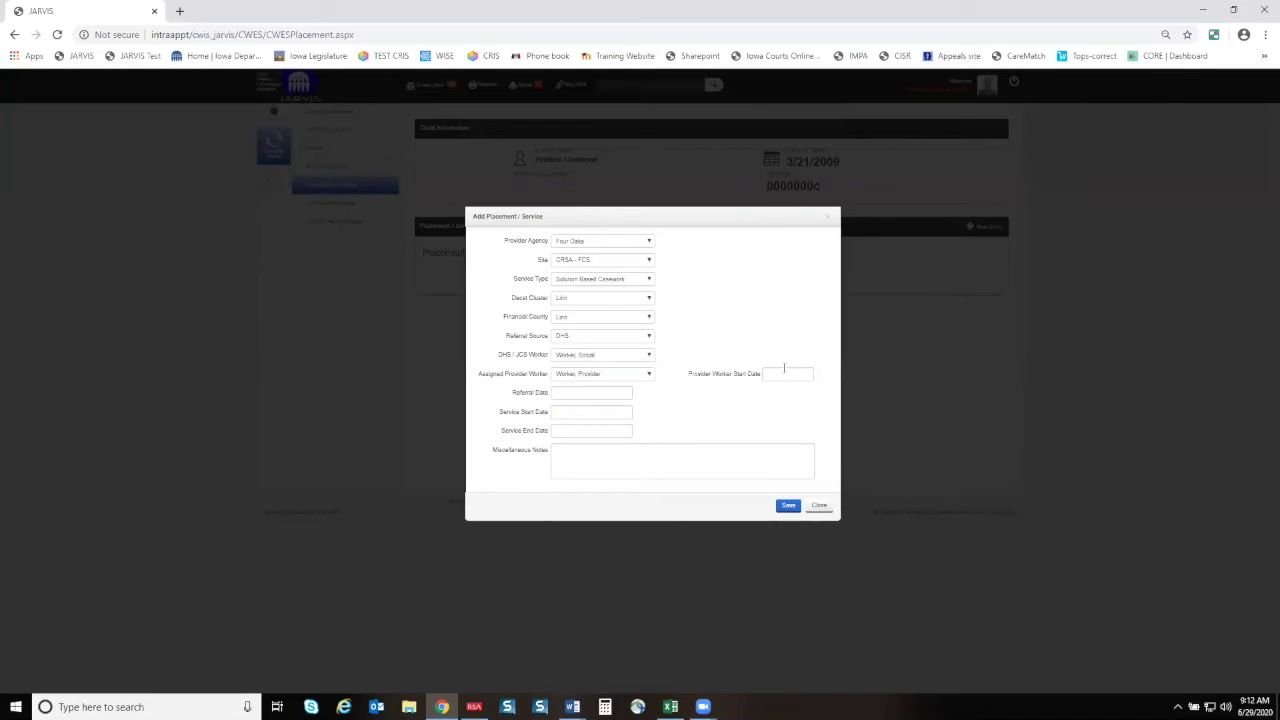
click(784, 371)
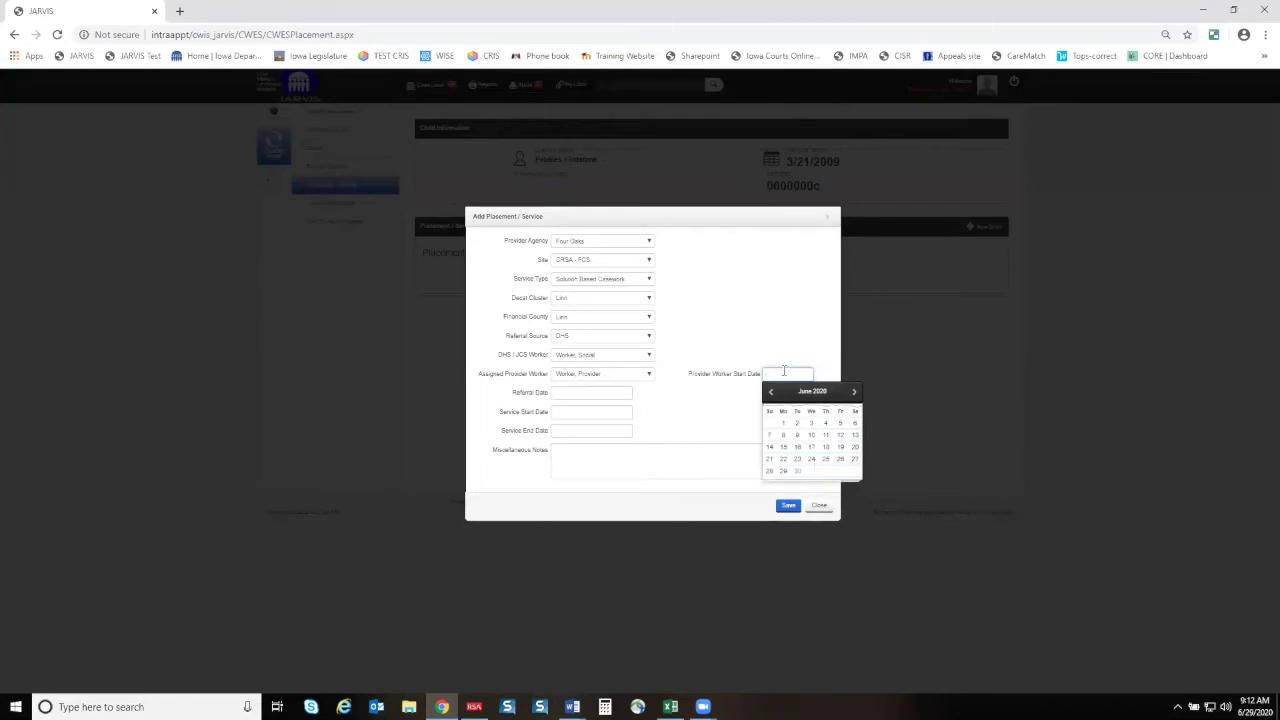
click(811, 424)
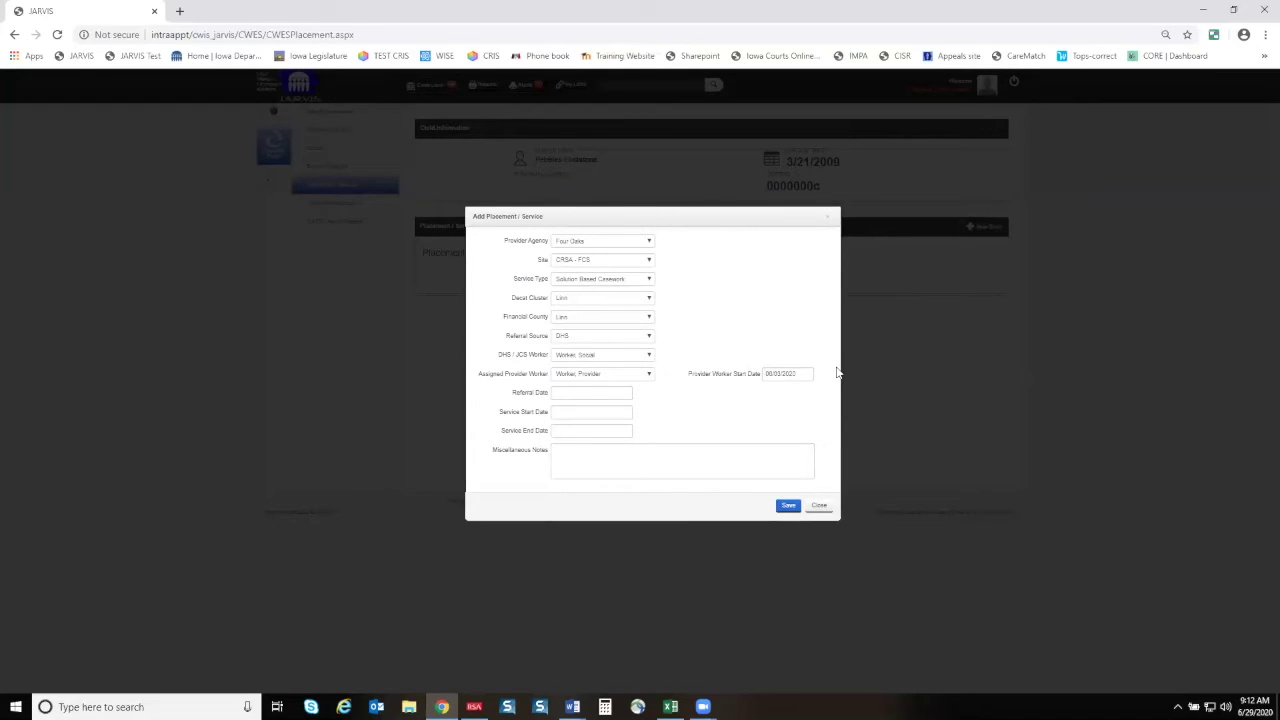
Set the referral date to 06/02/2020 and the service start date to 06/03/2020, and save the entry.
click(585, 397)
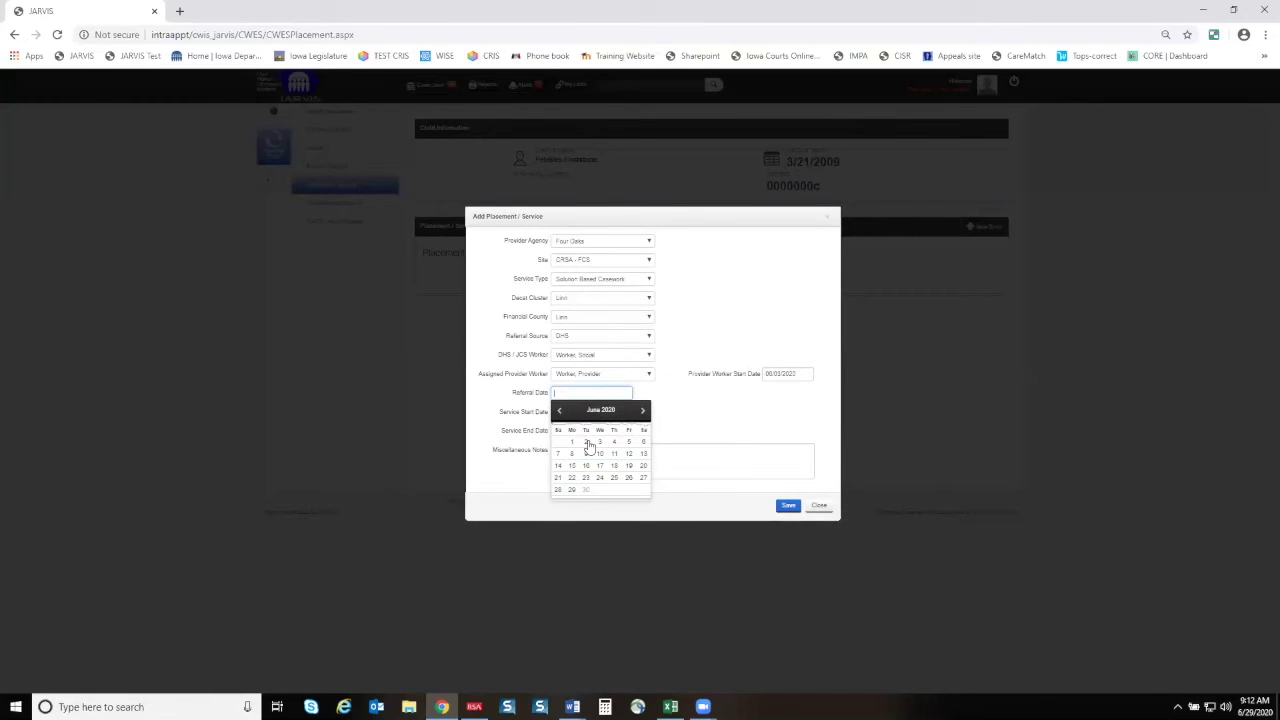
click(589, 445)
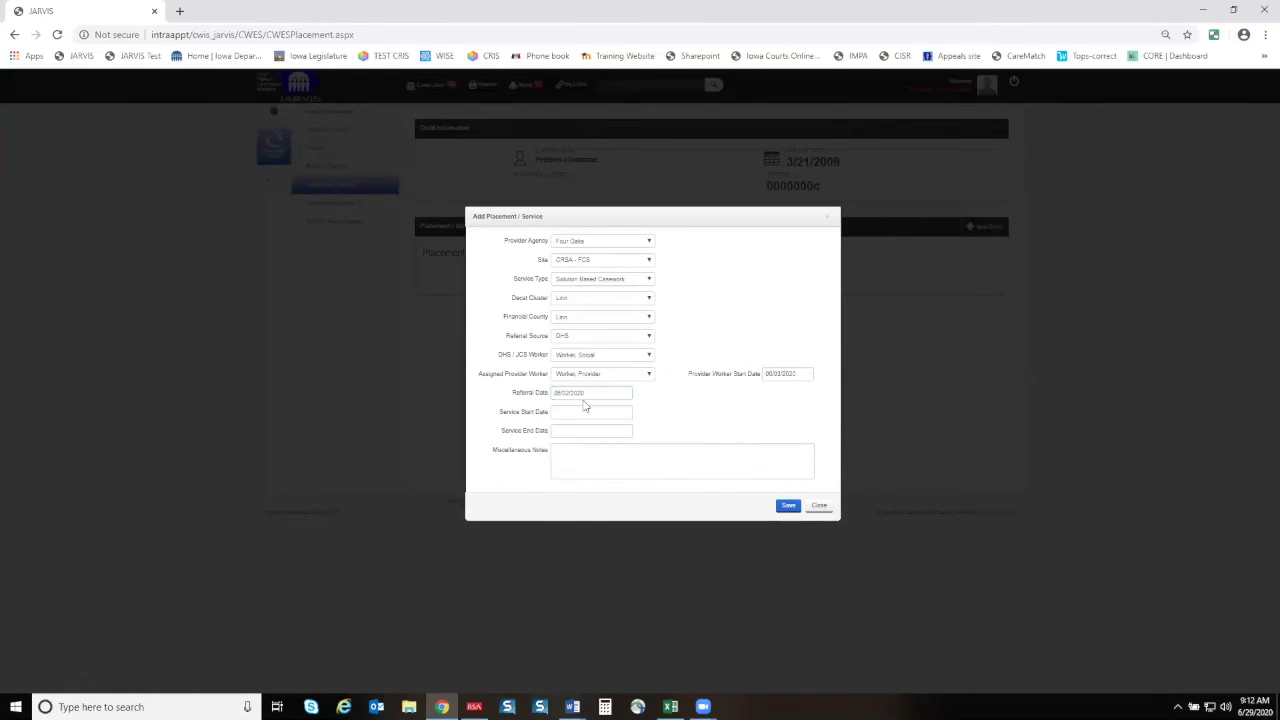
click(573, 414)
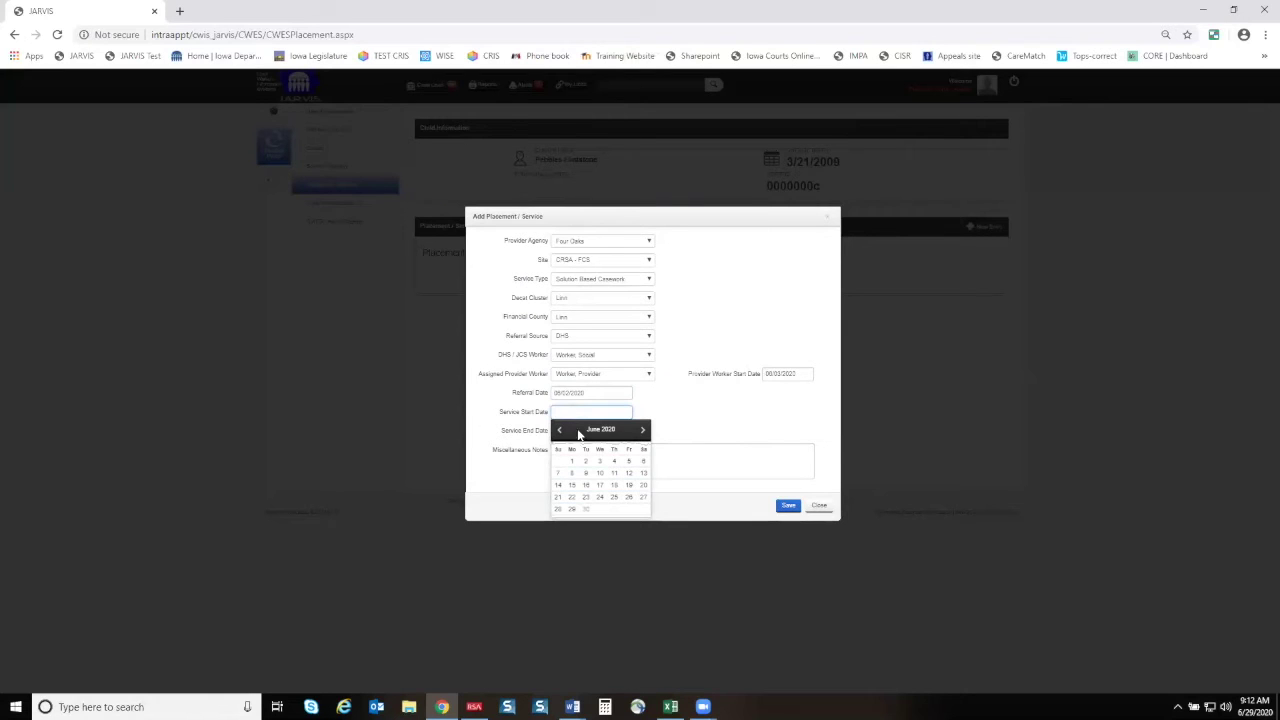
click(599, 462)
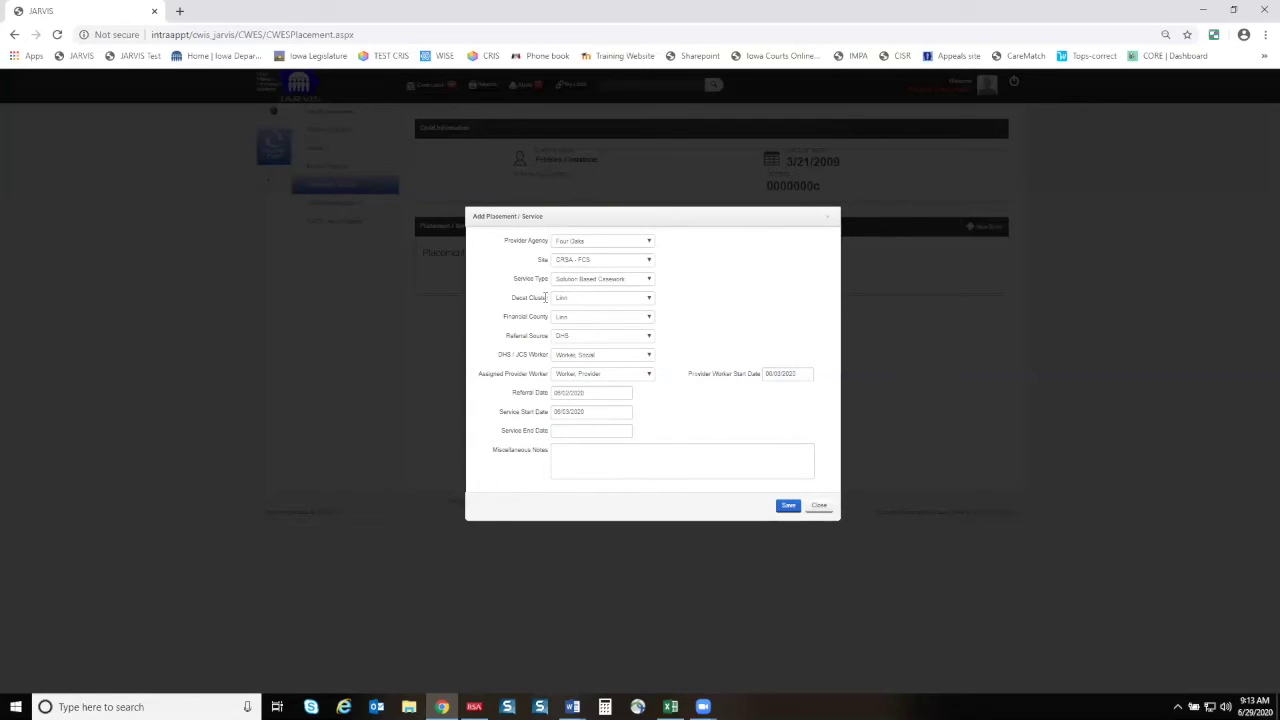
click(790, 507)
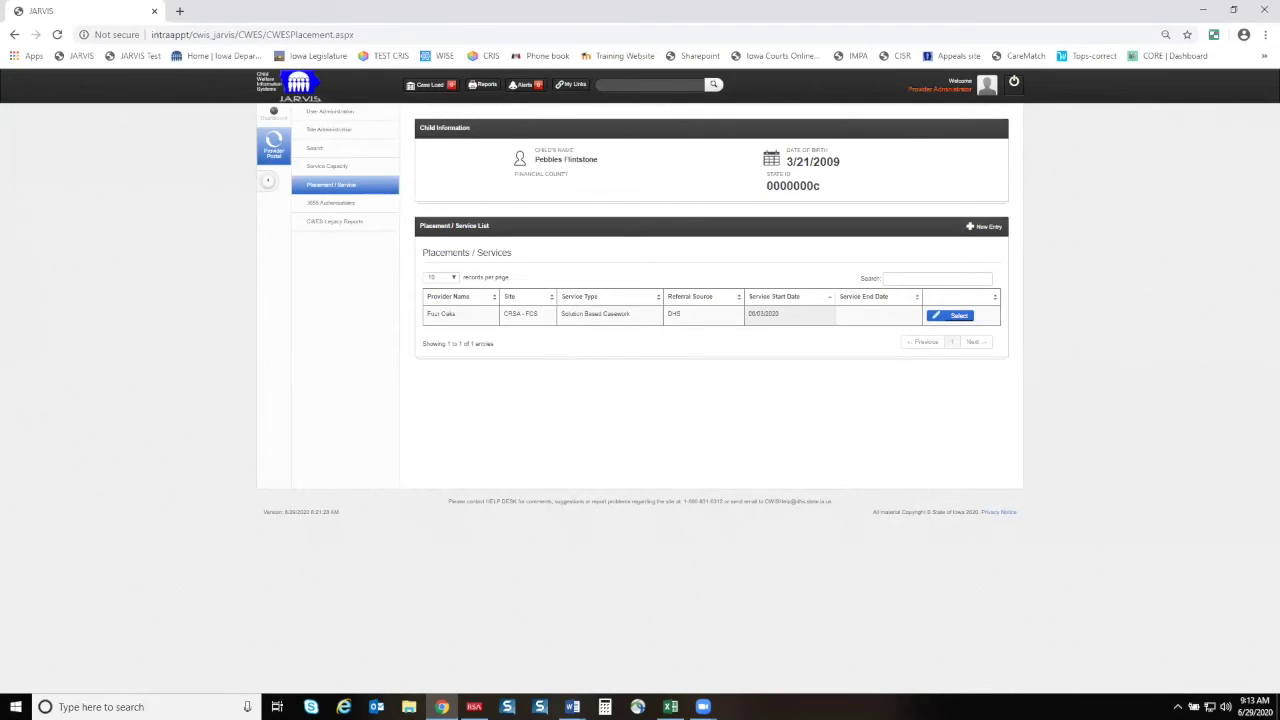
Start another placement/service entry for the child with provider agency Four Oaks and site CRSA - FCS.
click(984, 228)
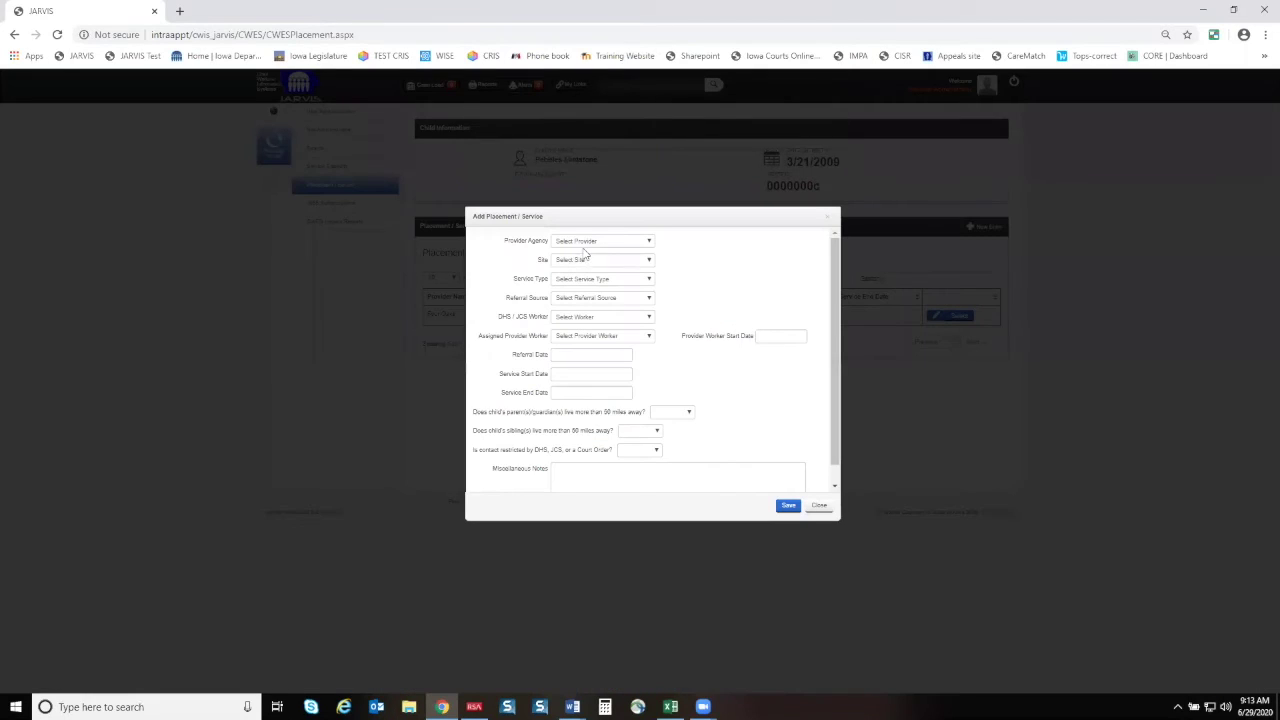
click(585, 241)
click(585, 259)
click(585, 261)
click(585, 262)
click(586, 262)
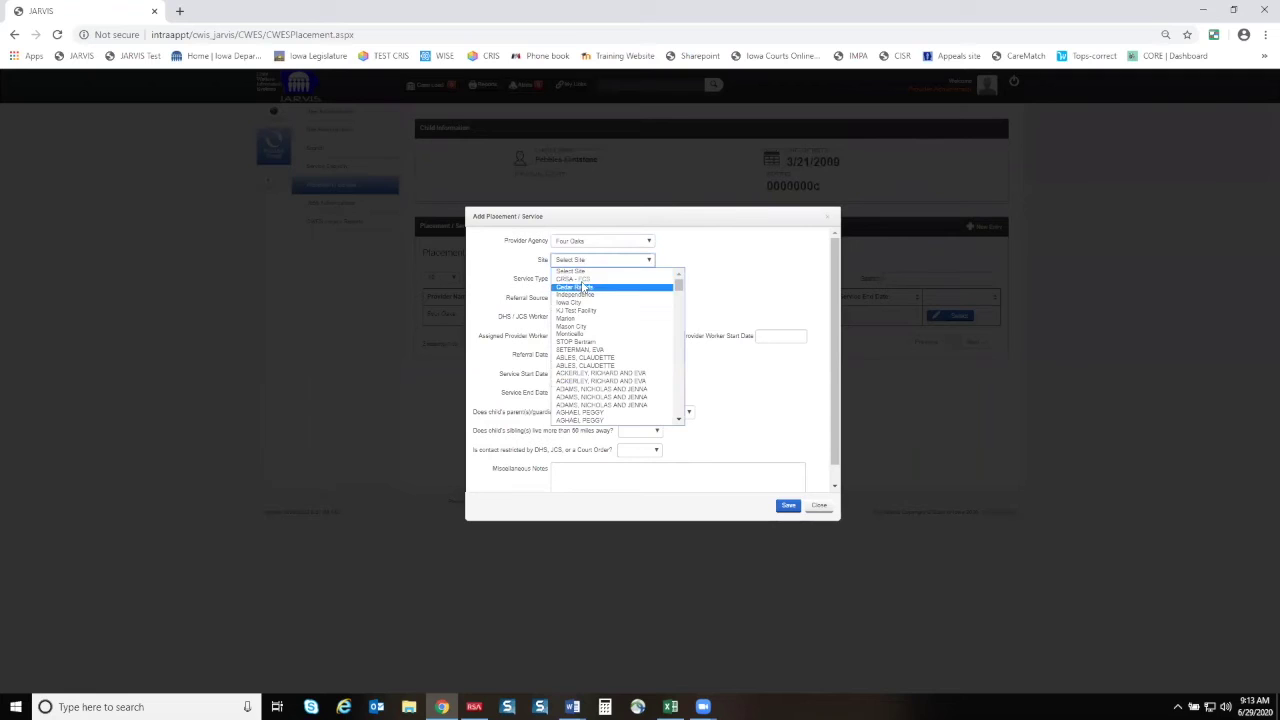
click(584, 279)
Set the new entry's service type to FTDM Meeting Facilitation and its referral source to DHS.
click(585, 280)
click(585, 280)
click(585, 280)
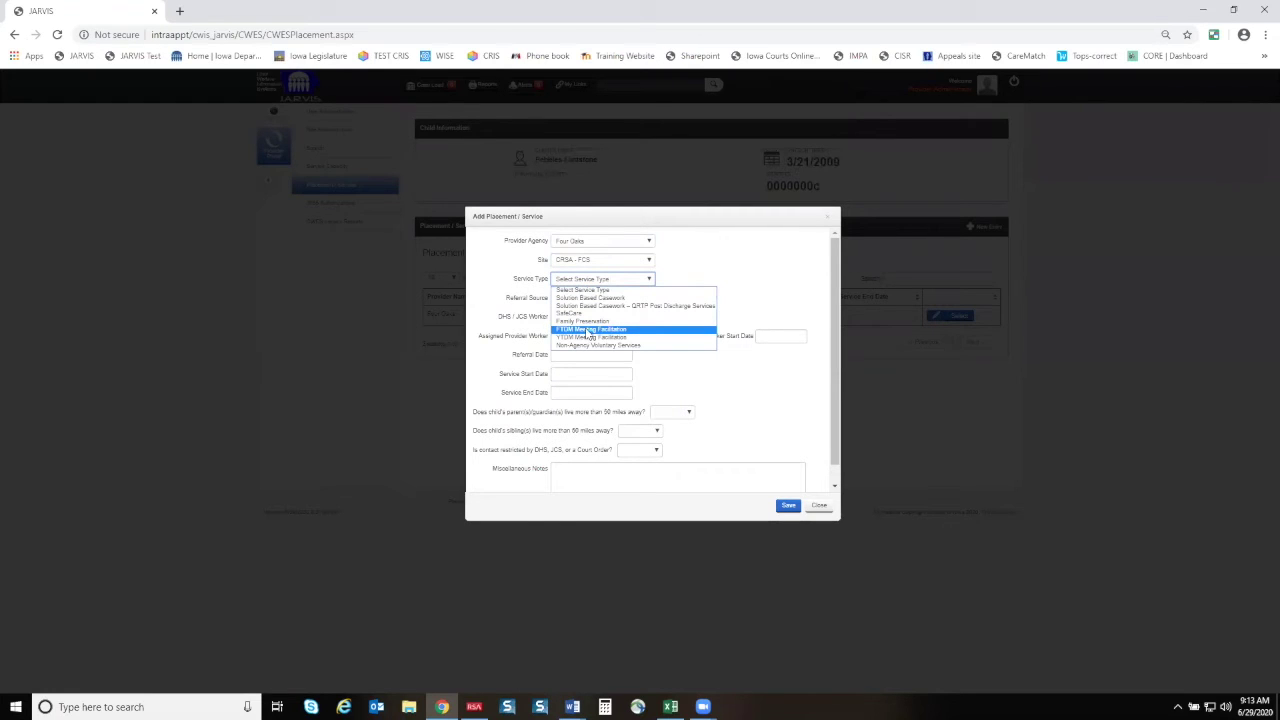
click(588, 330)
click(598, 299)
click(596, 318)
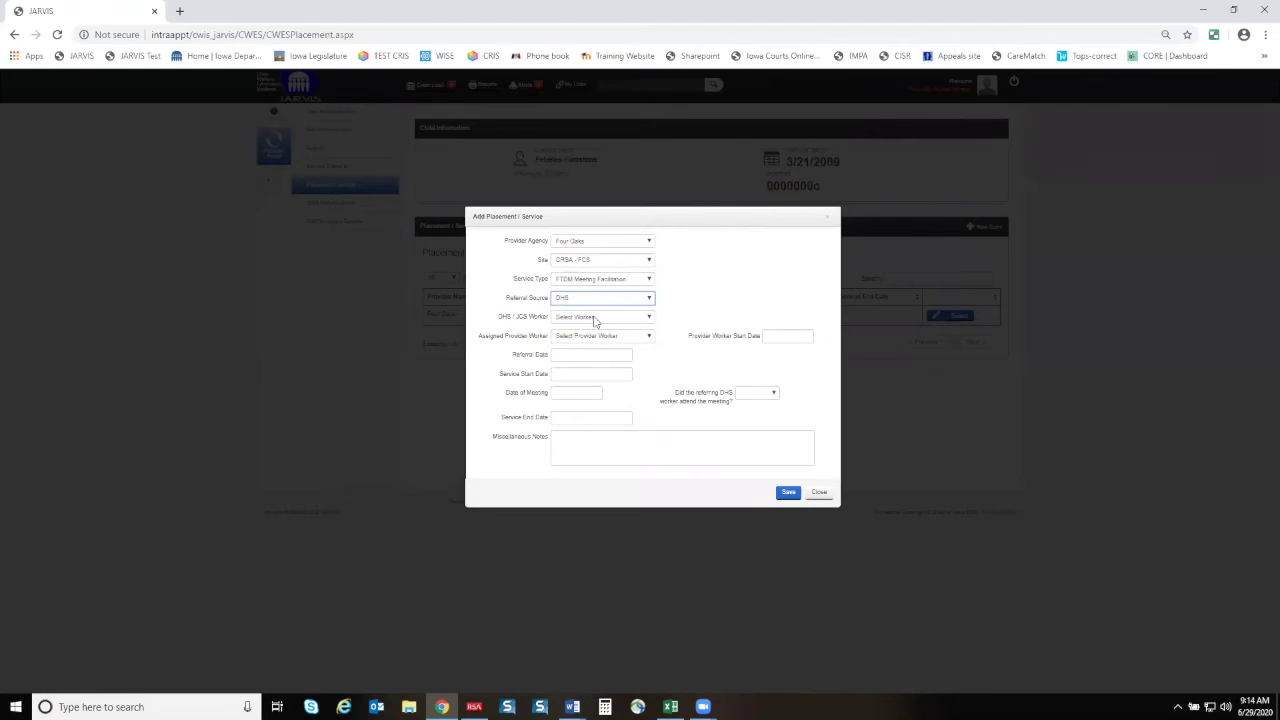
Choose the generic social worker as DHS / JCS worker for the FTDM Meeting Facilitation entry.
click(594, 318)
text(worker)
key(Return)
Assign the generic provider worker to the FTDM meeting entry with a provider worker start date of 06/08/2020.
click(593, 338)
click(593, 338)
click(594, 338)
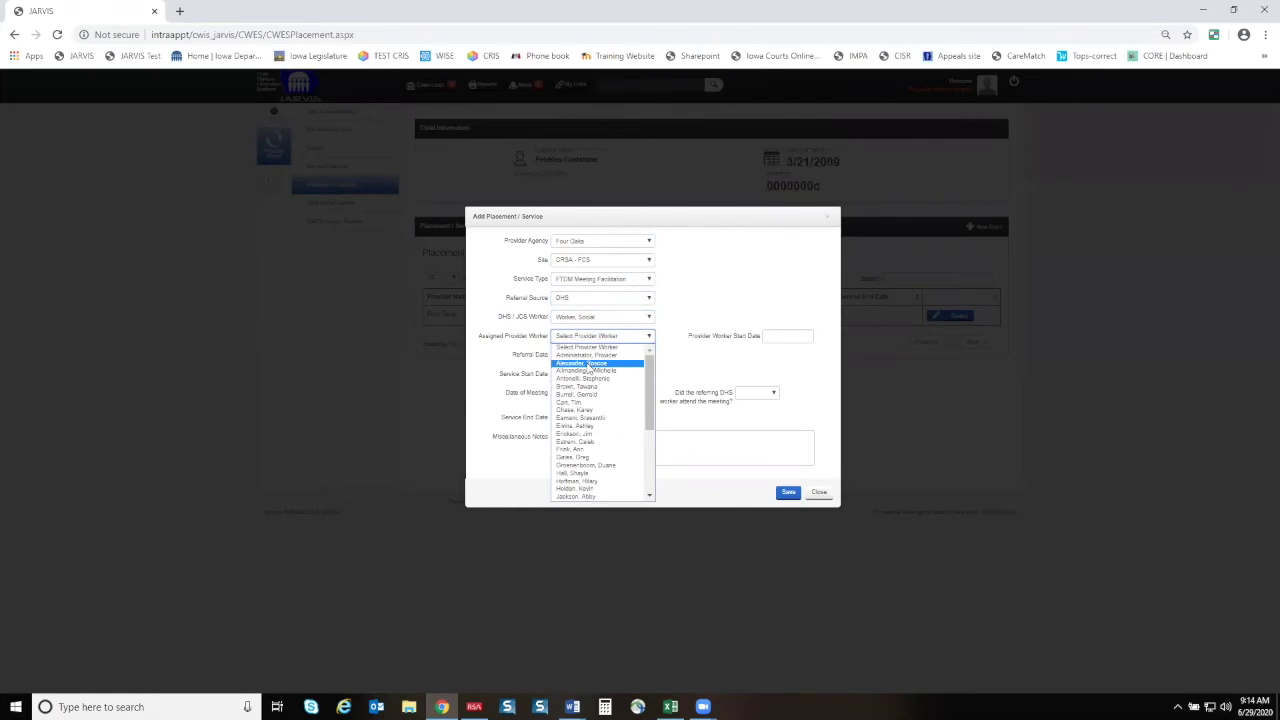
key(w)
key(Return)
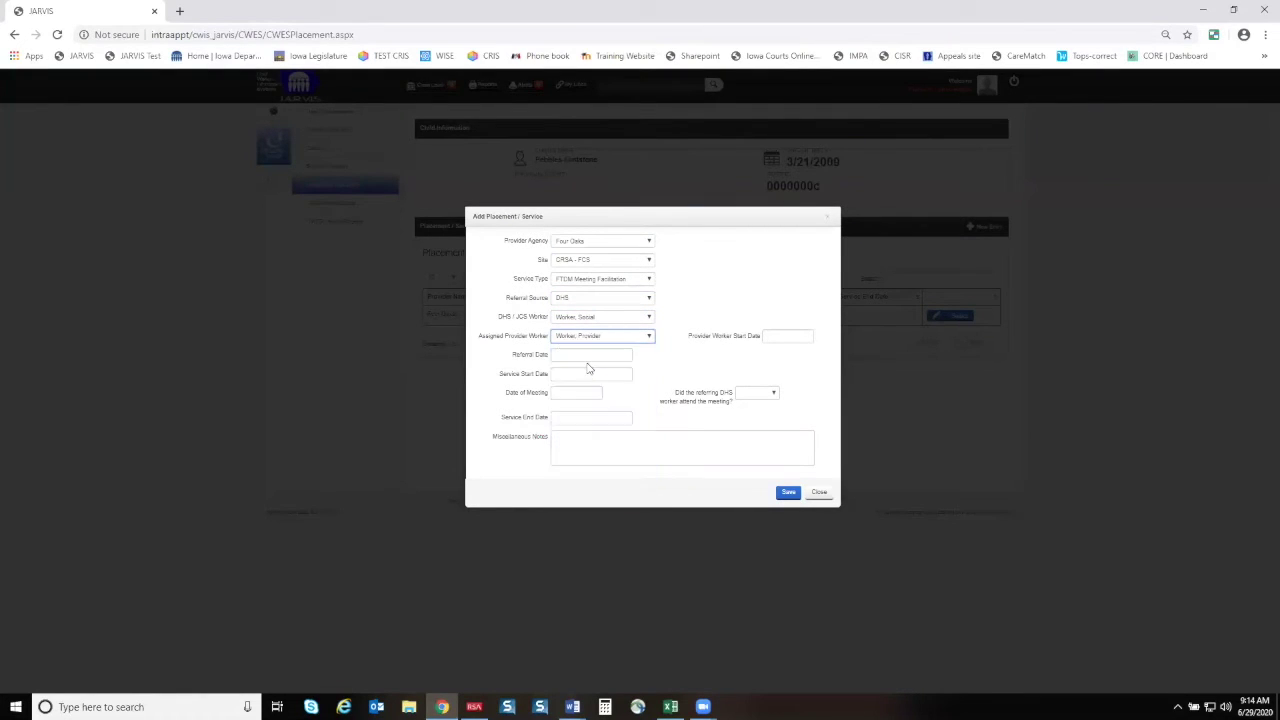
click(790, 337)
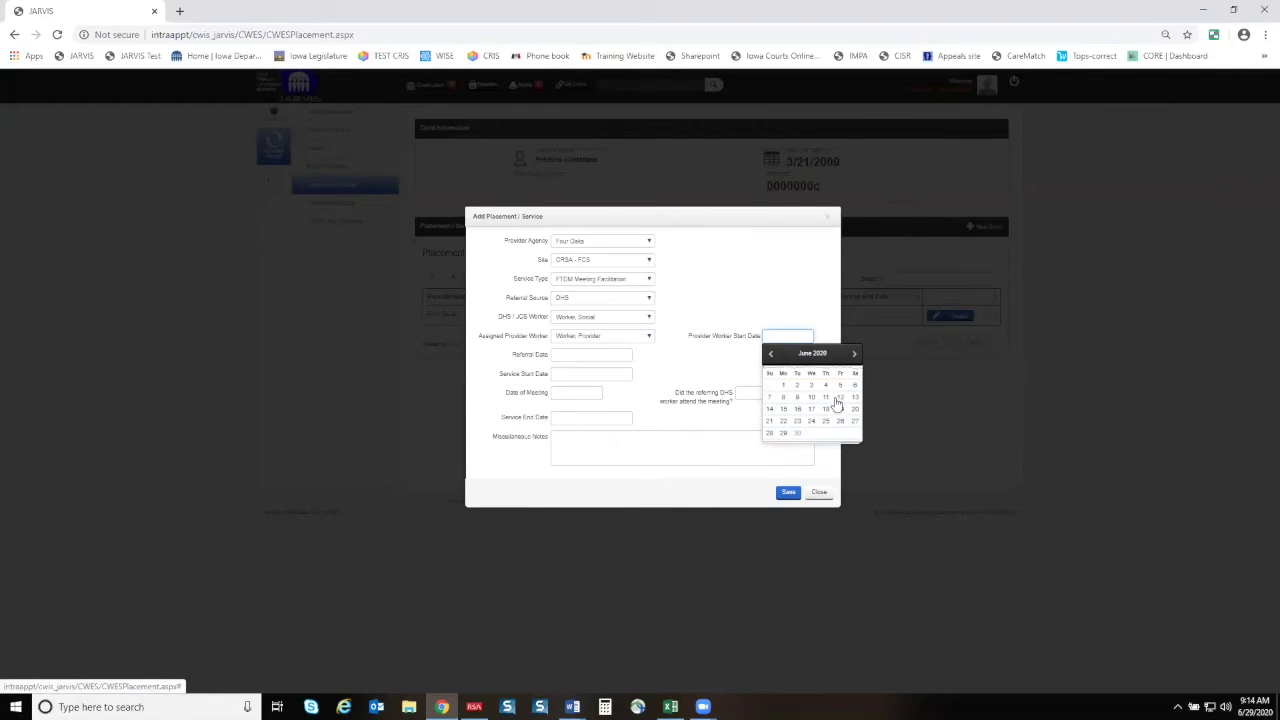
click(784, 397)
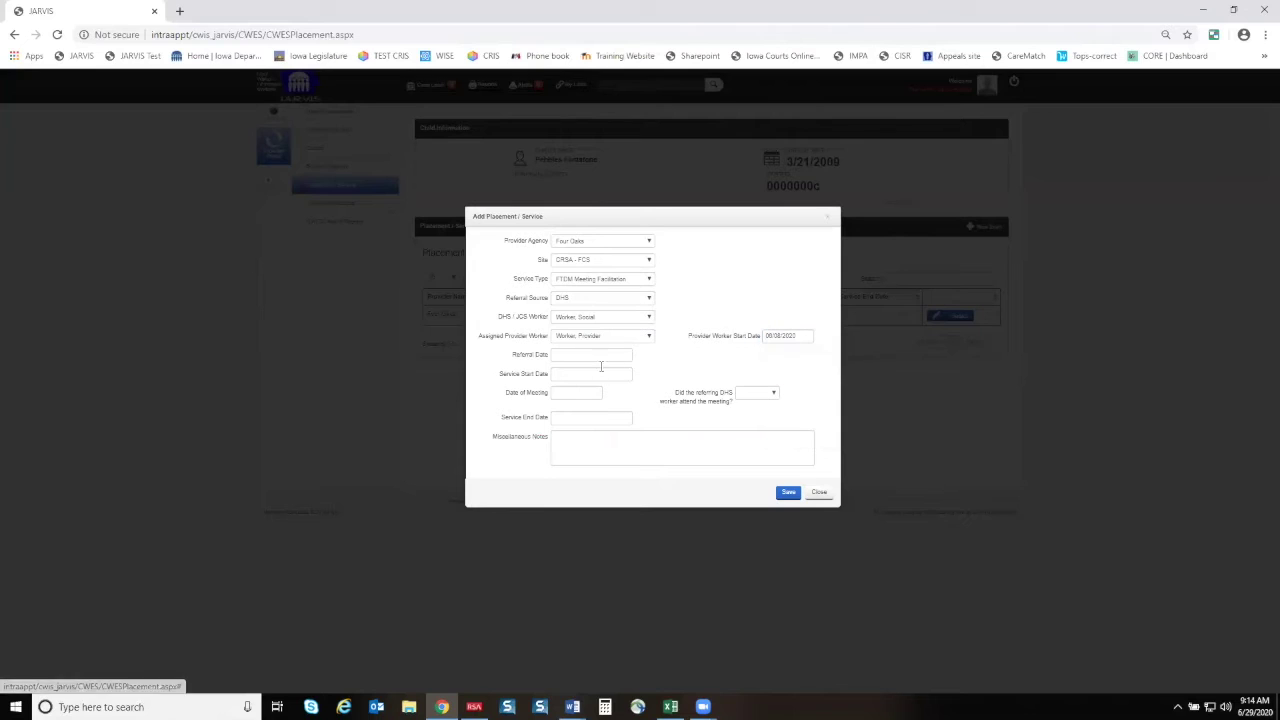
Set the FTDM meeting entry's referral date to 06/03/2020 and its service start date to 06/08/2020.
click(600, 354)
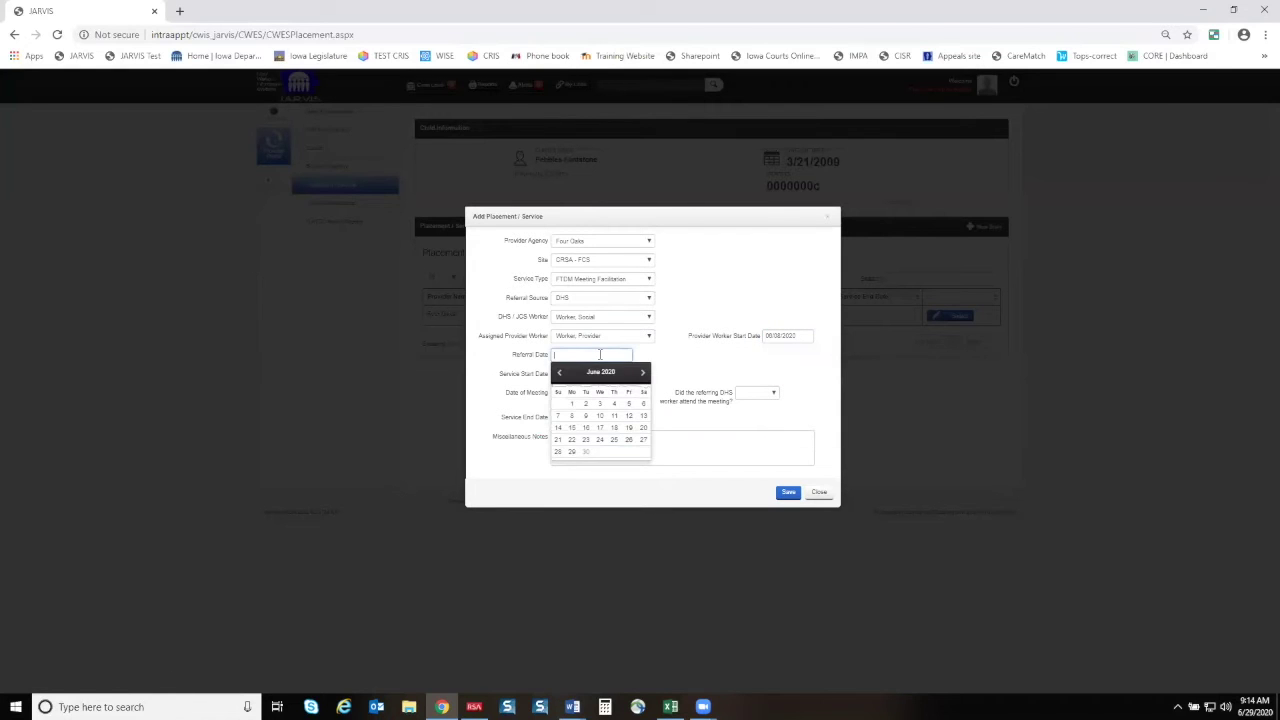
click(600, 403)
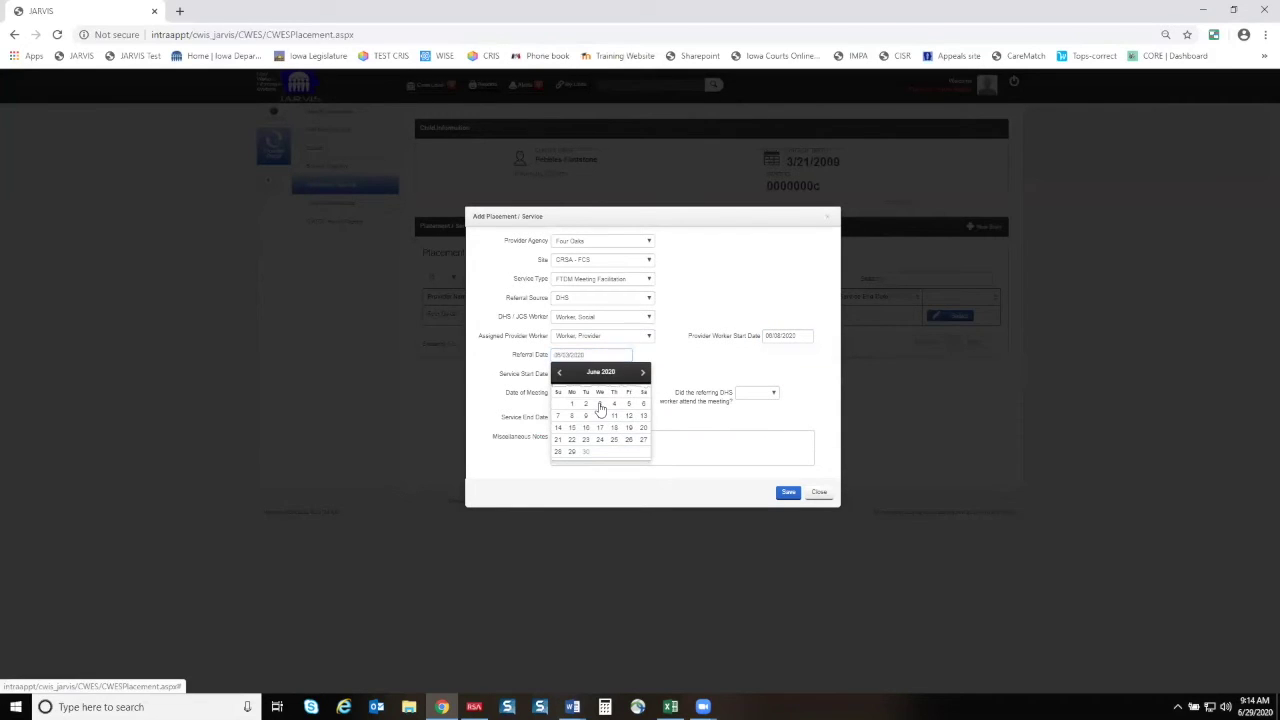
click(578, 372)
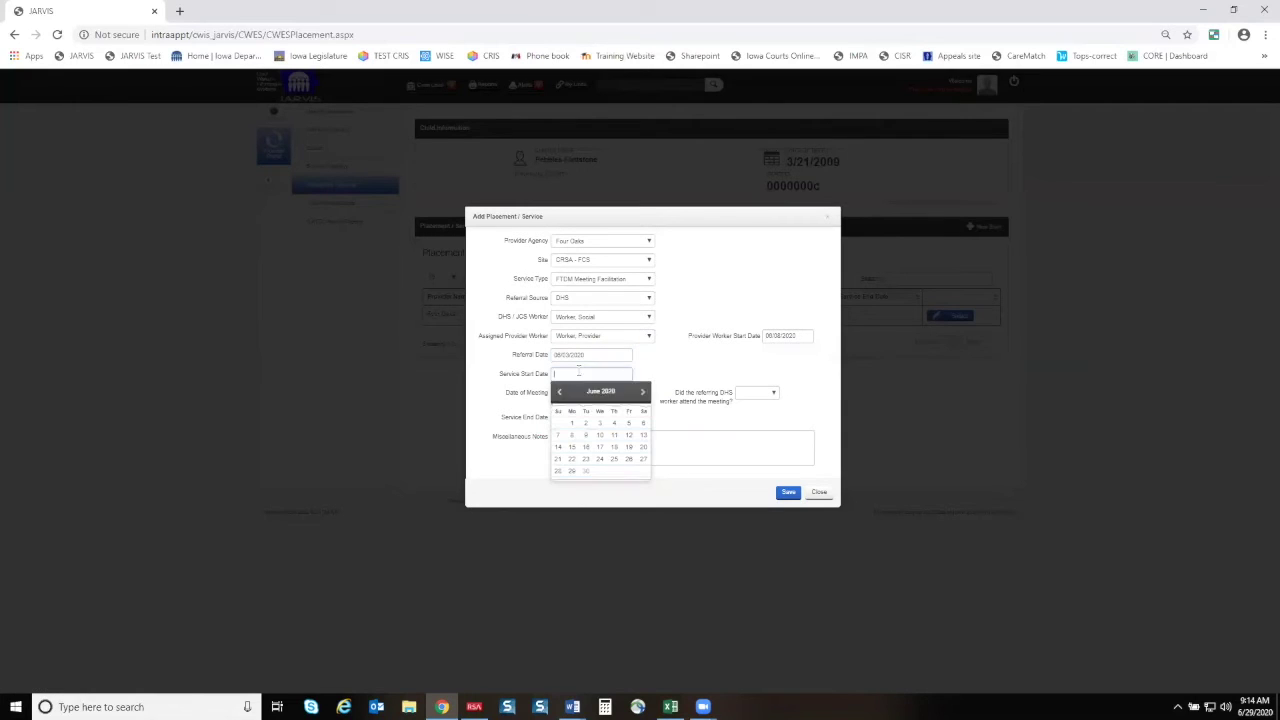
click(572, 436)
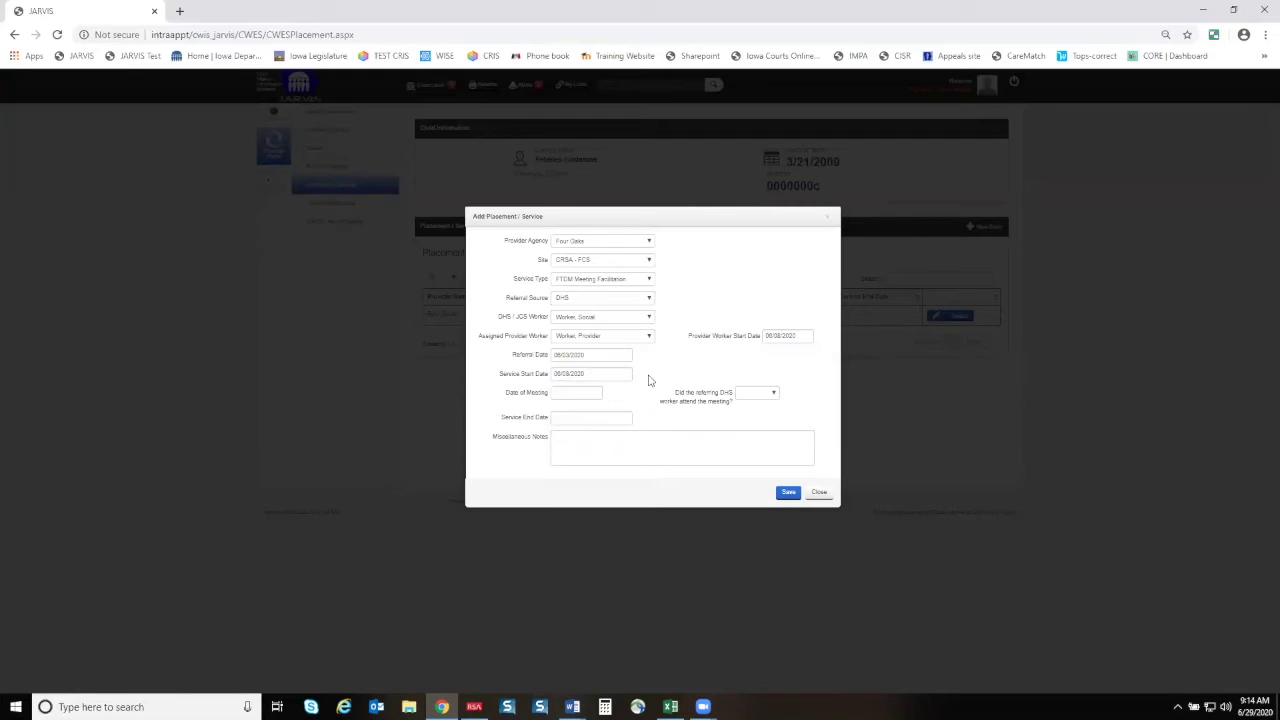
Set the date of meeting to 06/08/2020 and record Yes for the referring DHS worker's attendance.
click(584, 393)
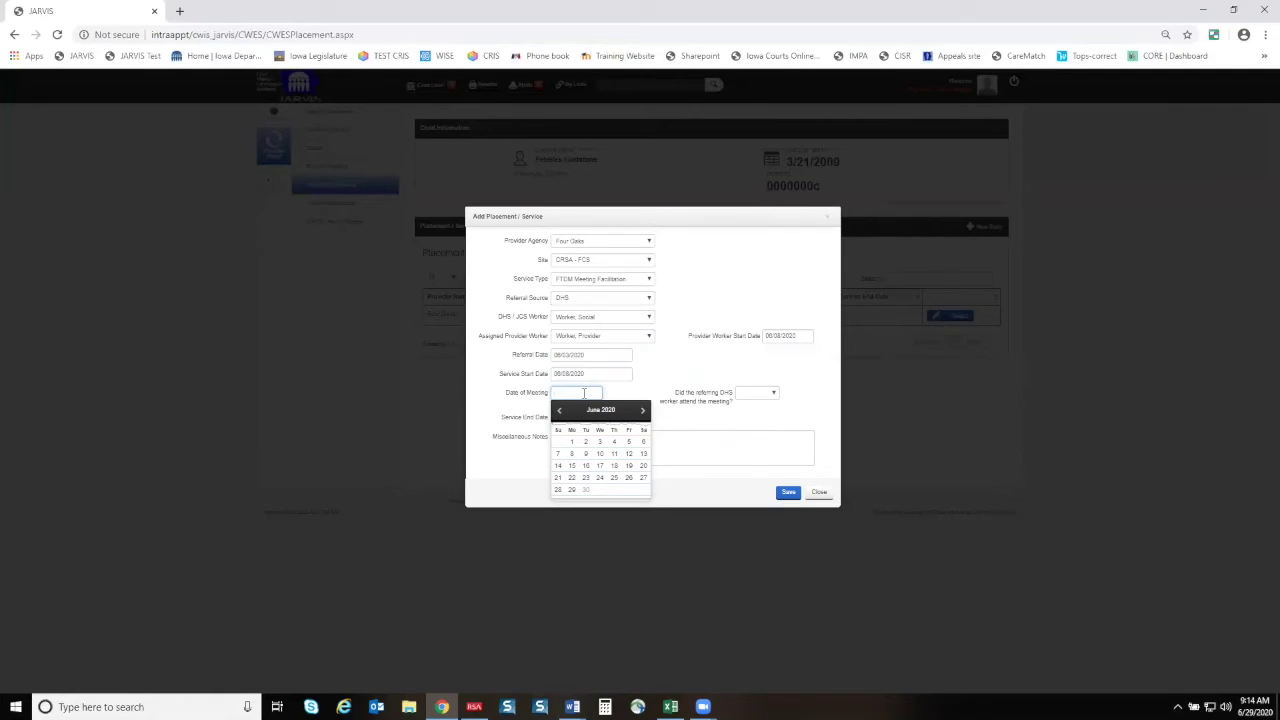
click(572, 454)
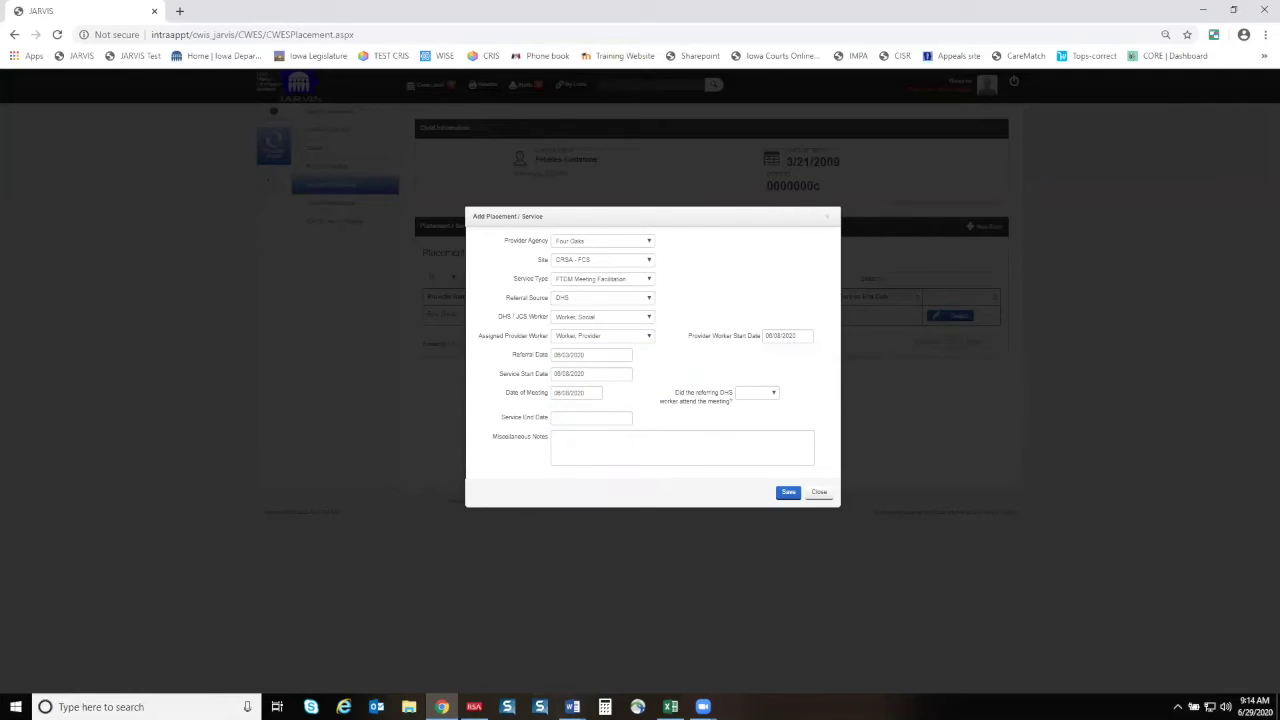
click(770, 395)
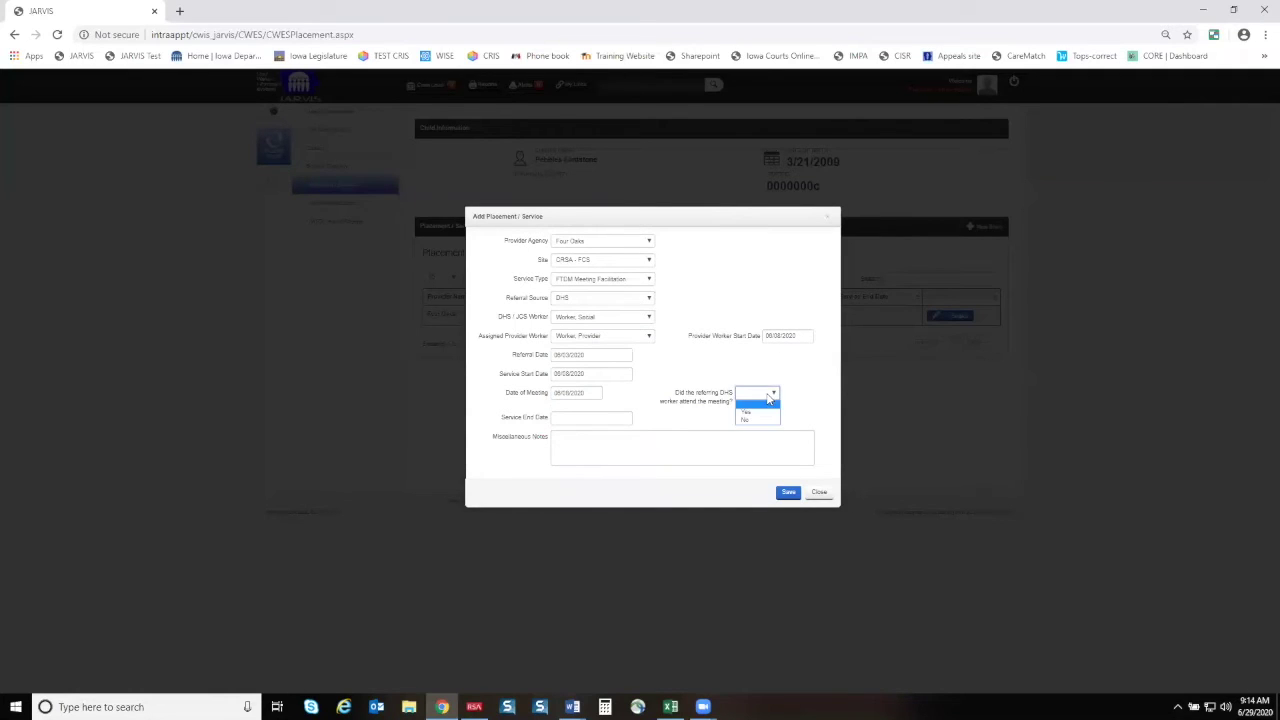
click(765, 413)
Set the FTDM meeting entry's service end date to 06/08/2020 and save the entry.
click(585, 418)
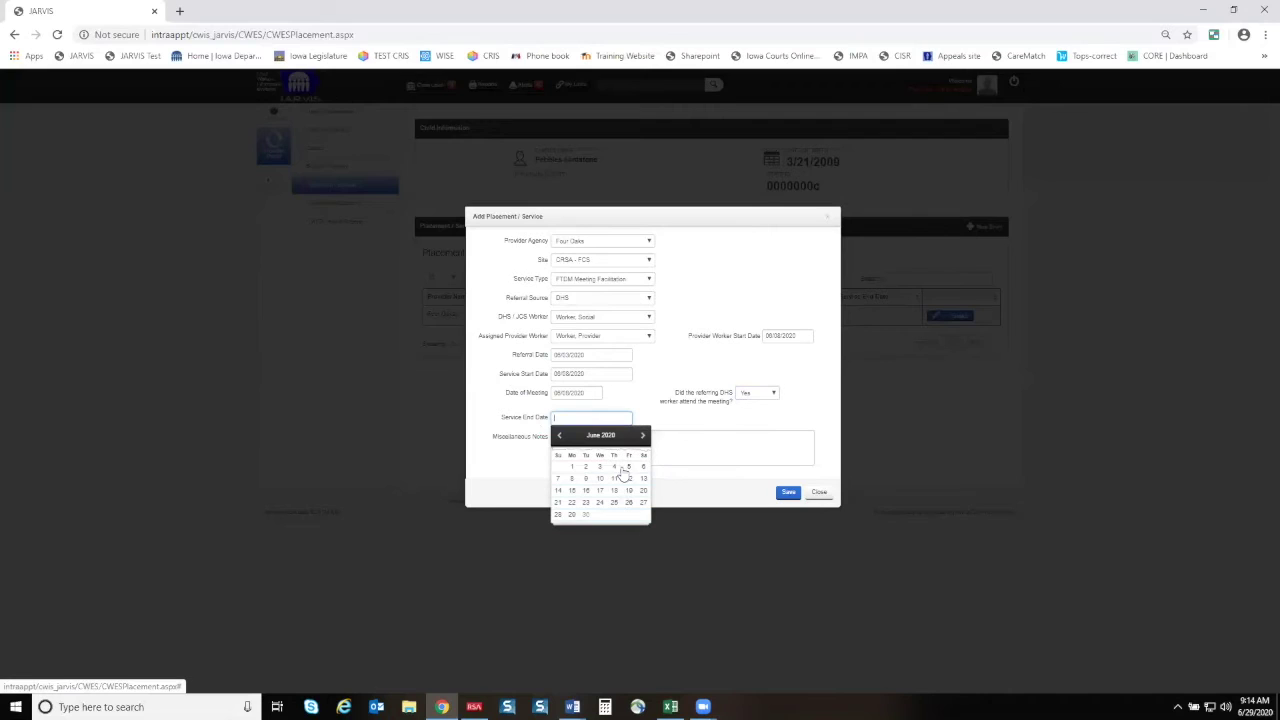
click(573, 482)
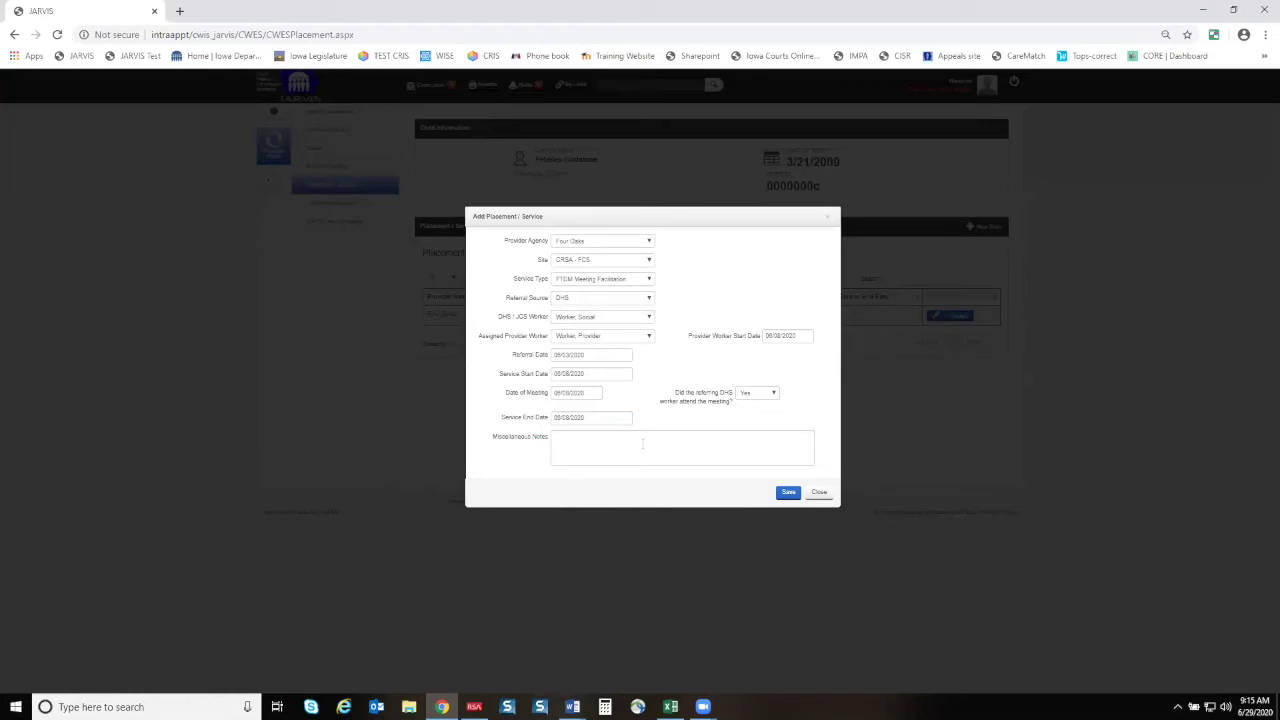
click(788, 494)
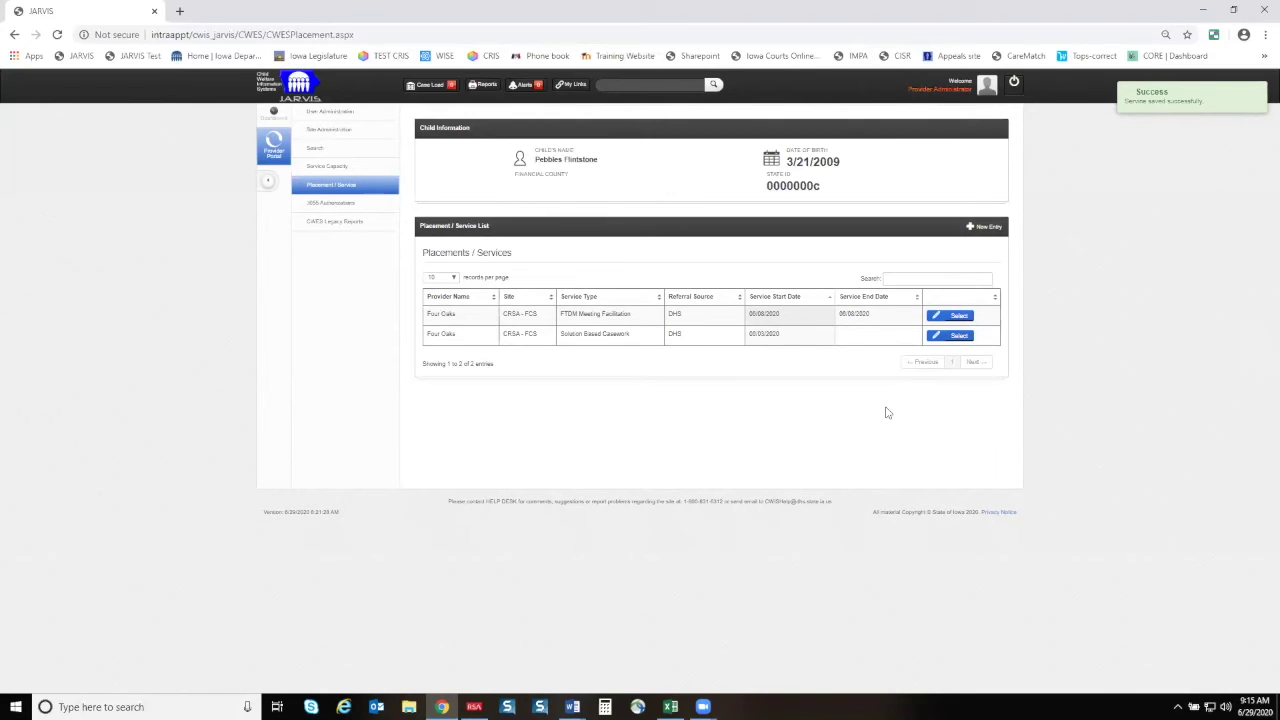
Start a new placement / service entry for Four Oaks at site CRSA - FCS with service type SafeCare.
click(995, 232)
click(588, 242)
click(590, 261)
click(590, 260)
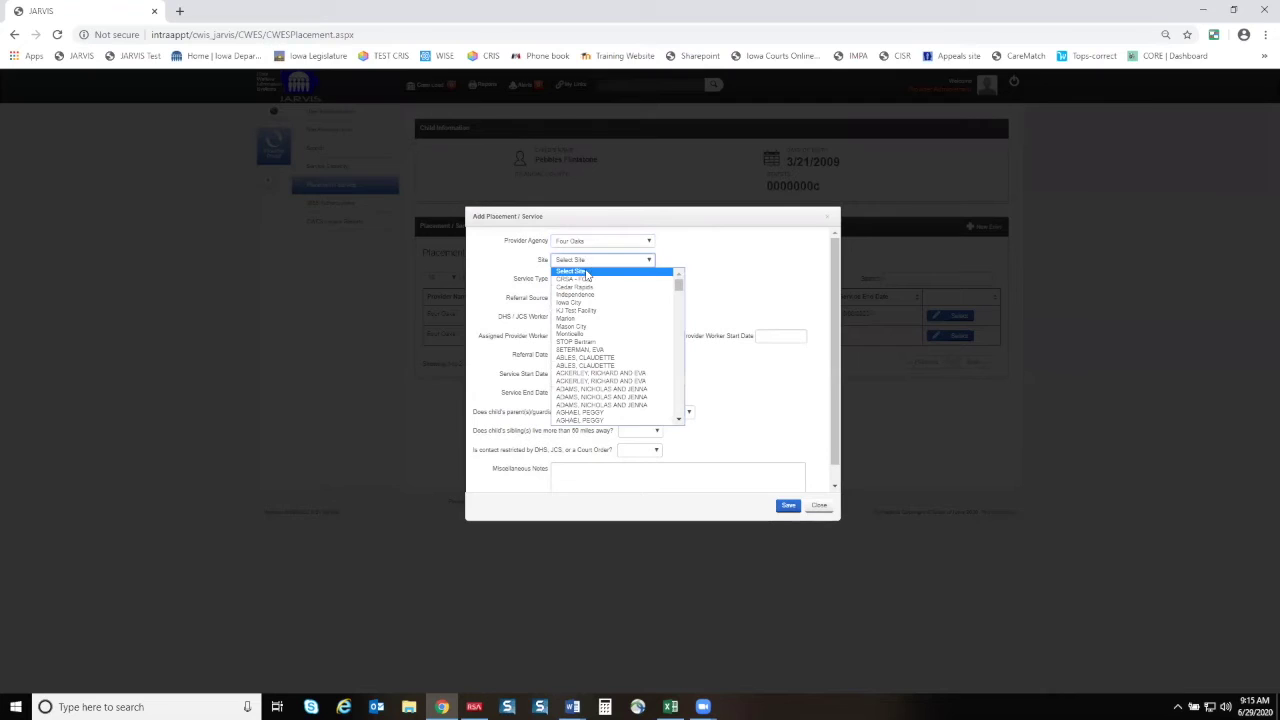
click(586, 281)
click(586, 280)
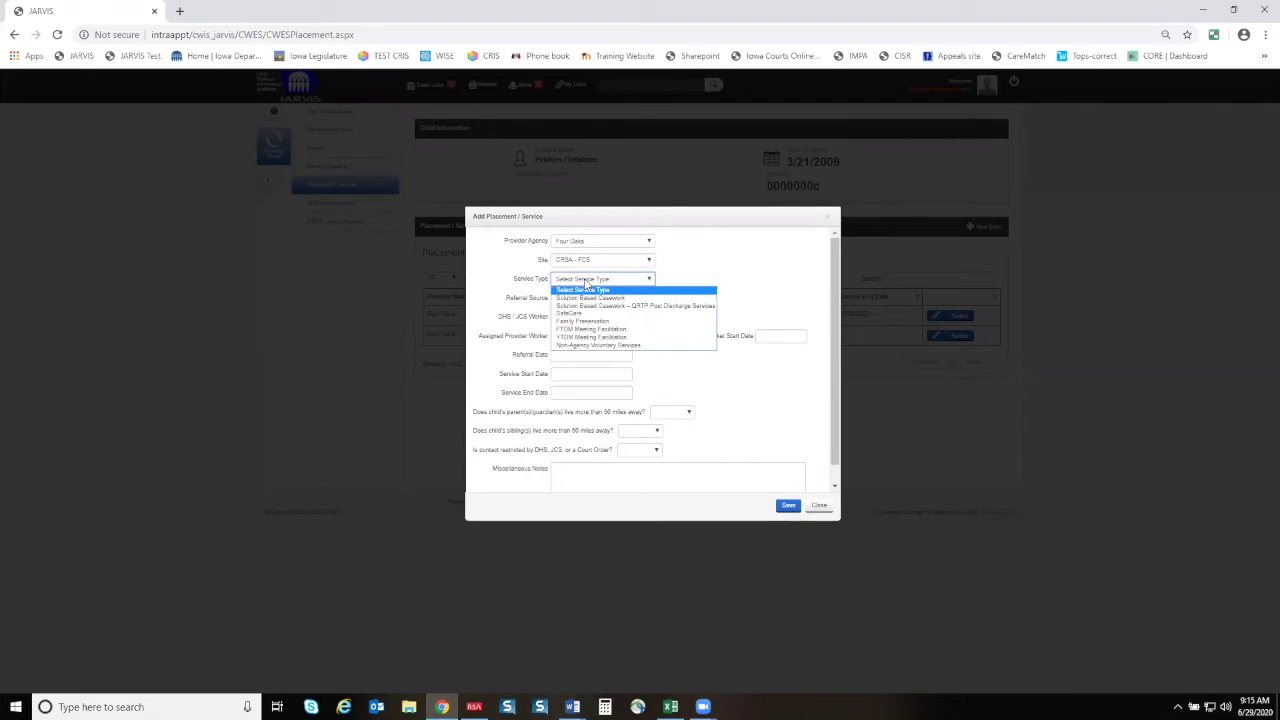
click(584, 314)
Set both the decat cluster and the financial county of the SafeCare entry to Linn.
click(586, 299)
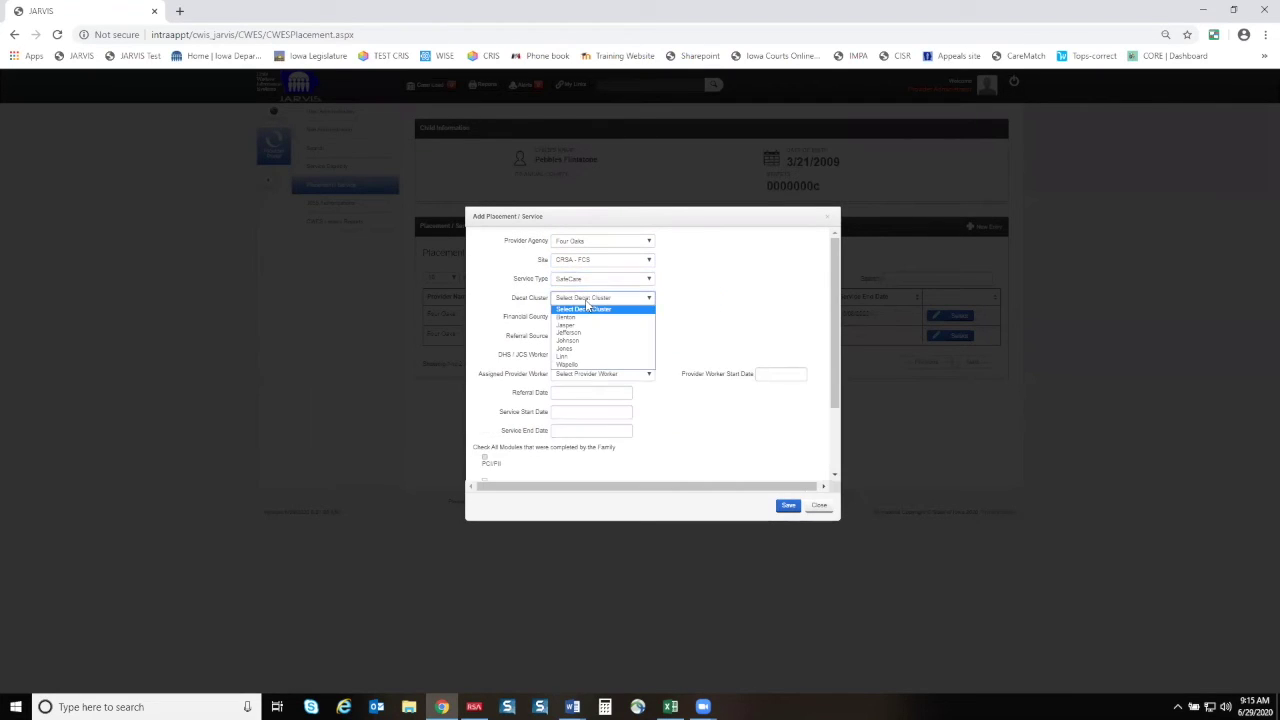
click(566, 358)
click(586, 317)
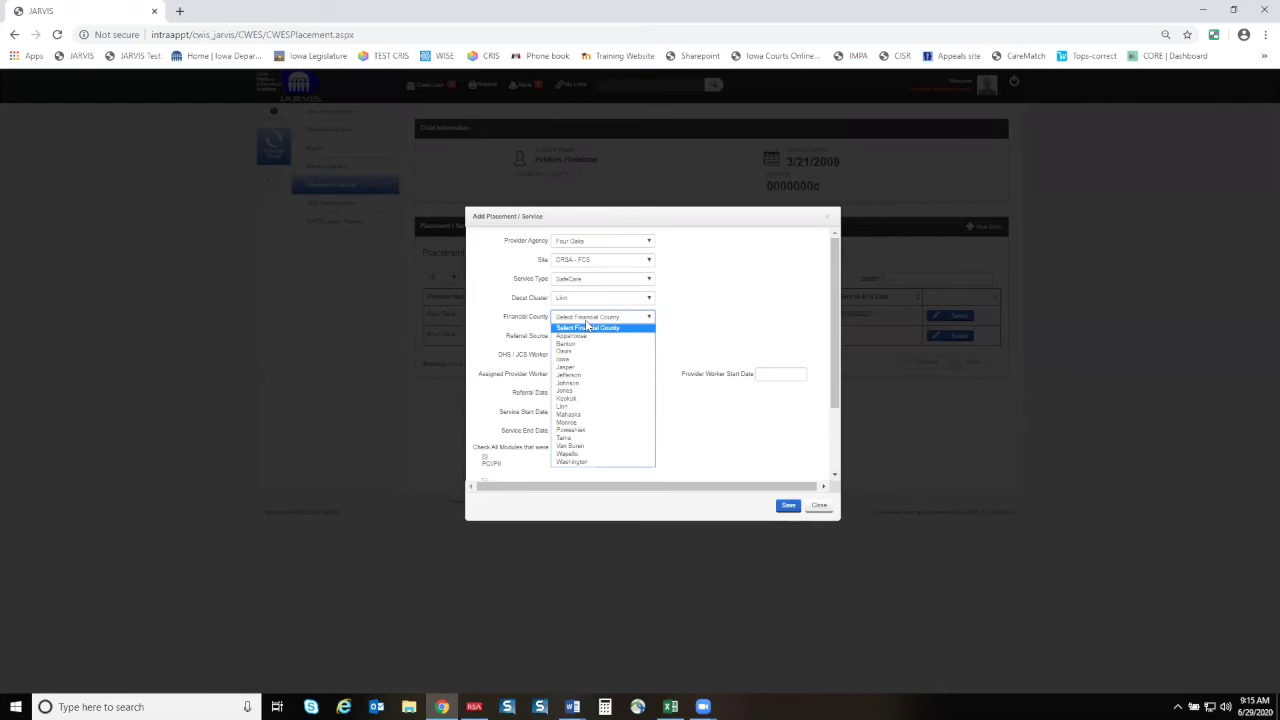
click(580, 406)
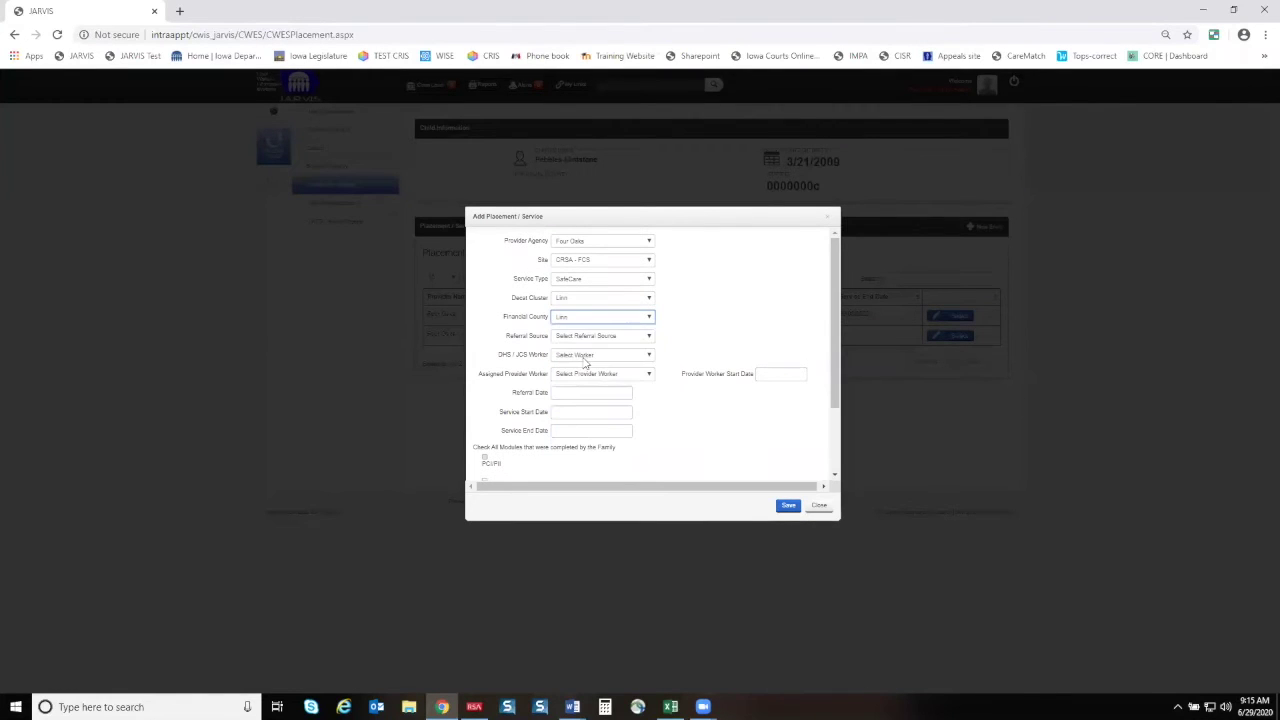
Set the SafeCare entry's referral source to DHS and choose the generic social worker as DHS / JCS worker.
click(578, 338)
click(572, 358)
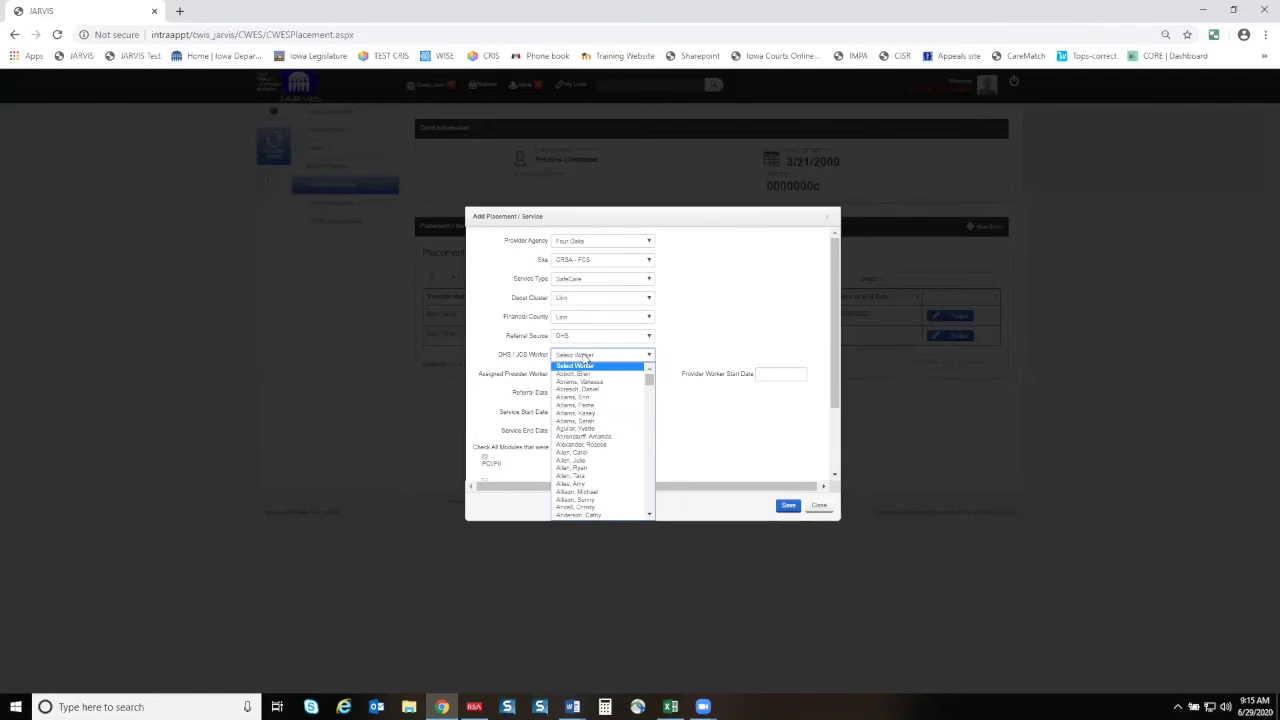
text(worker)
key(Return)
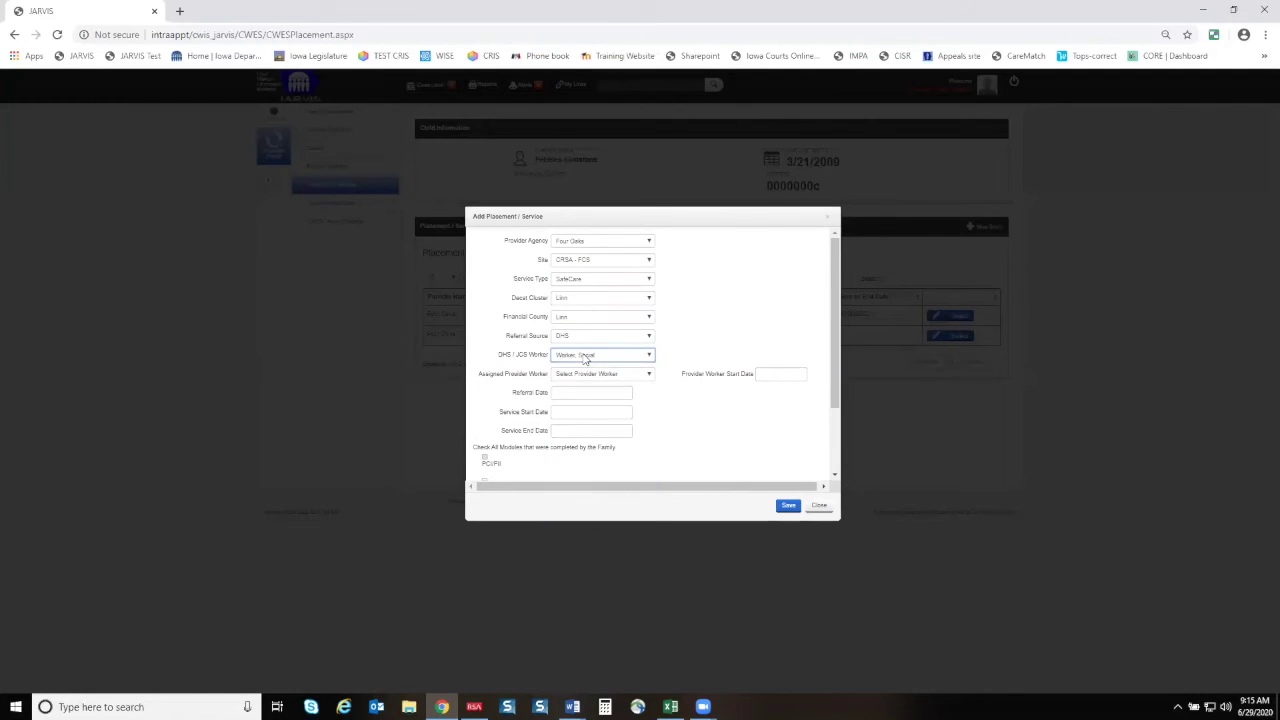
Assign the generic provider worker to the SafeCare entry with a provider worker start date of 06/09/2020.
click(593, 373)
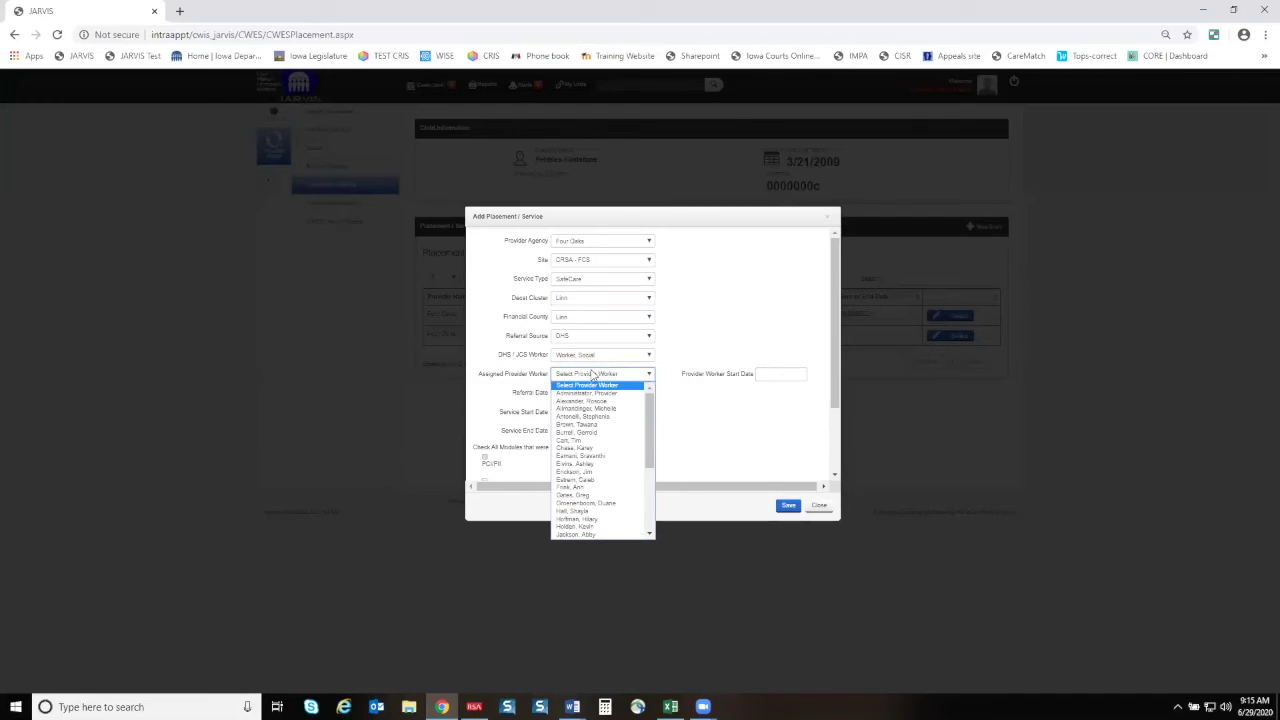
text(w)
key(Return)
key(Tab)
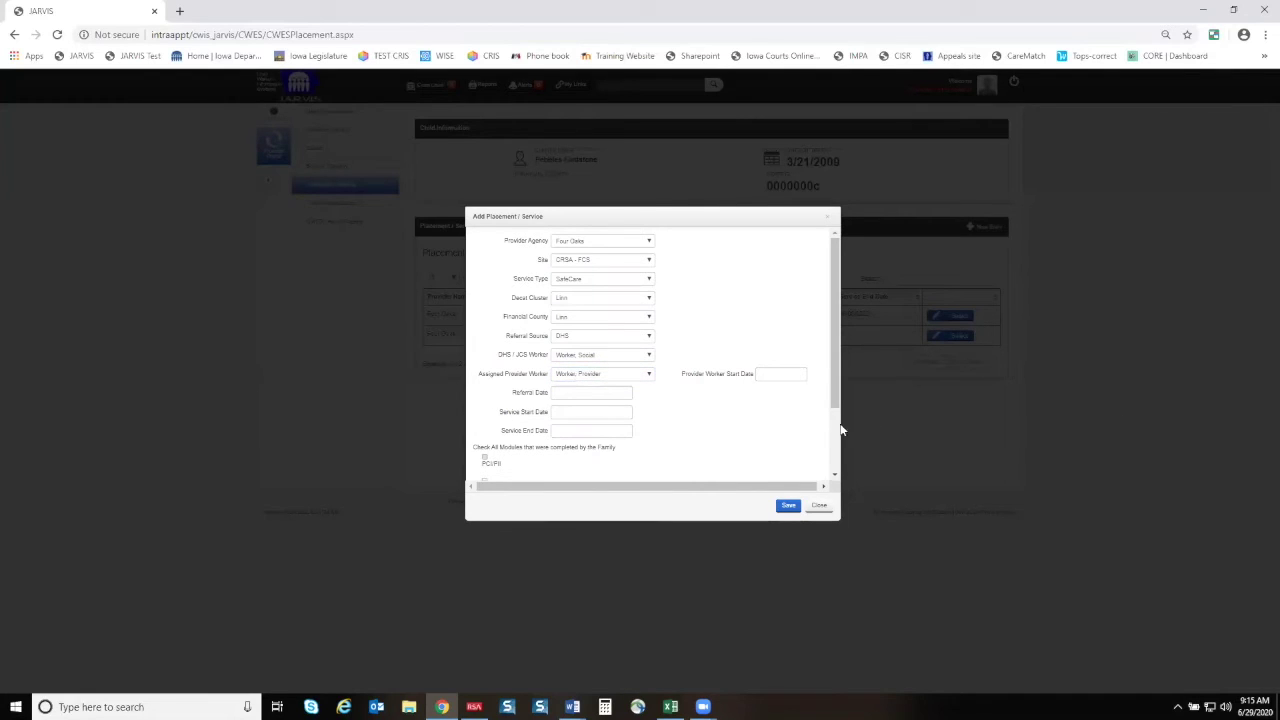
click(775, 373)
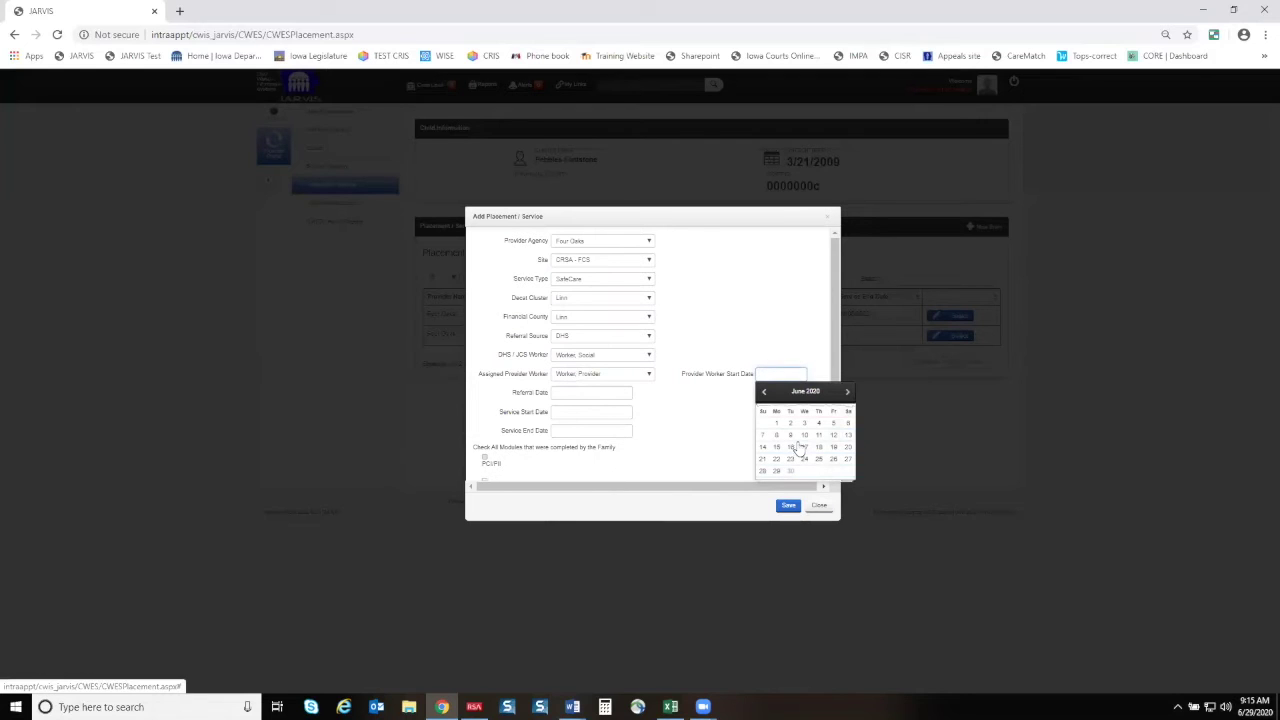
click(790, 435)
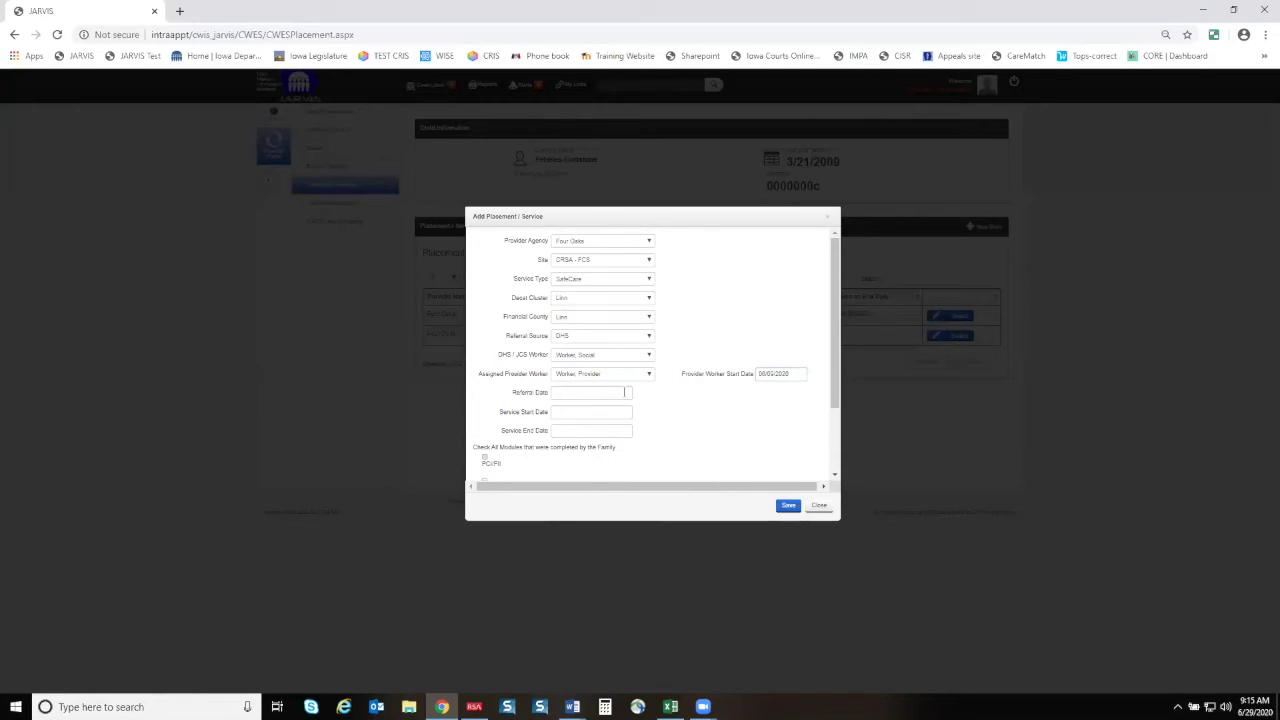
Set the SafeCare entry's referral date and service start date to 06/09/2020.
click(624, 392)
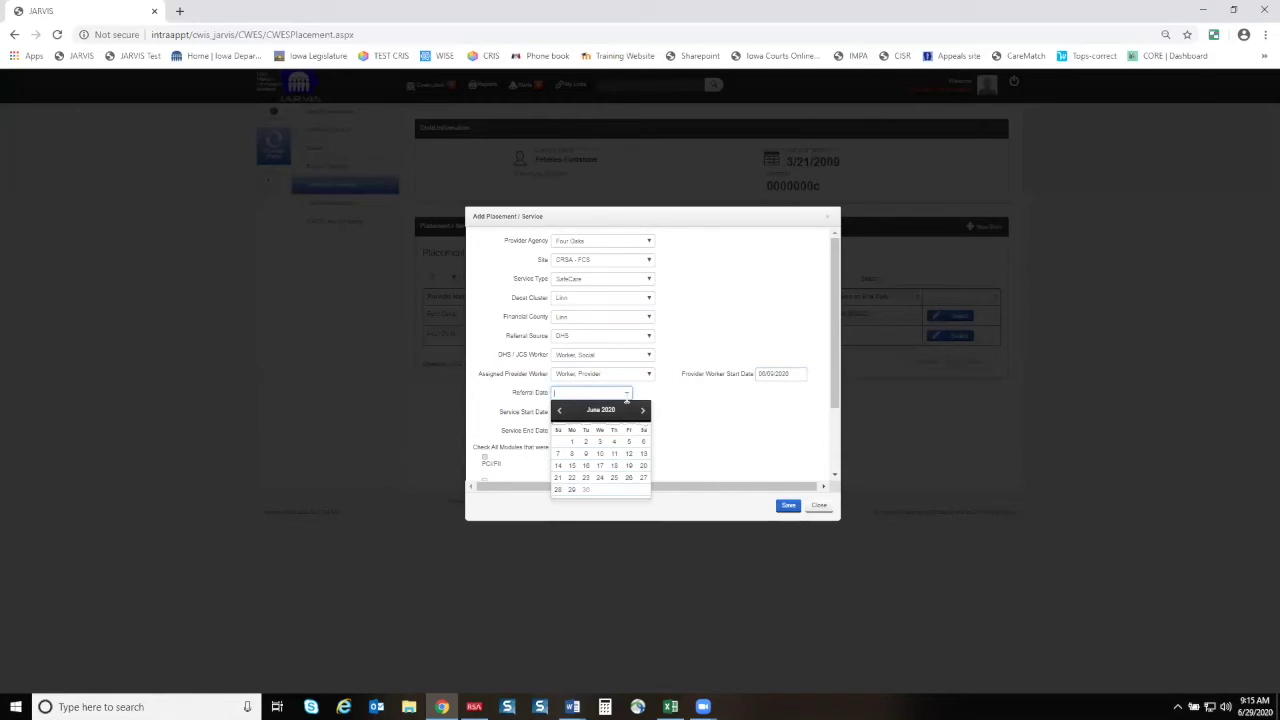
click(586, 453)
click(577, 413)
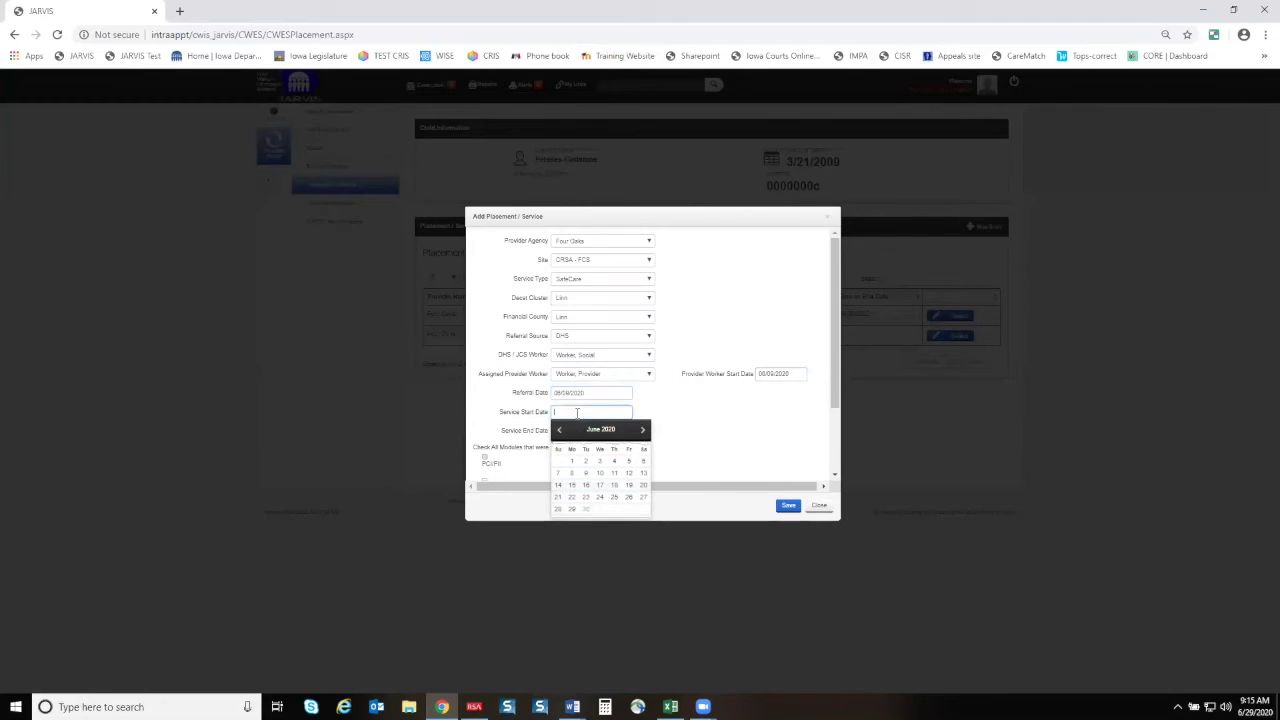
click(589, 475)
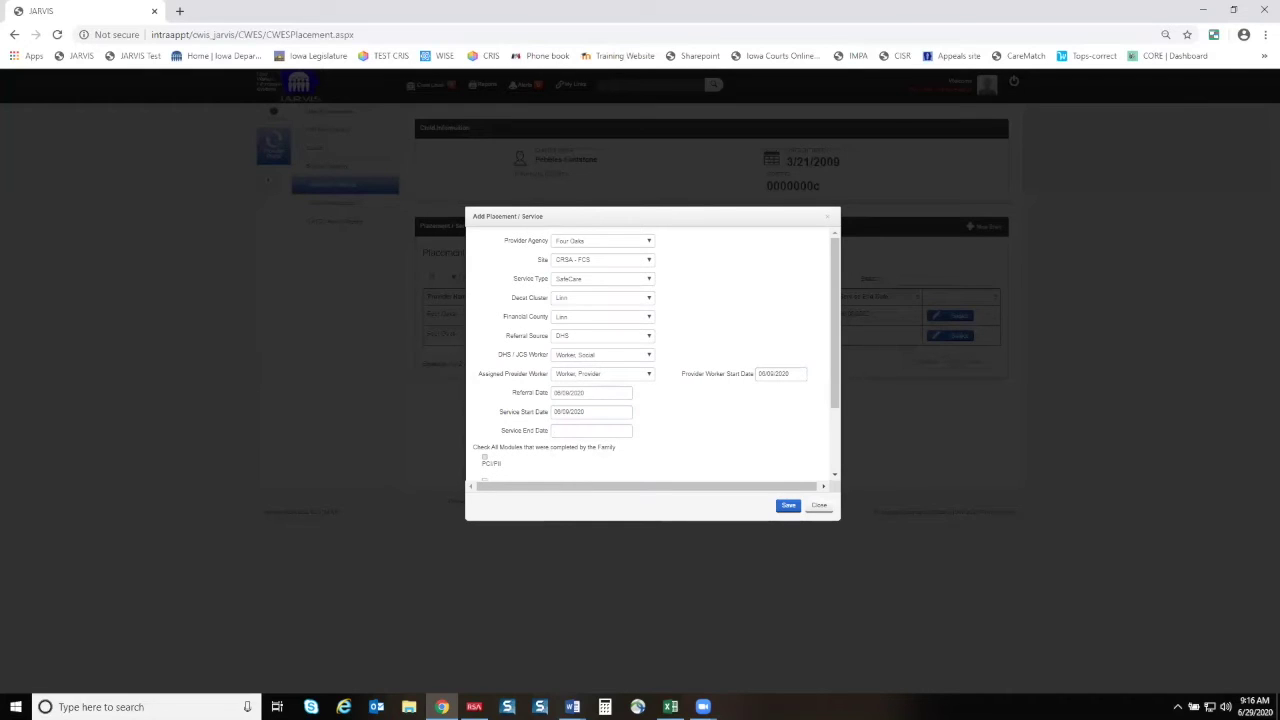
Mark the PCI/PII module as completed by the family, with Pre Test and sessions 2 and 3.
scroll(686, 449, down, 1)
scroll(686, 449, up, 1)
scroll(590, 285, down, 1)
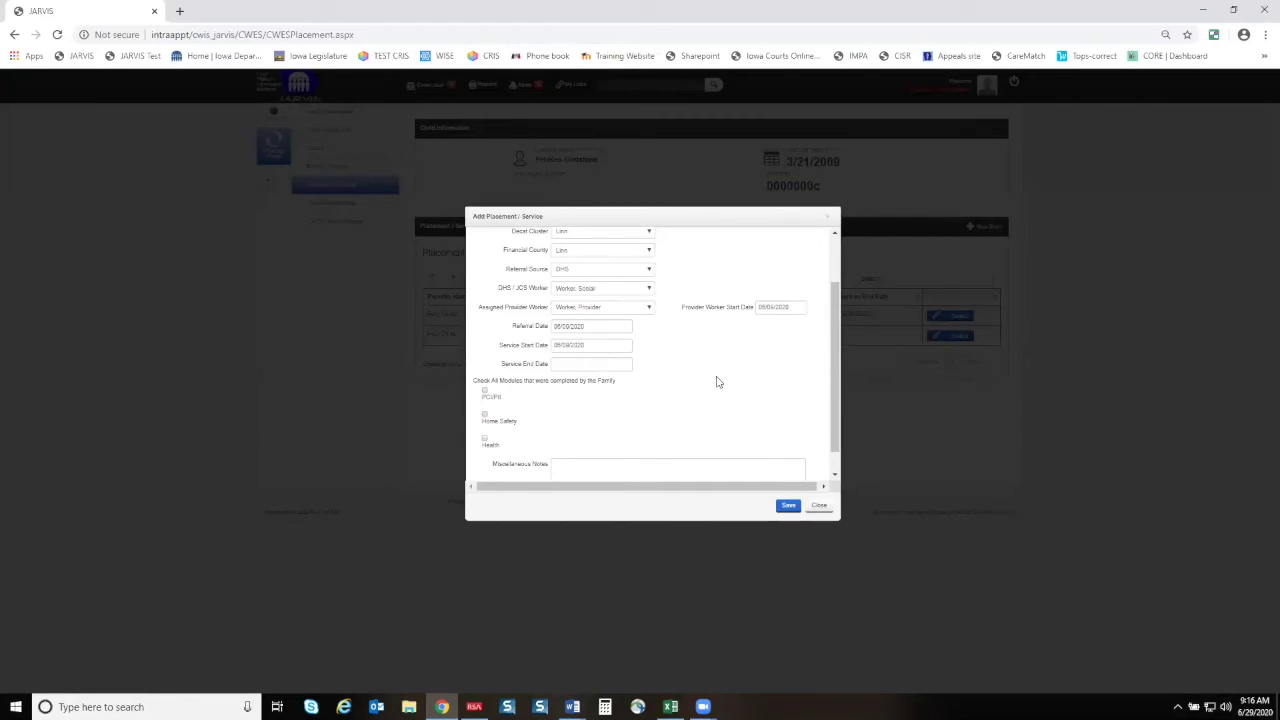
scroll(716, 382, down, 2)
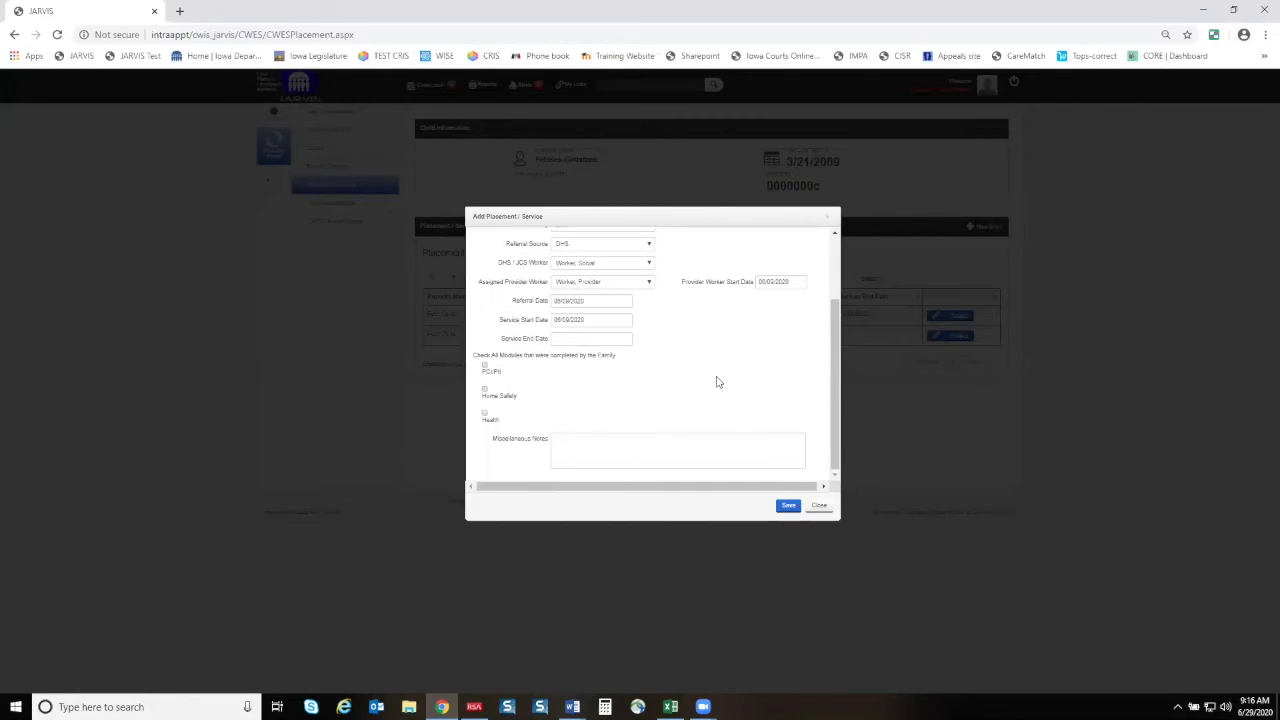
click(486, 368)
scroll(566, 447, down, 1)
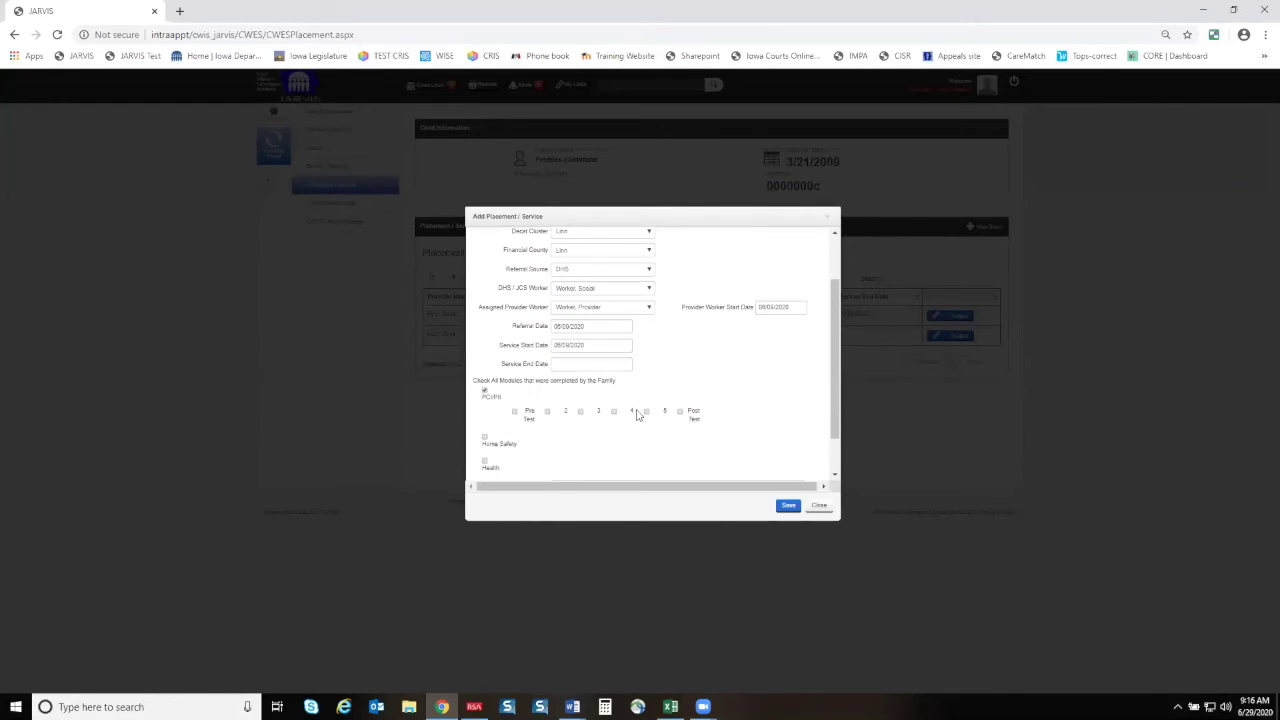
click(514, 412)
click(547, 413)
click(580, 412)
Mark the Home Safety module as completed, with Pre Test and sessions 2 and 3.
click(489, 441)
scroll(597, 444, down, 1)
click(514, 388)
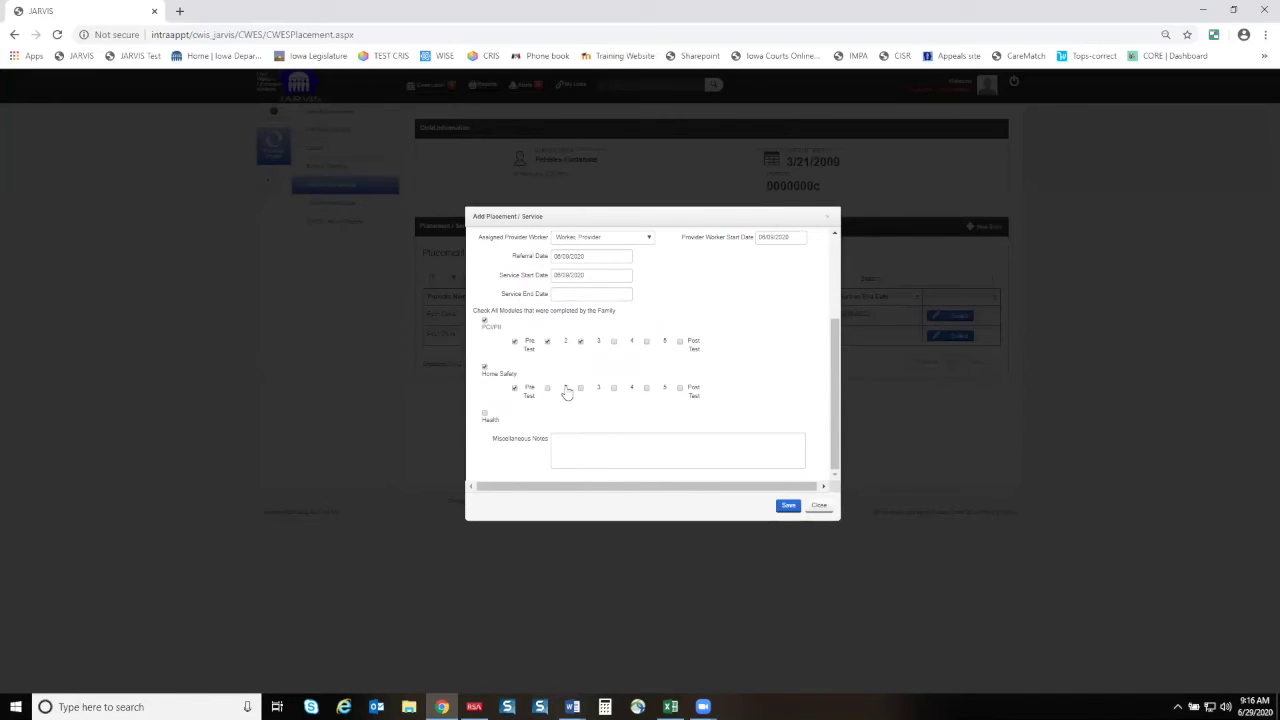
click(547, 388)
click(580, 388)
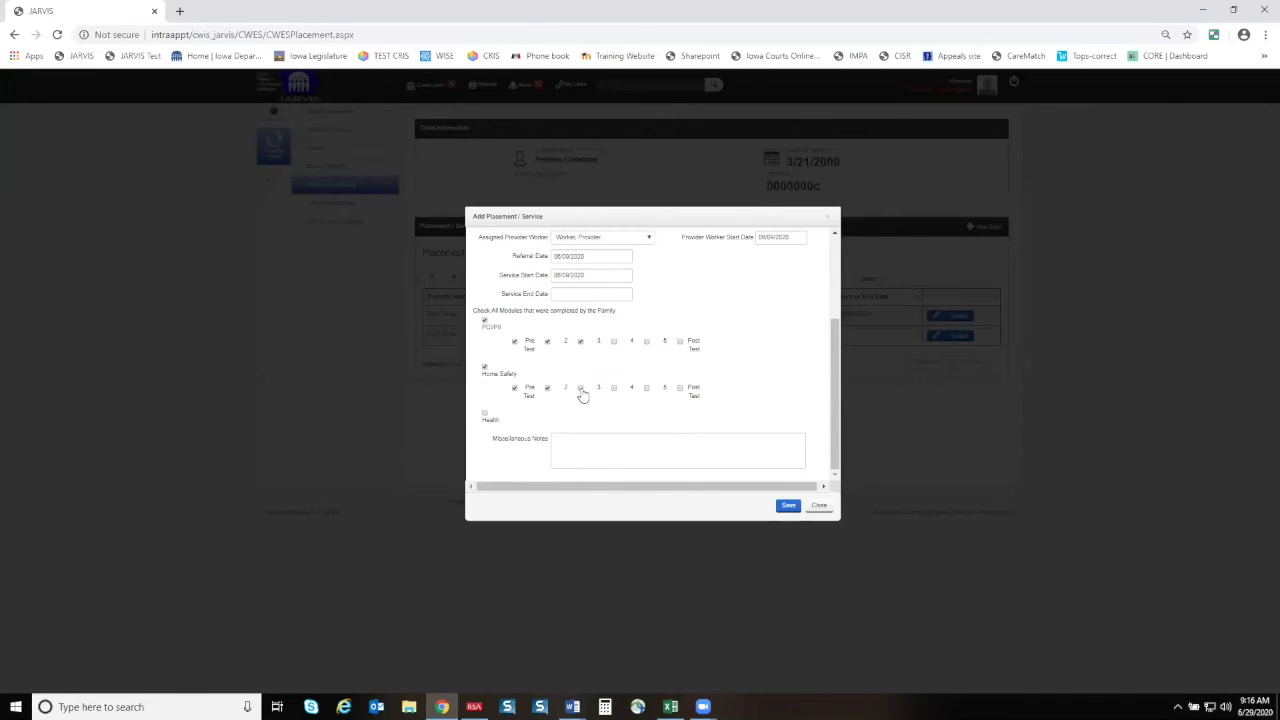
Mark the Health module as completed, with only its Pre Test.
click(485, 414)
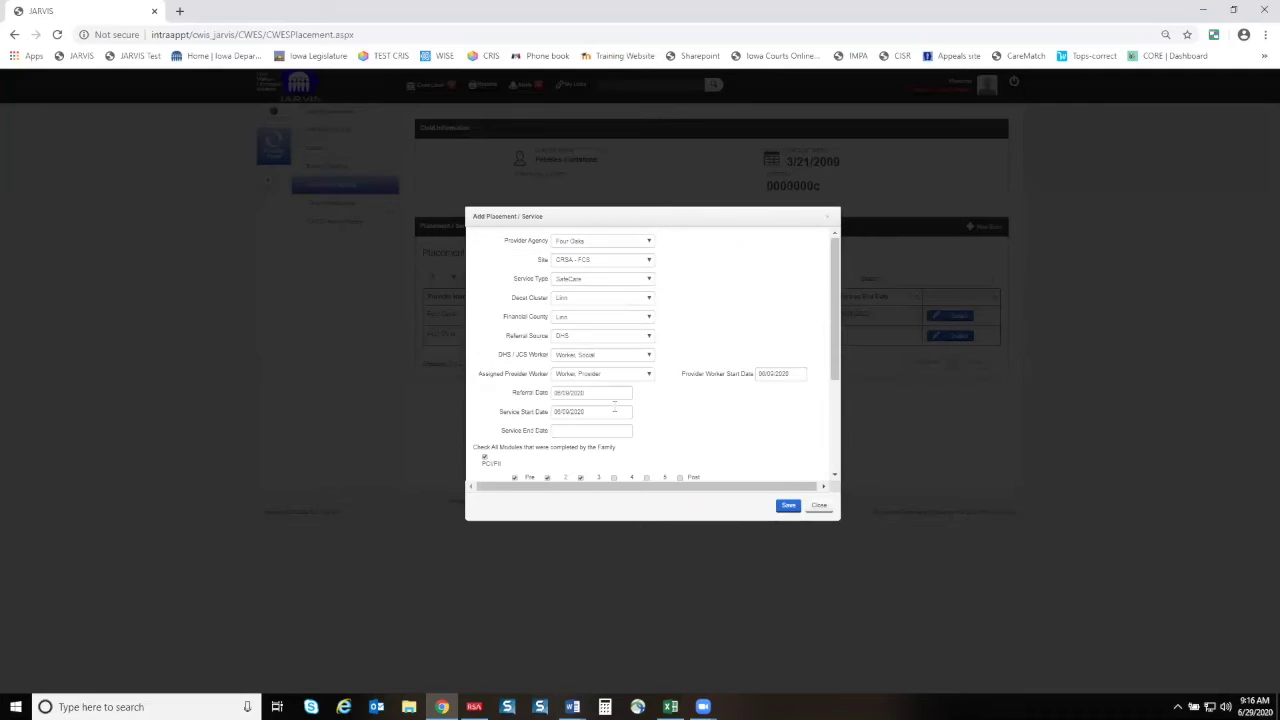
scroll(614, 408, down, 3)
click(514, 412)
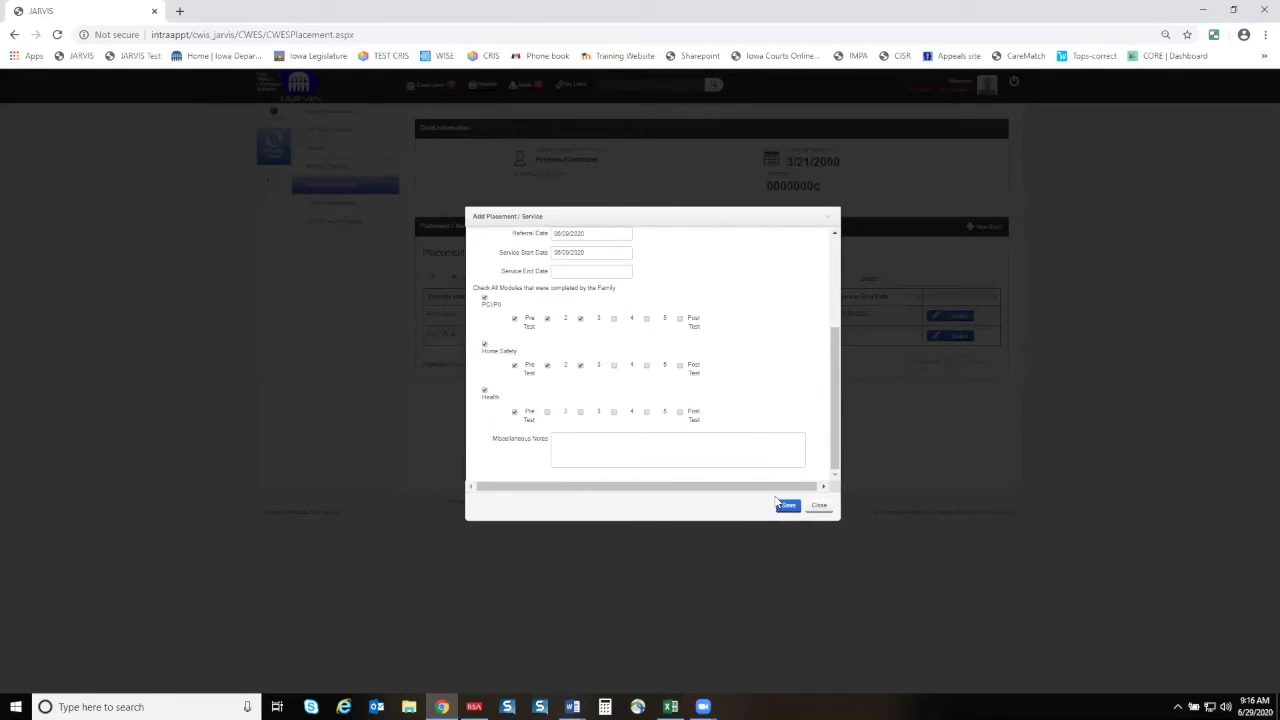
Review the filled-in SafeCare entry from its agency details to its modules and save it.
scroll(591, 445, up, 3)
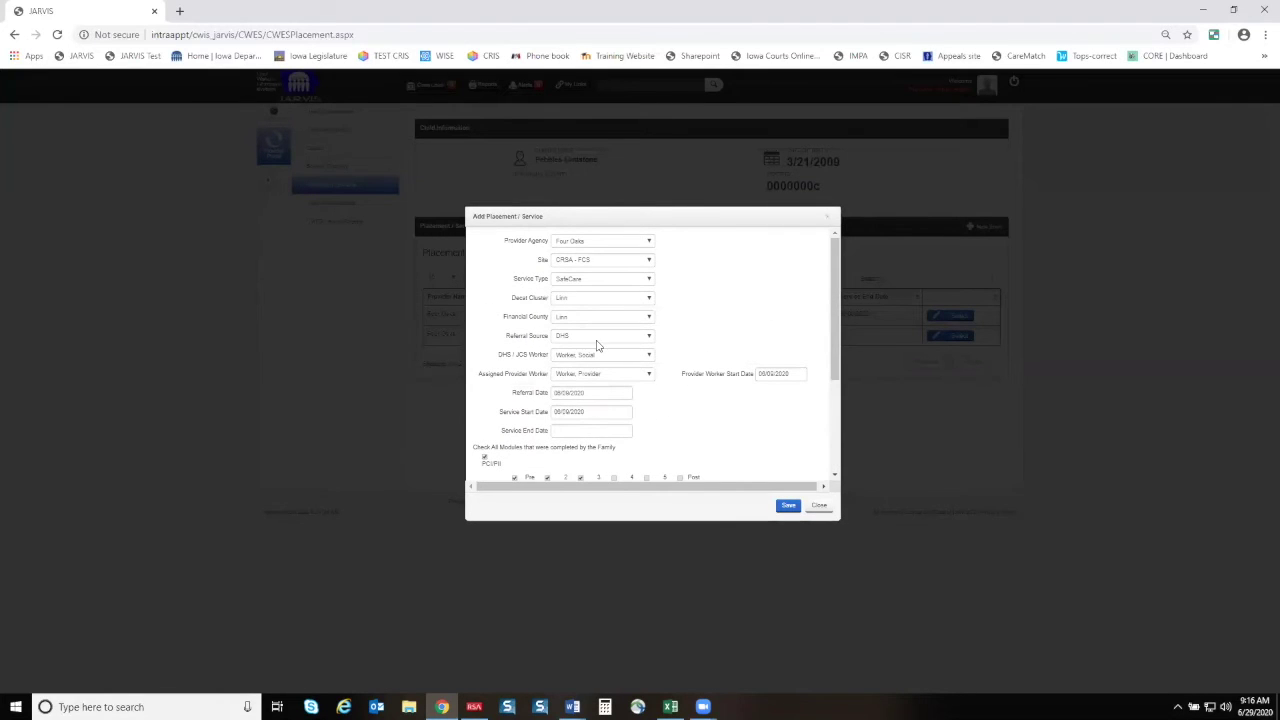
scroll(497, 354, down, 3)
scroll(645, 418, up, 3)
scroll(645, 418, down, 3)
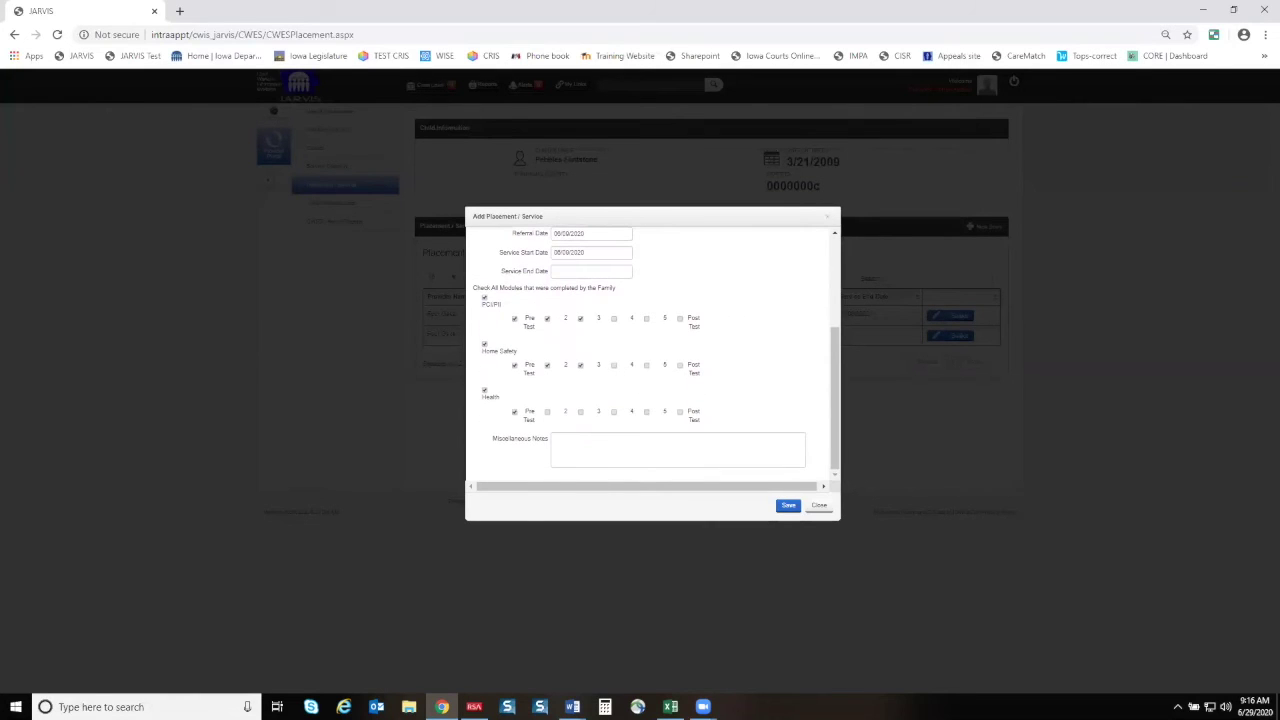
click(788, 507)
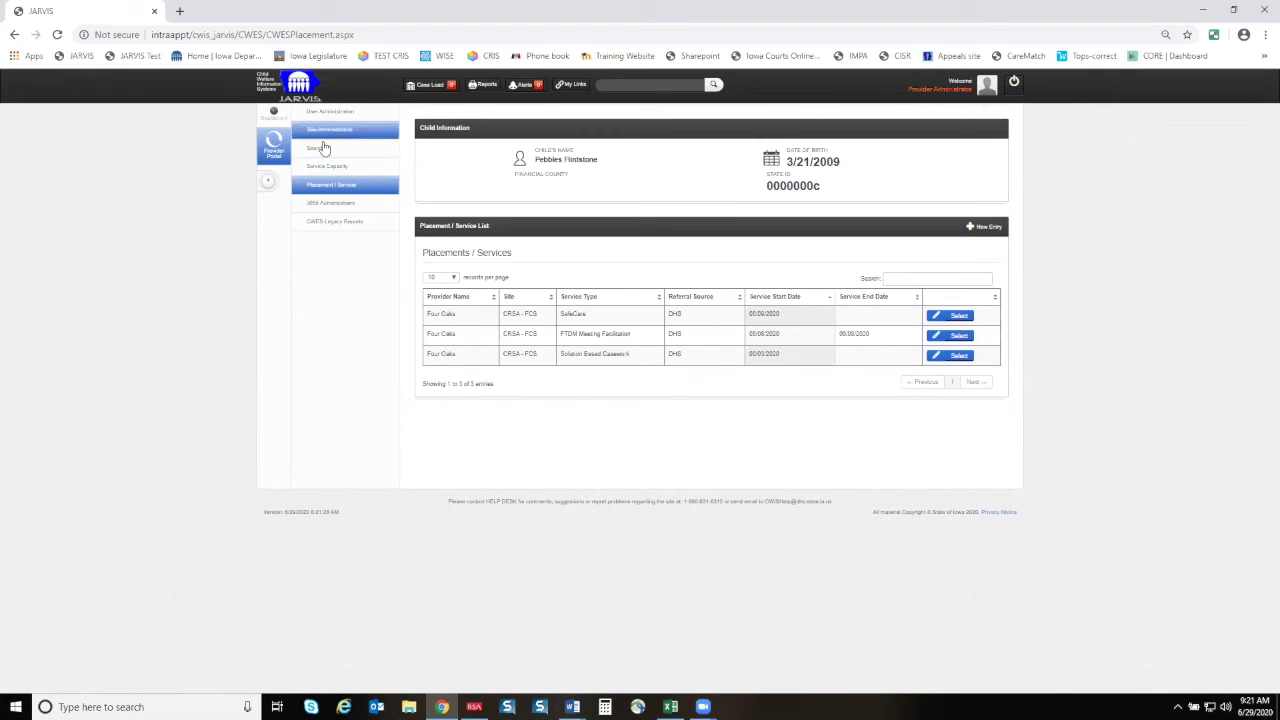
Check the Linn decat cluster's service capacity, viewing the case details behind the SBC Filled and Safe Care Filled counts.
click(328, 172)
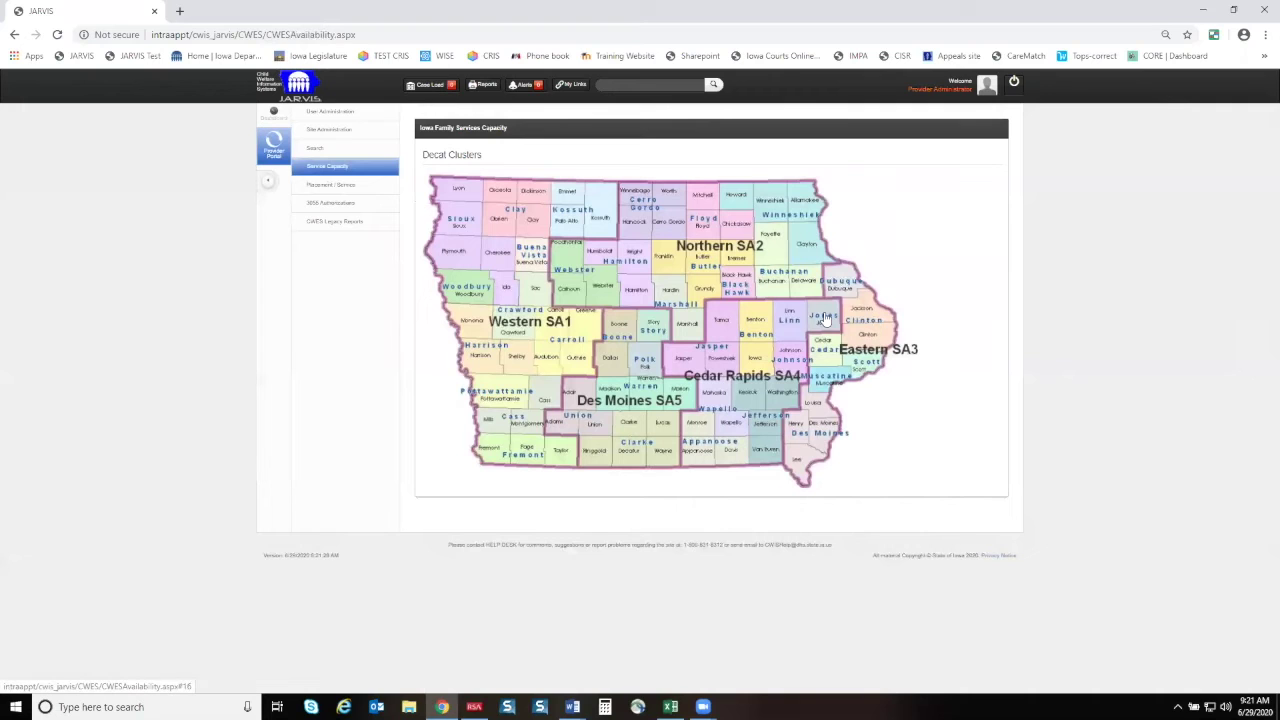
click(795, 318)
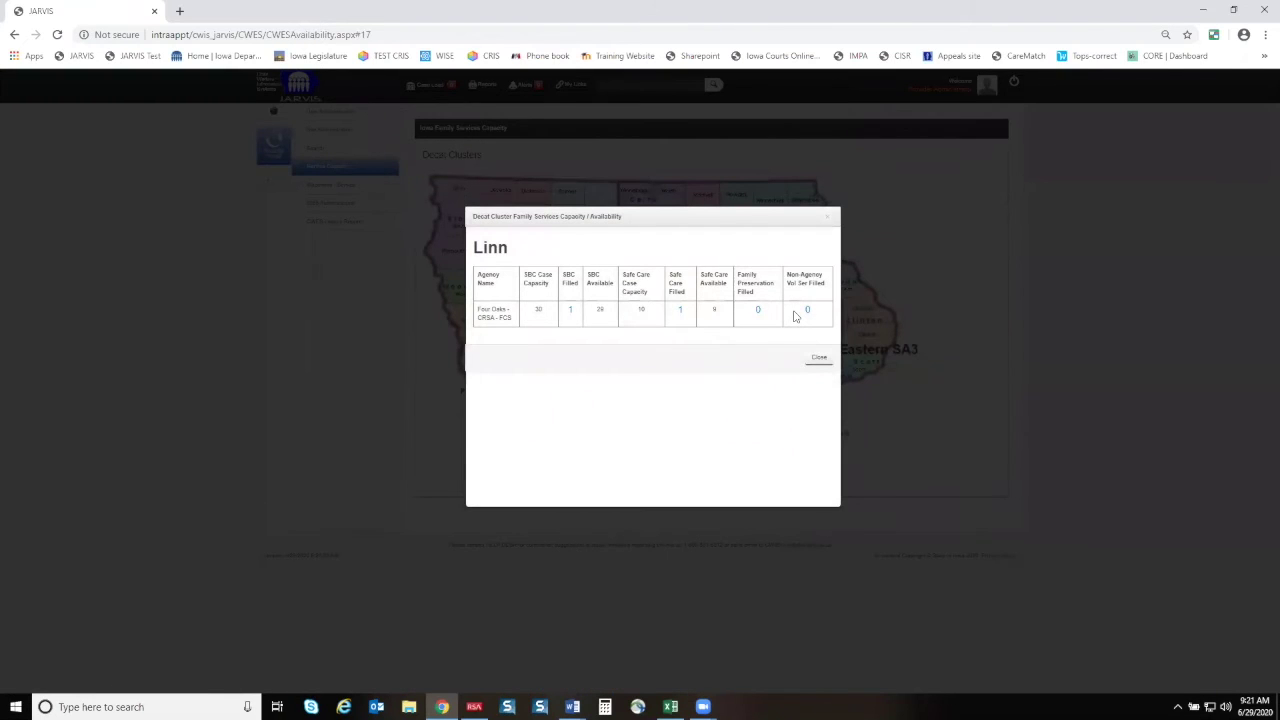
click(570, 311)
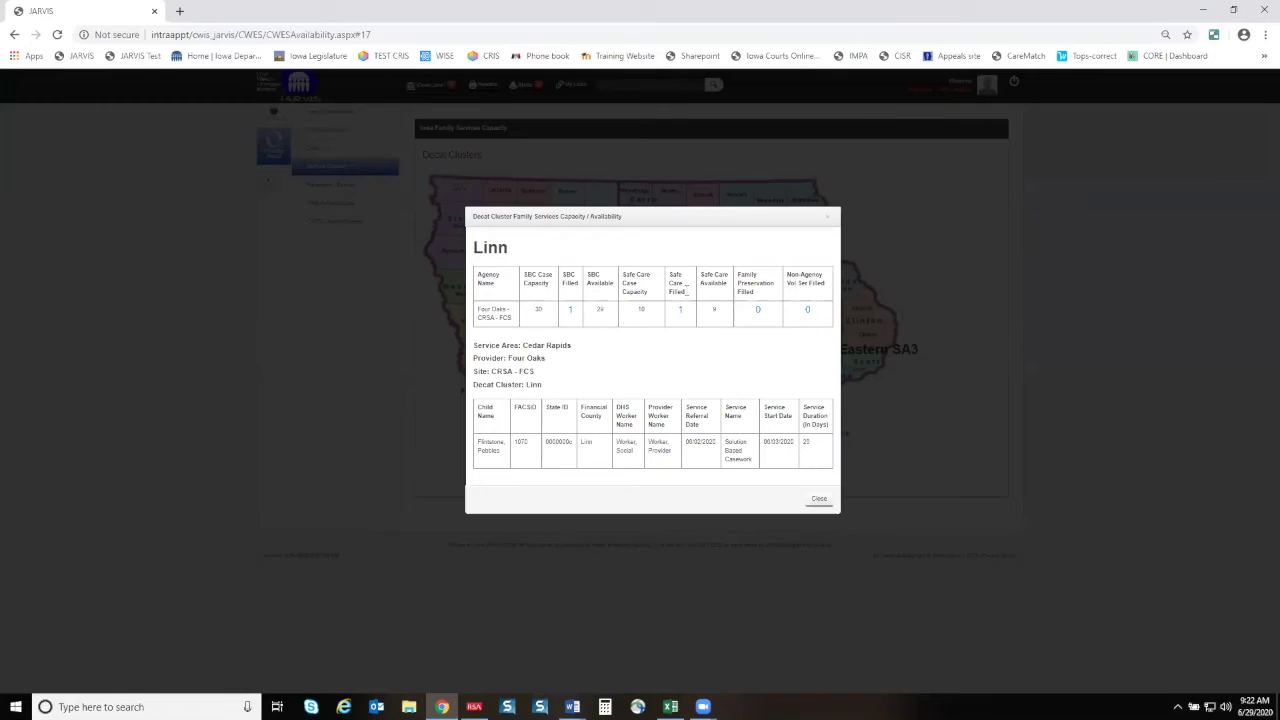
click(680, 312)
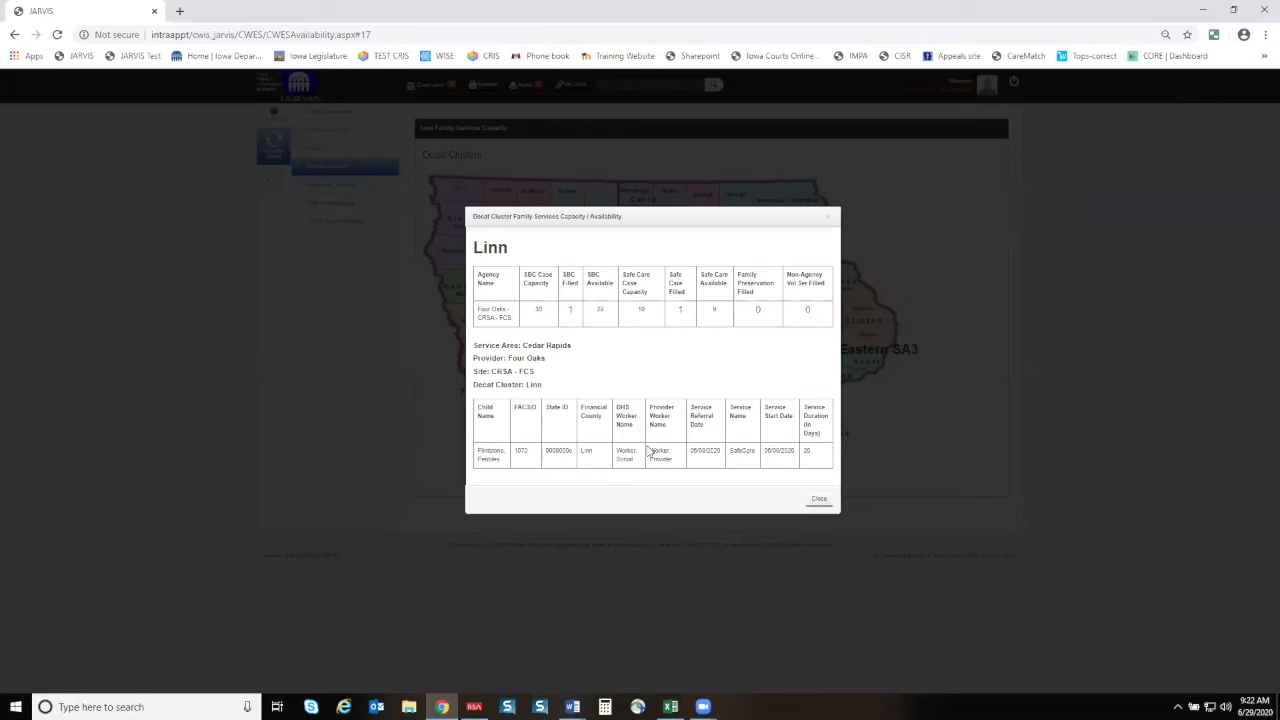
click(819, 499)
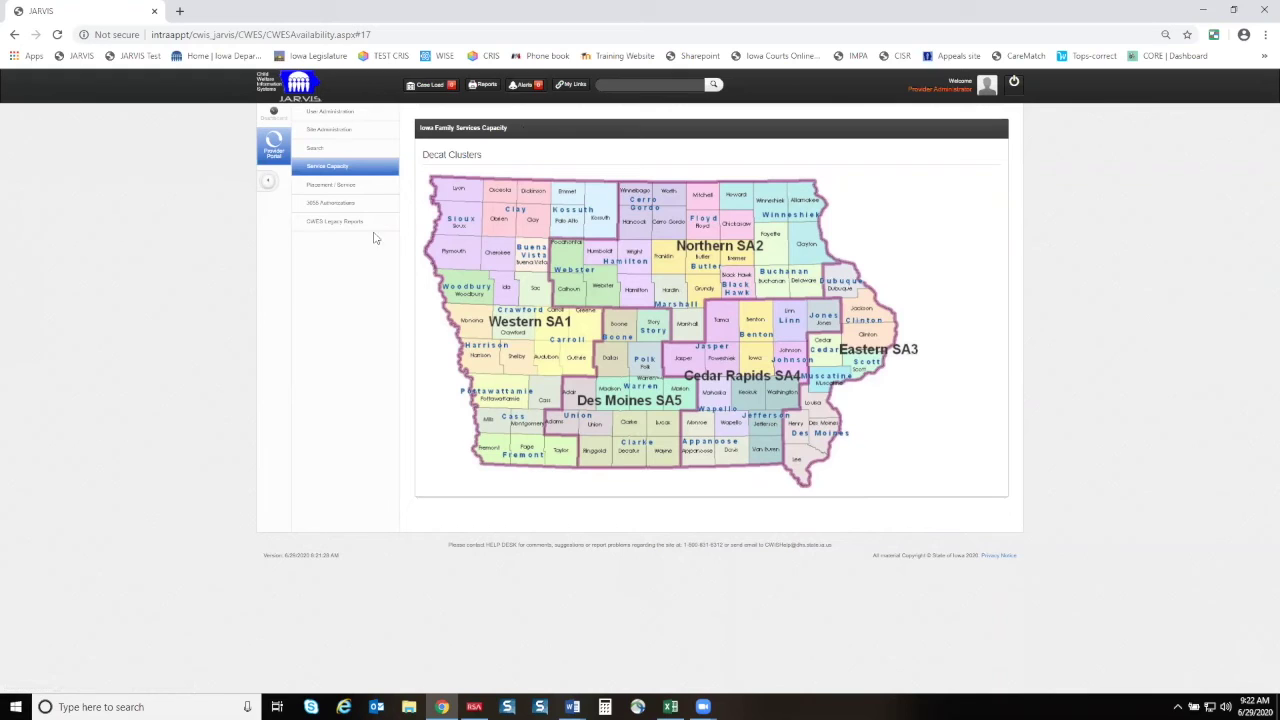
End the child's SafeCare service by setting its service end date to 06/15/2020, and save the entry.
click(331, 185)
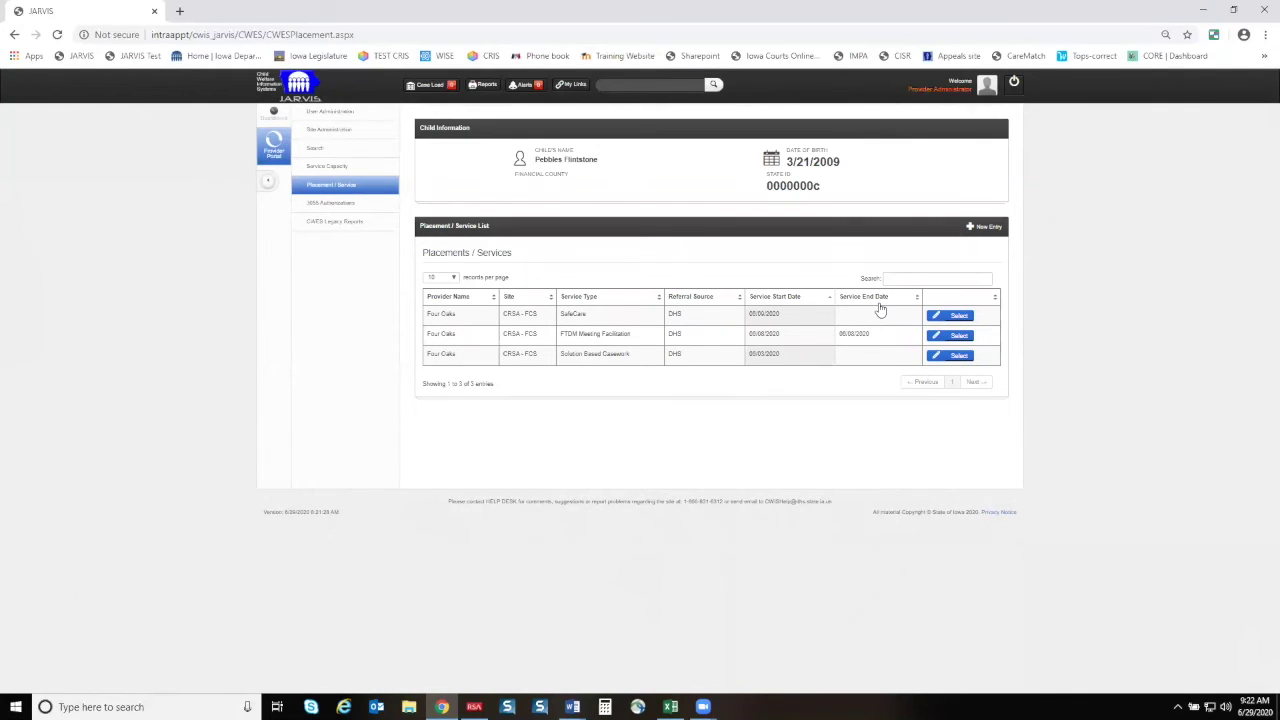
click(935, 317)
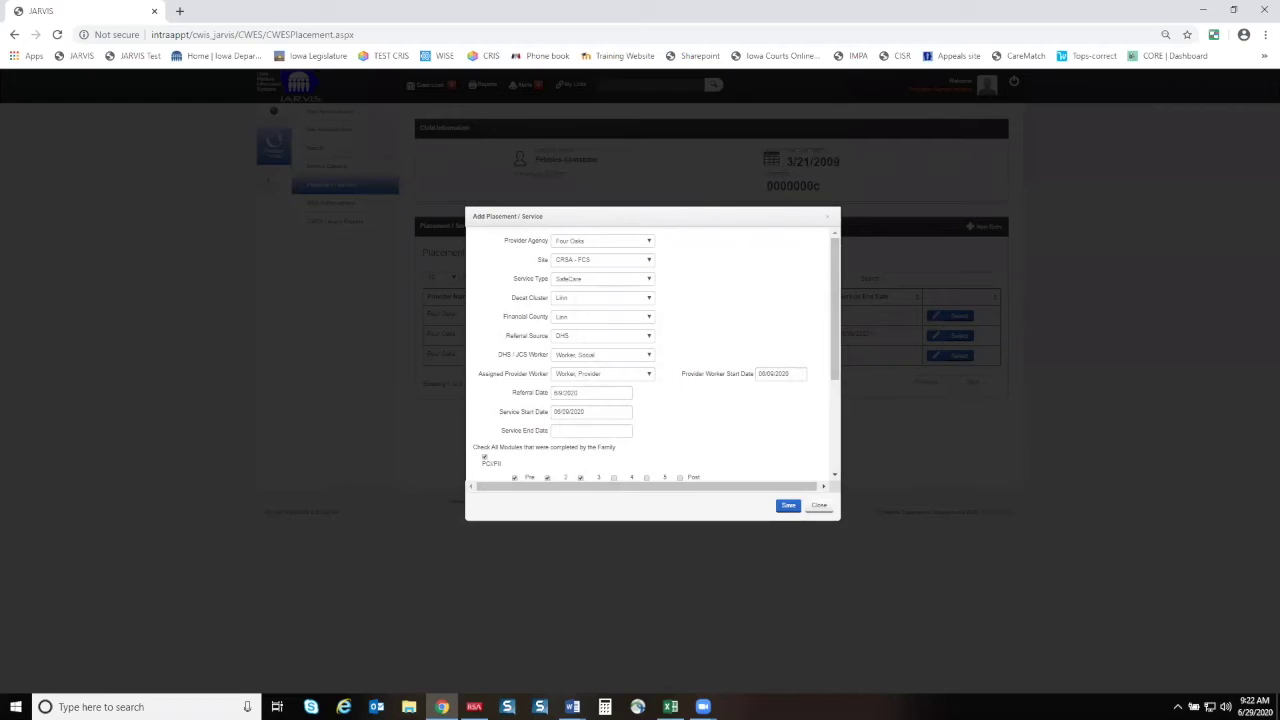
click(591, 430)
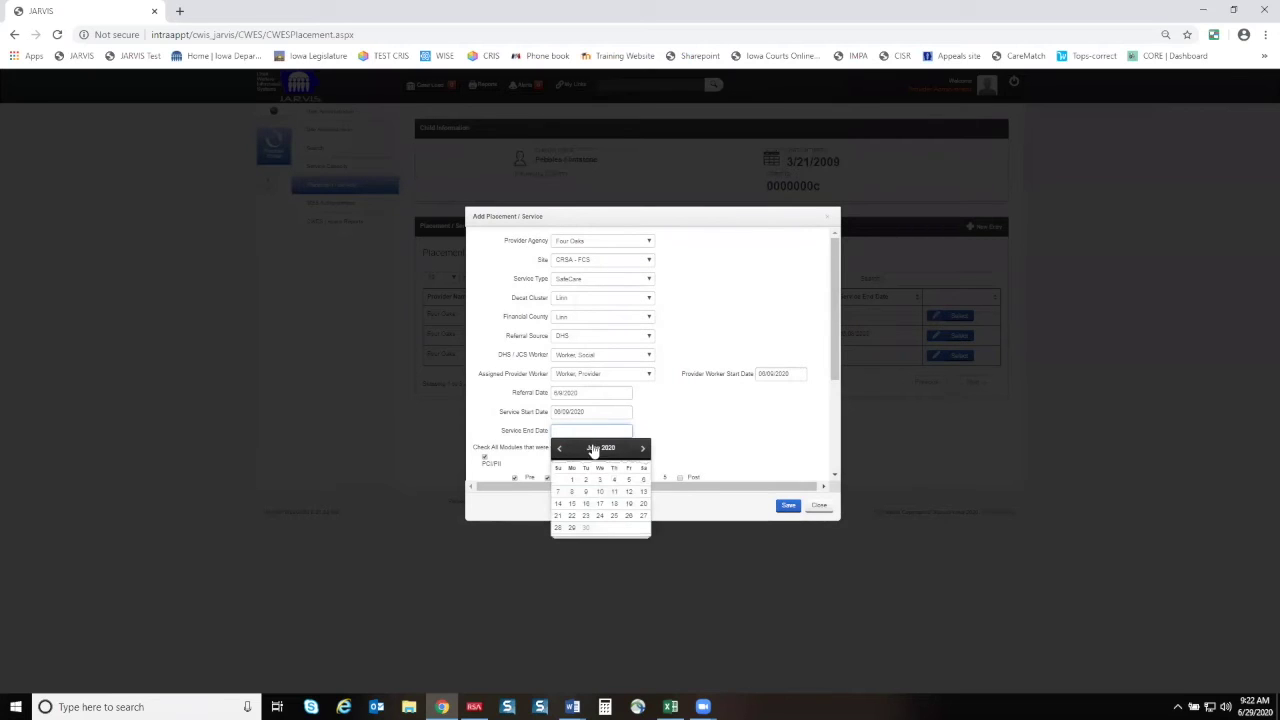
click(572, 504)
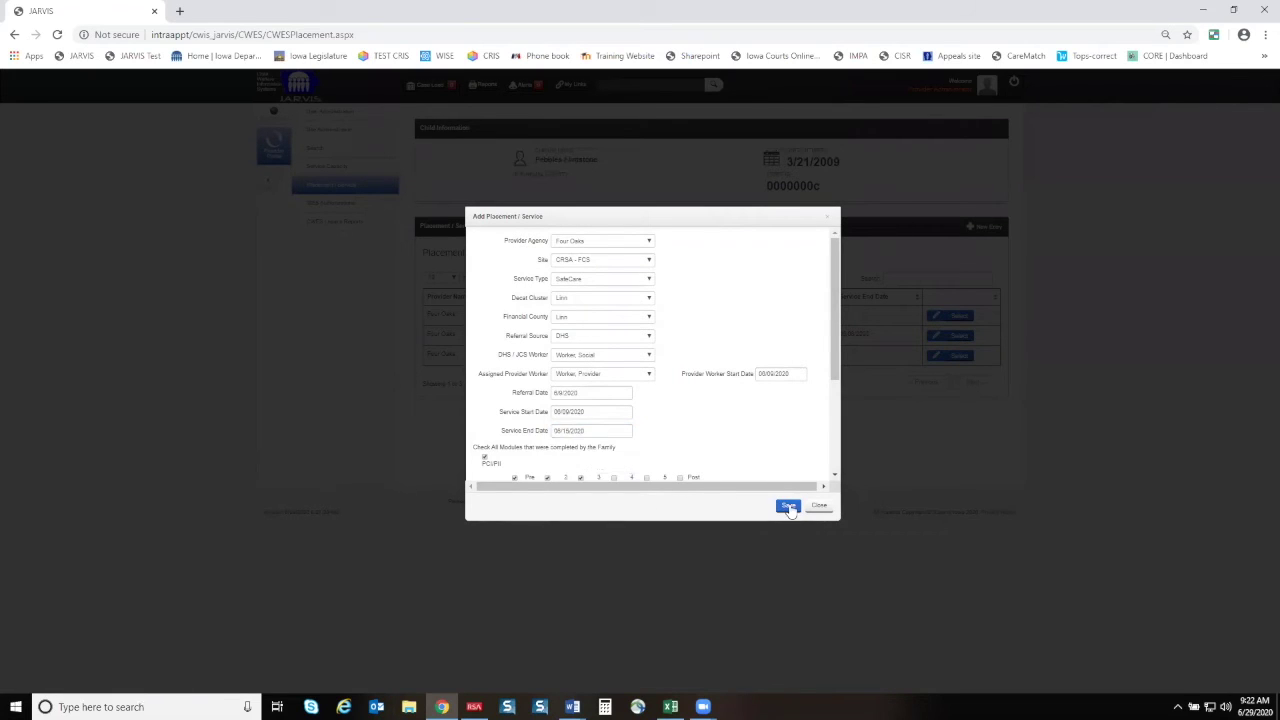
click(788, 506)
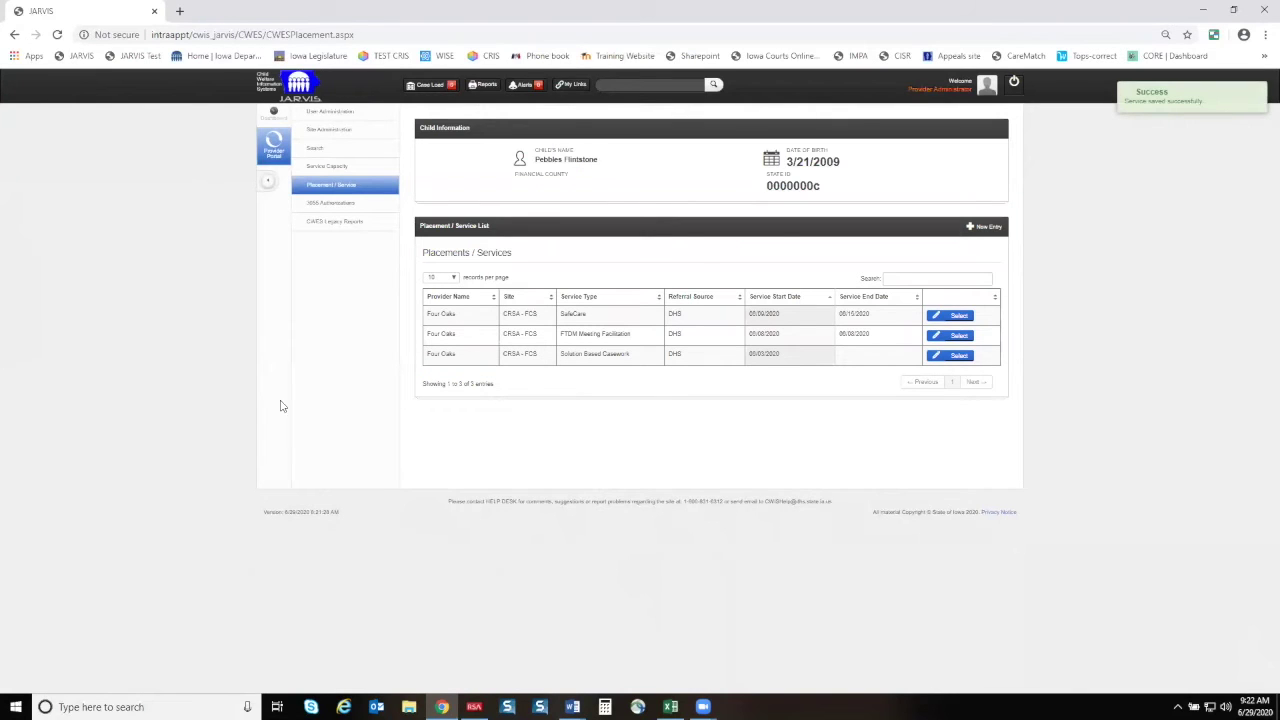
Check the Linn decat cluster's service capacity and availability again on the Iowa Family Services Capacity map.
click(331, 168)
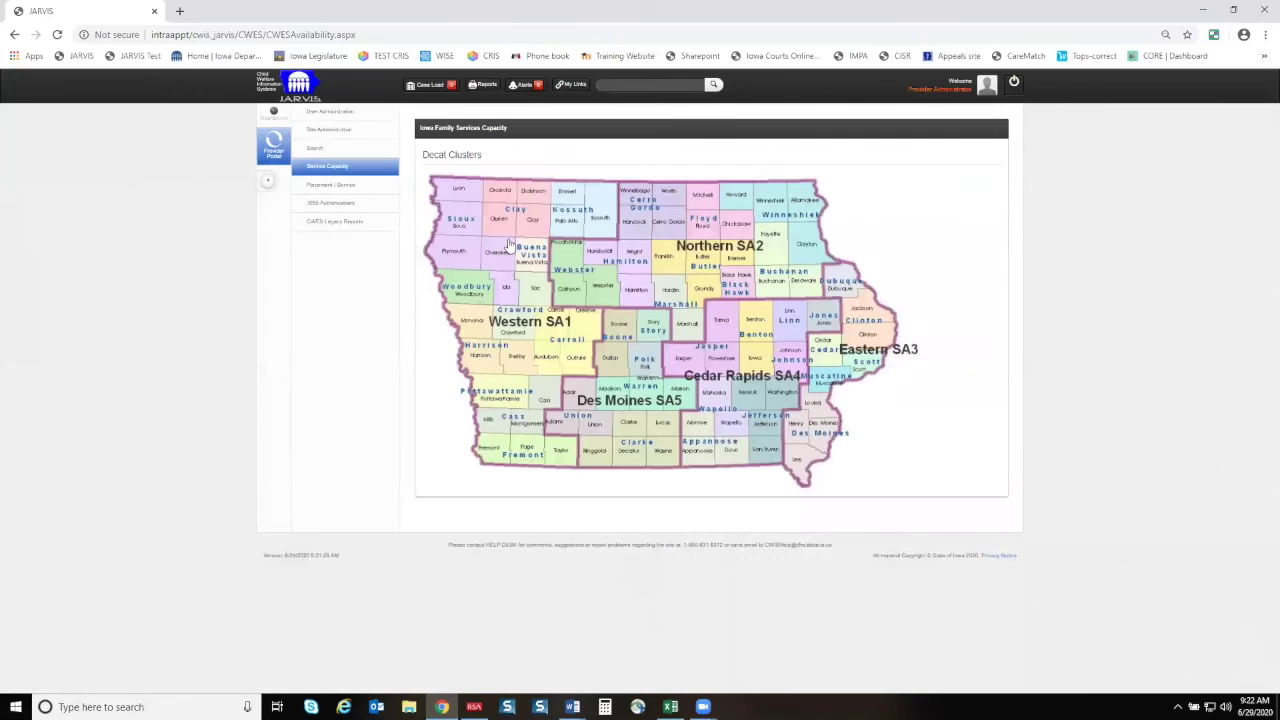
click(792, 320)
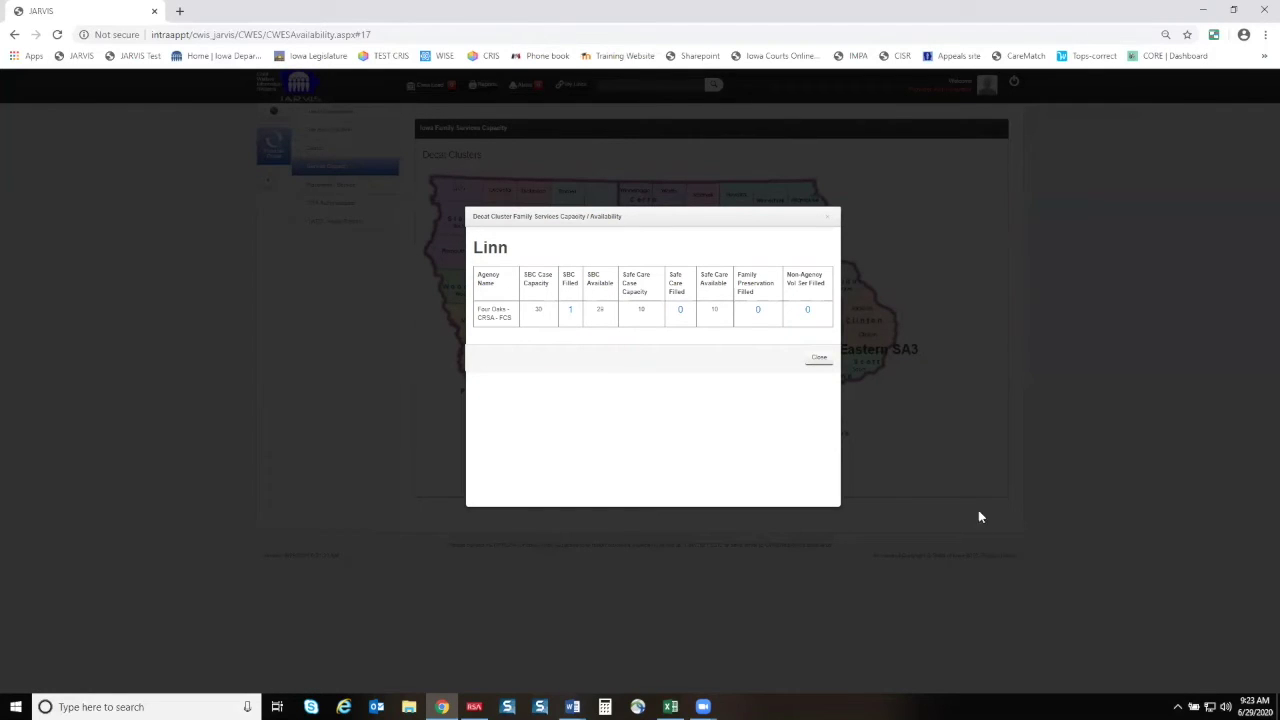
click(820, 358)
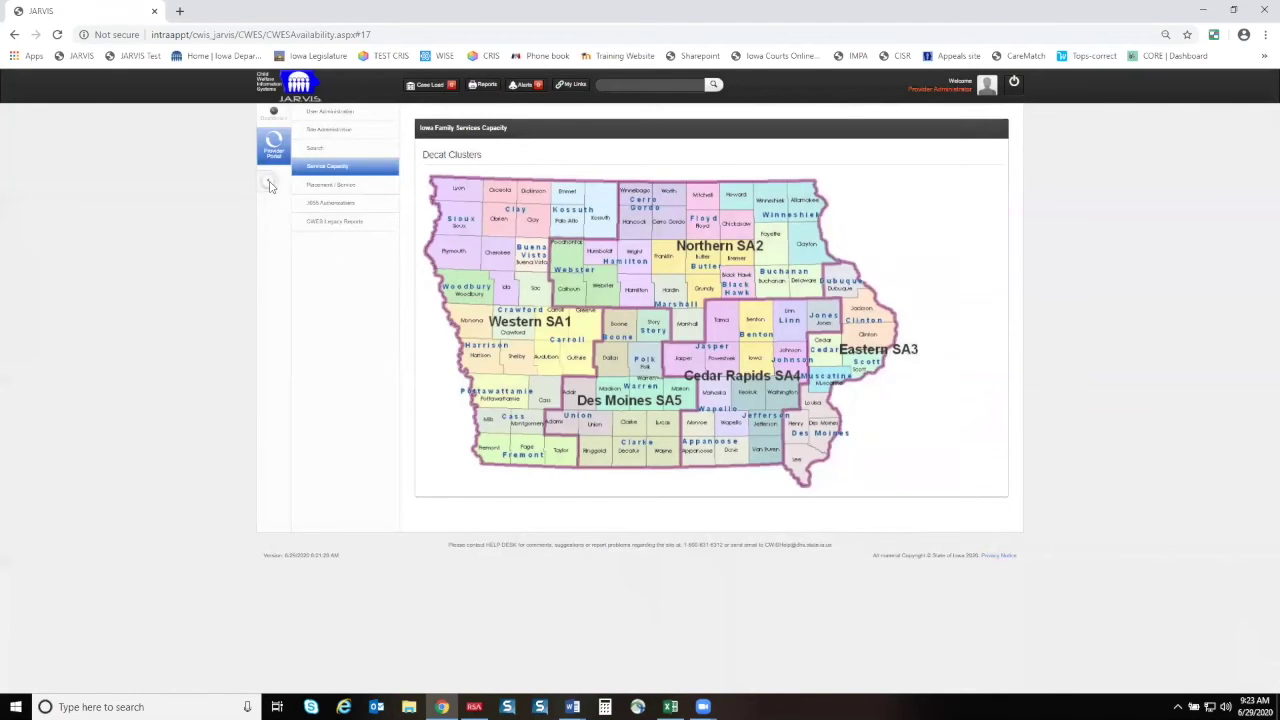
Start a new placement / service entry for the child with agency Four Oaks, site CRSA - FCS and service type Family Preservation.
click(338, 185)
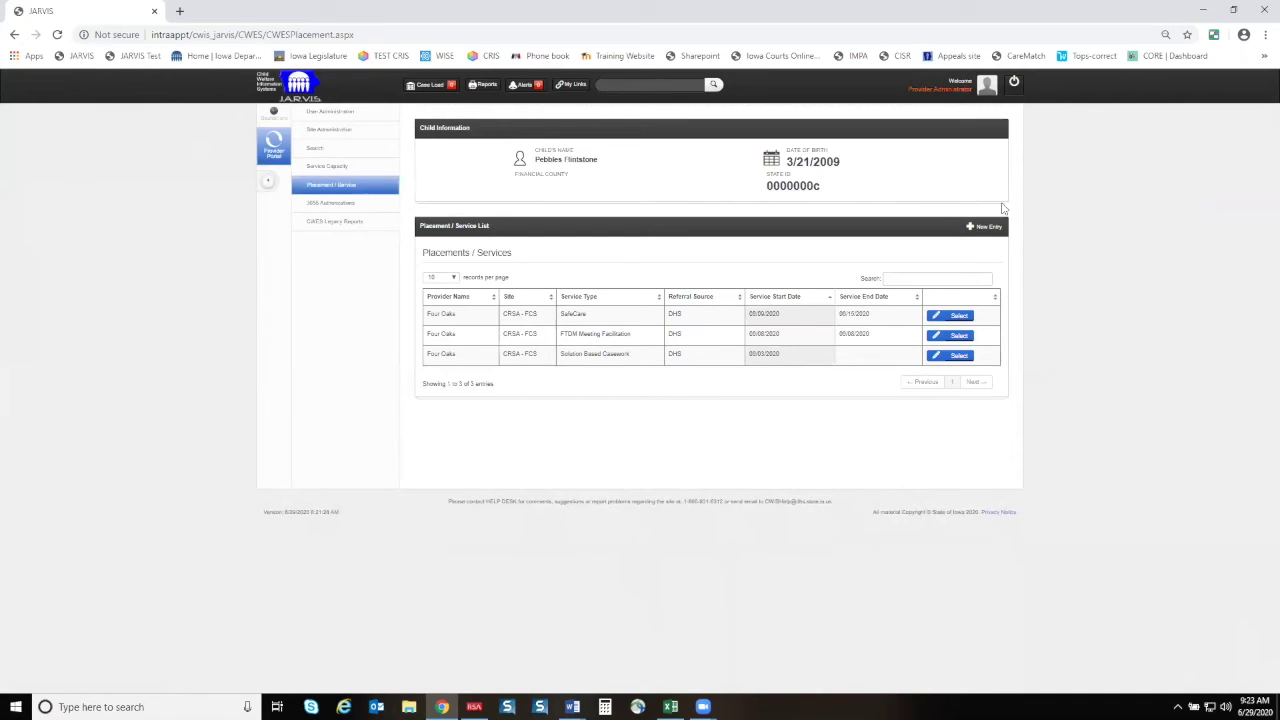
click(979, 228)
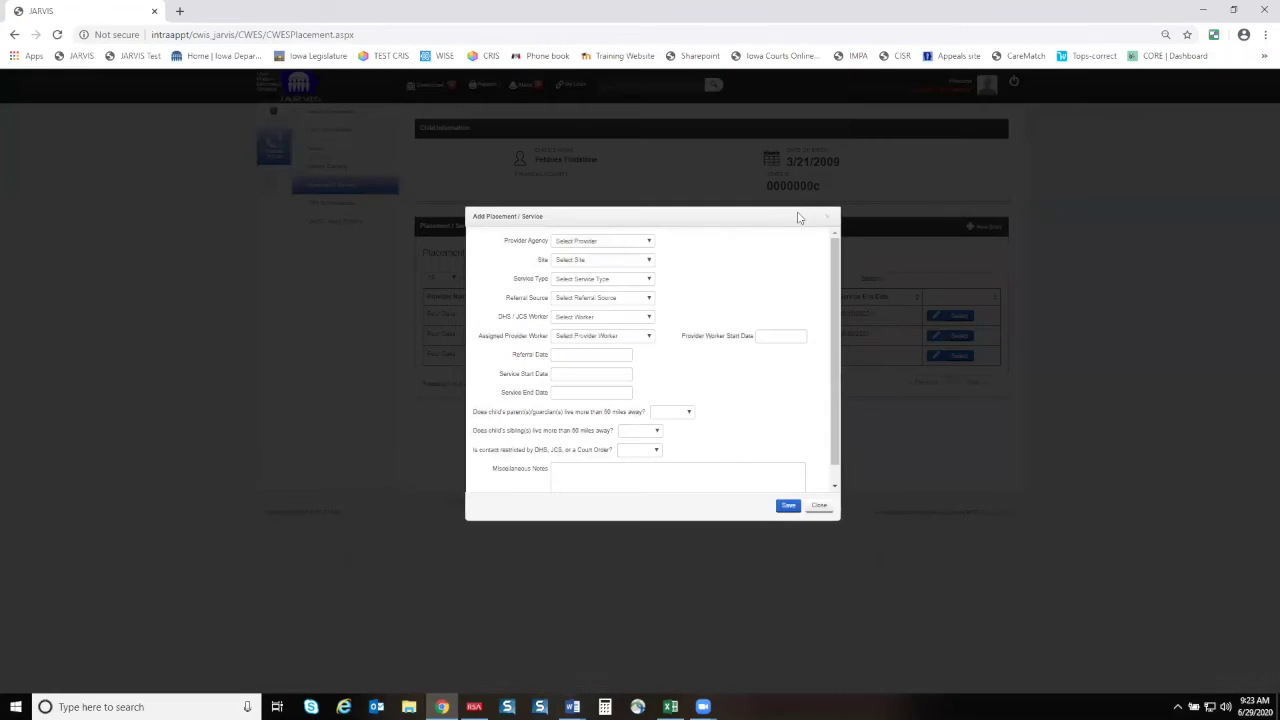
click(644, 241)
click(620, 260)
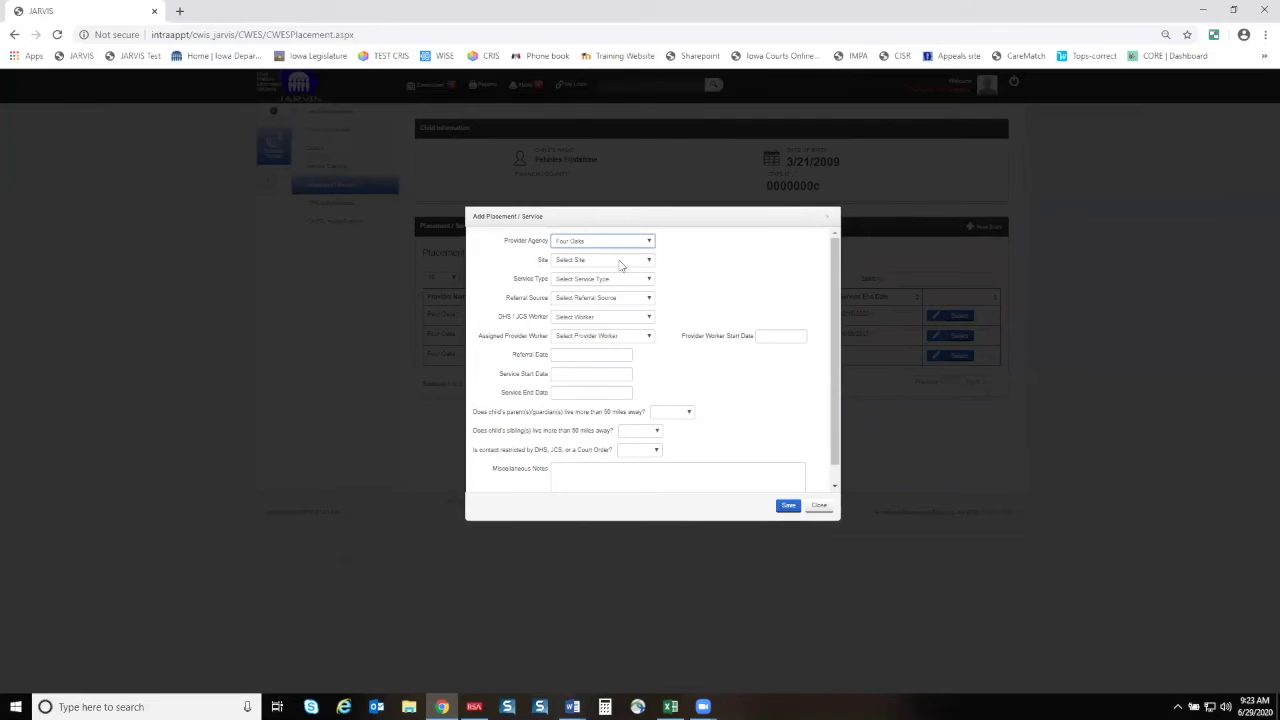
click(620, 262)
click(613, 276)
click(613, 280)
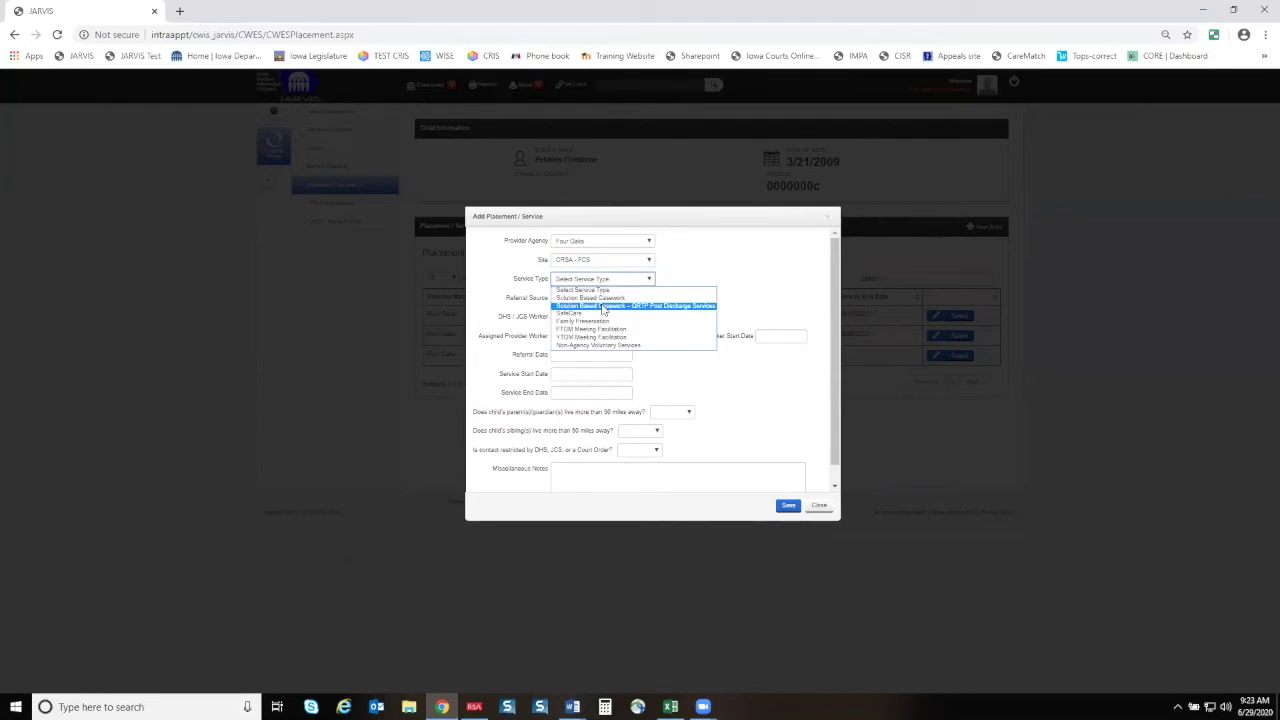
click(598, 321)
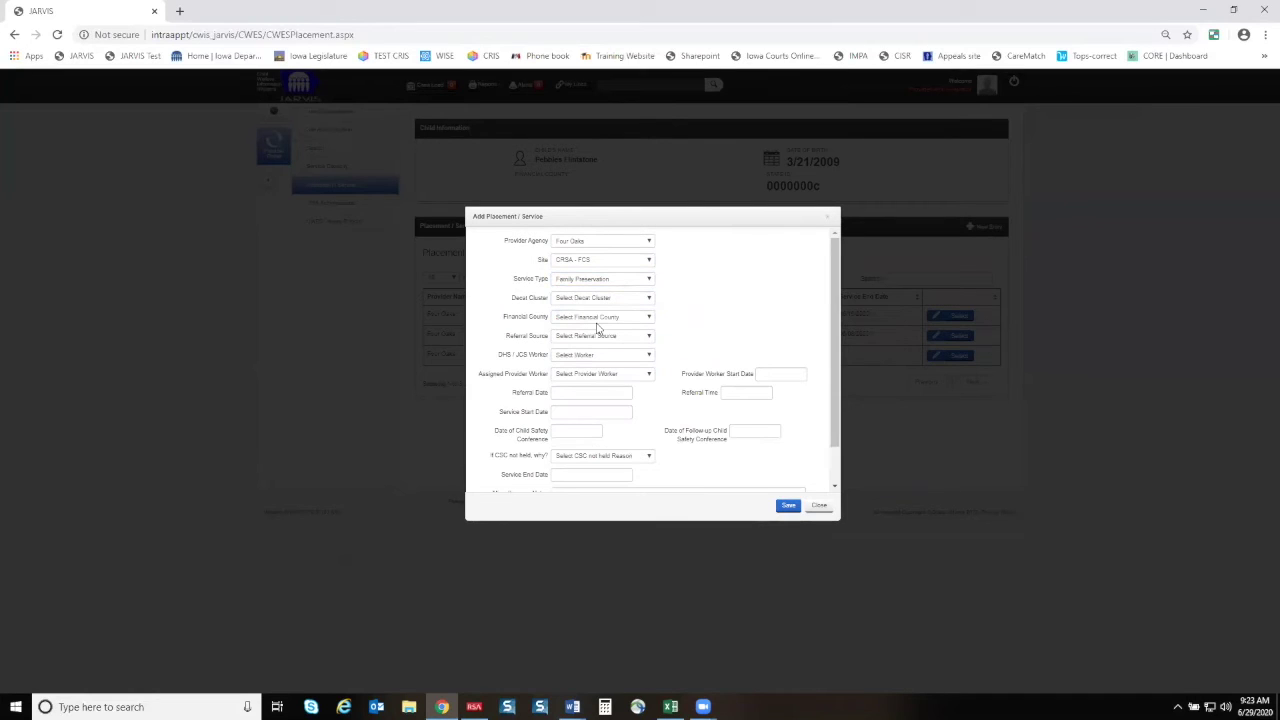
Set the entry's decat cluster and financial county to Linn and its referral source to DHS.
click(605, 299)
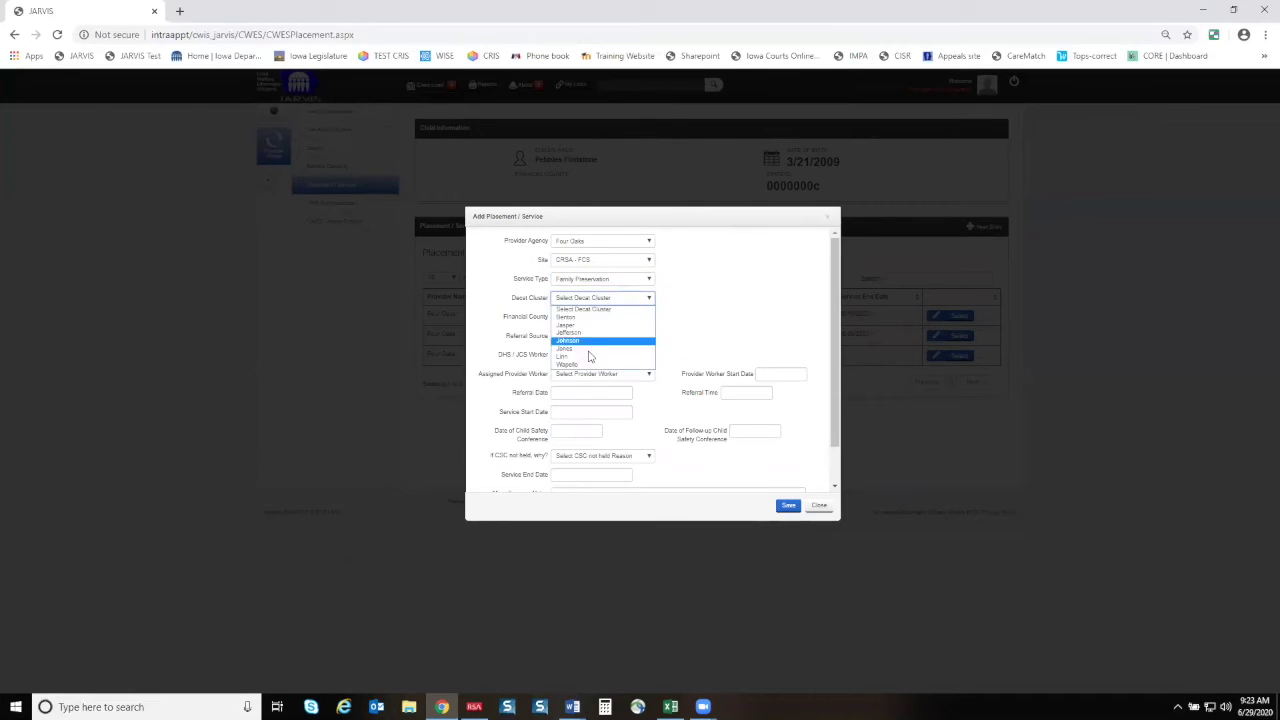
click(588, 356)
click(595, 318)
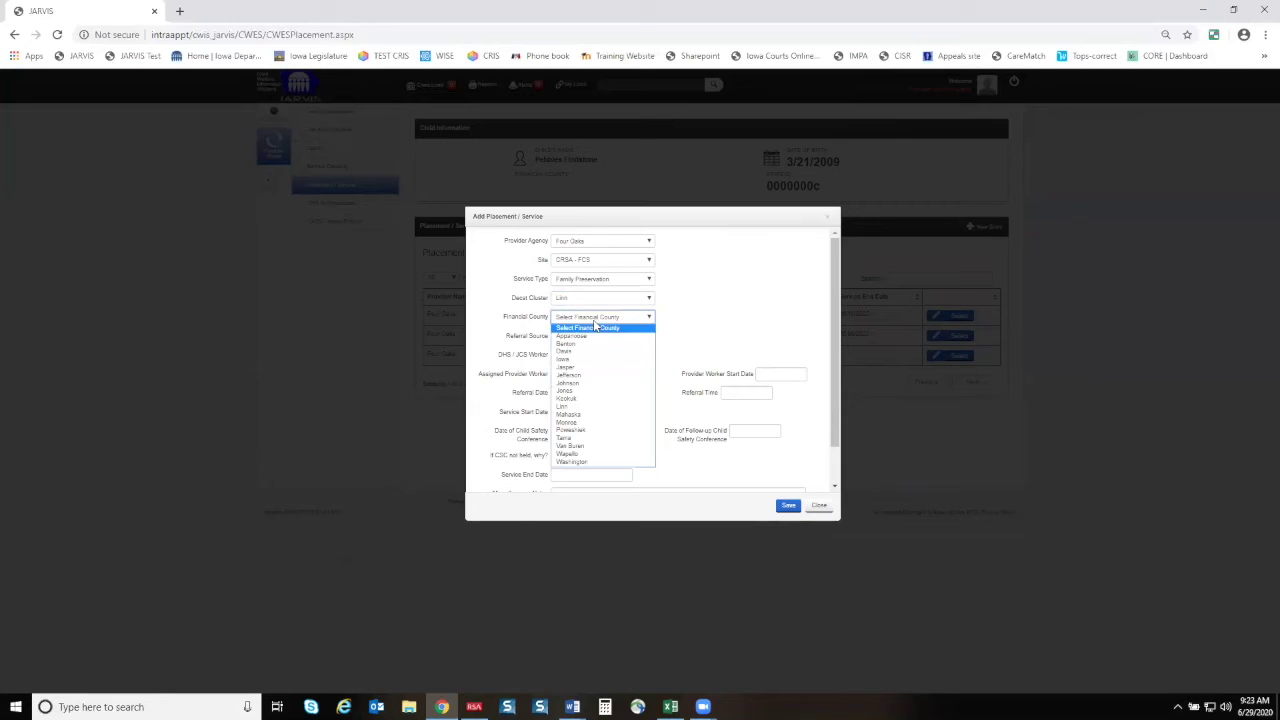
click(587, 405)
click(595, 338)
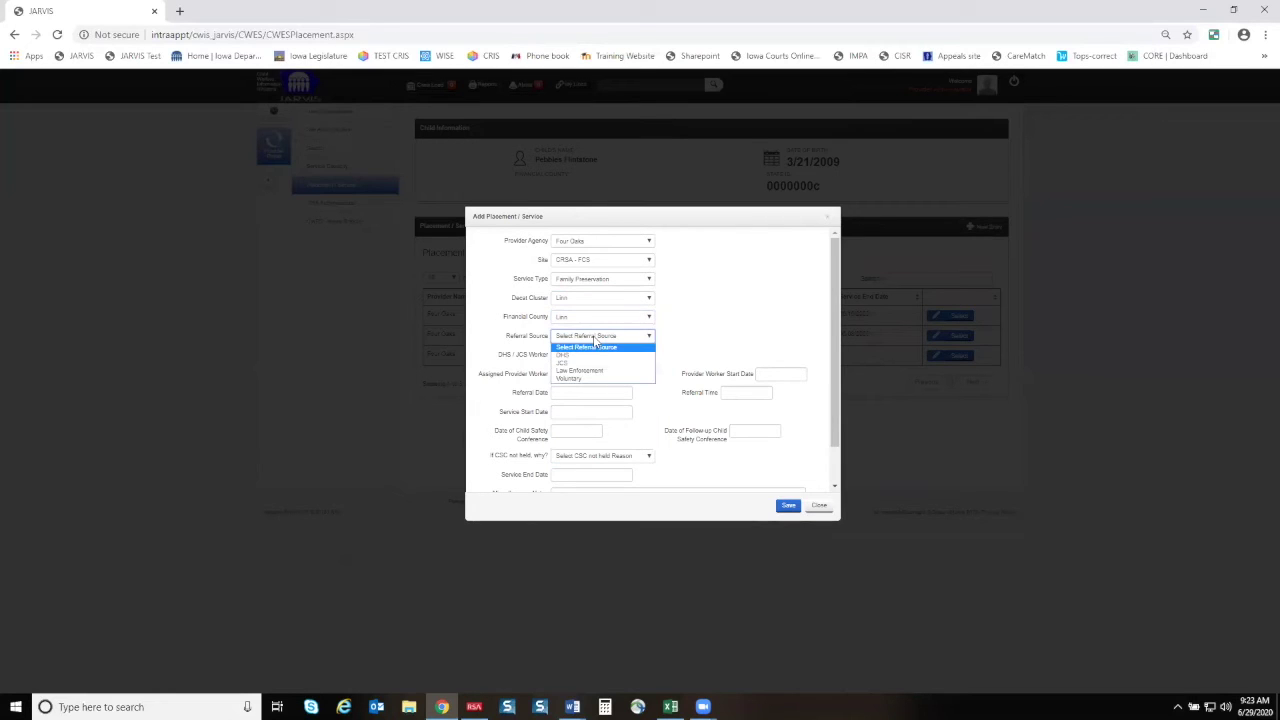
click(592, 355)
Assign the social worker as the DHS / JCS worker and the provider worker as the assigned provider worker.
click(591, 356)
click(591, 362)
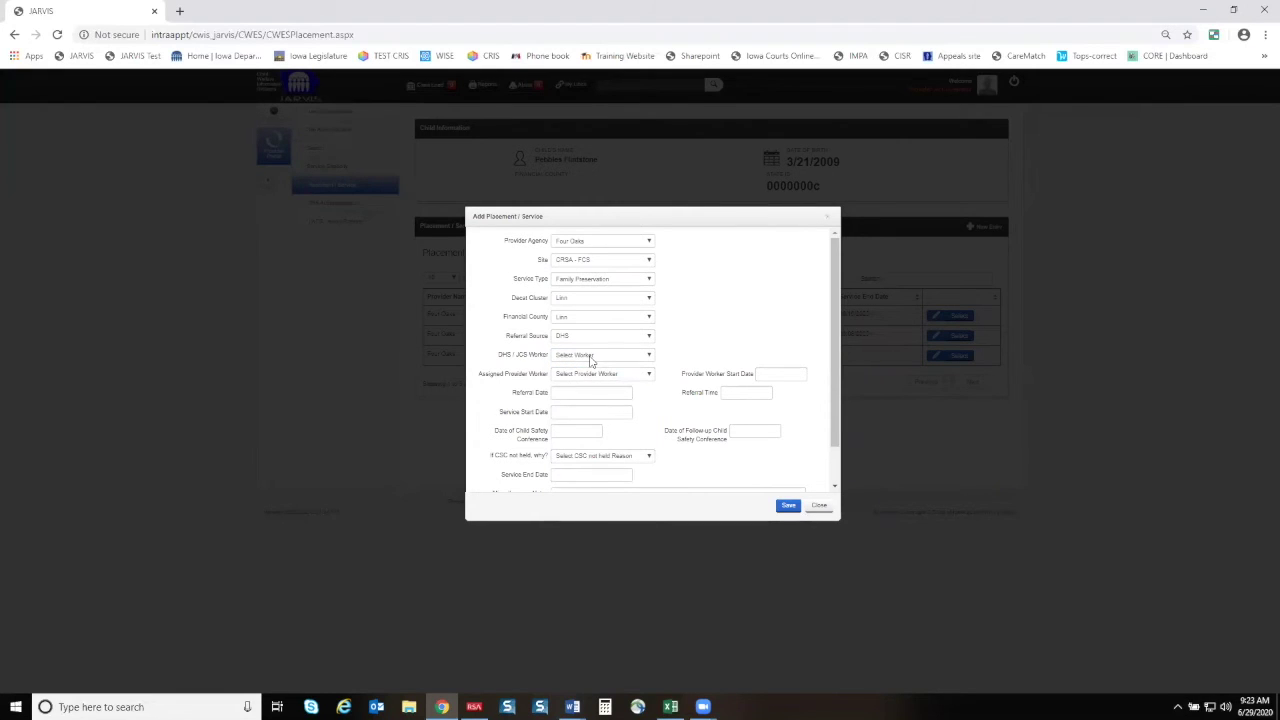
click(591, 358)
key(w)
key(Down)
key(Down)
key(Down)
key(Down)
key(Down)
key(Down)
key(Down)
key(Down)
key(Down)
key(Down)
key(Down)
key(Down)
key(Down)
key(Down)
key(Down)
key(Down)
key(Down)
key(Down)
key(Down)
key(Down)
key(Down)
key(Down)
key(Down)
key(Down)
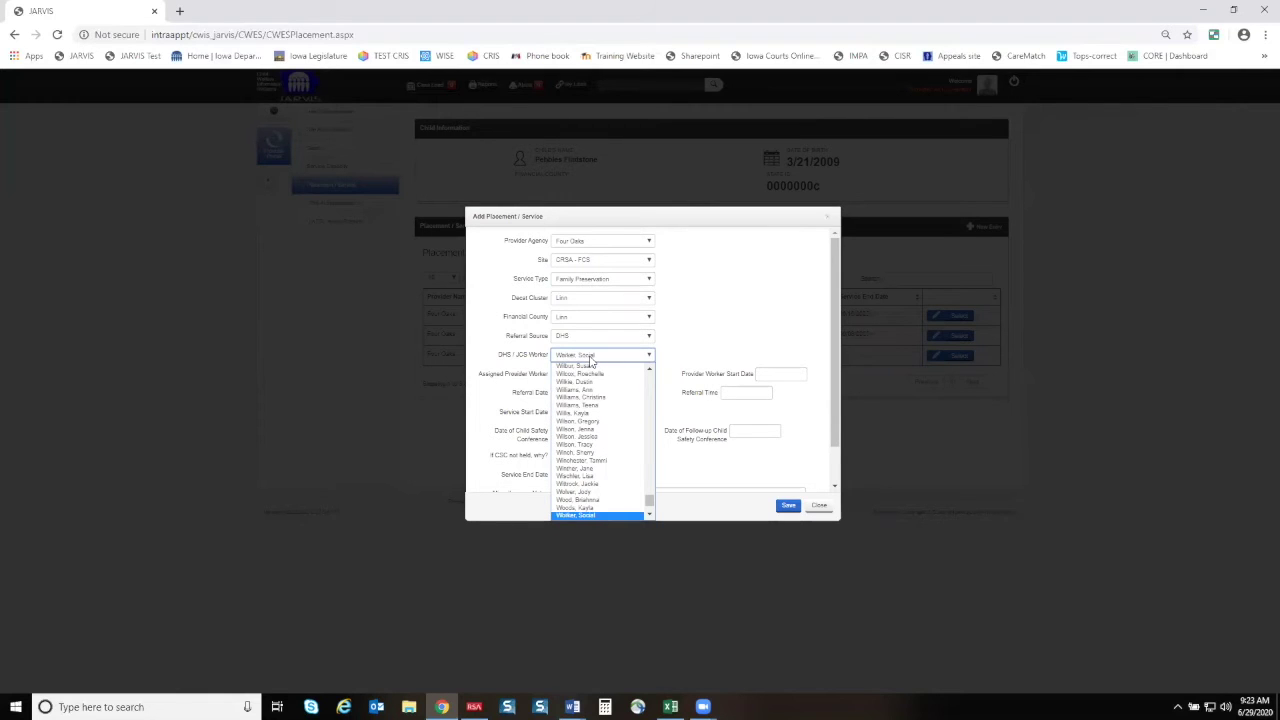
key(Return)
click(598, 376)
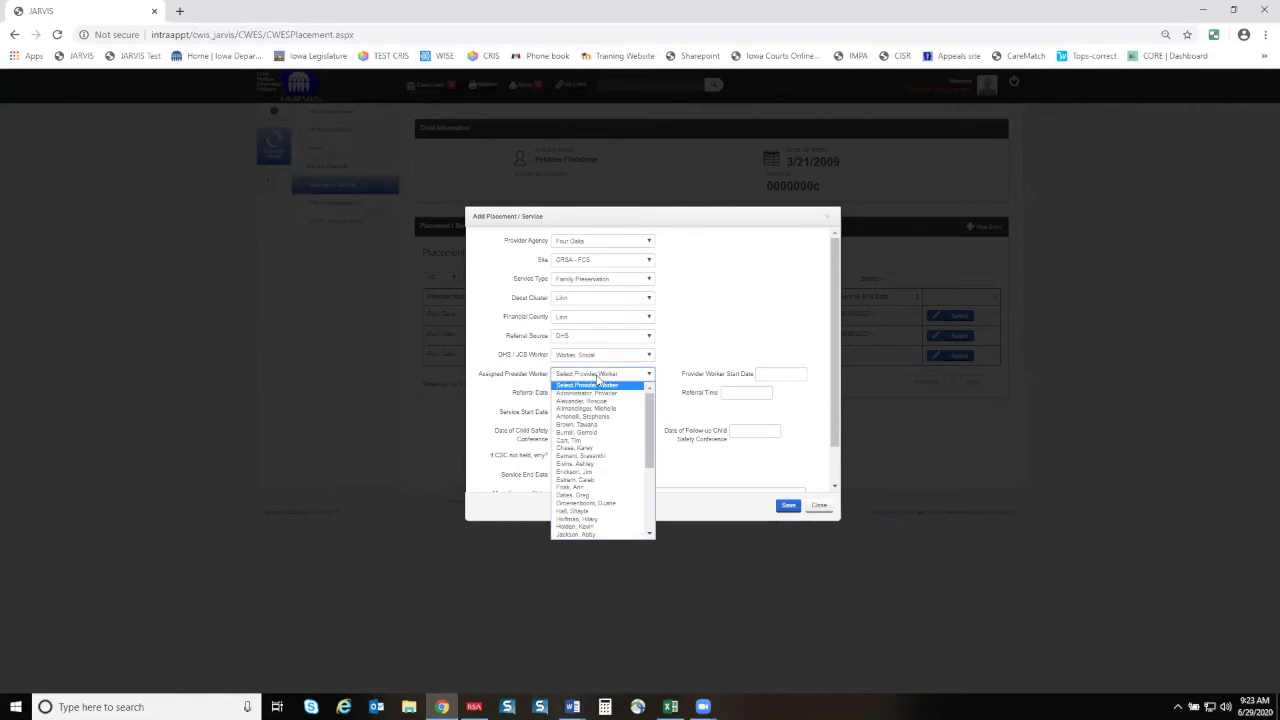
key(w)
key(Return)
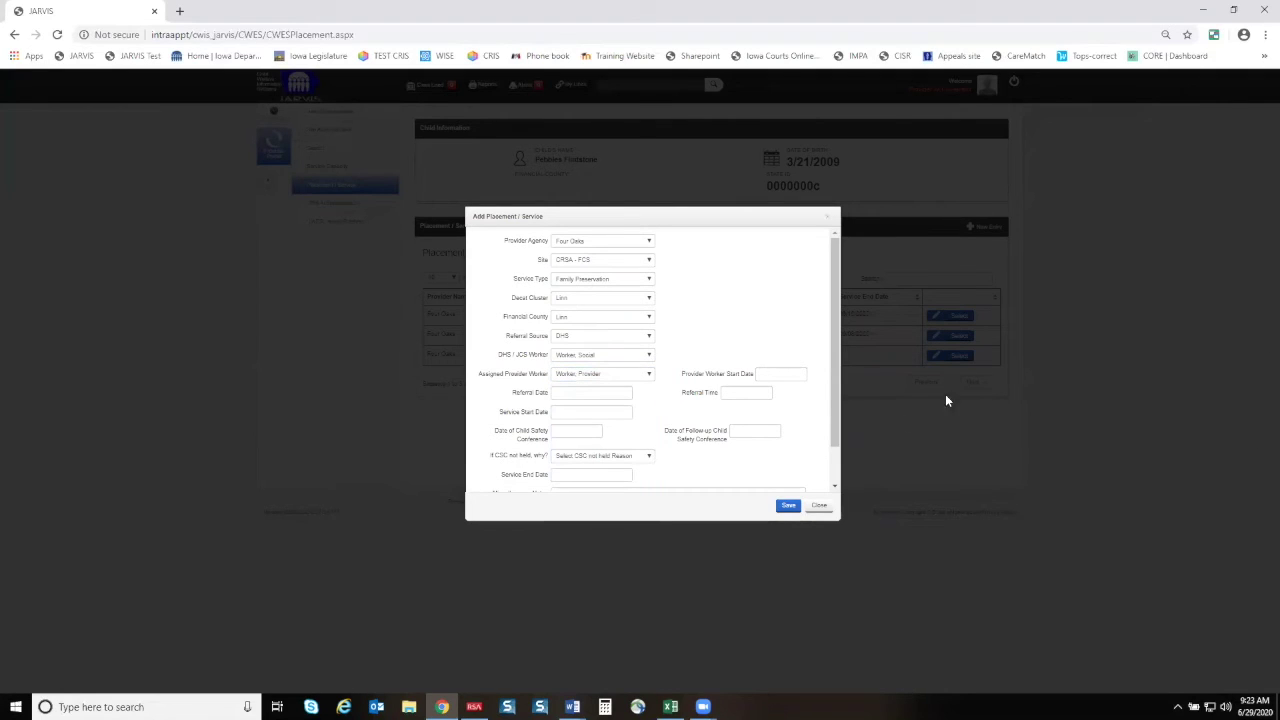
Set the provider worker start date and the referral date to 06/16/2020, and the referral time to the current time, 09:24 AM.
click(778, 374)
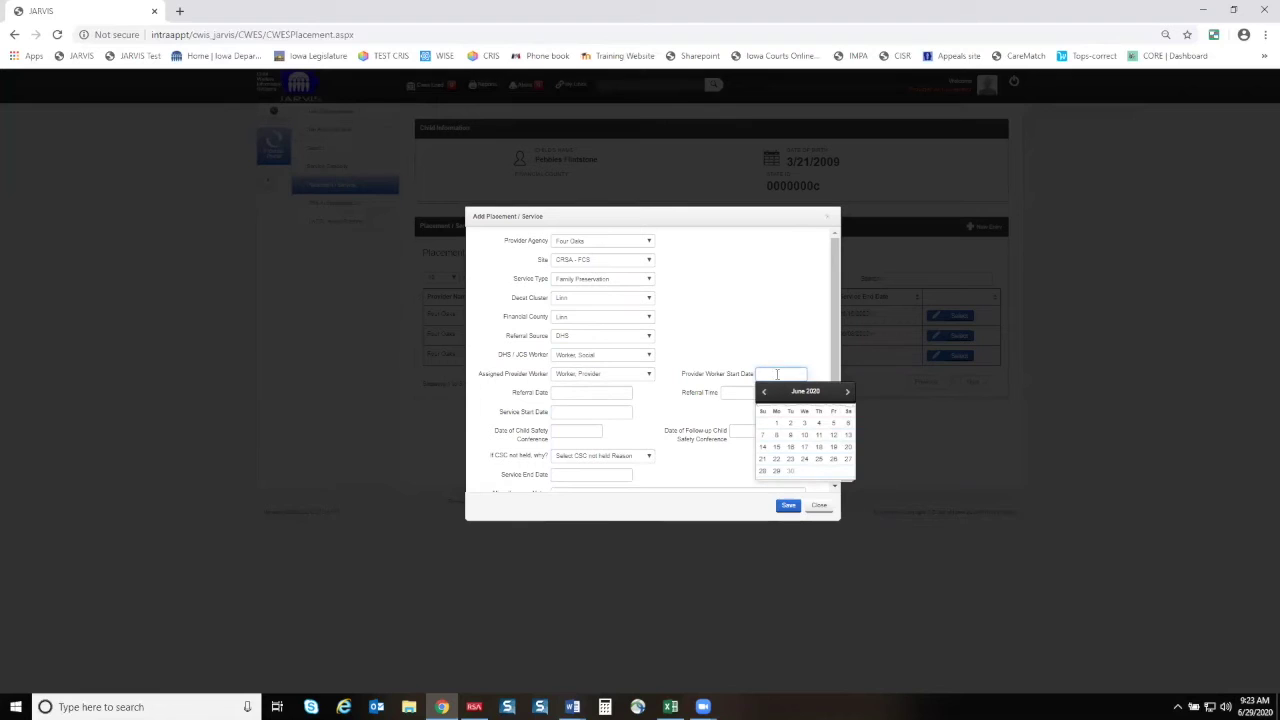
click(790, 446)
click(591, 392)
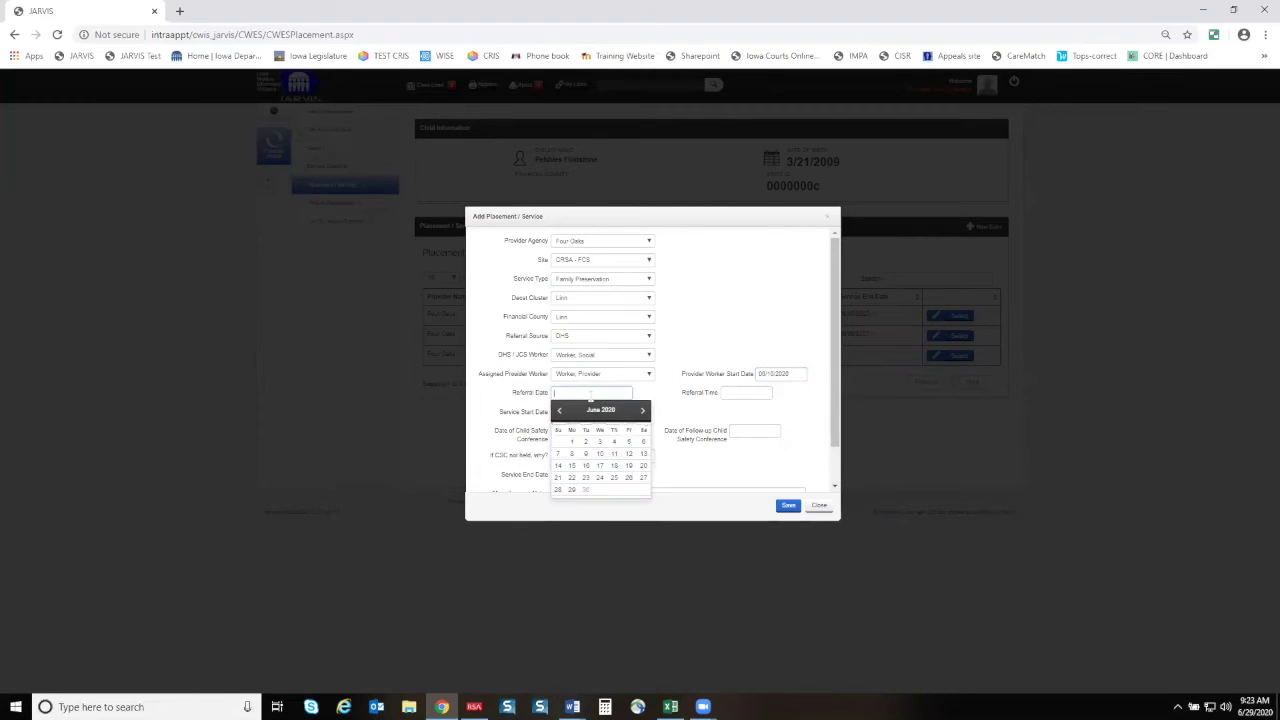
click(586, 466)
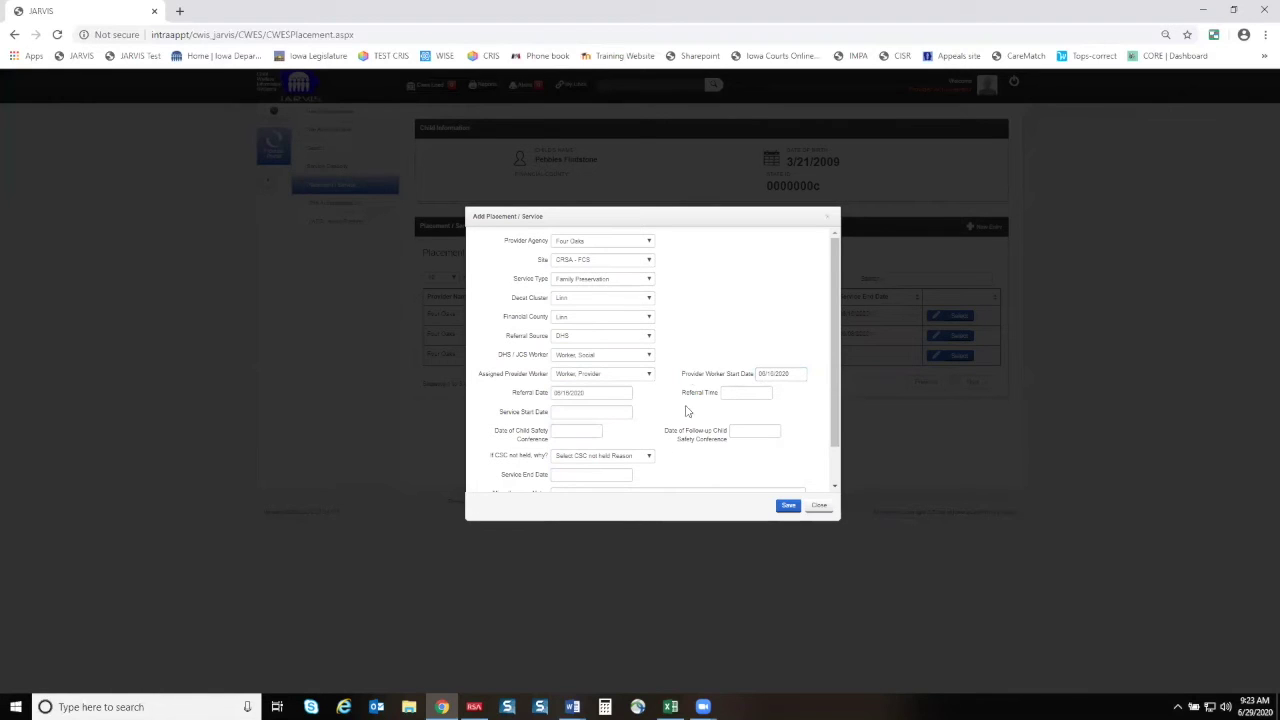
click(750, 393)
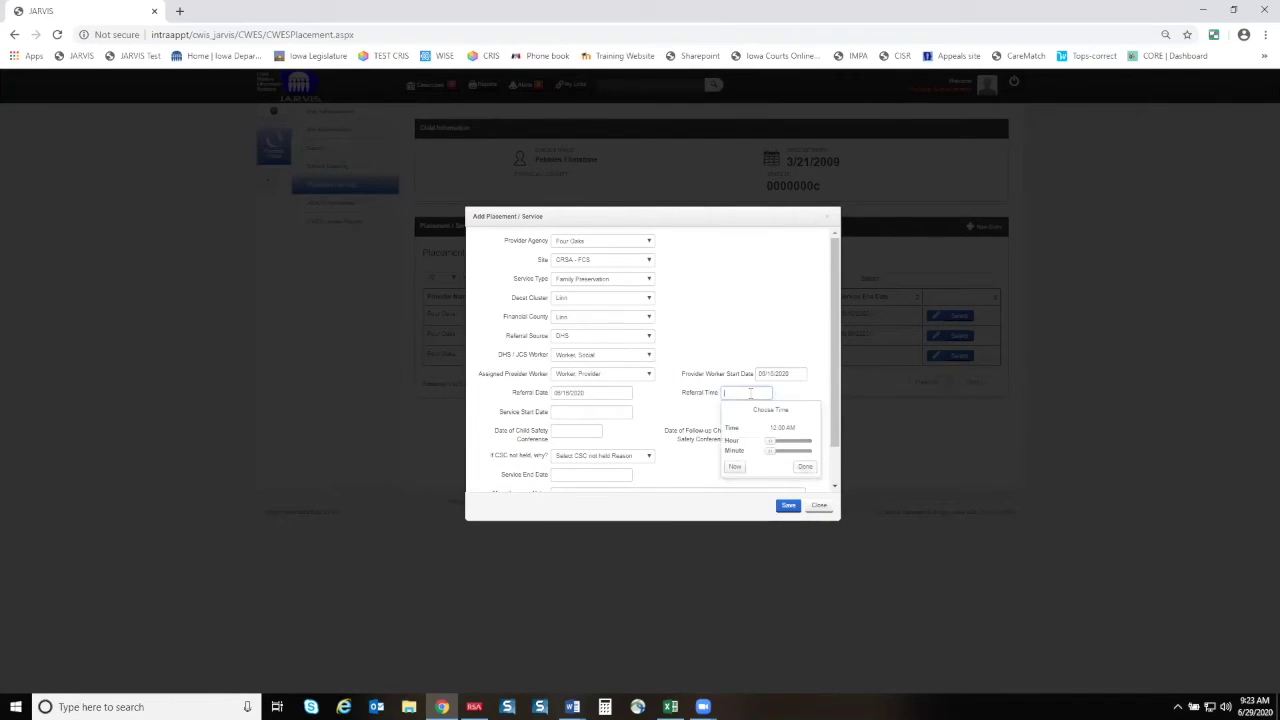
click(733, 467)
click(648, 431)
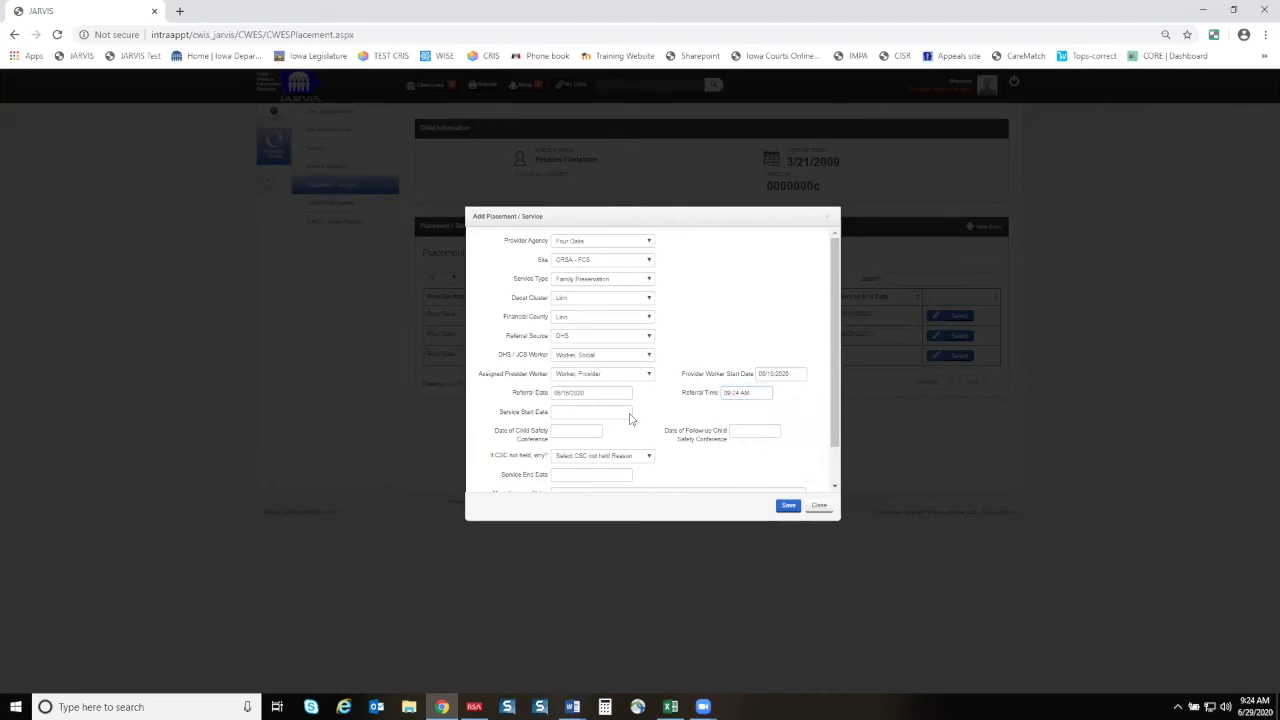
Set the service start date to 06/16/2020, the child safety conference to 06/18/2020 and the follow-up conference to 06/25/2020.
click(620, 410)
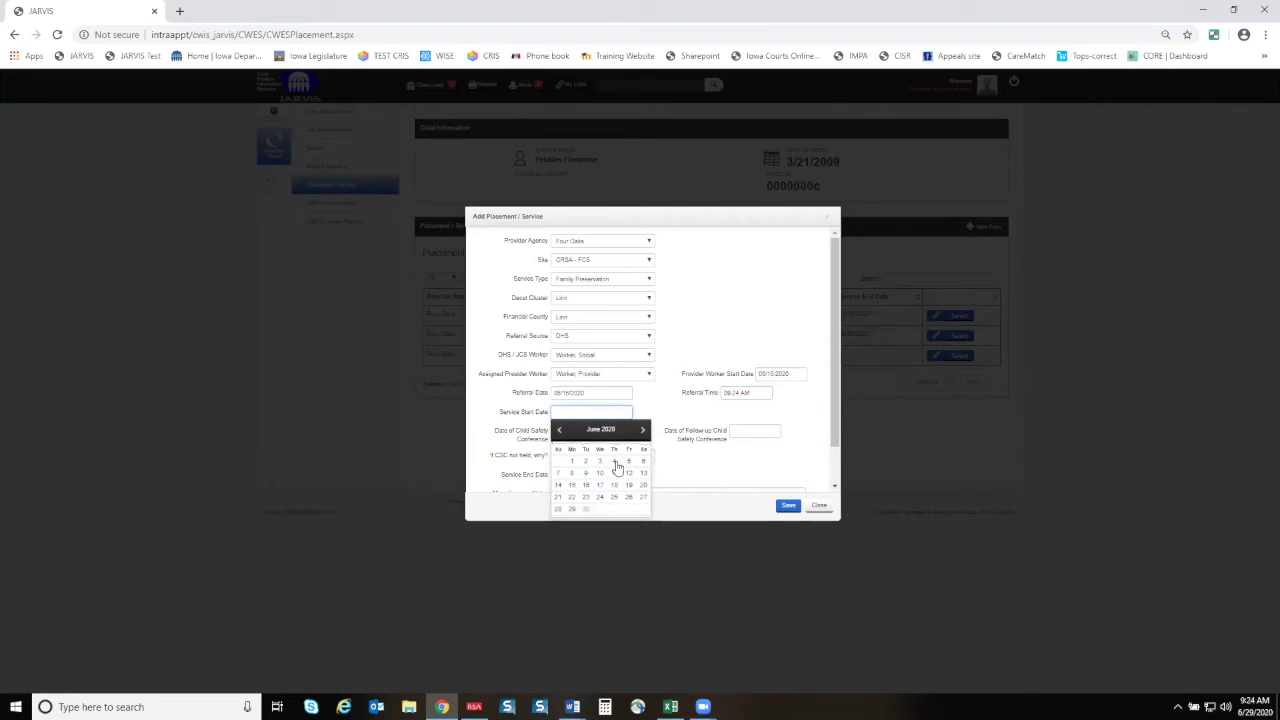
click(586, 485)
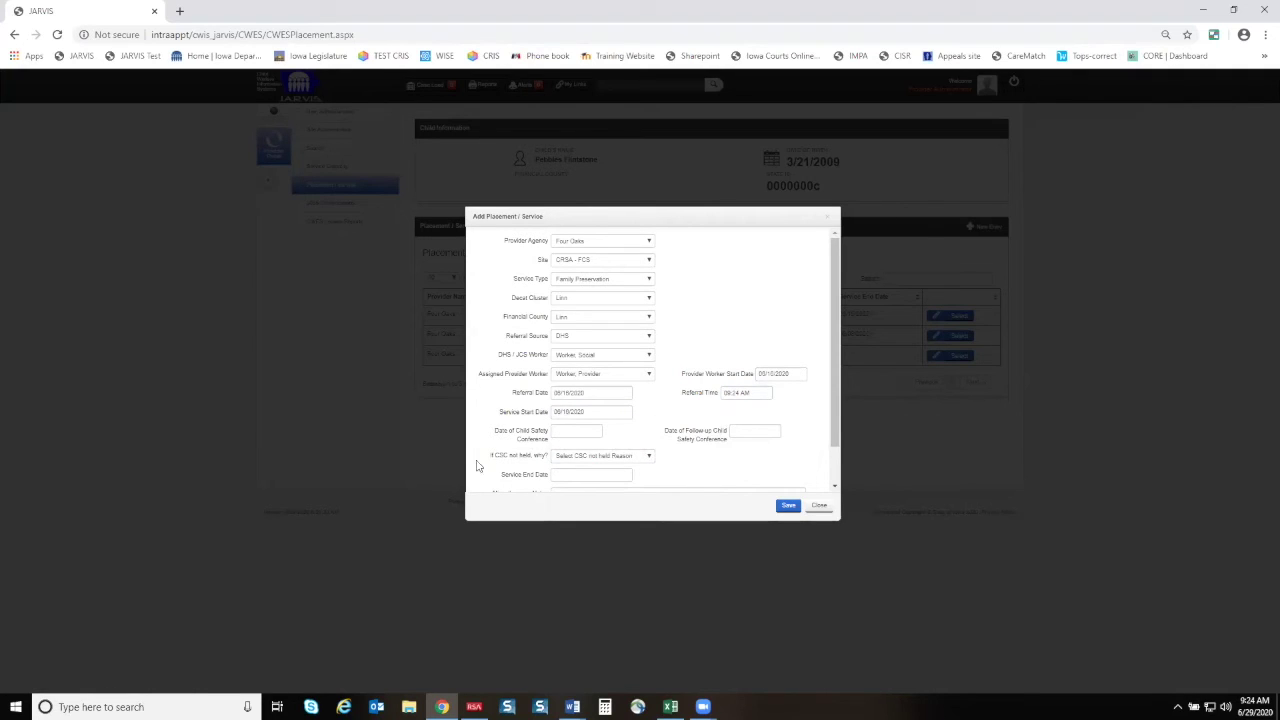
click(573, 430)
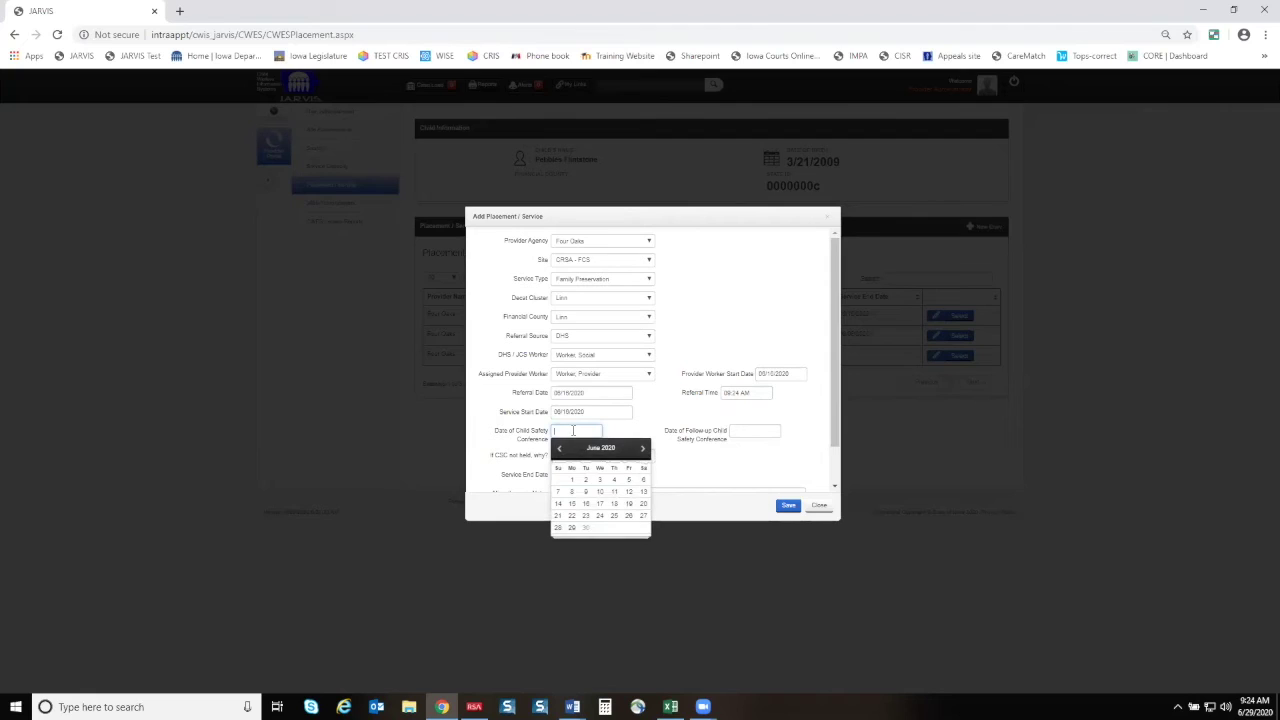
click(615, 503)
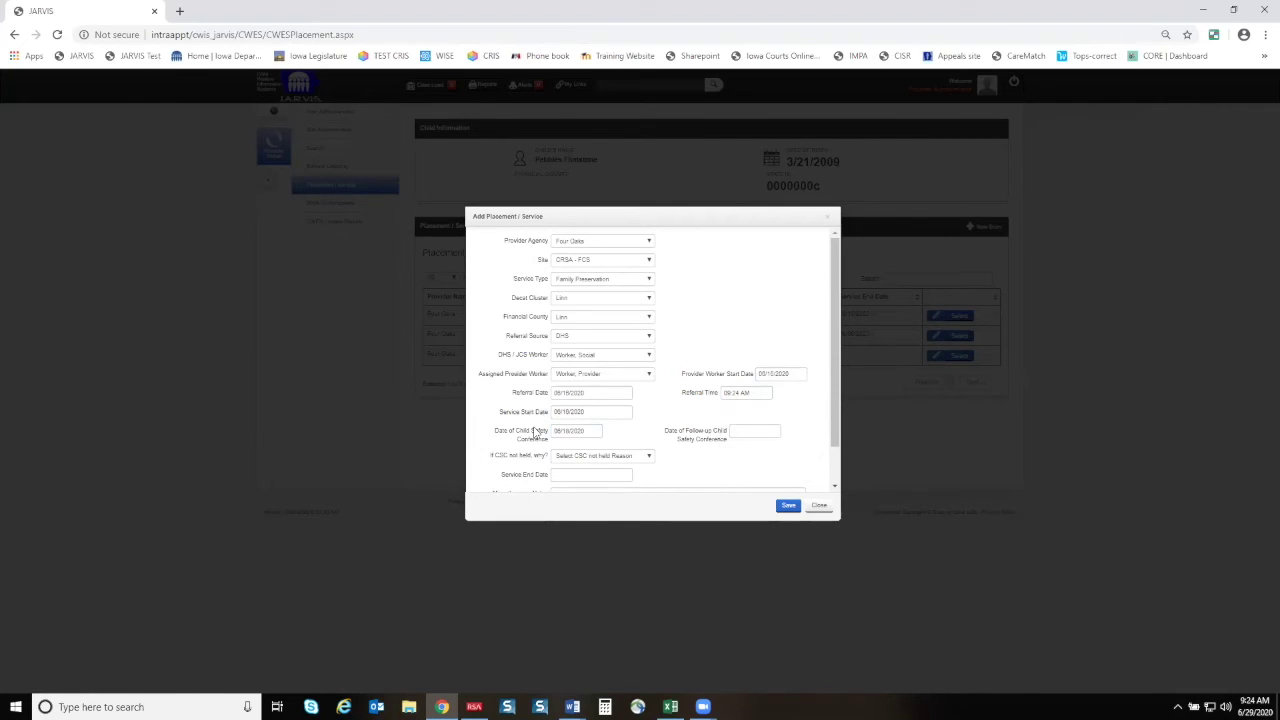
click(762, 432)
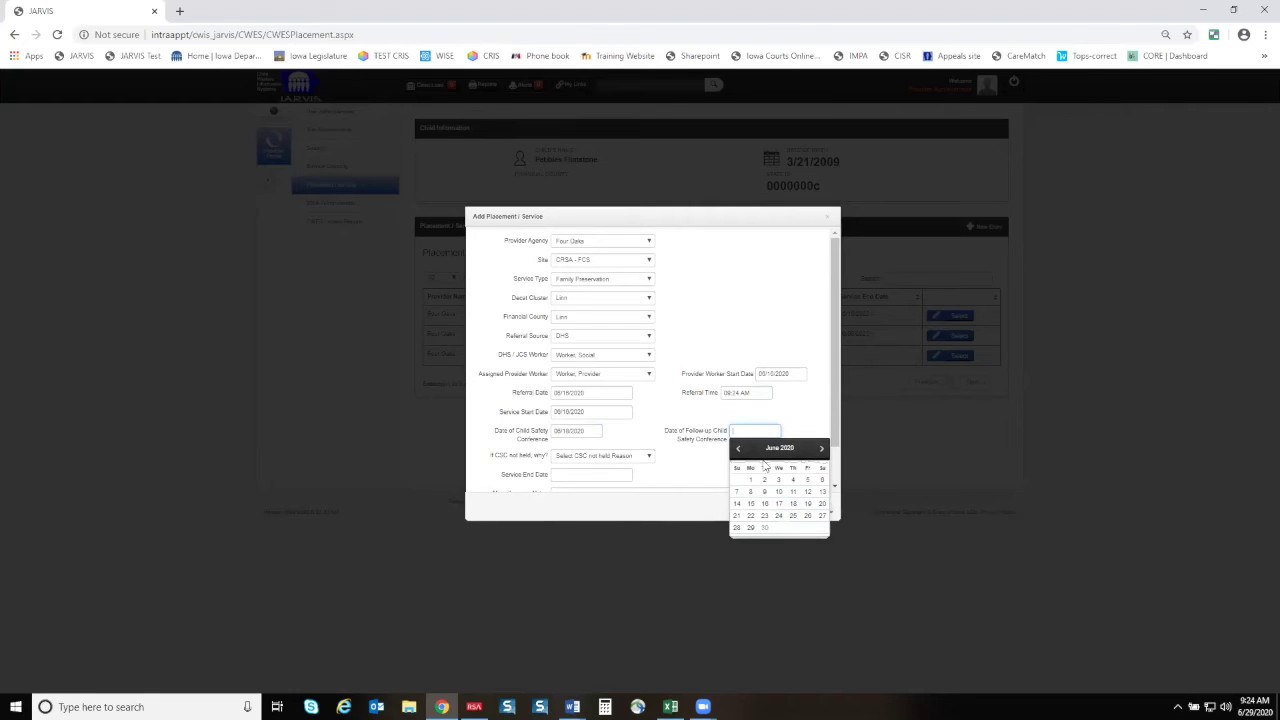
click(792, 516)
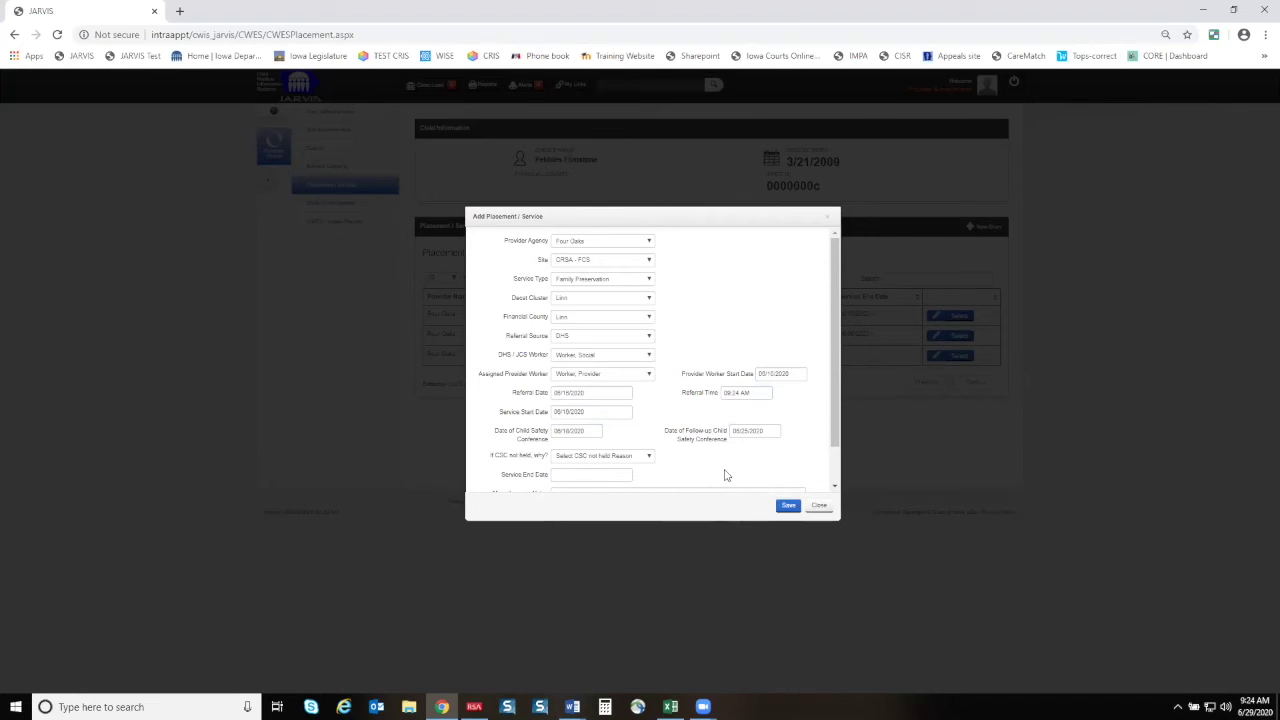
Examine the available reasons for a child safety conference not being held, and review the whole Family Preservation entry.
click(649, 456)
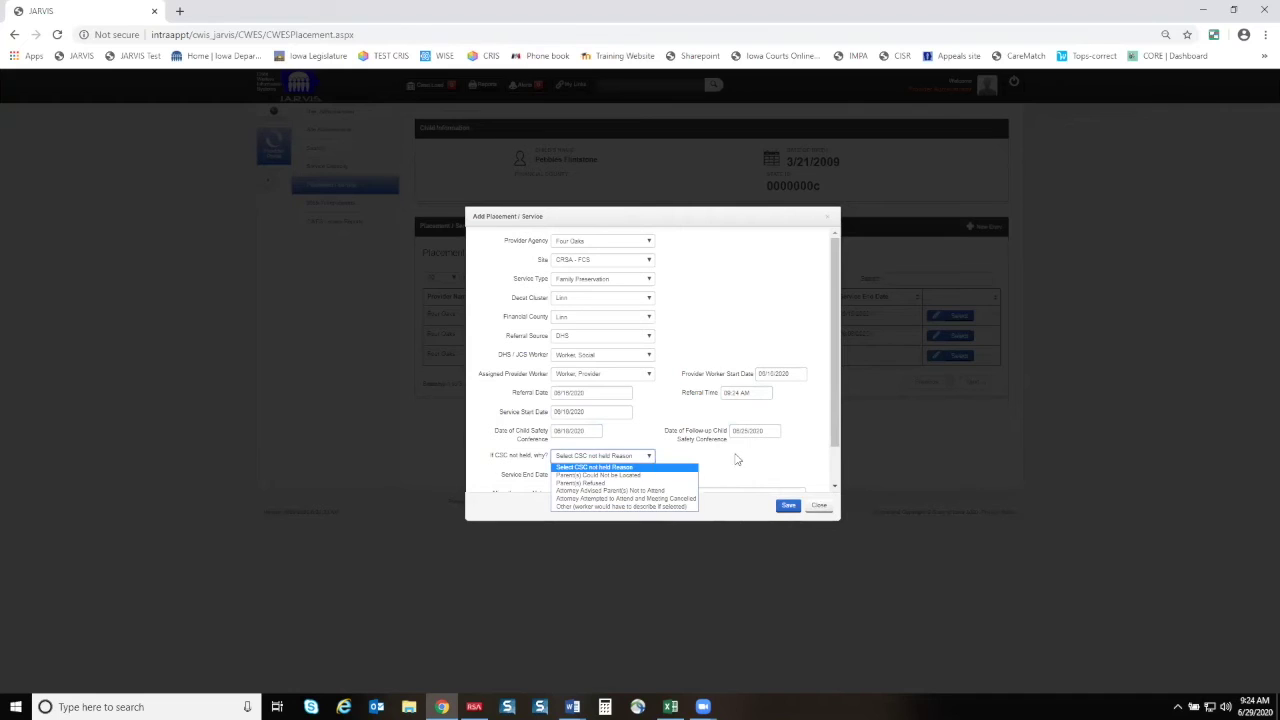
click(762, 457)
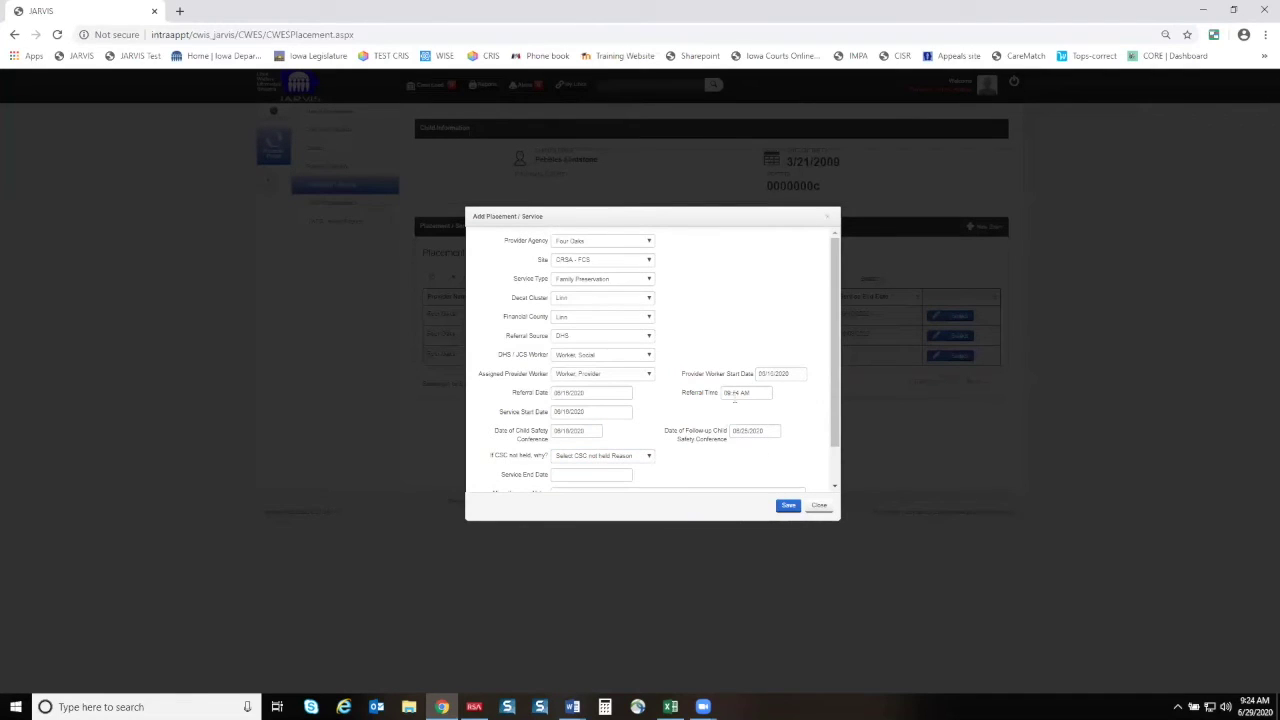
scroll(612, 452, down, 1)
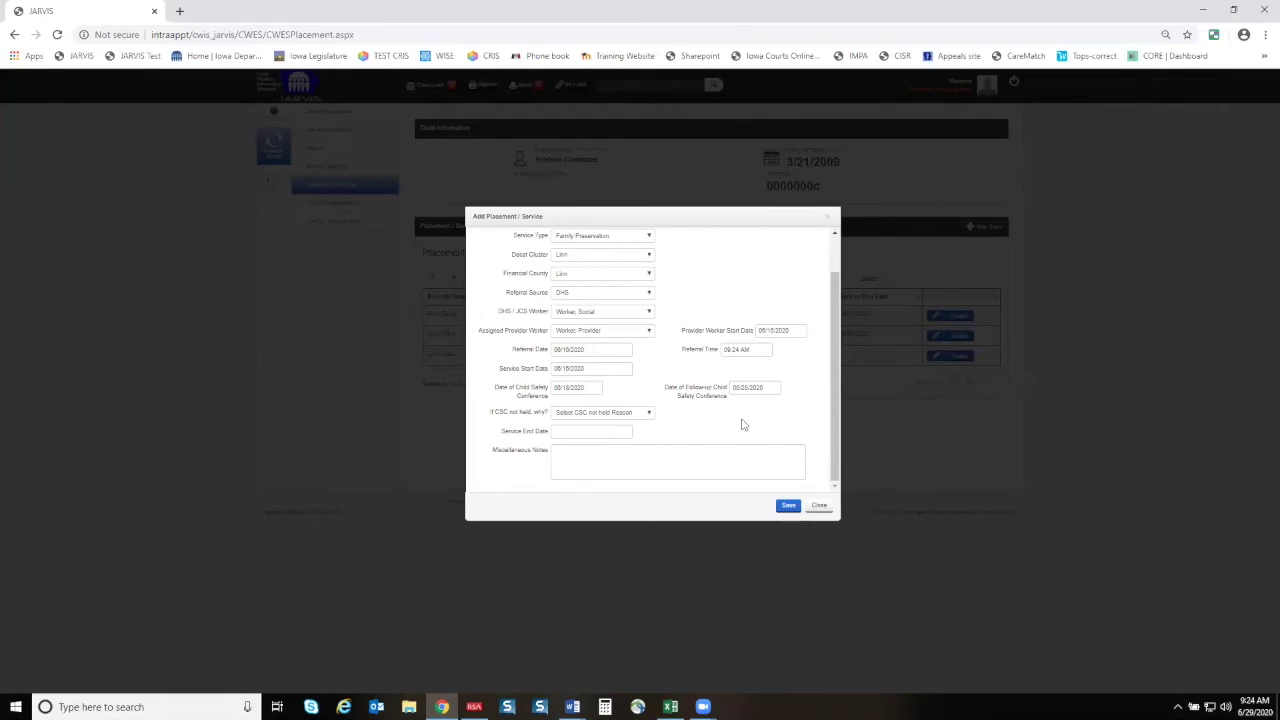
scroll(742, 425, up, 2)
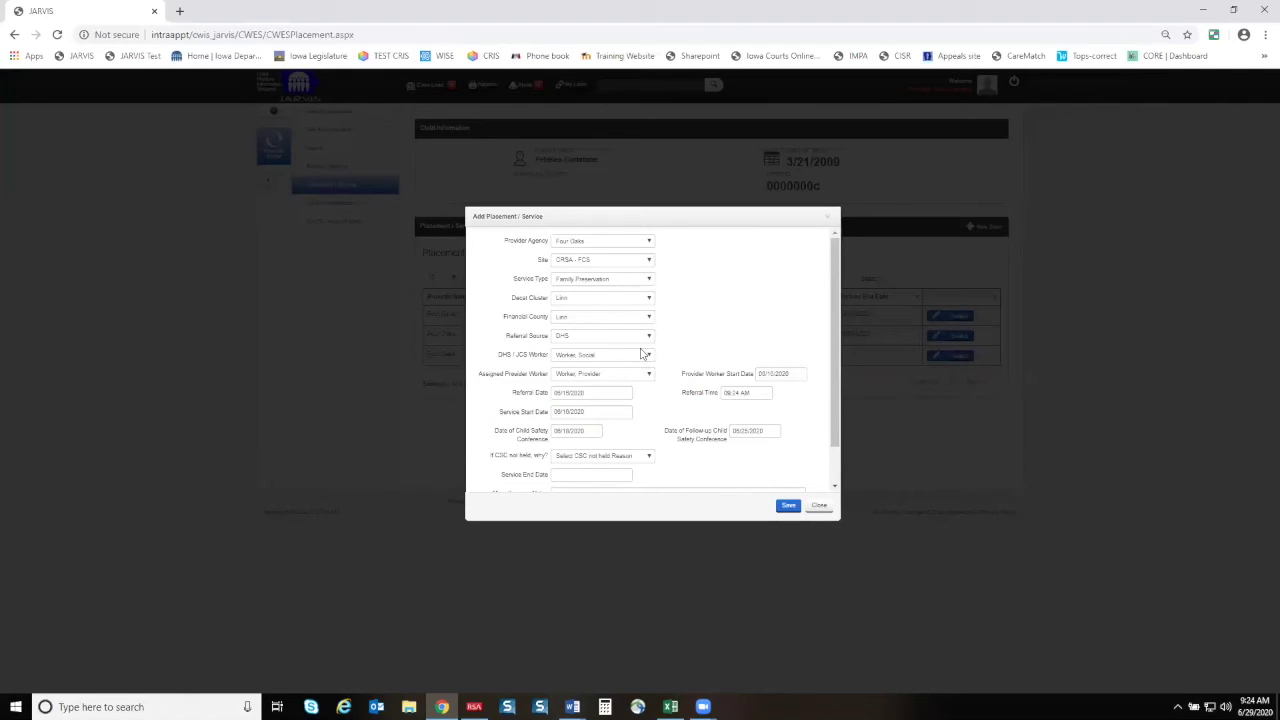
Save the new Family Preservation entry, then reopen it and save a service end date of 06/26/2020.
scroll(644, 352, down, 2)
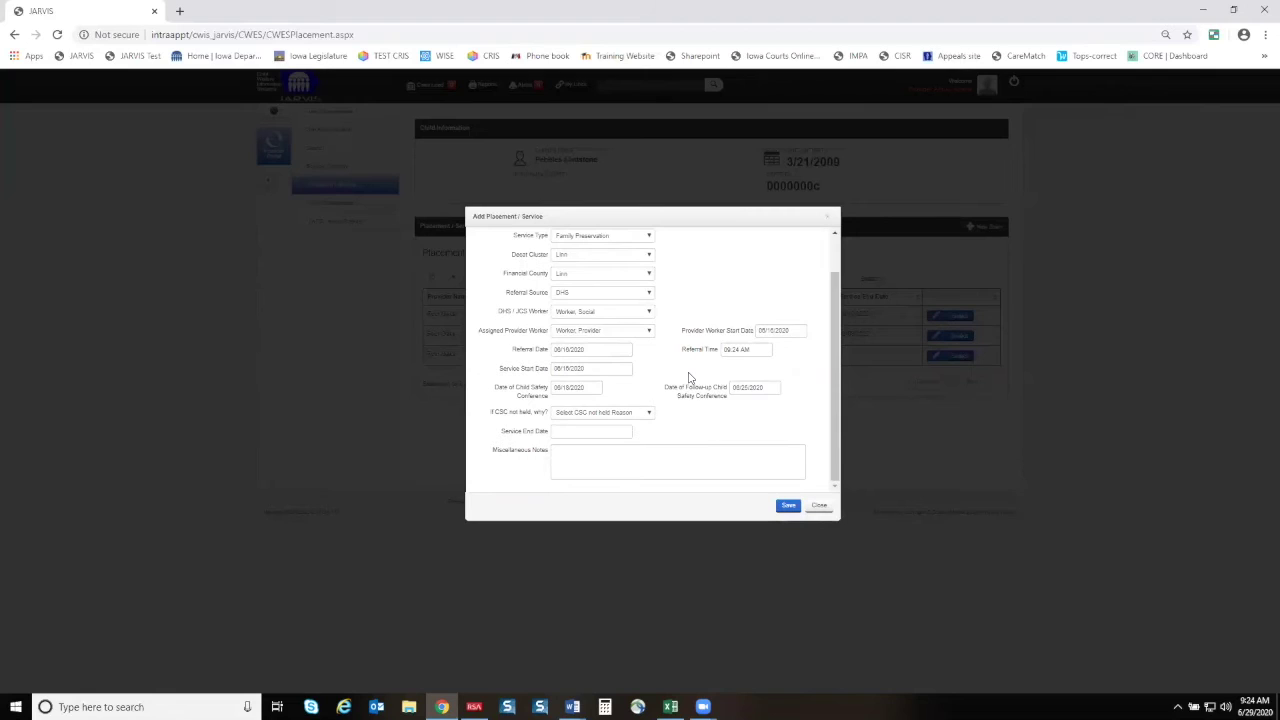
click(788, 507)
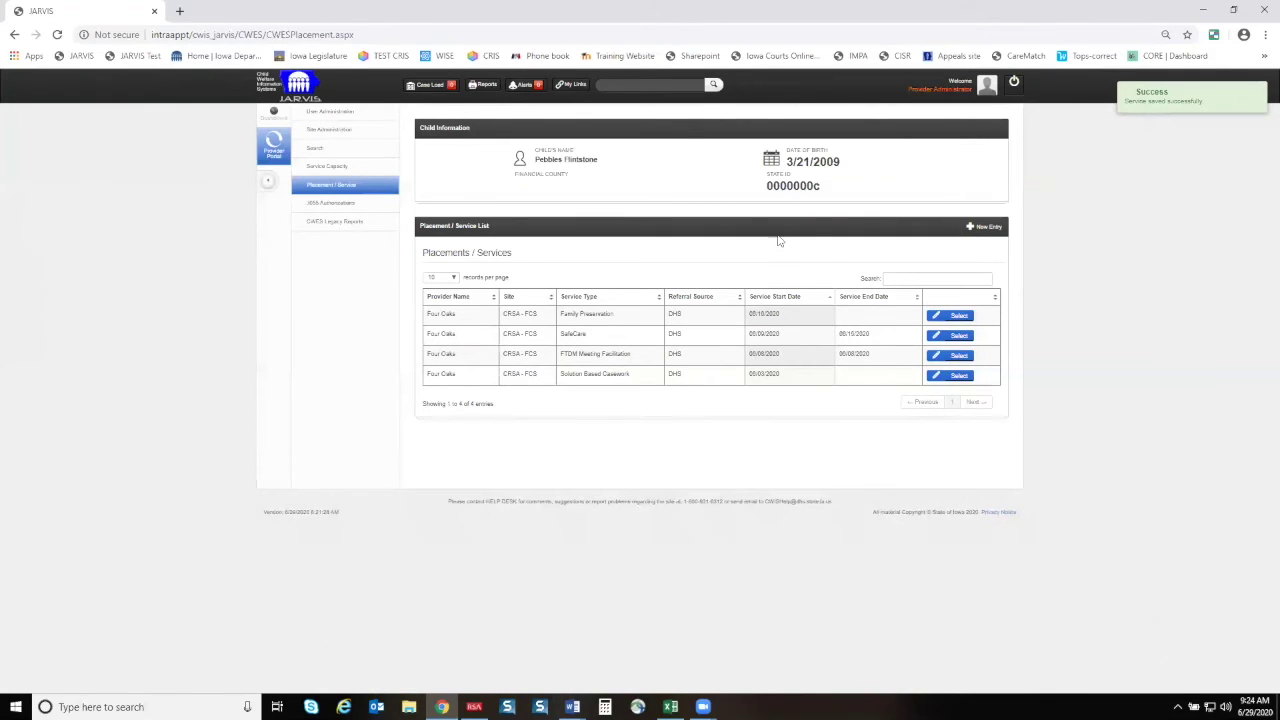
click(933, 320)
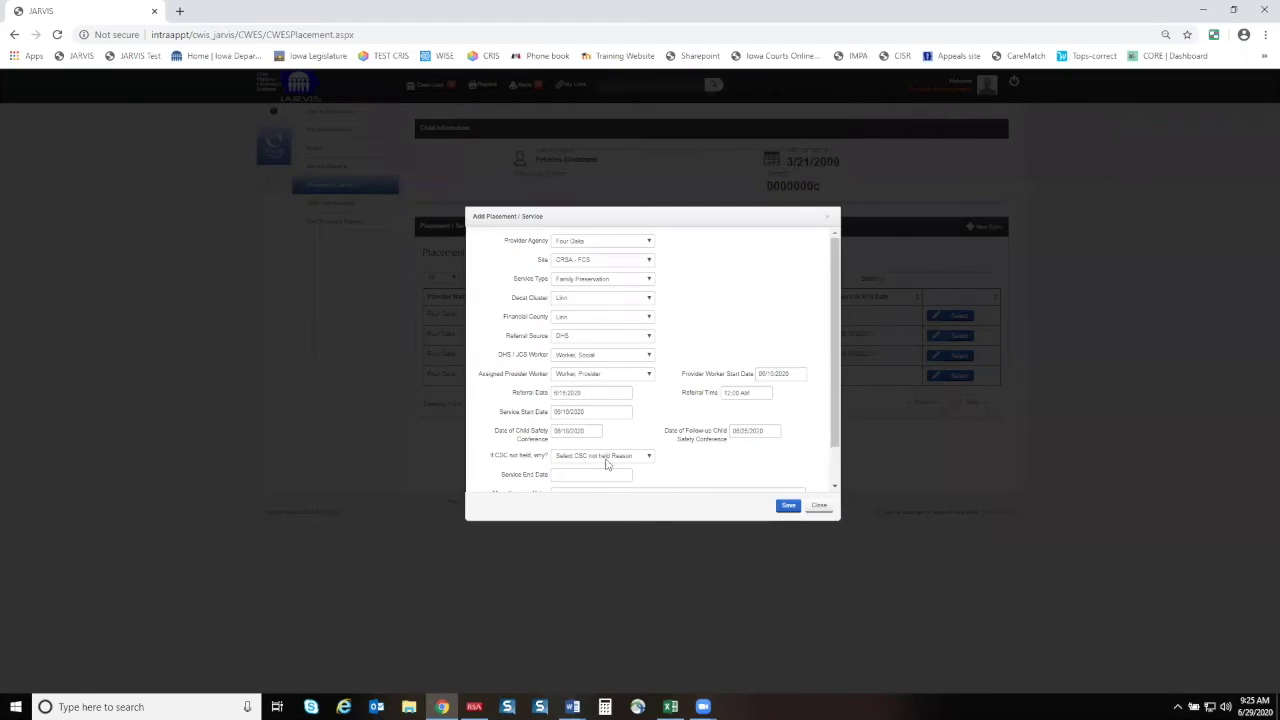
scroll(580, 400, down, 1)
click(580, 430)
click(629, 517)
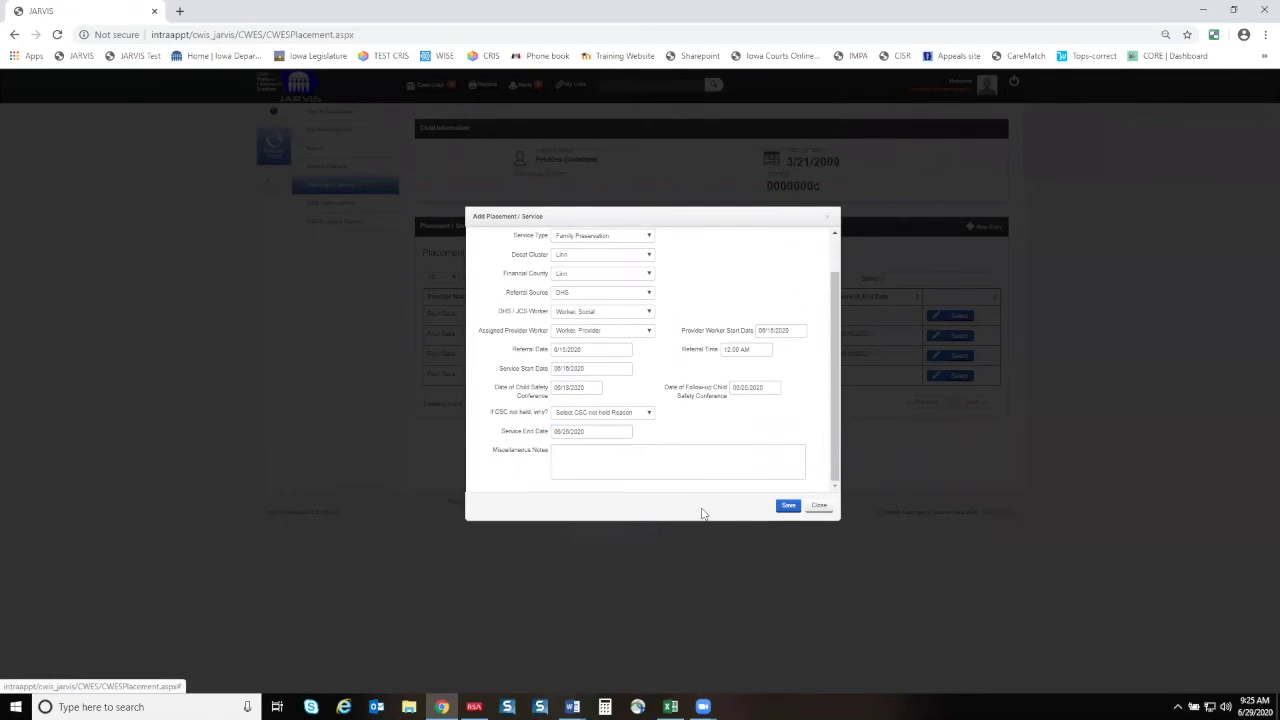
click(786, 506)
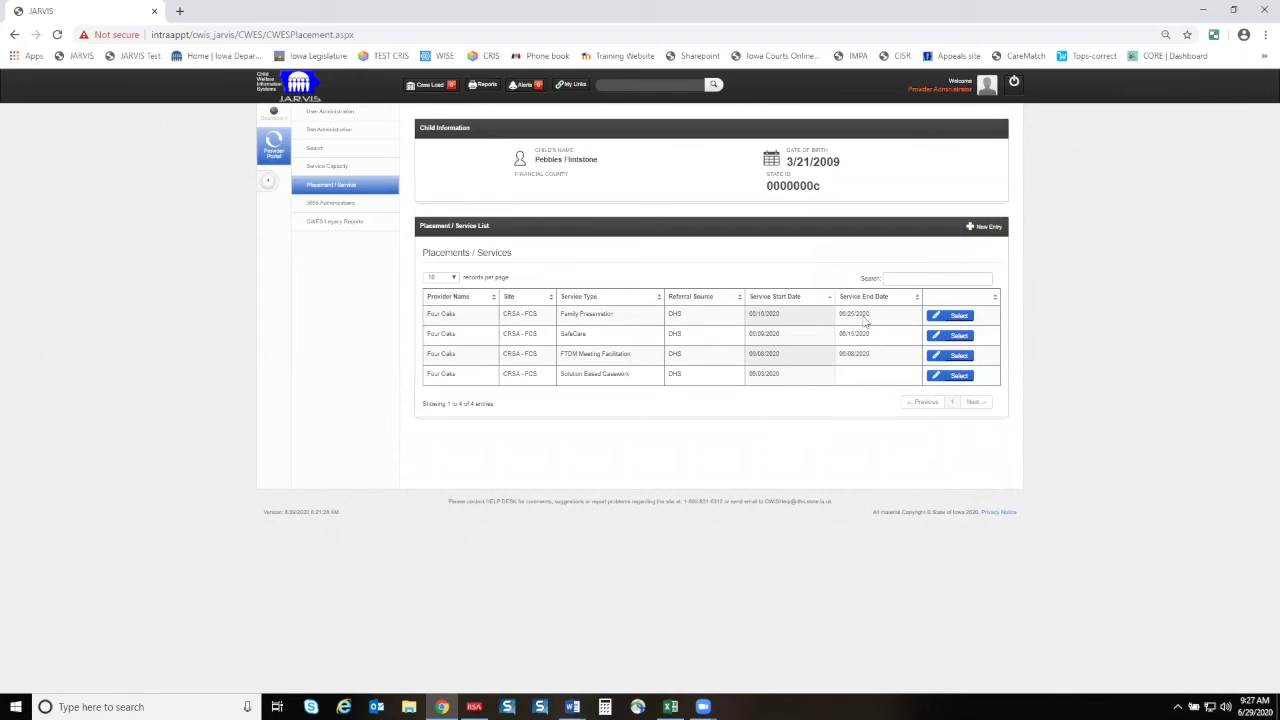
Review the dates in the saved Family Preservation entry and close it without changes.
click(933, 318)
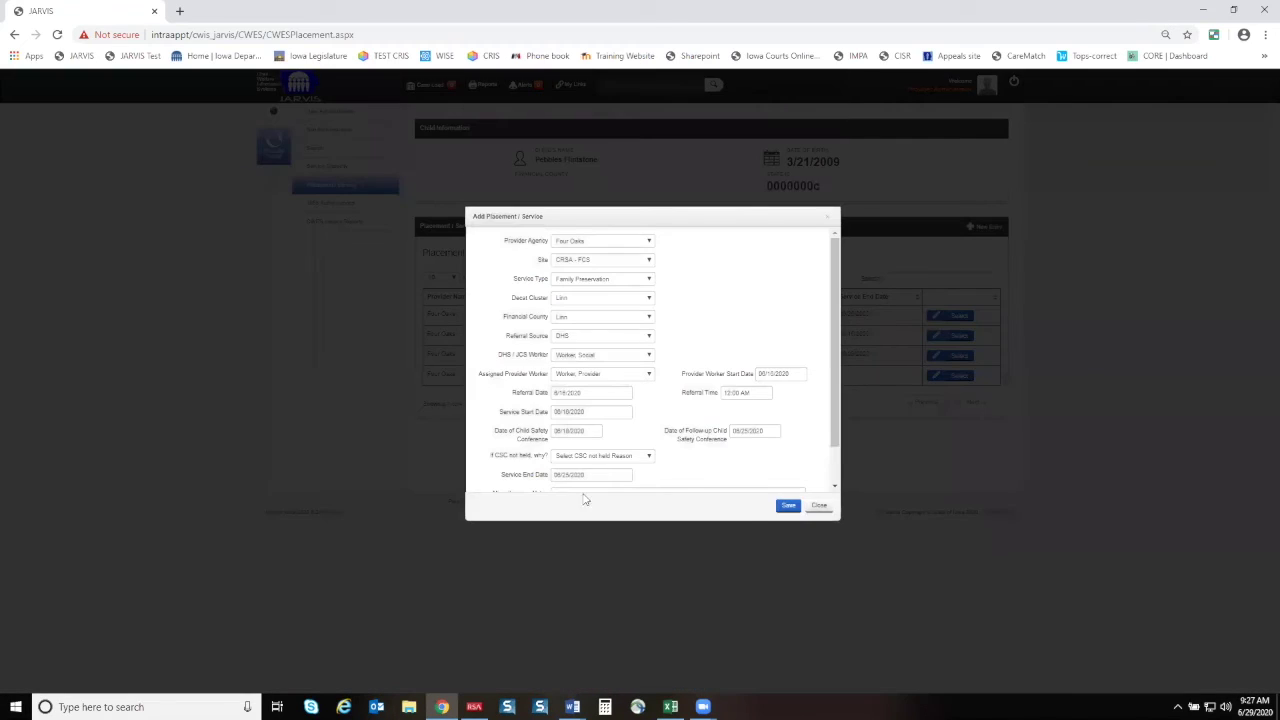
scroll(598, 456, down, 2)
click(818, 507)
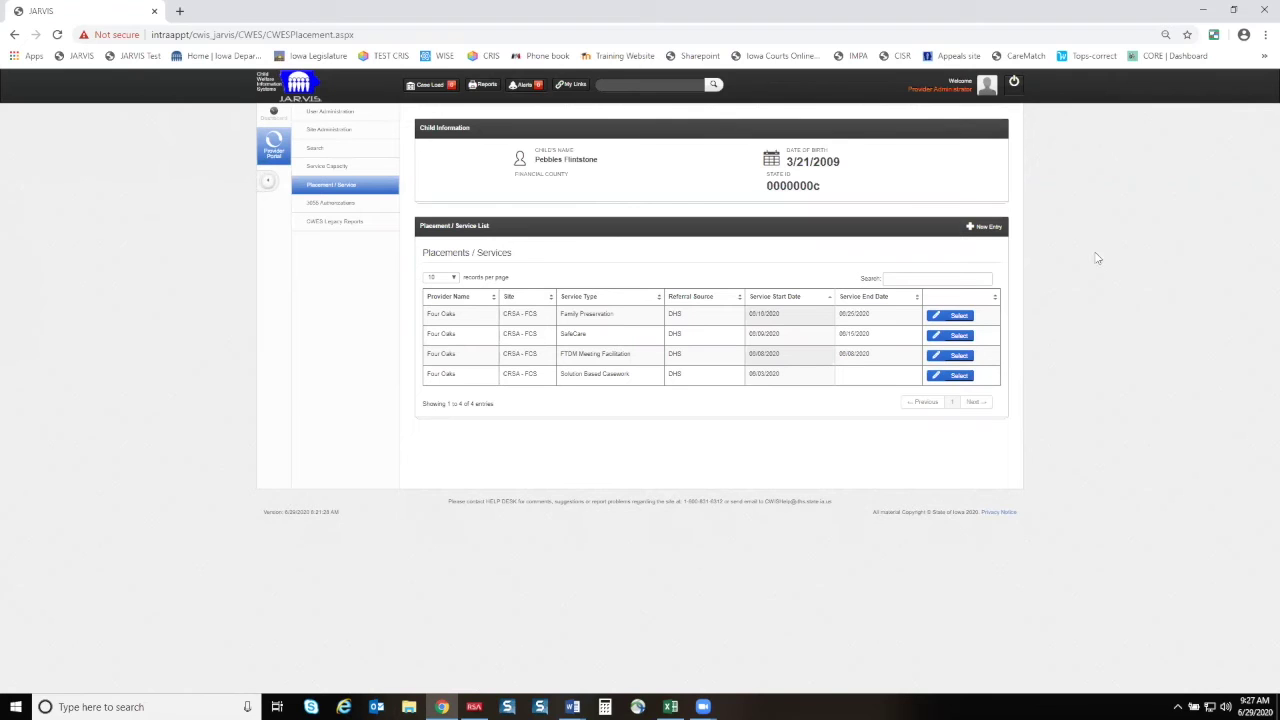
Start a new Four Oaks entry at the Independence site for Qualified Residential Treatment Program (QRTP), with DHS as the referral source.
click(998, 228)
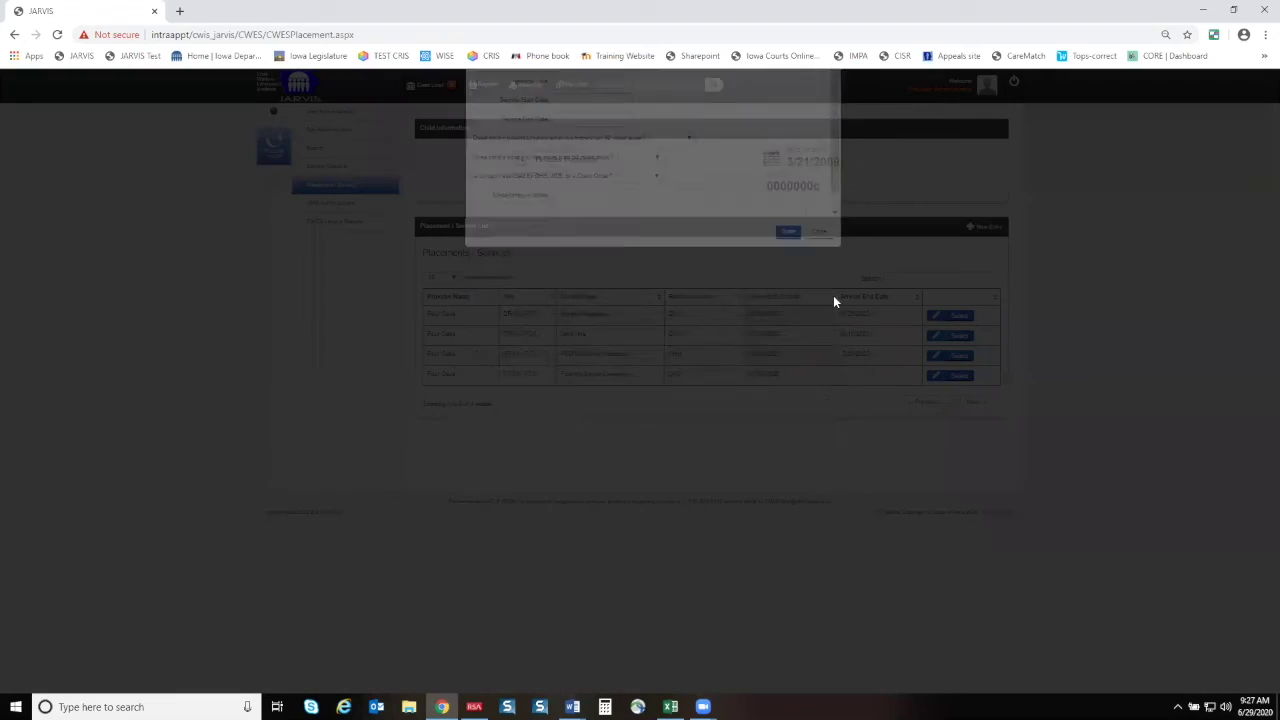
click(607, 243)
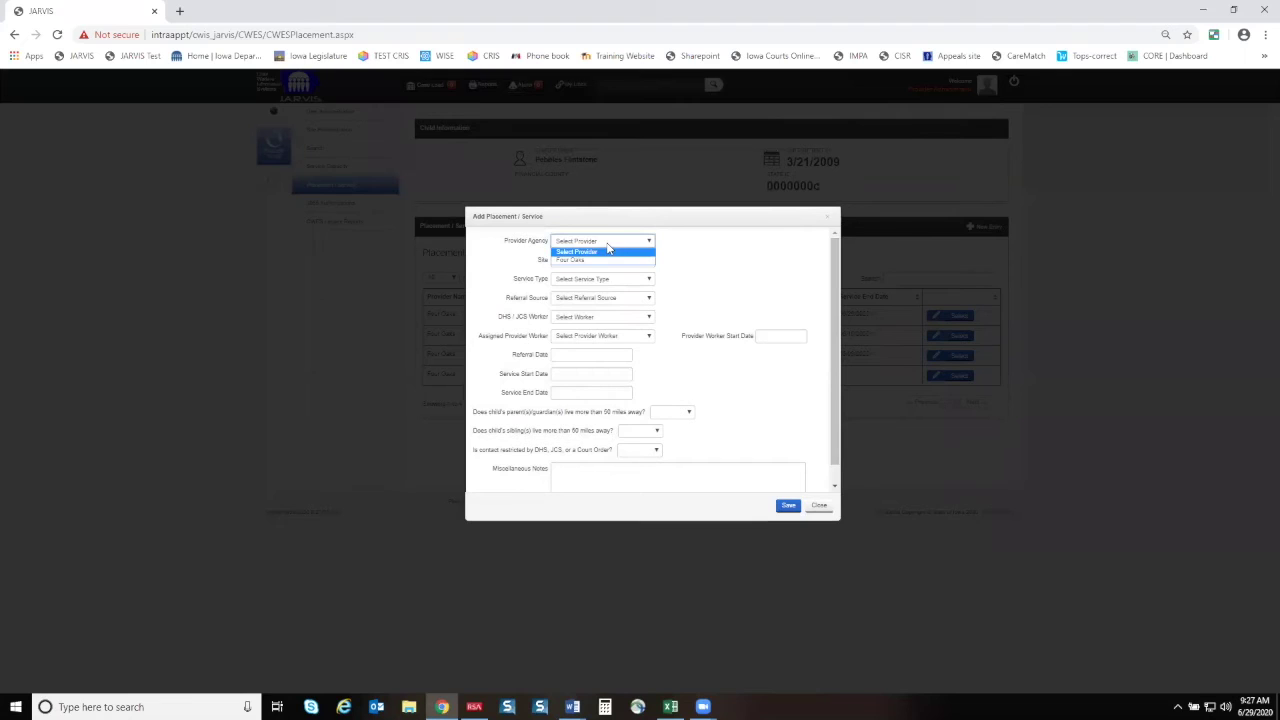
click(601, 261)
click(600, 261)
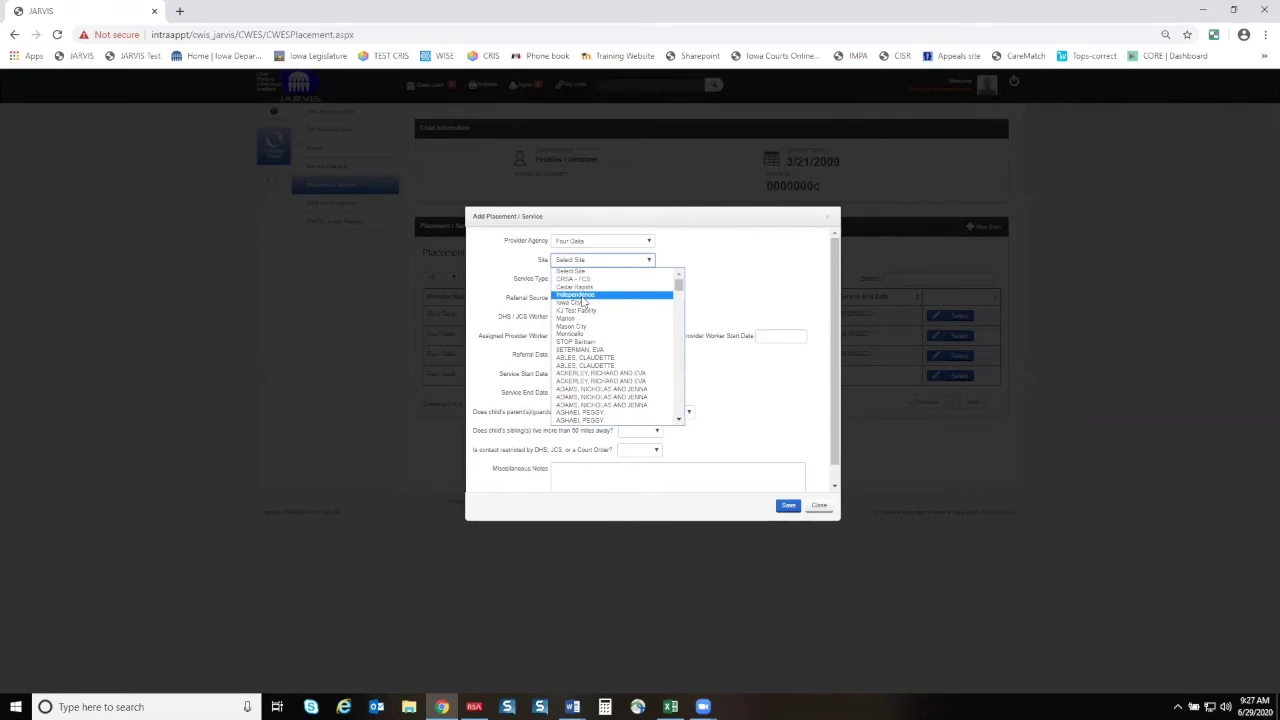
click(584, 296)
click(592, 279)
click(592, 313)
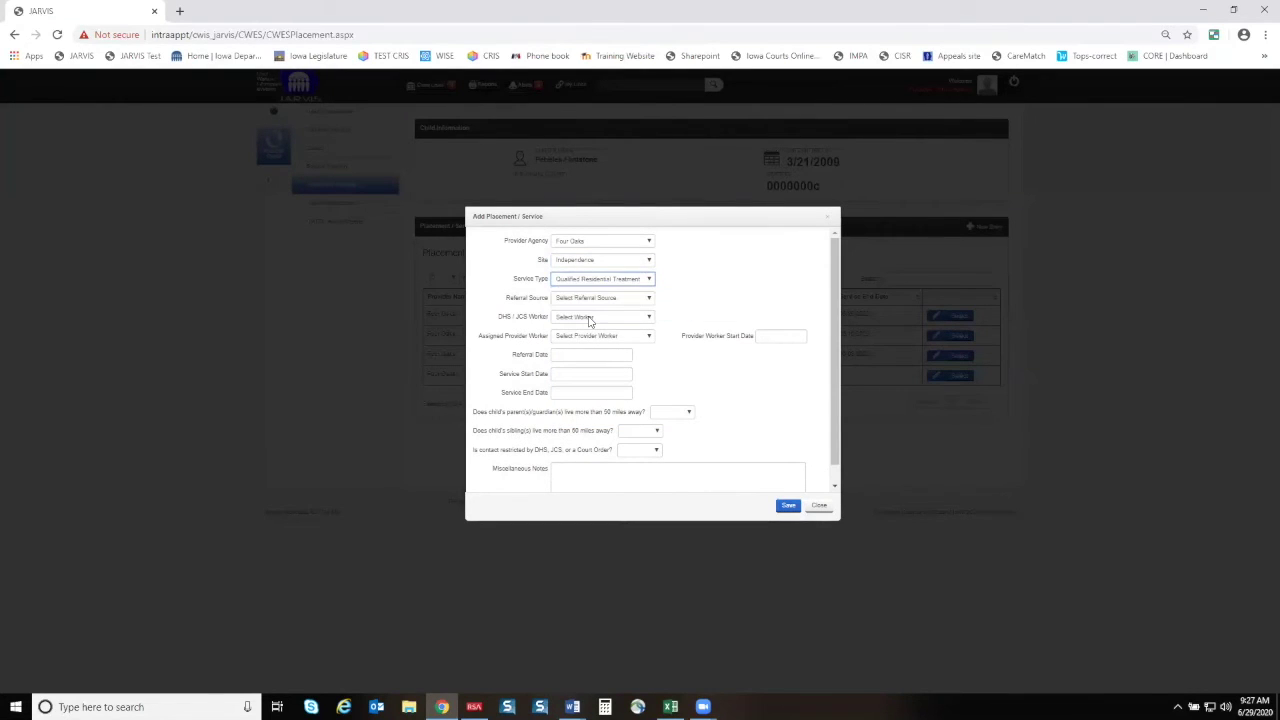
click(593, 300)
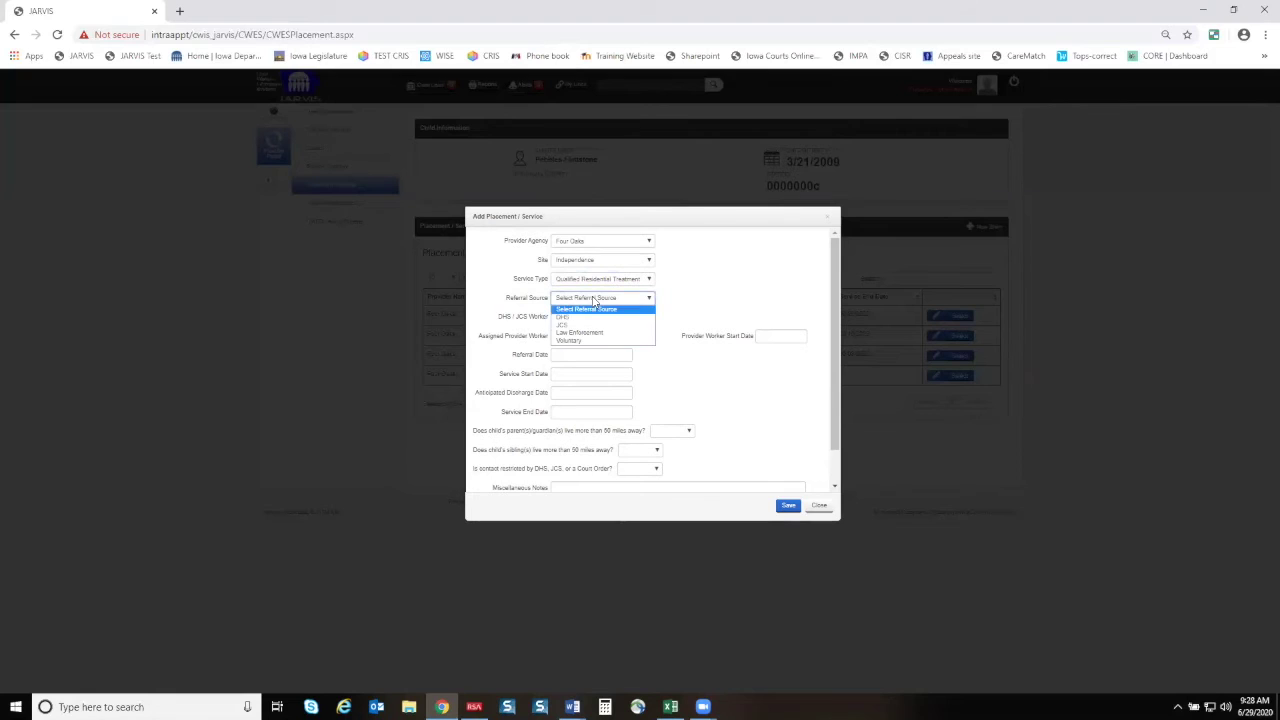
click(587, 317)
Assign the social worker as DHS / JCS worker and the provider worker as assigned provider worker on the QRTP entry.
click(587, 317)
click(587, 317)
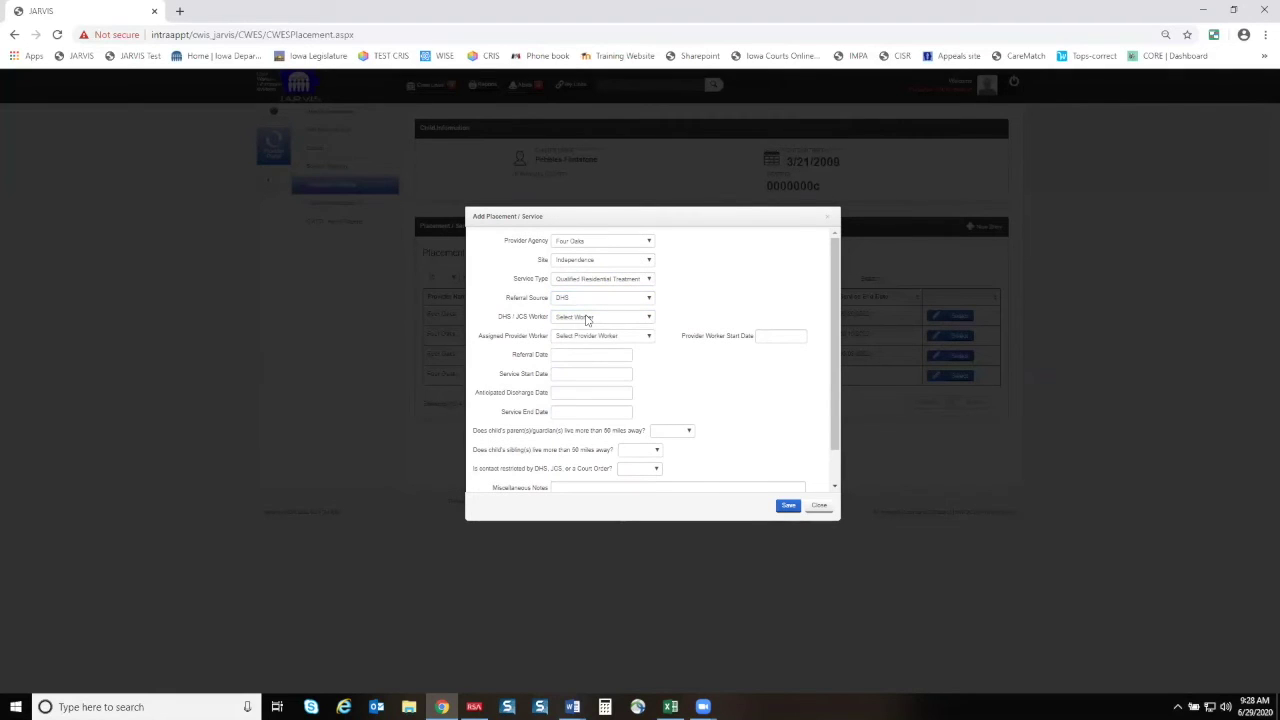
click(587, 317)
text(wor)
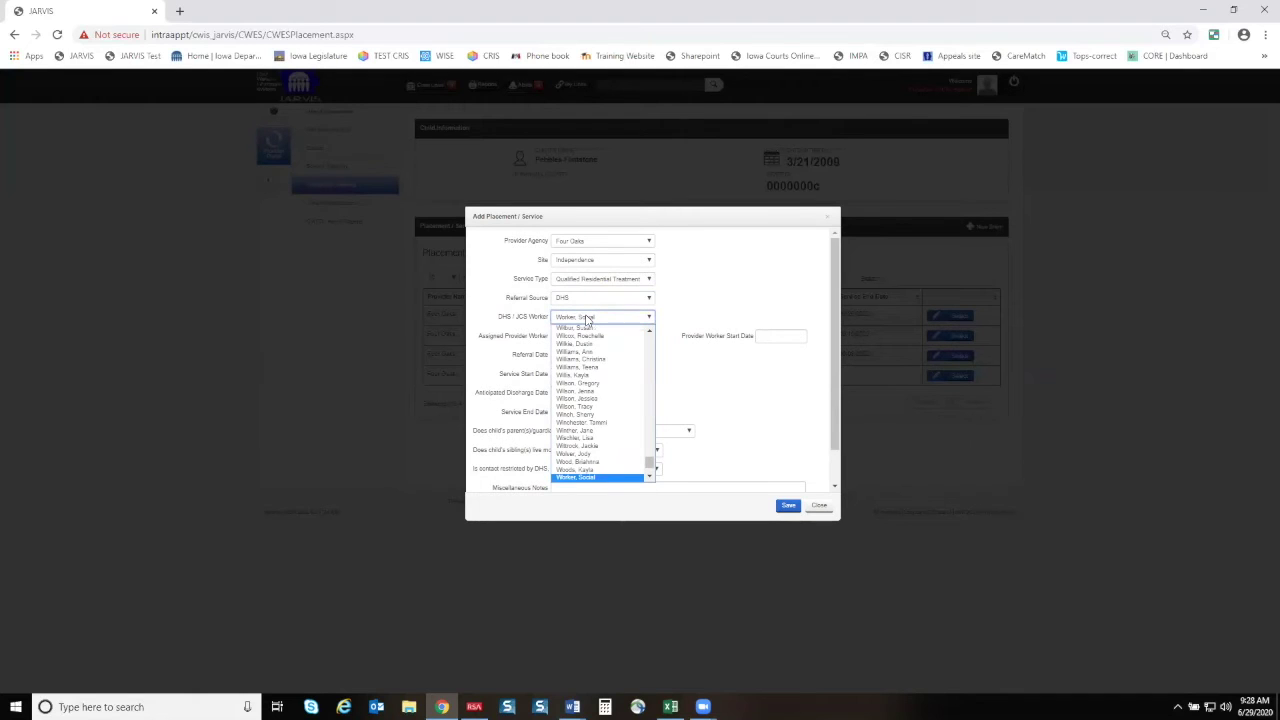
key(Return)
click(607, 340)
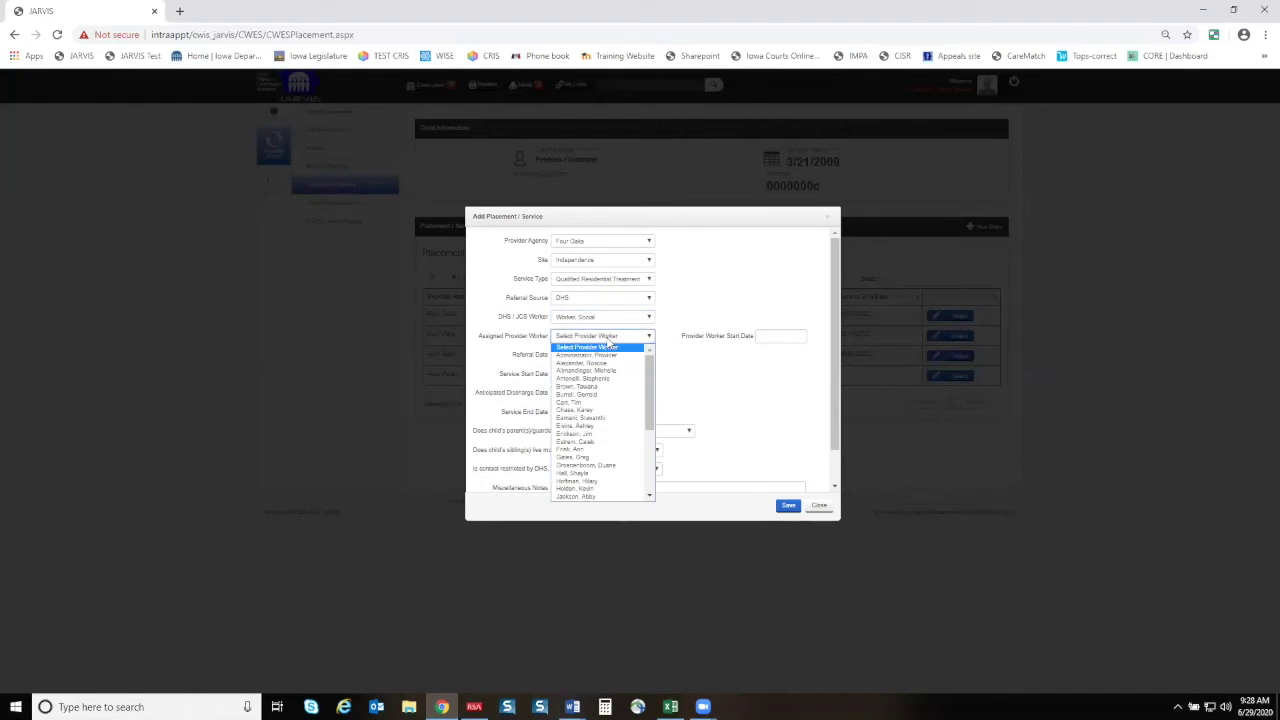
text(wor)
key(Return)
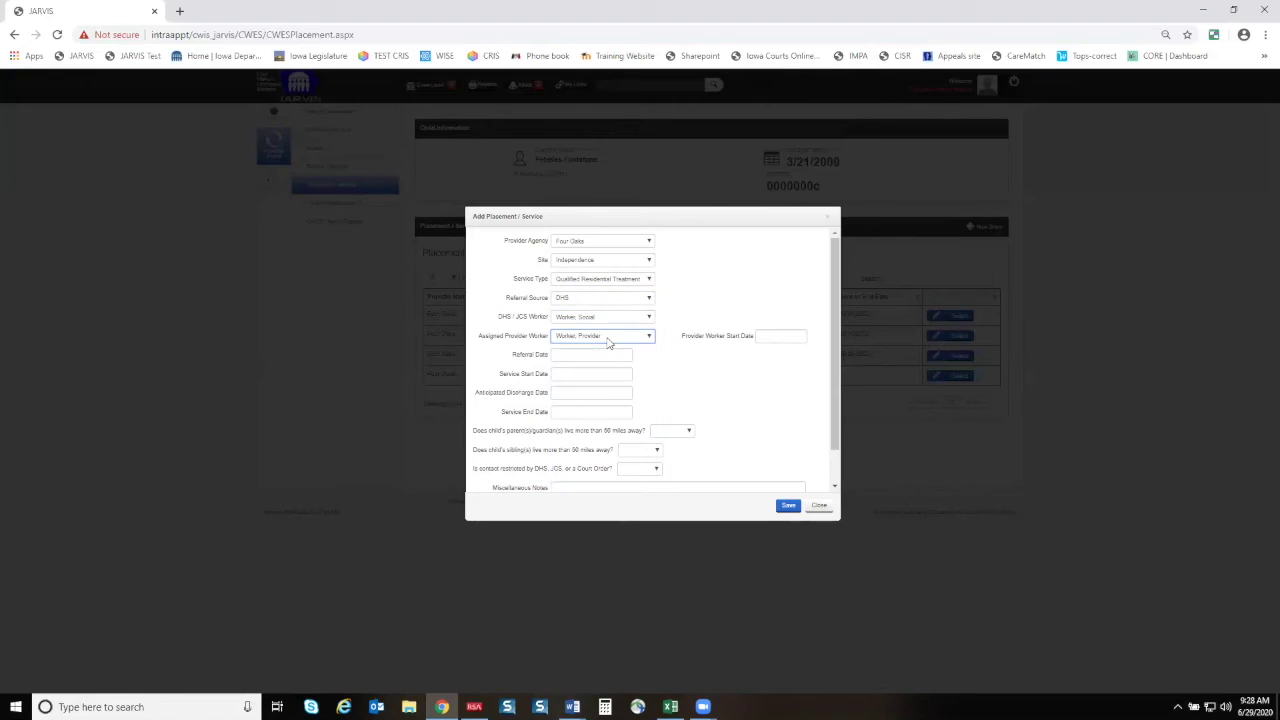
Set the QRTP entry's provider worker start date, referral date and service start date to 06/25/2020.
click(800, 337)
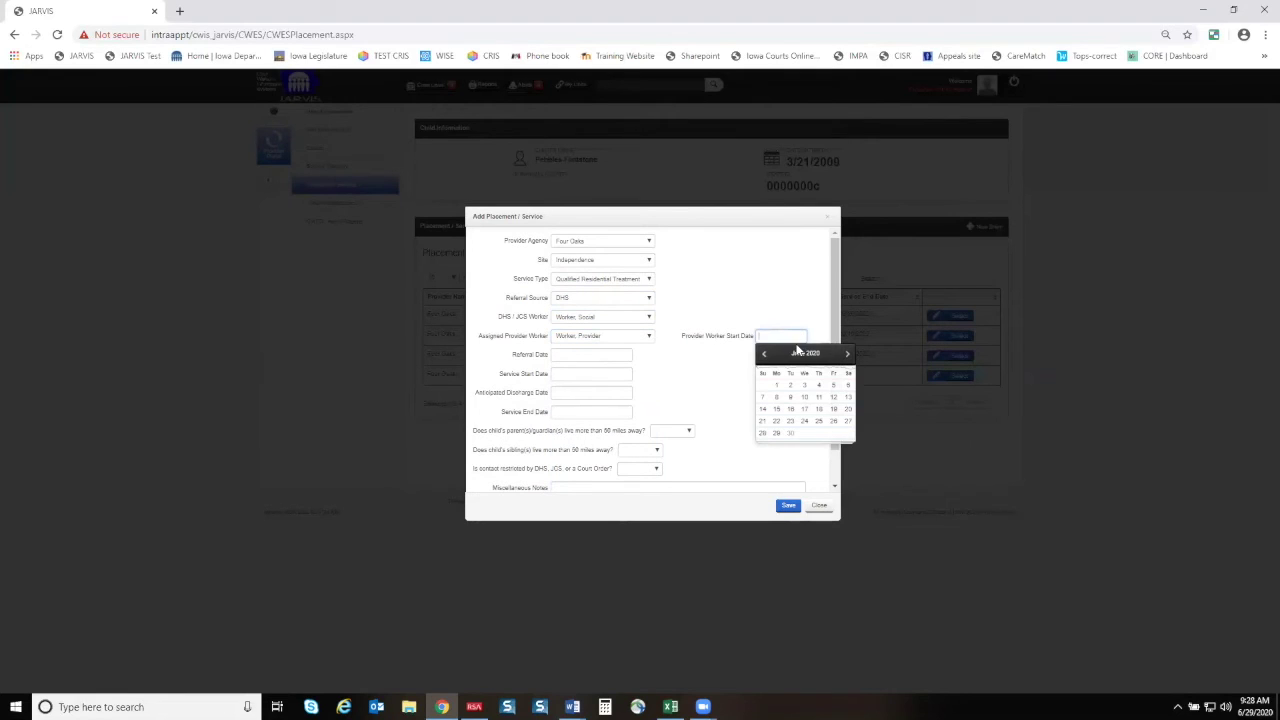
click(819, 421)
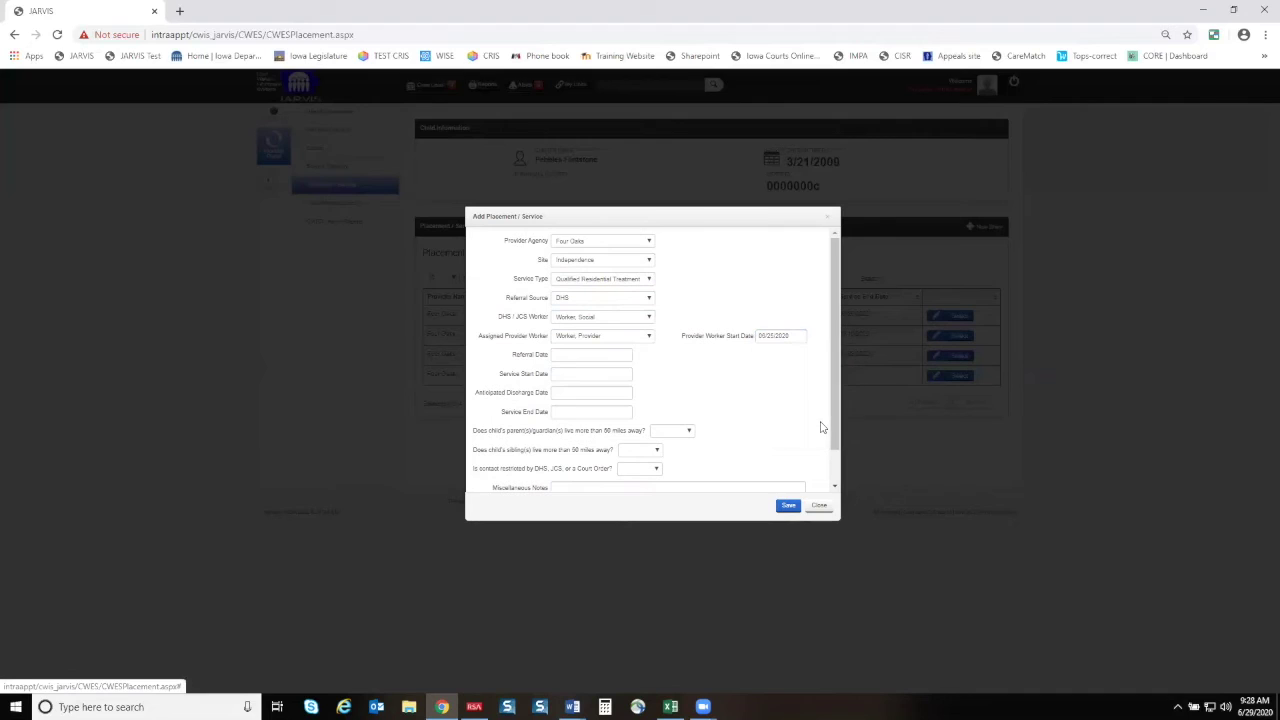
click(575, 358)
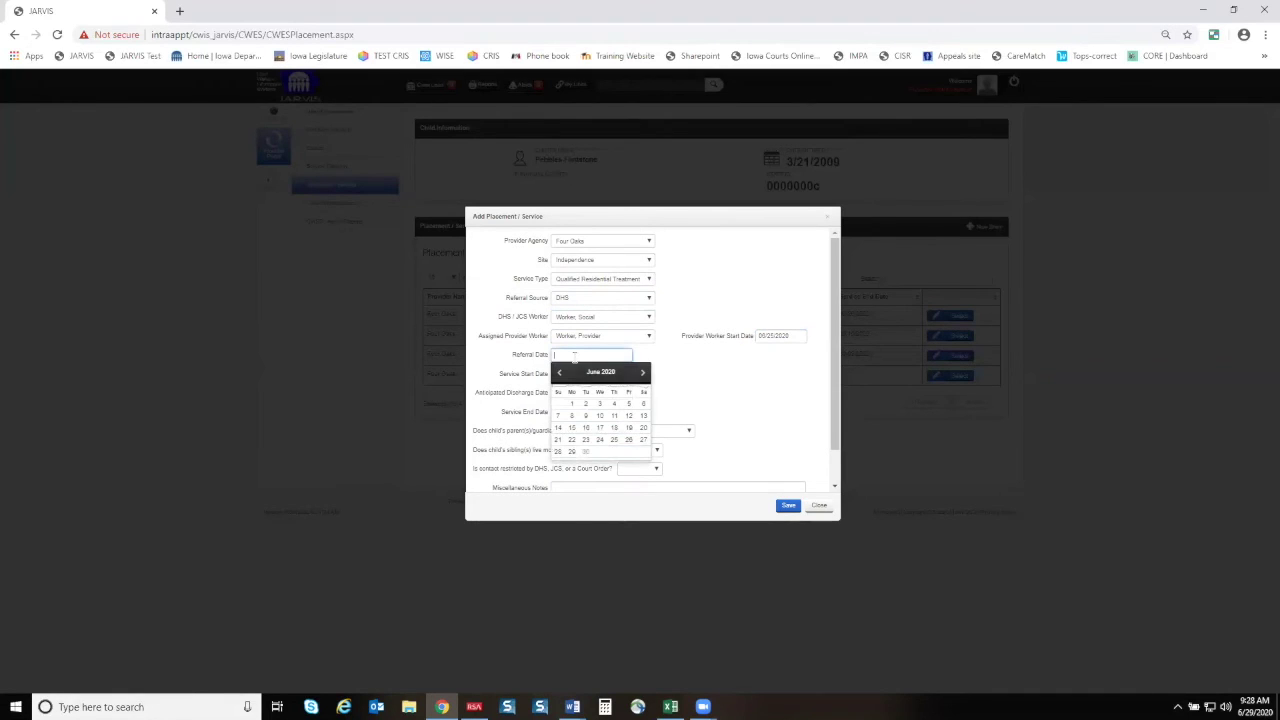
click(614, 441)
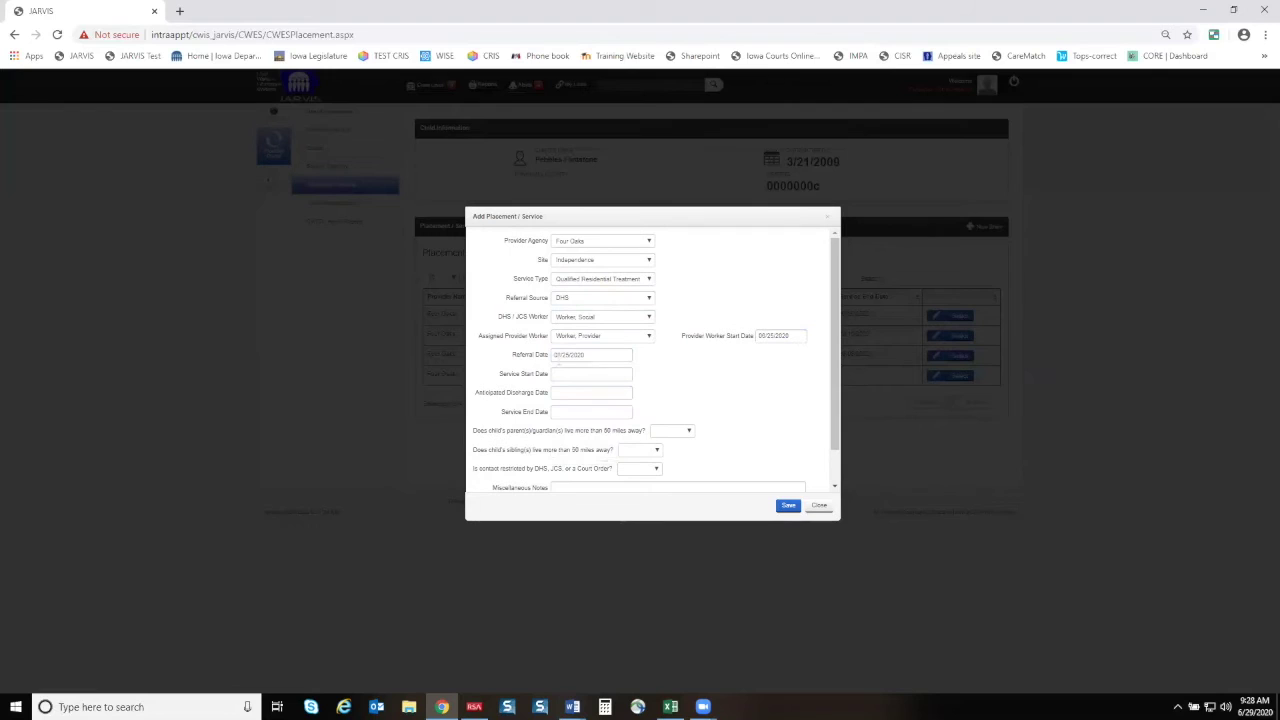
click(561, 373)
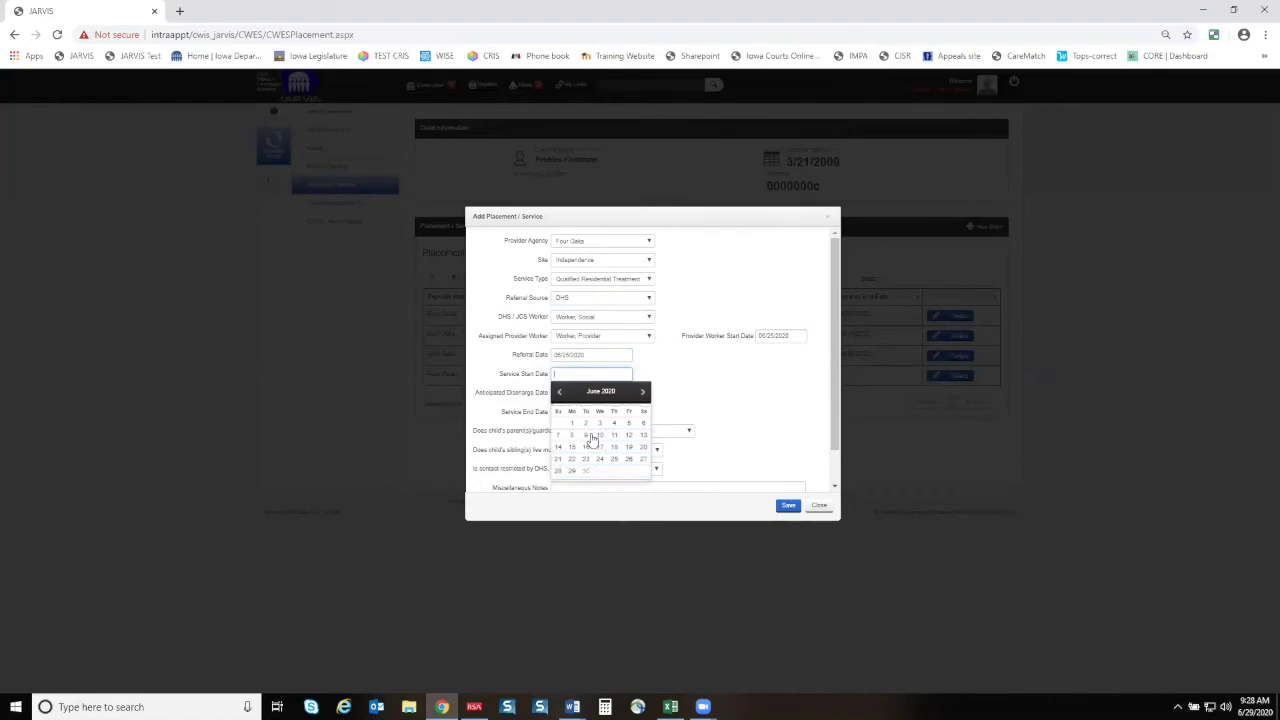
click(614, 458)
Set the QRTP entry's anticipated discharge date to 07/25/2020.
click(570, 393)
text(09)
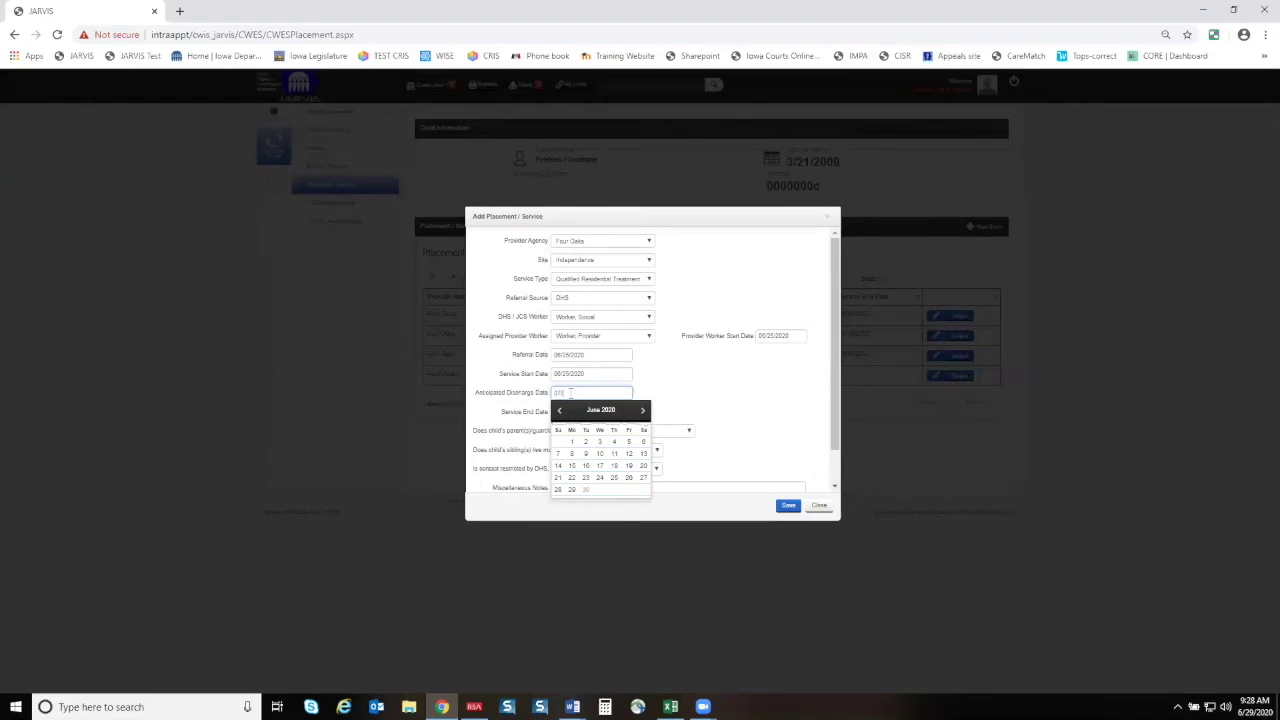
text(/25/2020)
click(717, 405)
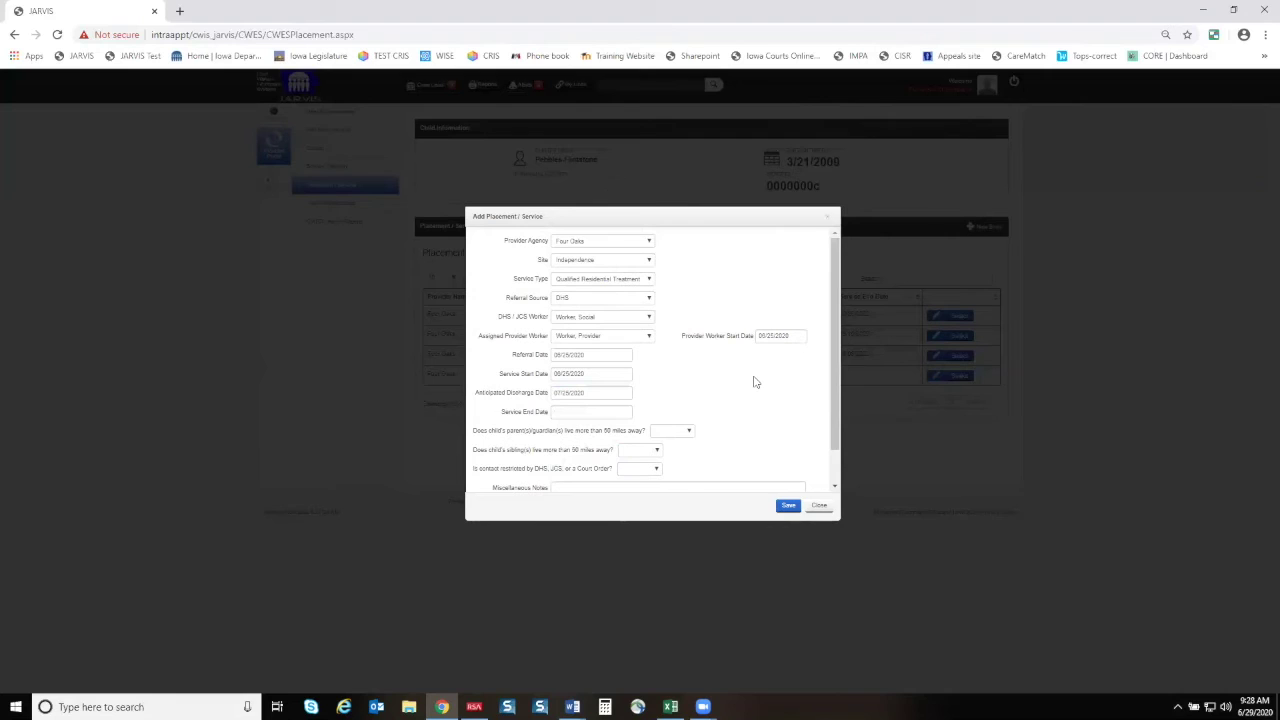
Answer No for parents over 50 miles away, N/A for siblings and Yes for restricted contact, and save the QRTP entry.
scroll(755, 382, down, 1)
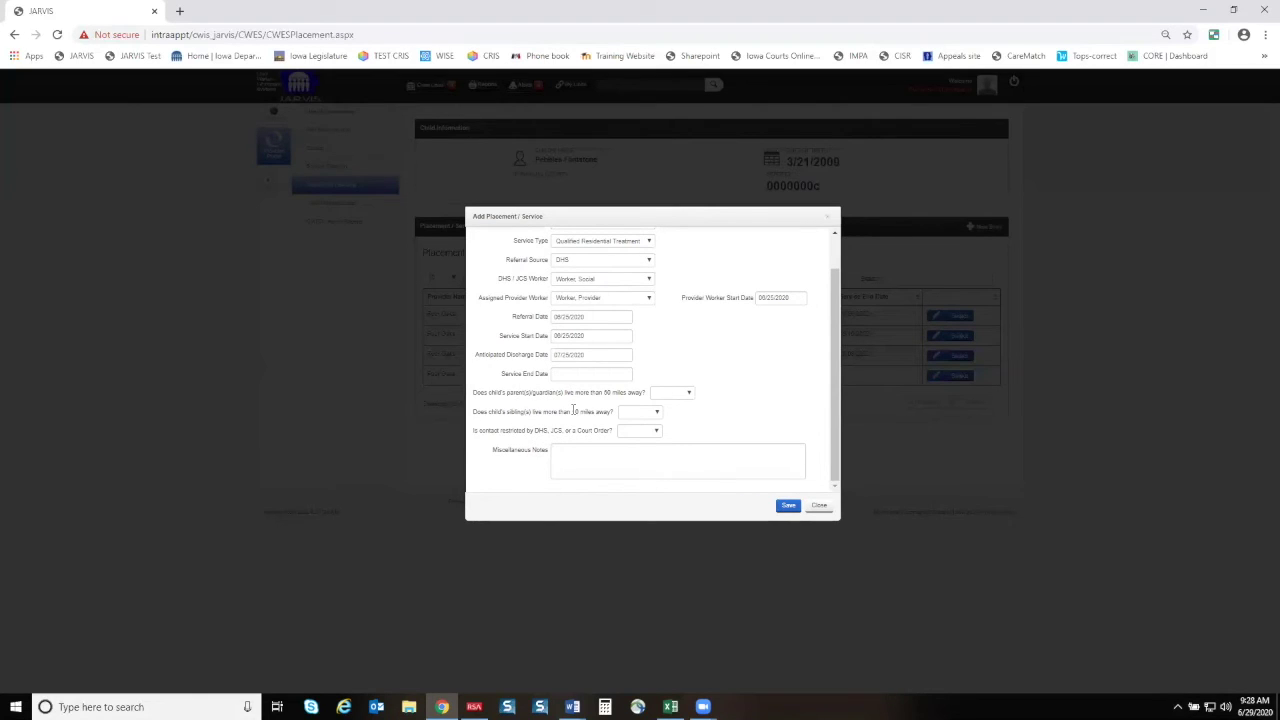
click(672, 394)
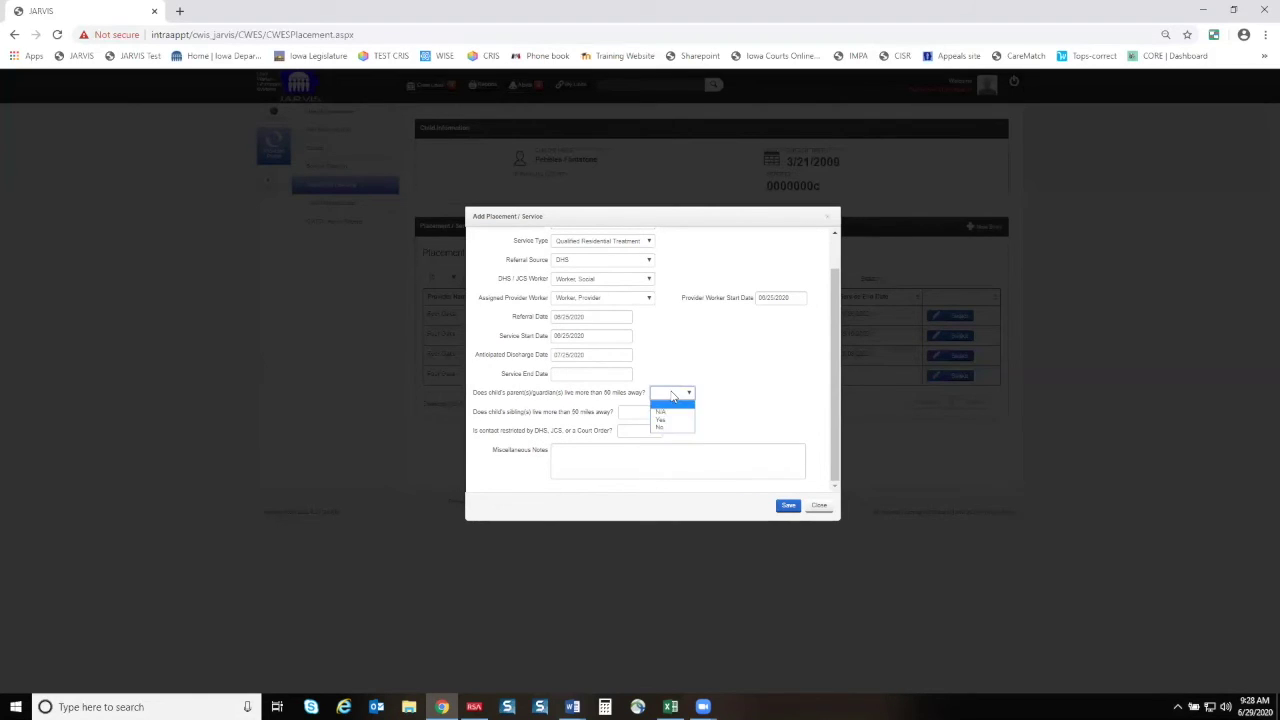
click(673, 430)
click(652, 414)
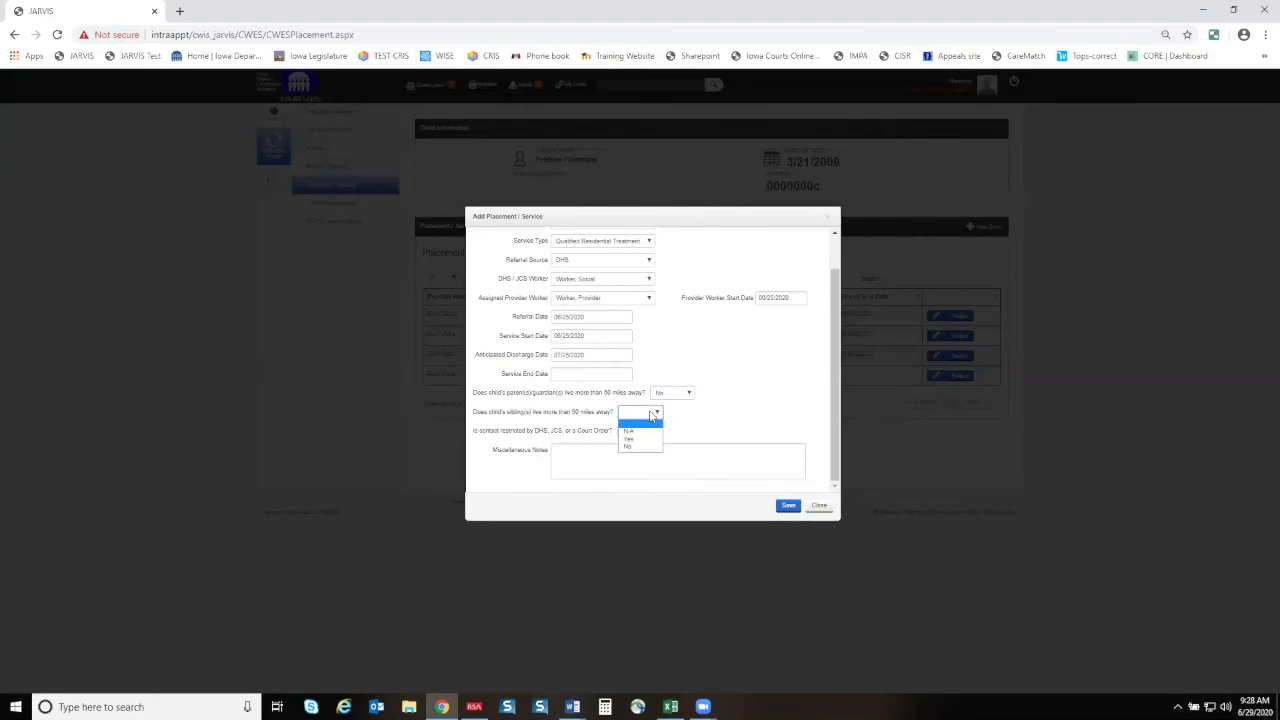
click(640, 431)
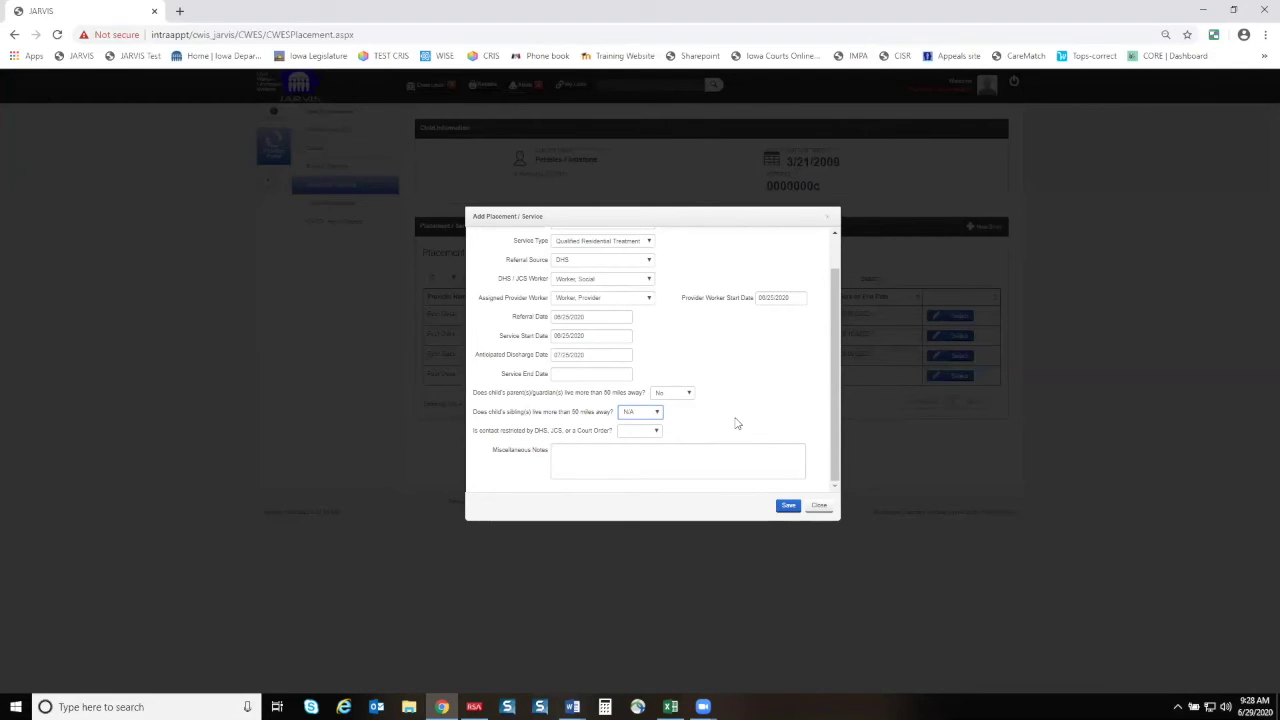
click(655, 432)
click(649, 442)
click(788, 505)
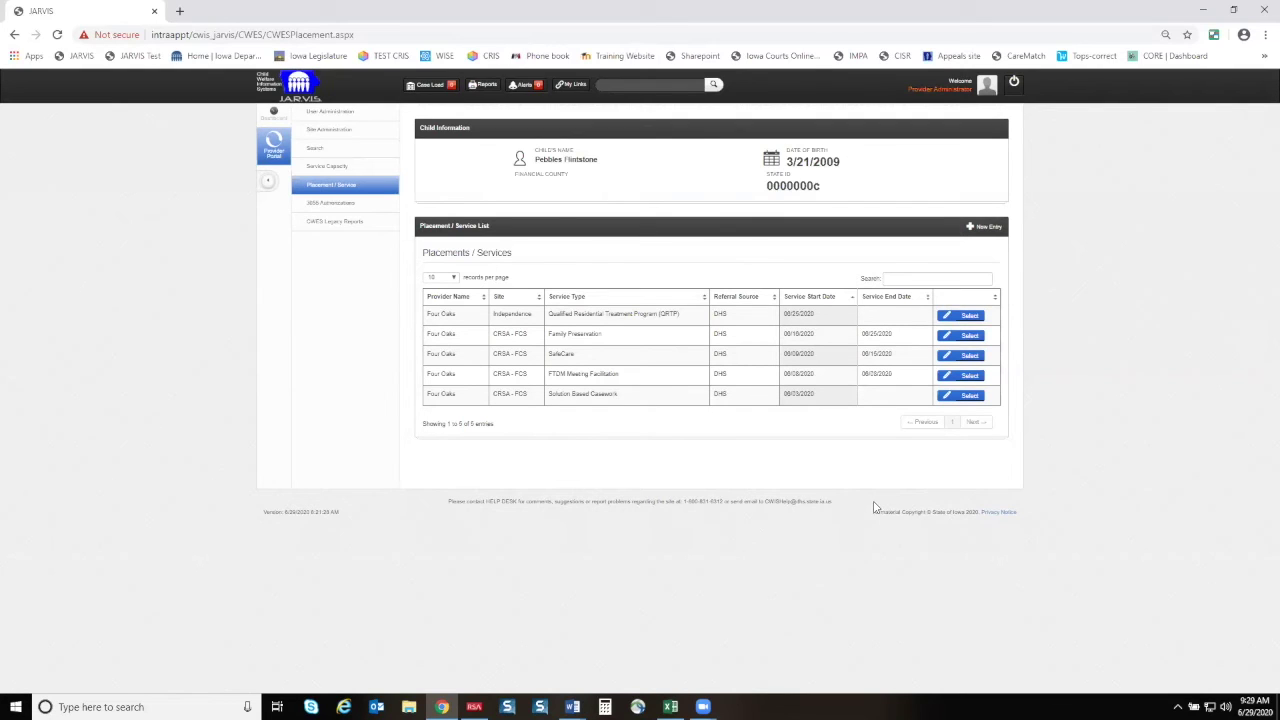
End the Solution Based Casework service by saving a service end date of 06/26/2020.
click(960, 396)
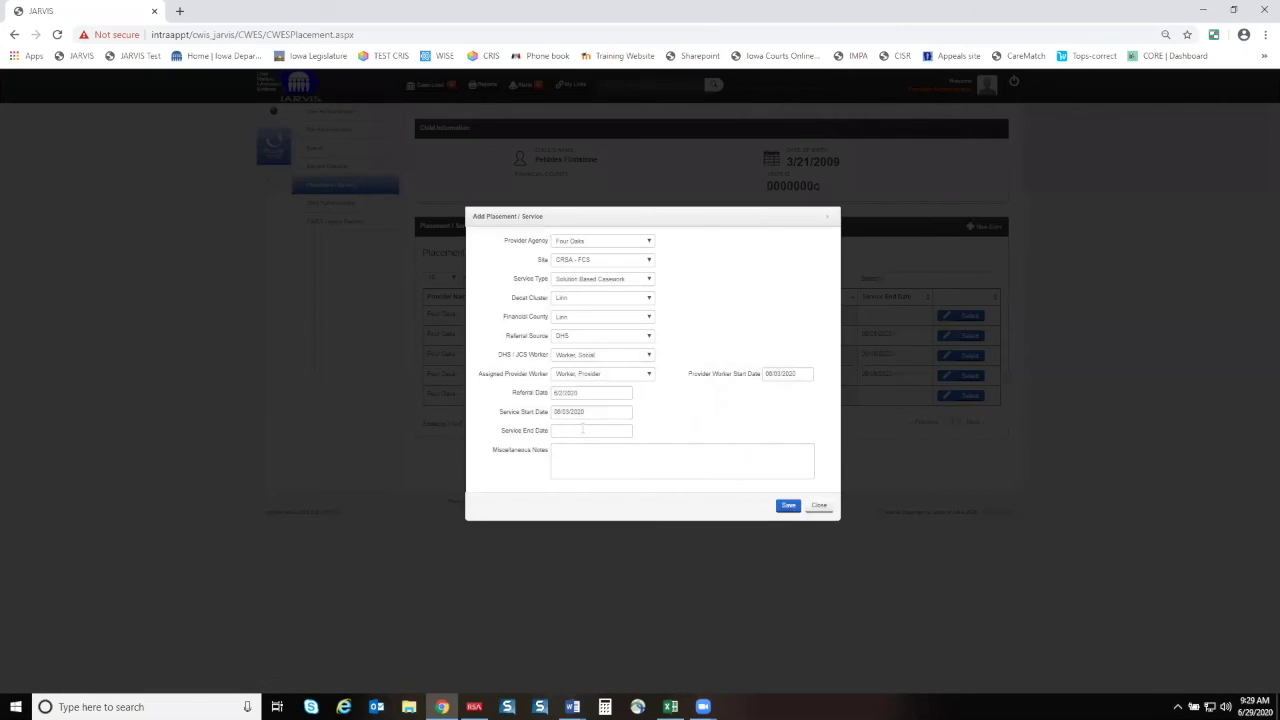
click(583, 429)
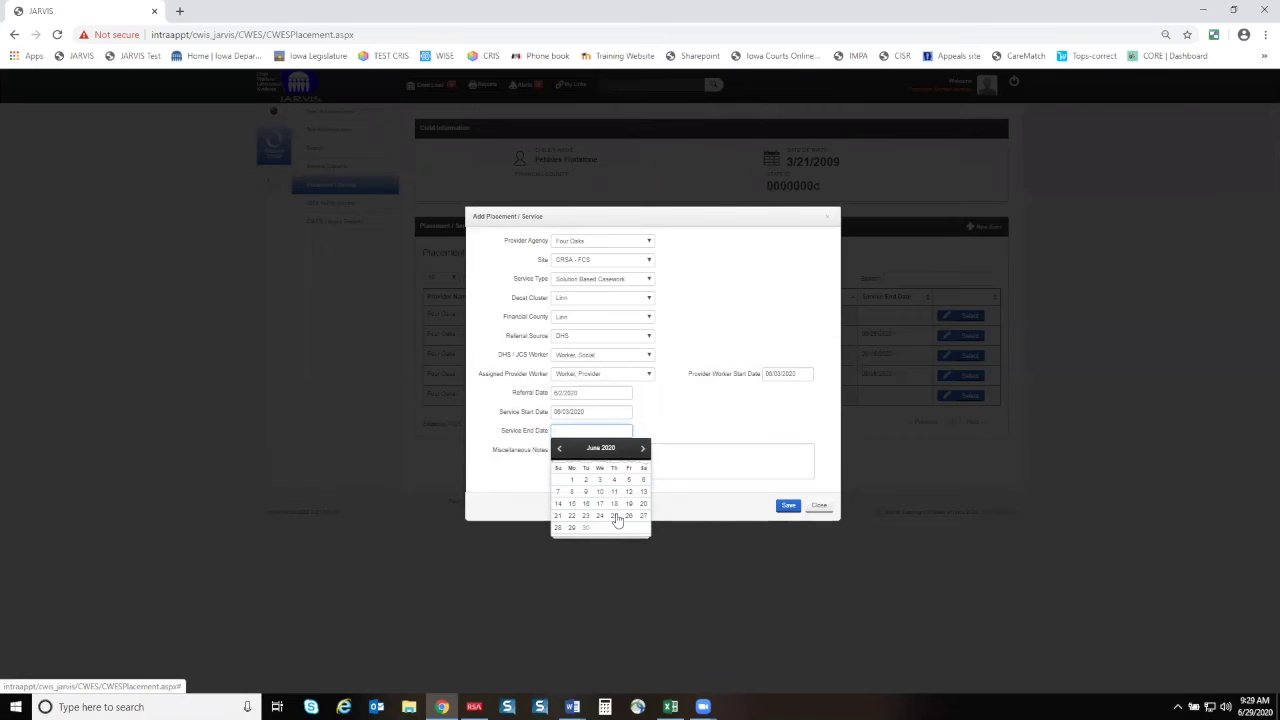
click(628, 515)
click(788, 506)
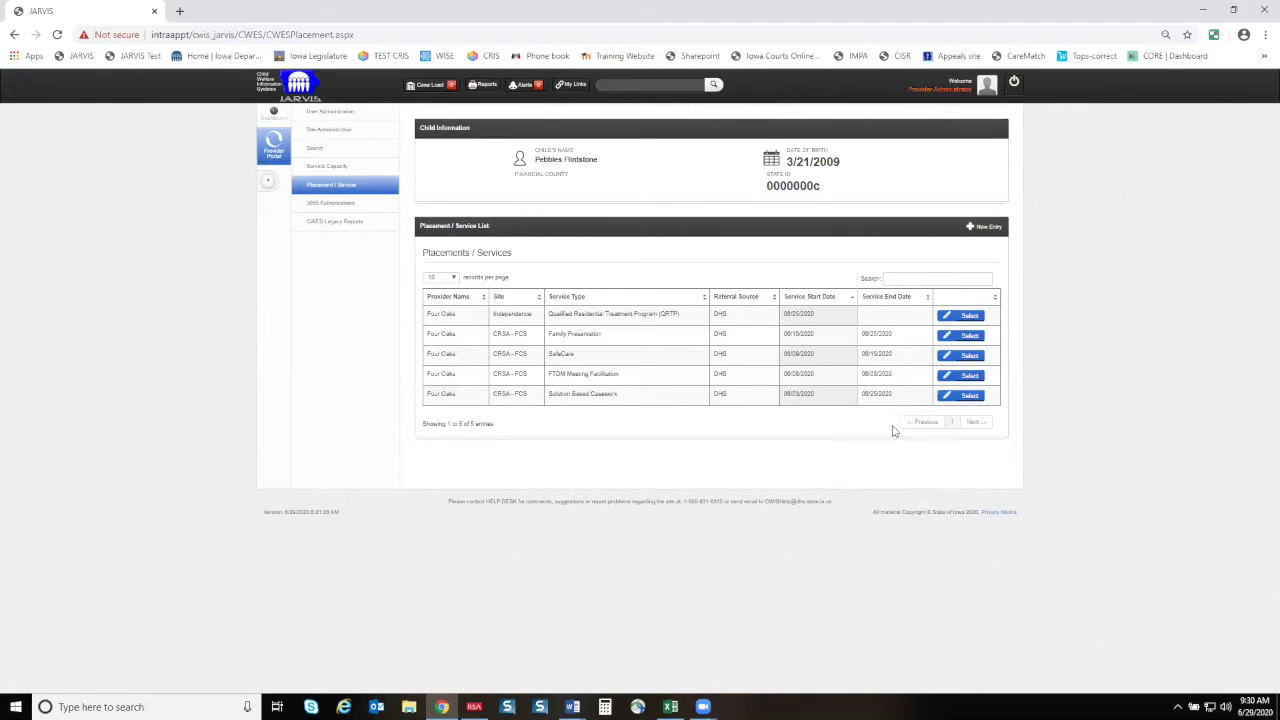
Open the Qualified Residential Treatment Program (QRTP) service entry and set its service end date to 06/28/2020.
click(950, 316)
scroll(553, 390, down, 1)
click(590, 374)
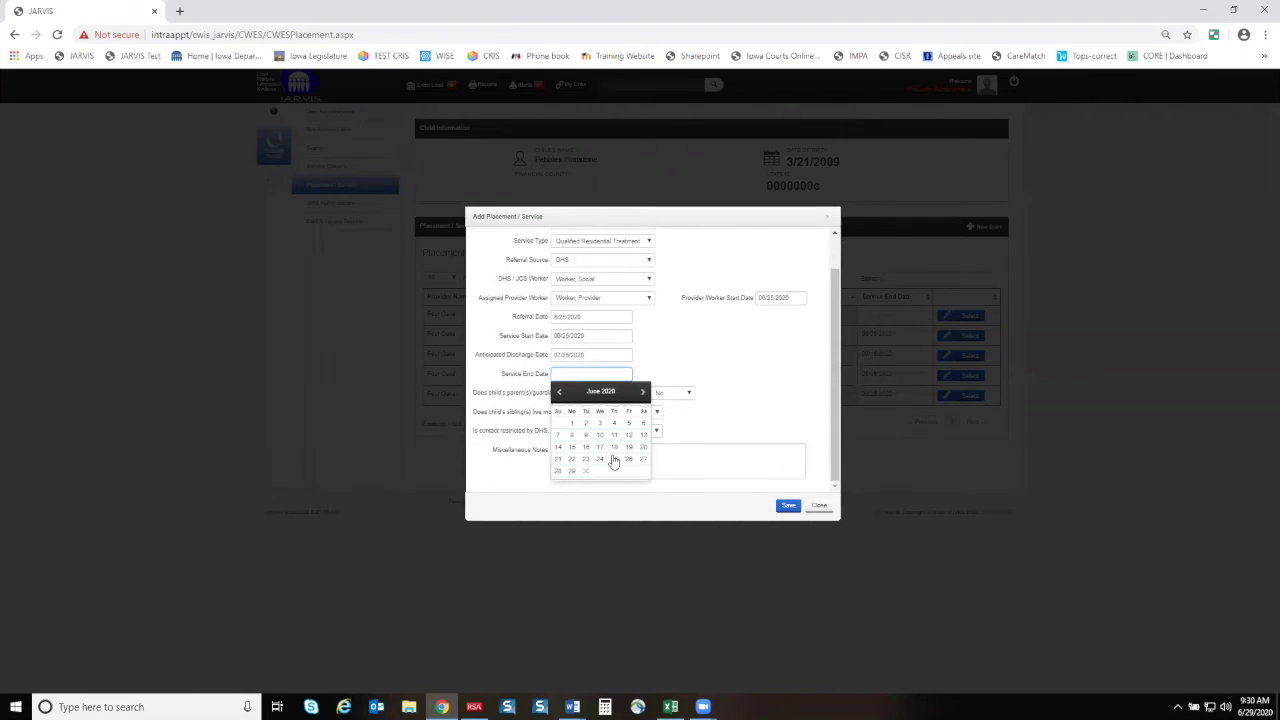
click(557, 471)
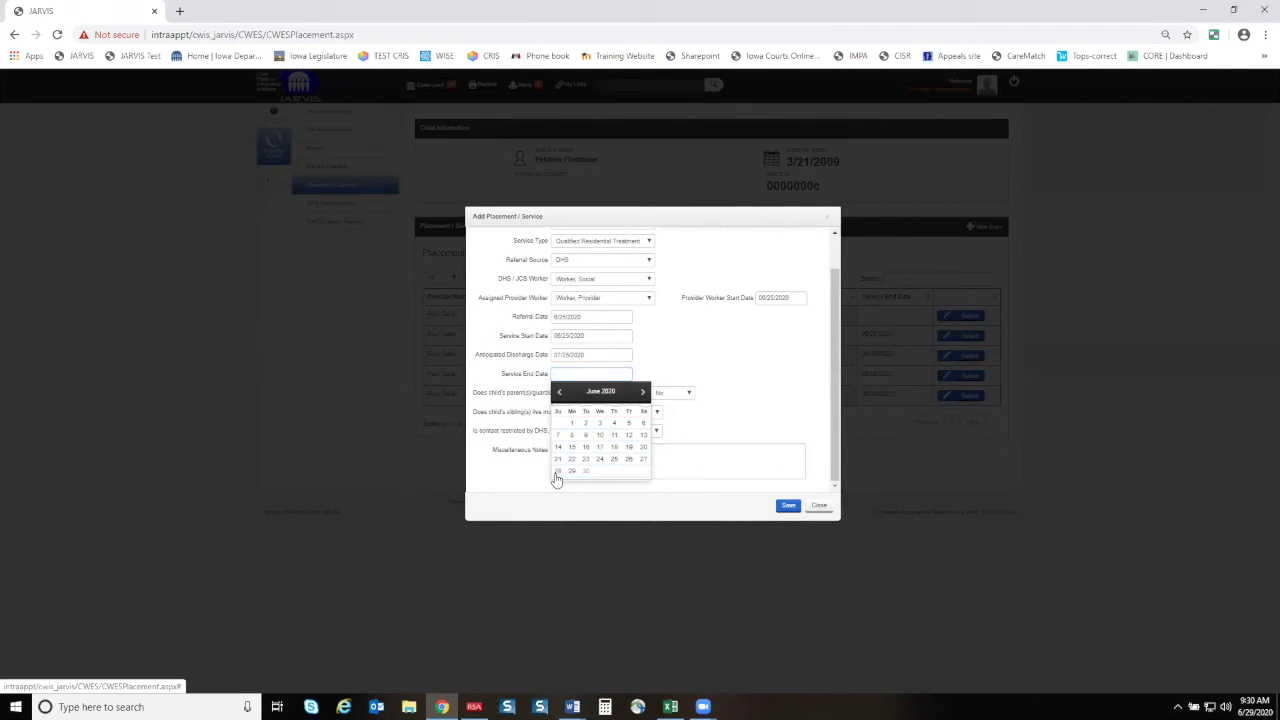
scroll(556, 480, up, 1)
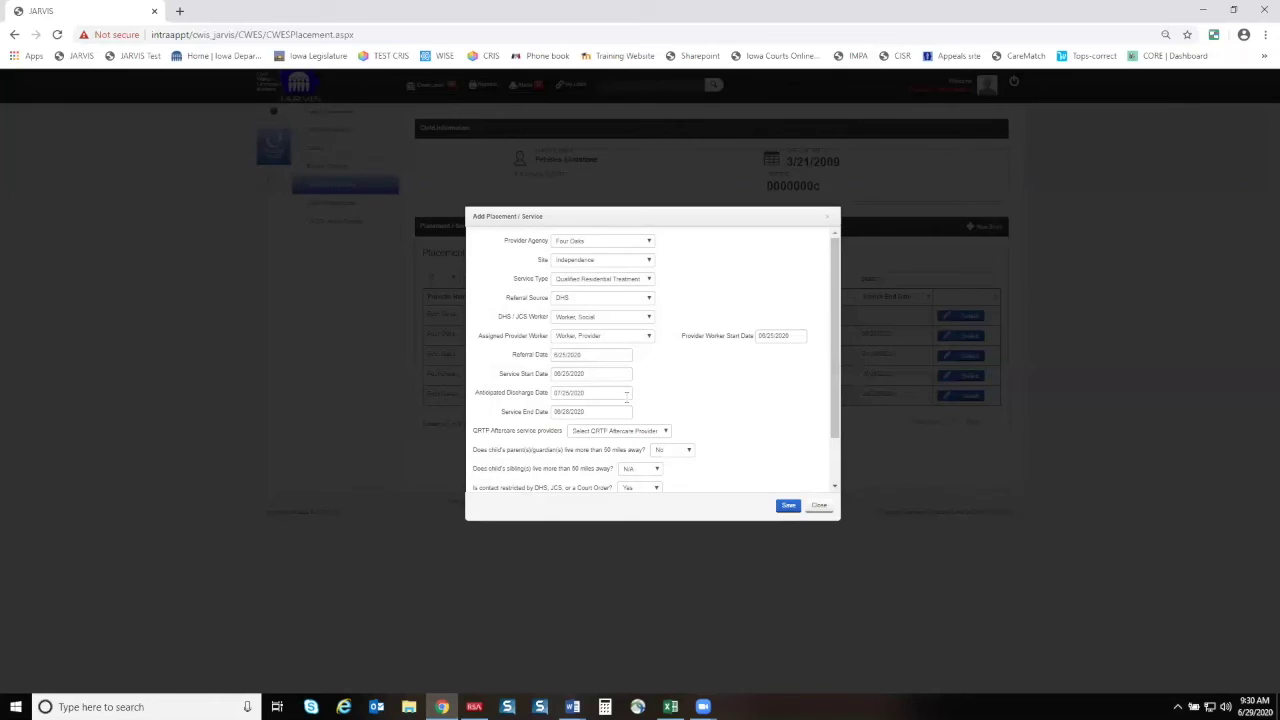
Choose Four Oaks - CRSA - FCS as the QRTP aftercare service provider and save the QRTP entry.
click(620, 431)
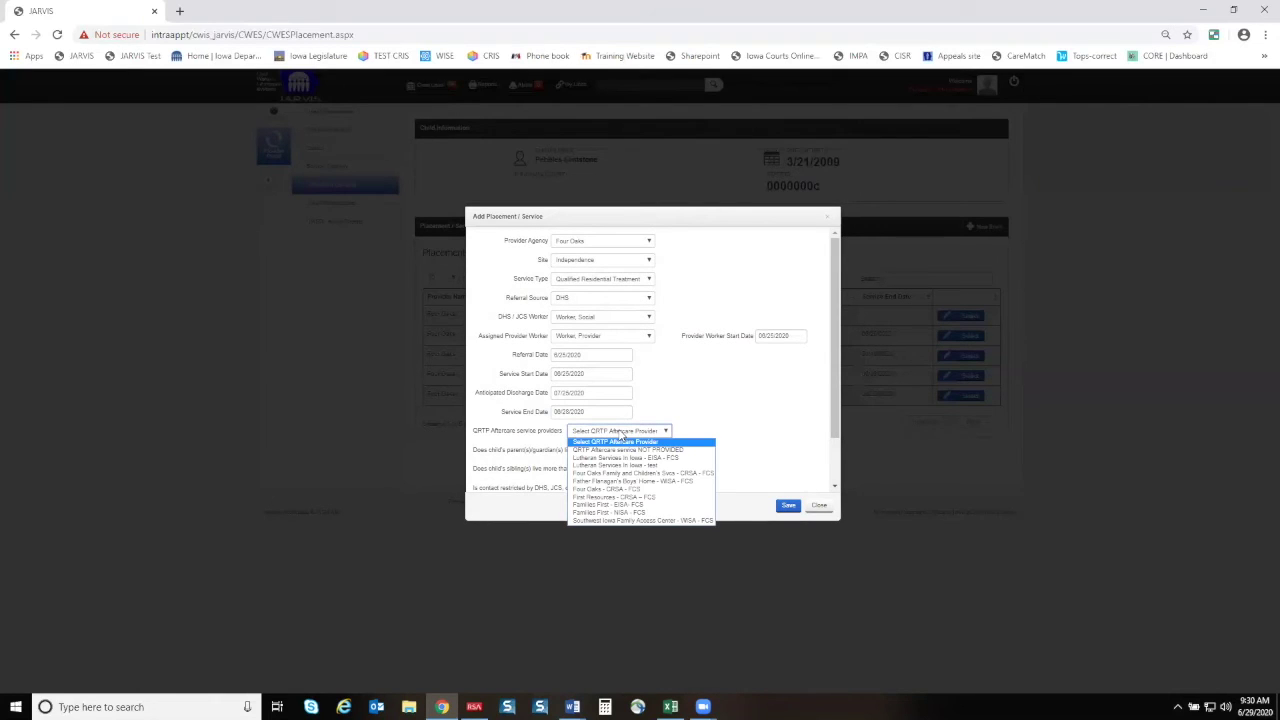
click(624, 489)
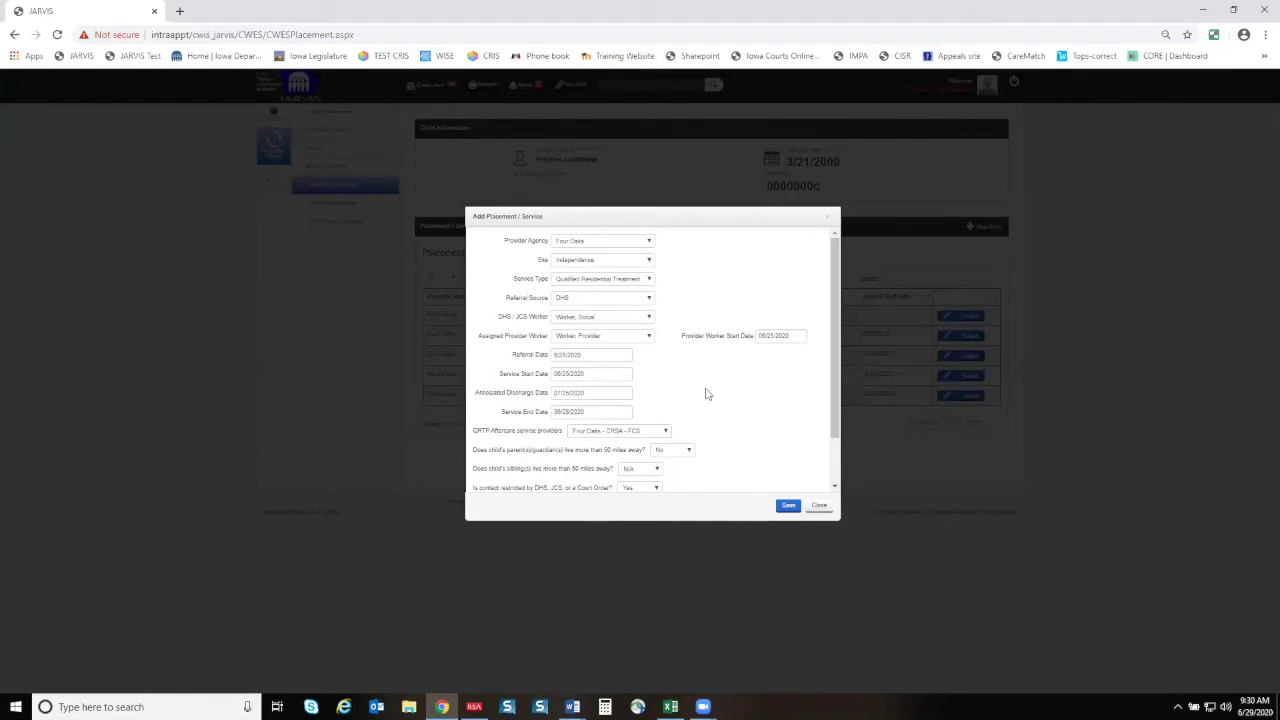
scroll(710, 396, down, 2)
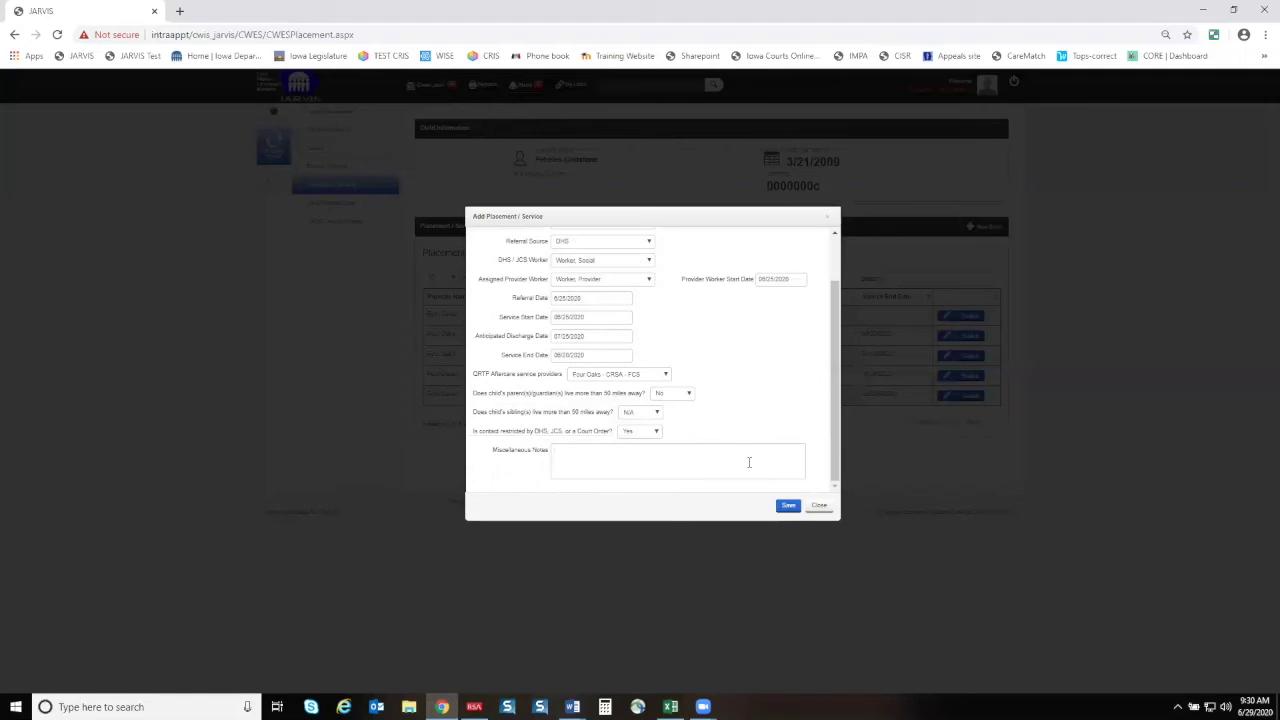
click(781, 507)
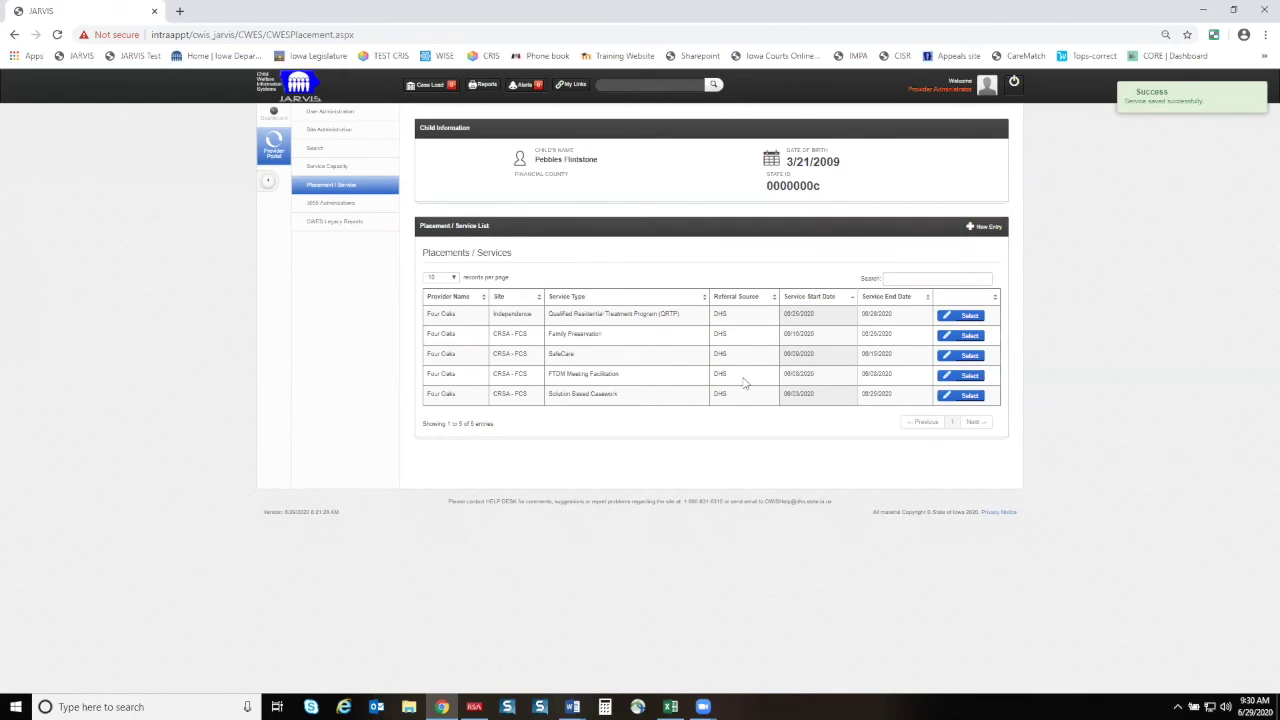
Start a new placement/service entry for Four Oaks, site CRSA - FCS, with service type Solution Based Casework – QRTP Post Discharge Services.
click(975, 236)
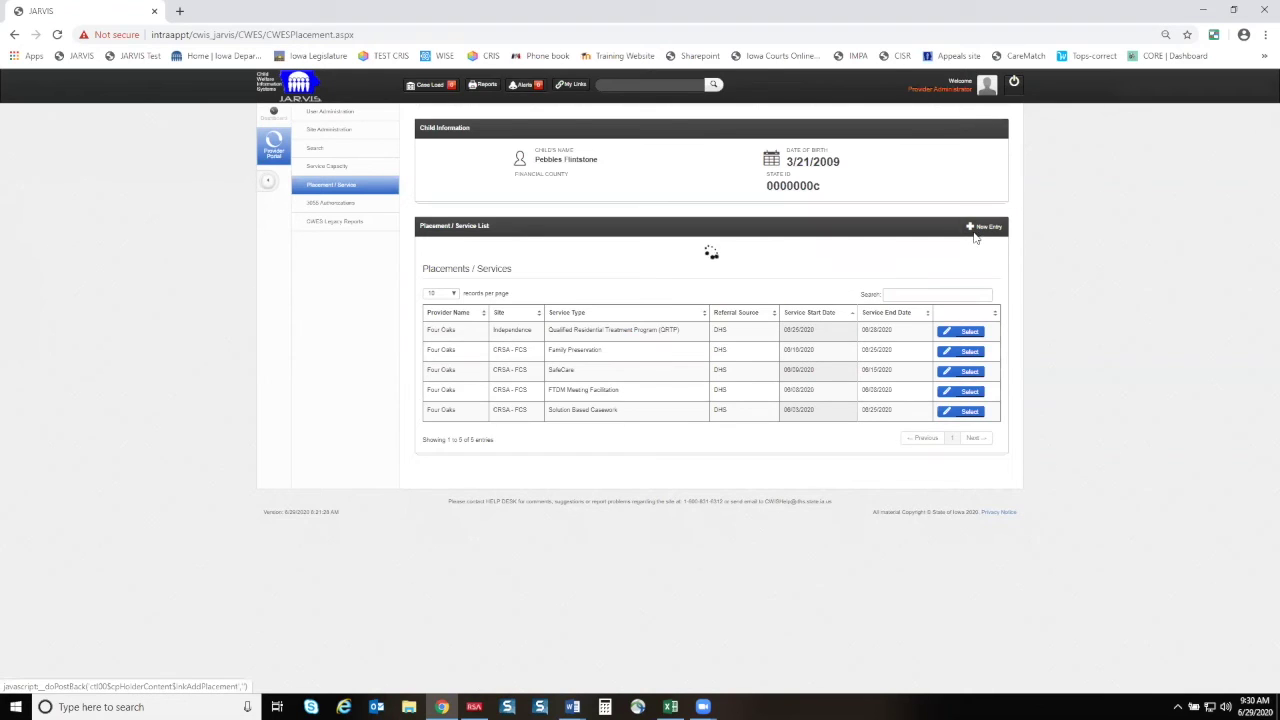
click(620, 243)
click(600, 260)
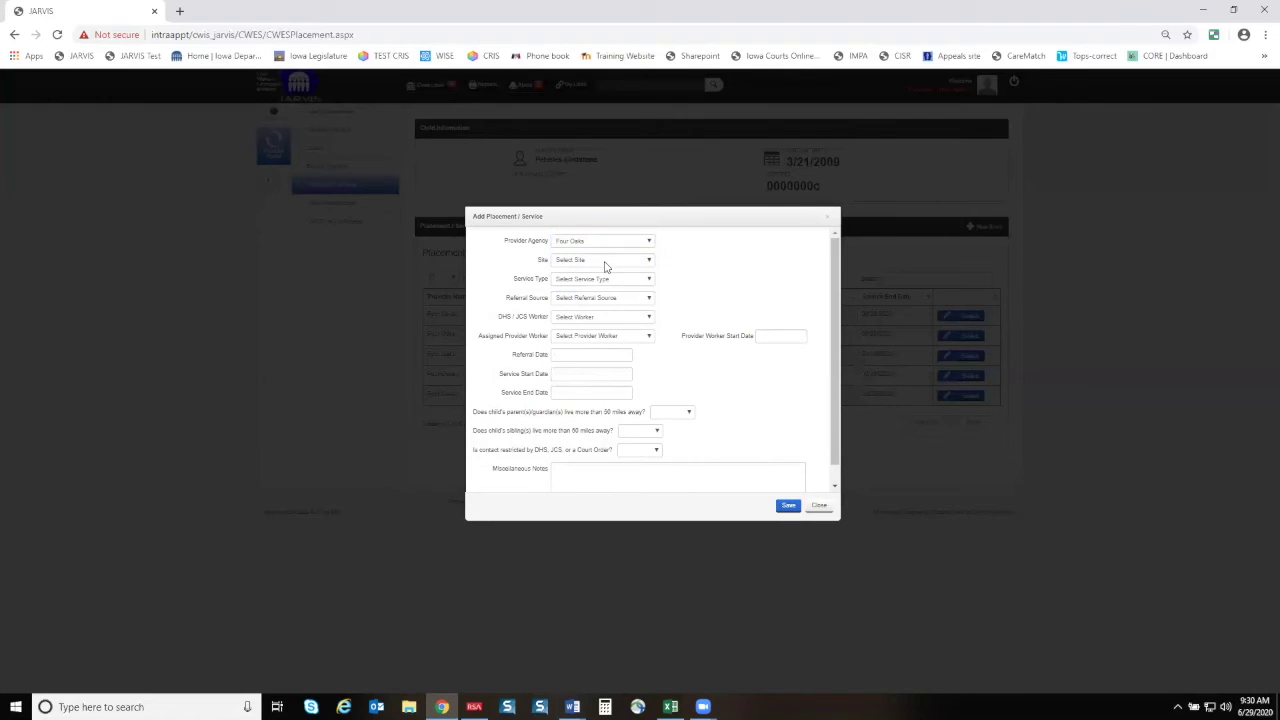
click(604, 262)
click(597, 279)
click(597, 280)
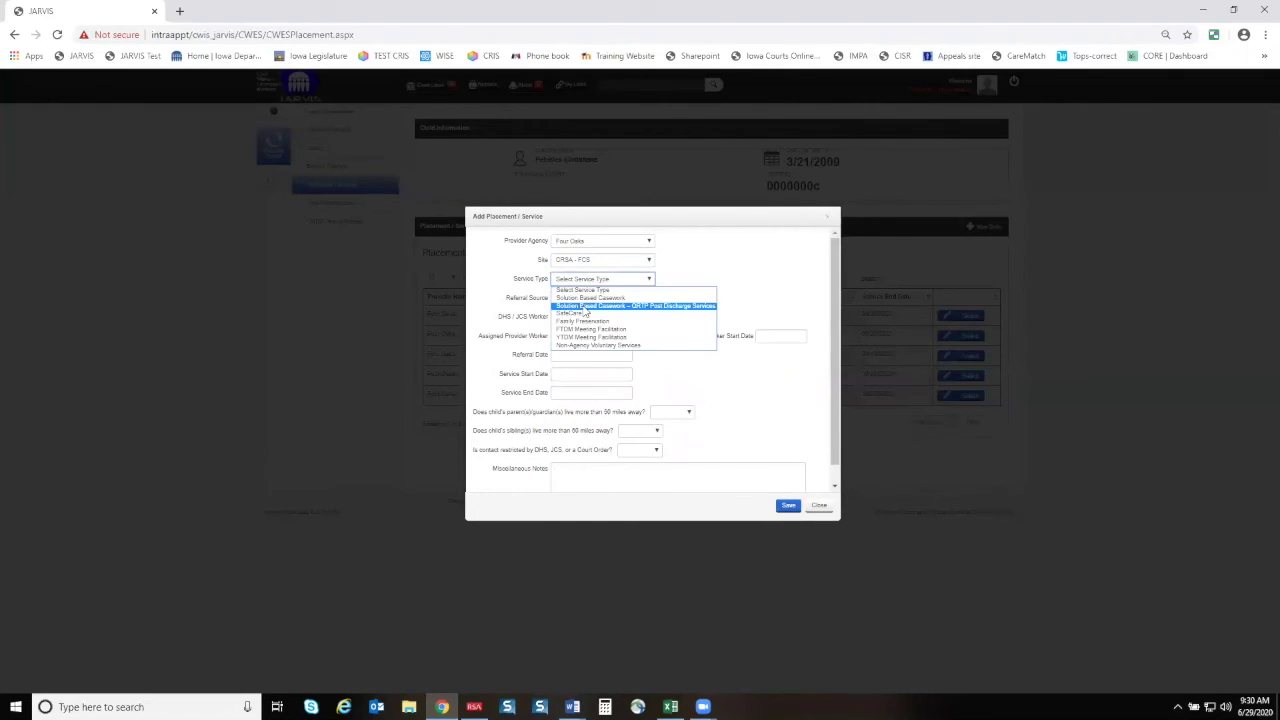
click(585, 306)
Set the new entry's decat cluster and financial county to Linn and its referral source to DHS.
click(582, 298)
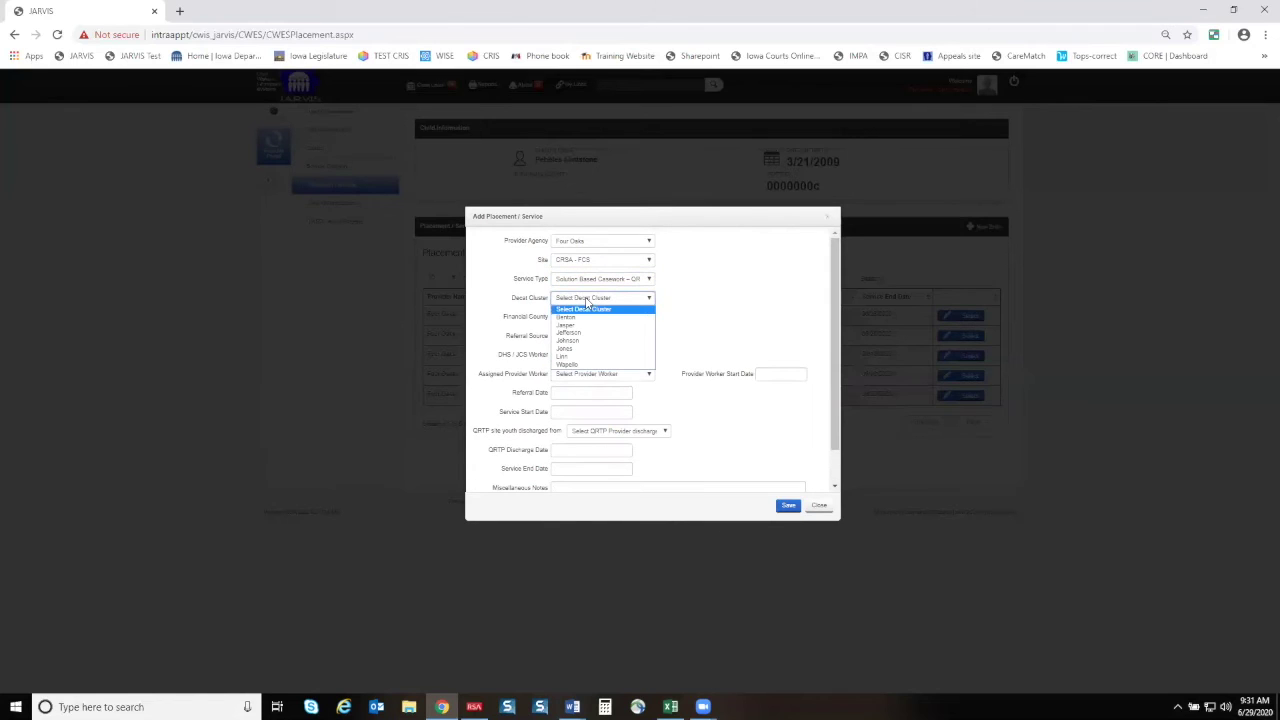
click(570, 356)
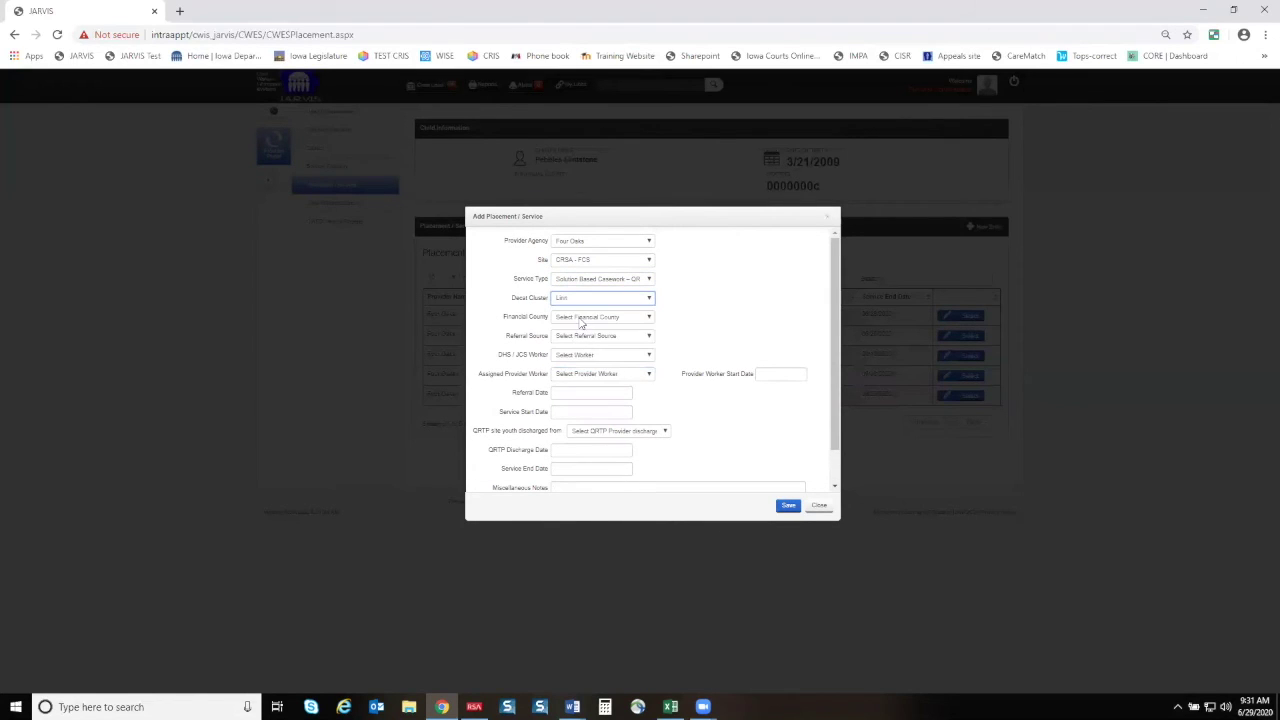
click(580, 317)
click(575, 406)
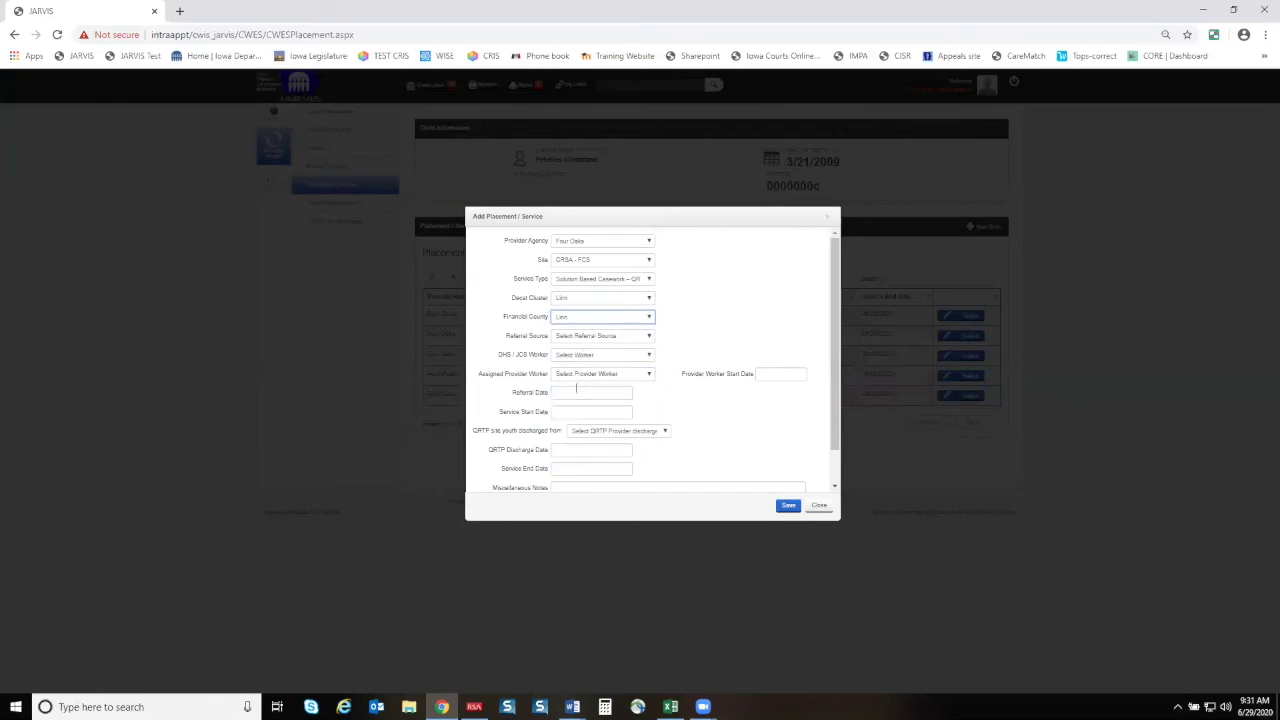
click(589, 337)
click(587, 355)
click(587, 356)
Assign the test social worker as DHS / JCS worker and the test provider worker as assigned provider worker.
click(588, 362)
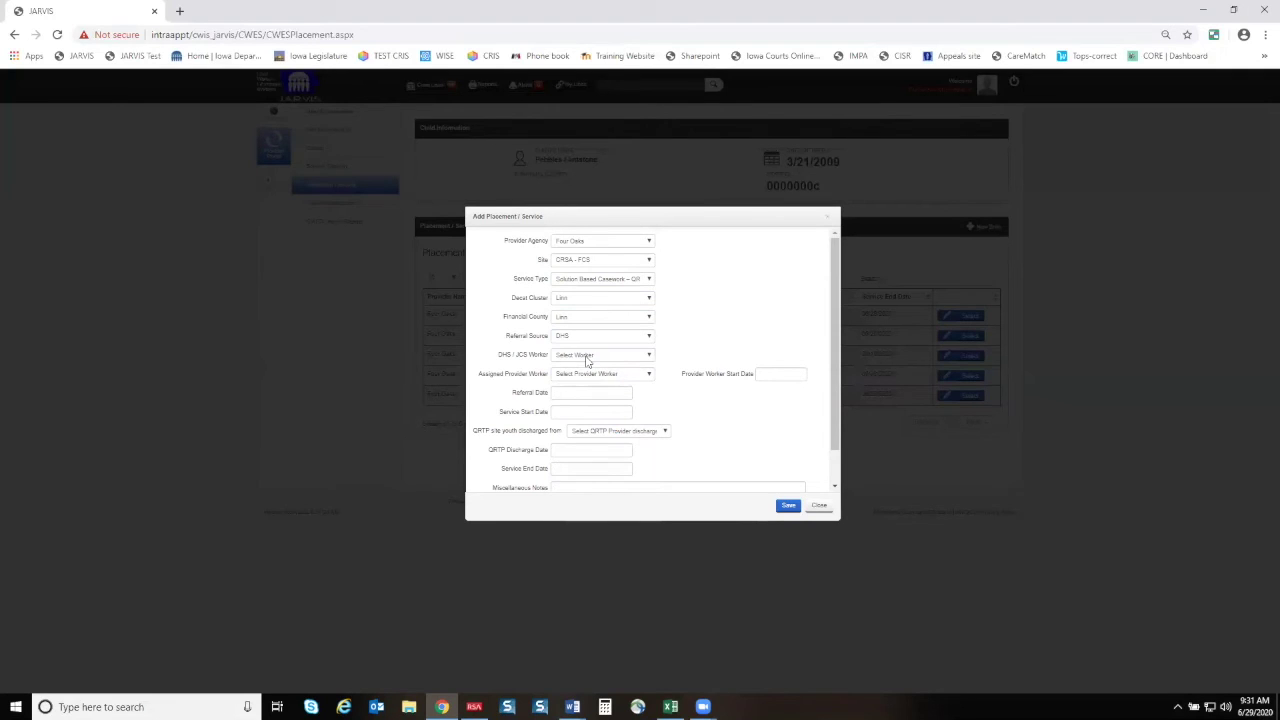
click(587, 356)
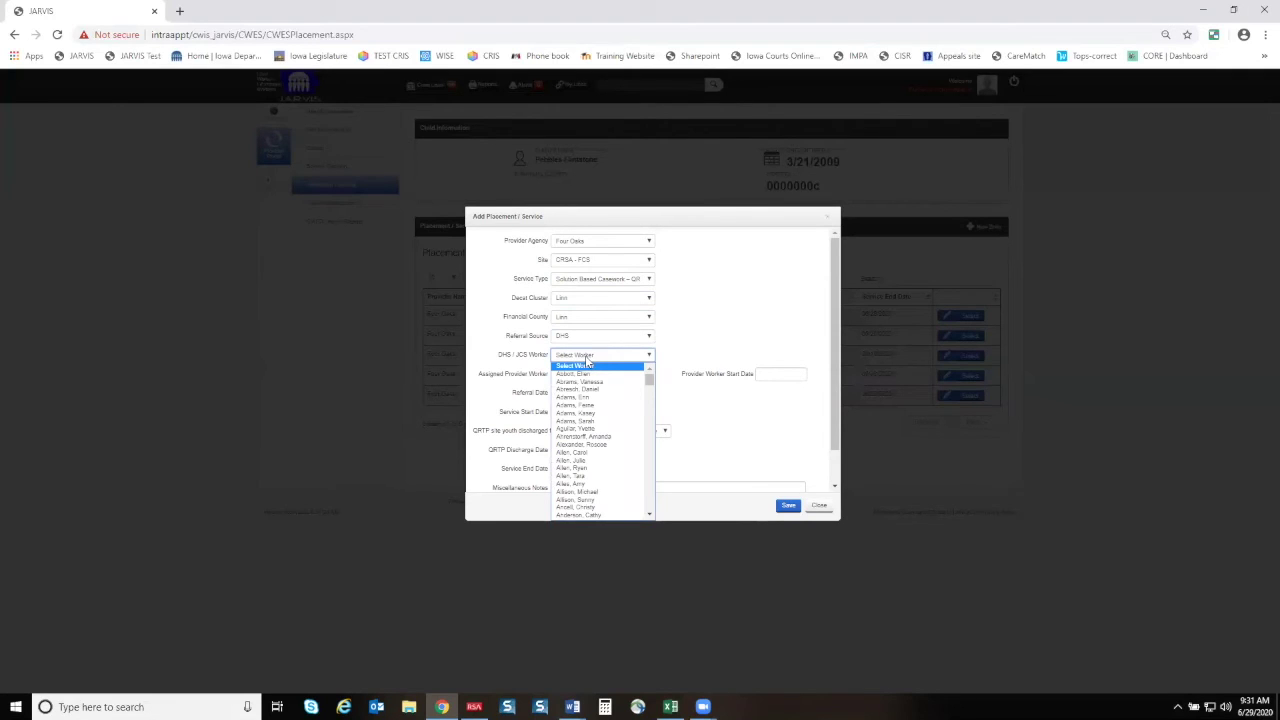
text(worker)
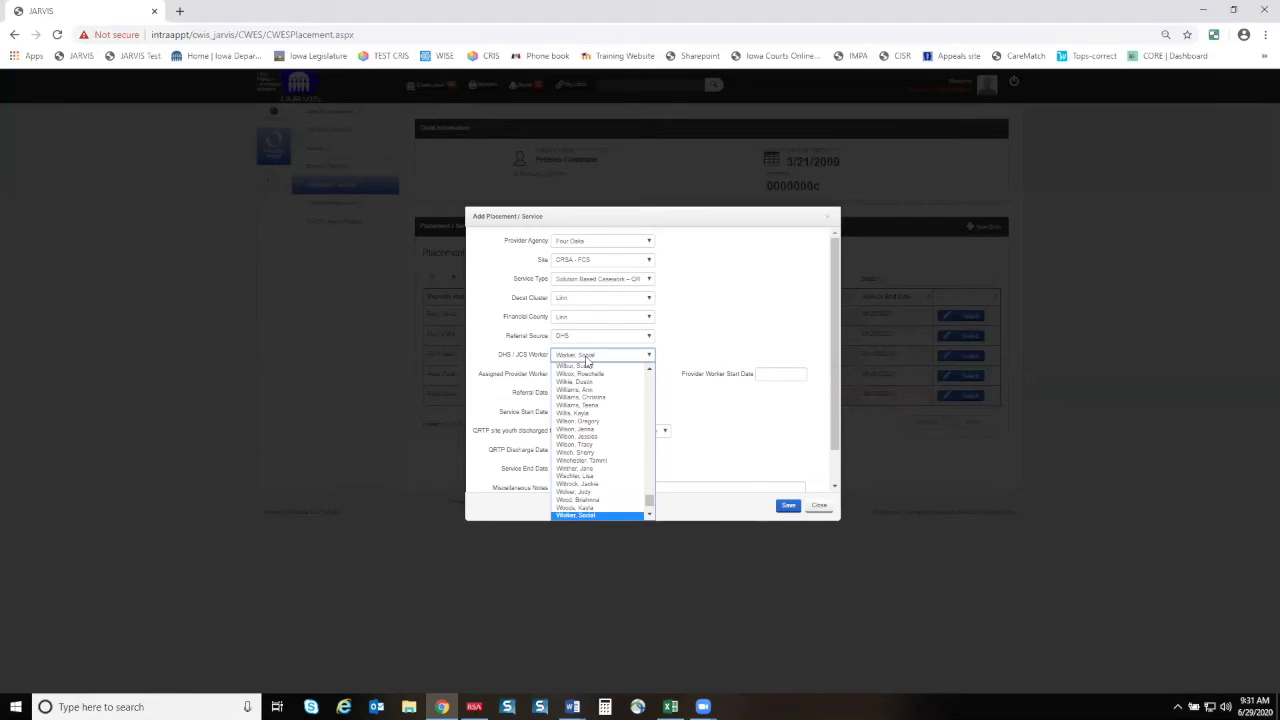
key(Return)
click(634, 375)
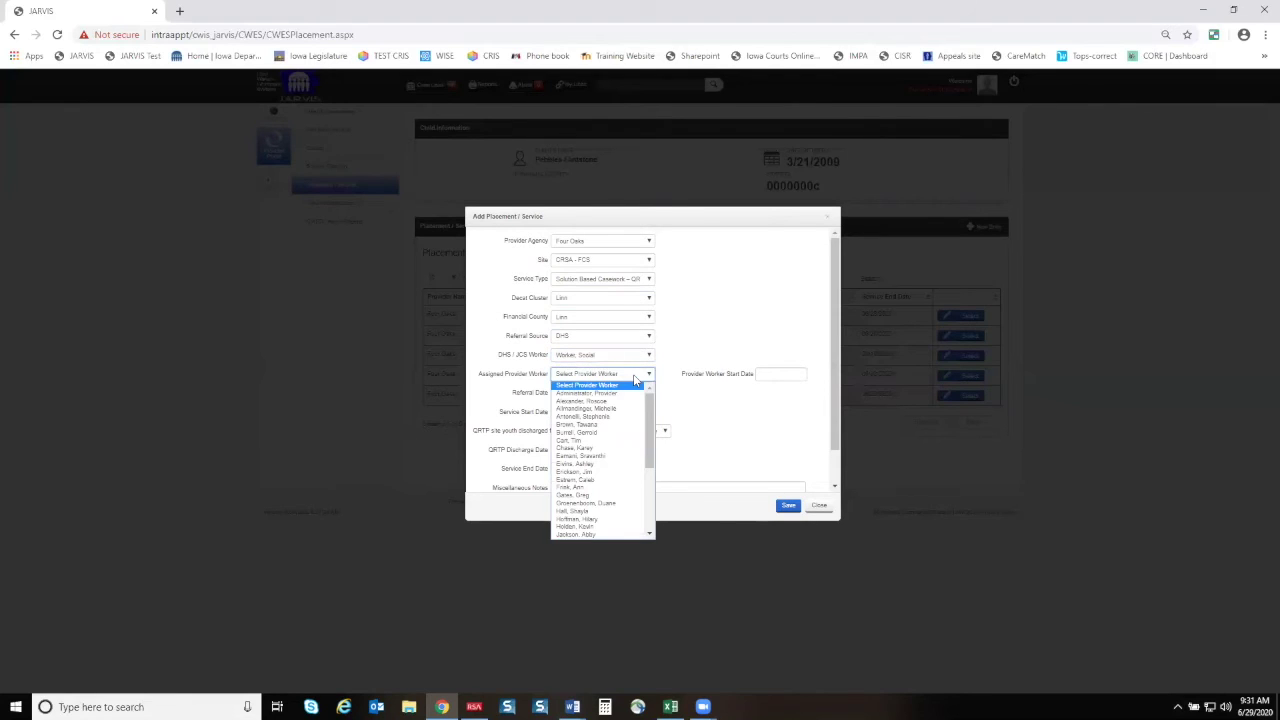
scroll(636, 430, down, 5)
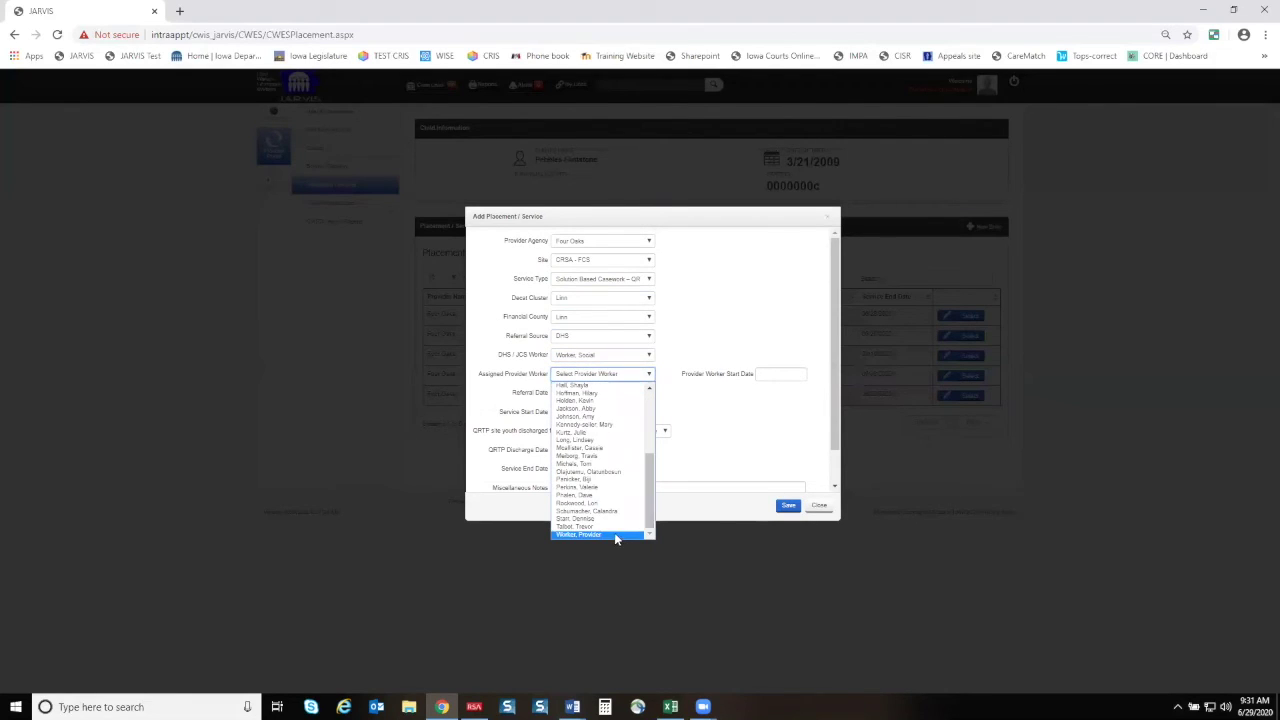
click(614, 535)
Set the provider worker start date to 06/29/2020, the referral date to 06/28/2020 and the service start date to 06/29/2020.
click(778, 376)
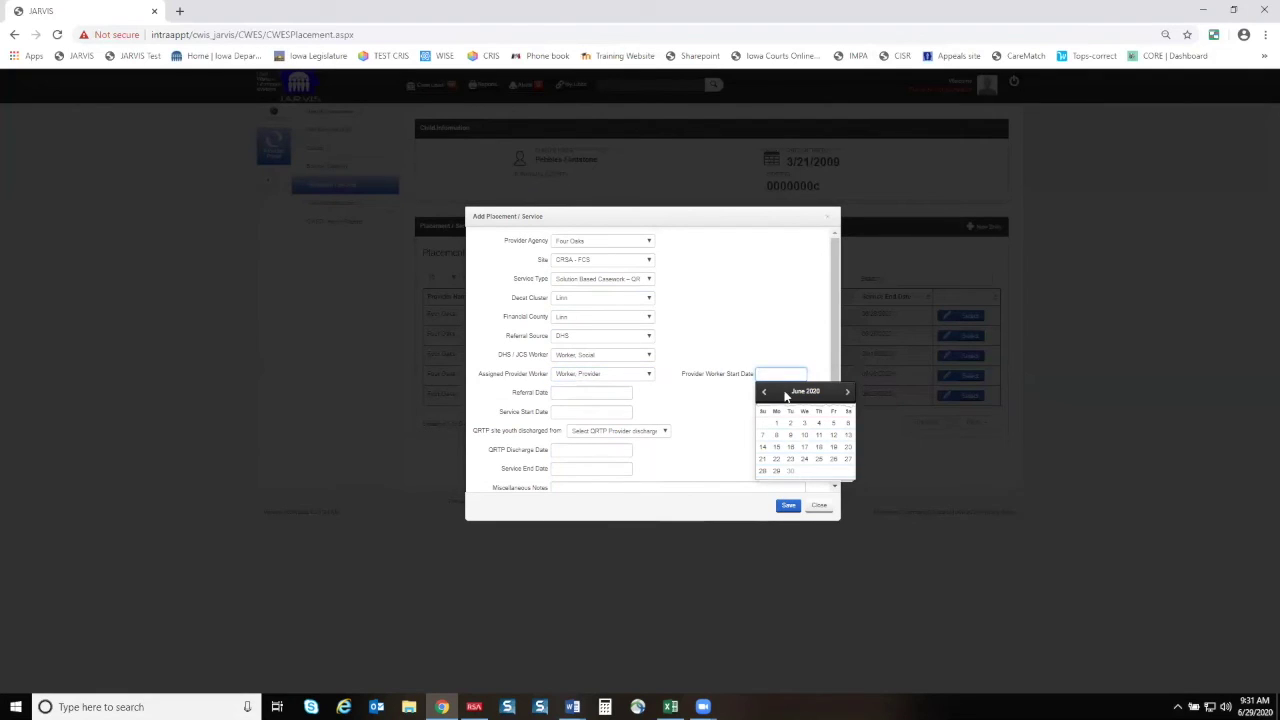
click(776, 471)
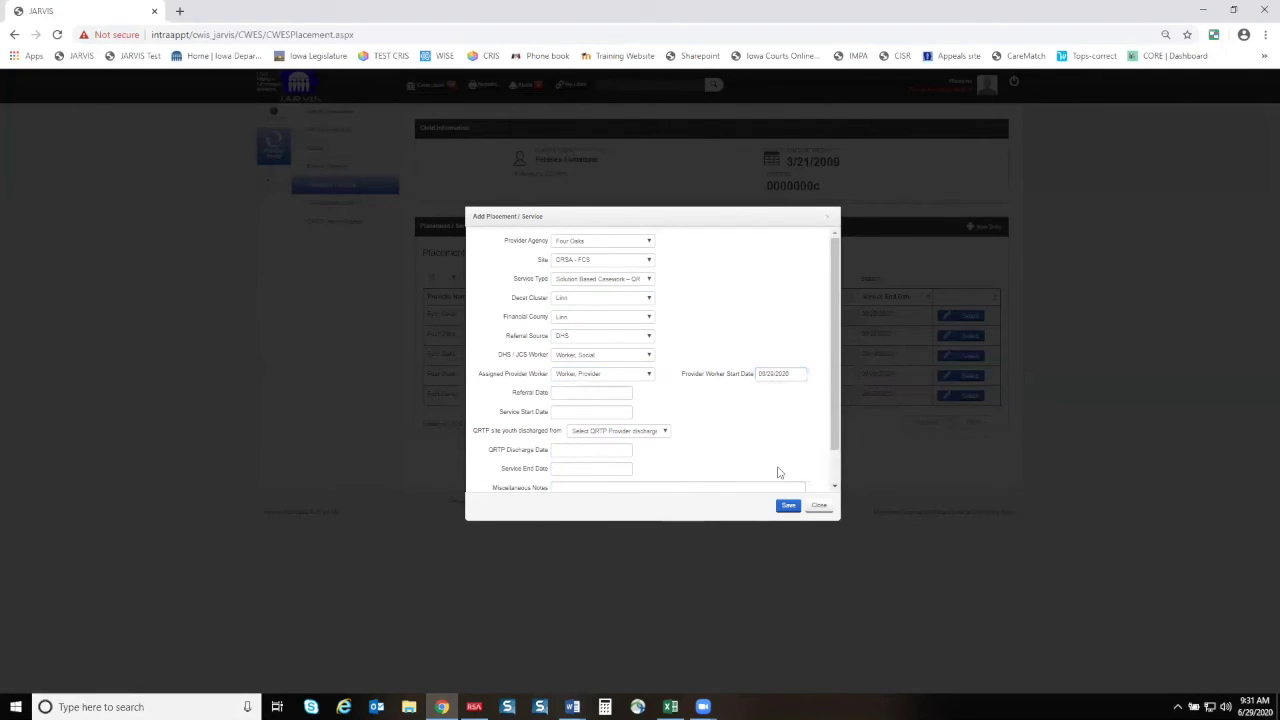
click(568, 392)
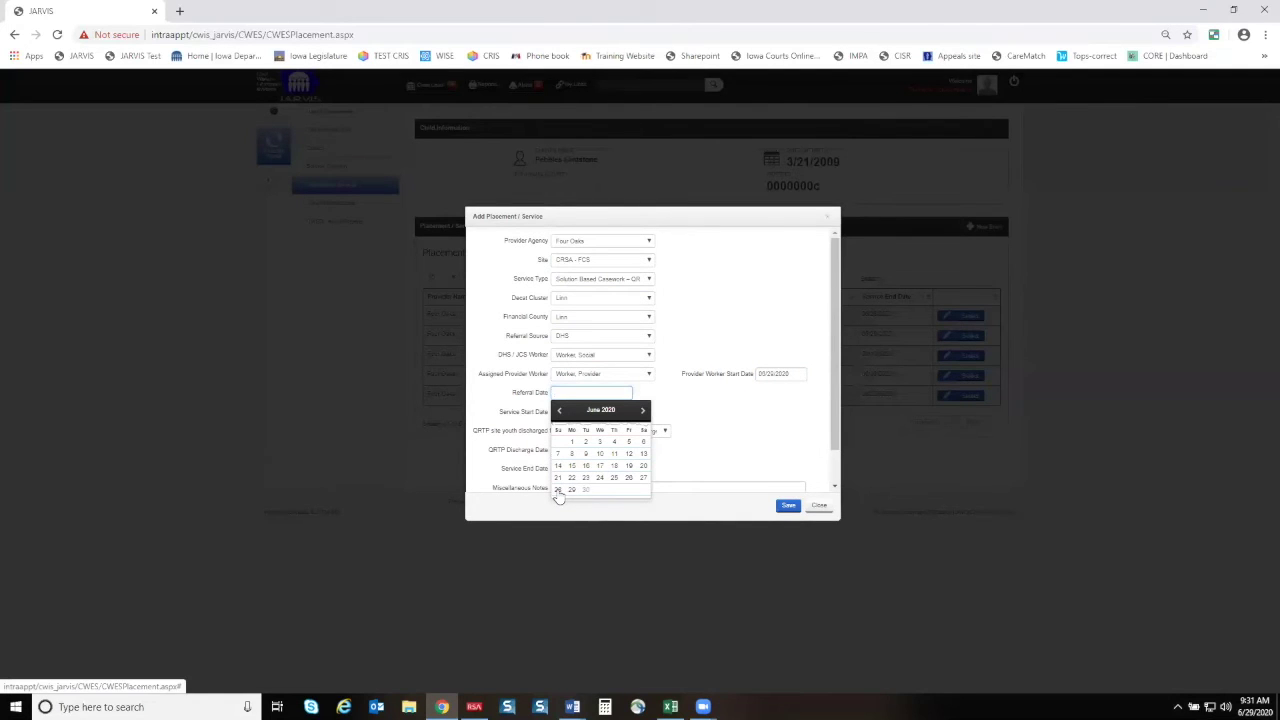
click(571, 489)
click(590, 411)
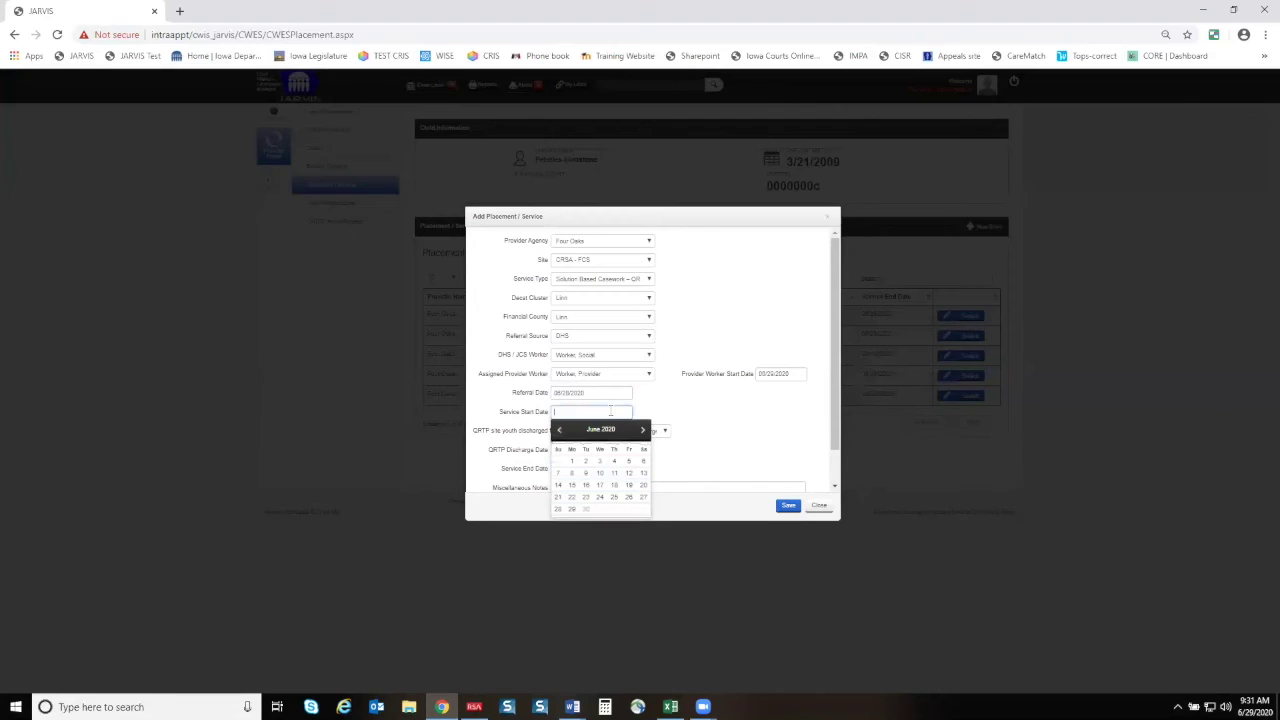
click(571, 509)
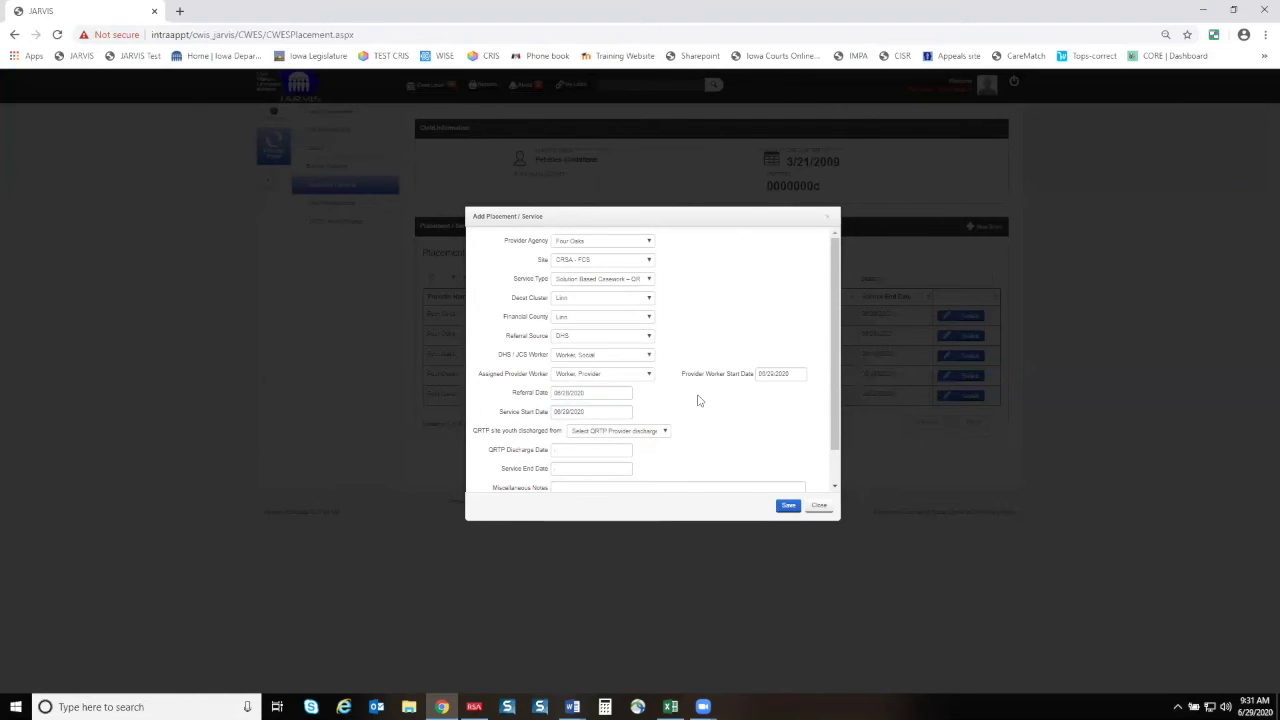
Choose Four Oaks - Independence as the QRTP site discharged from, set the QRTP discharge date to 06/28/2020, and save the entry.
scroll(699, 400, down, 1)
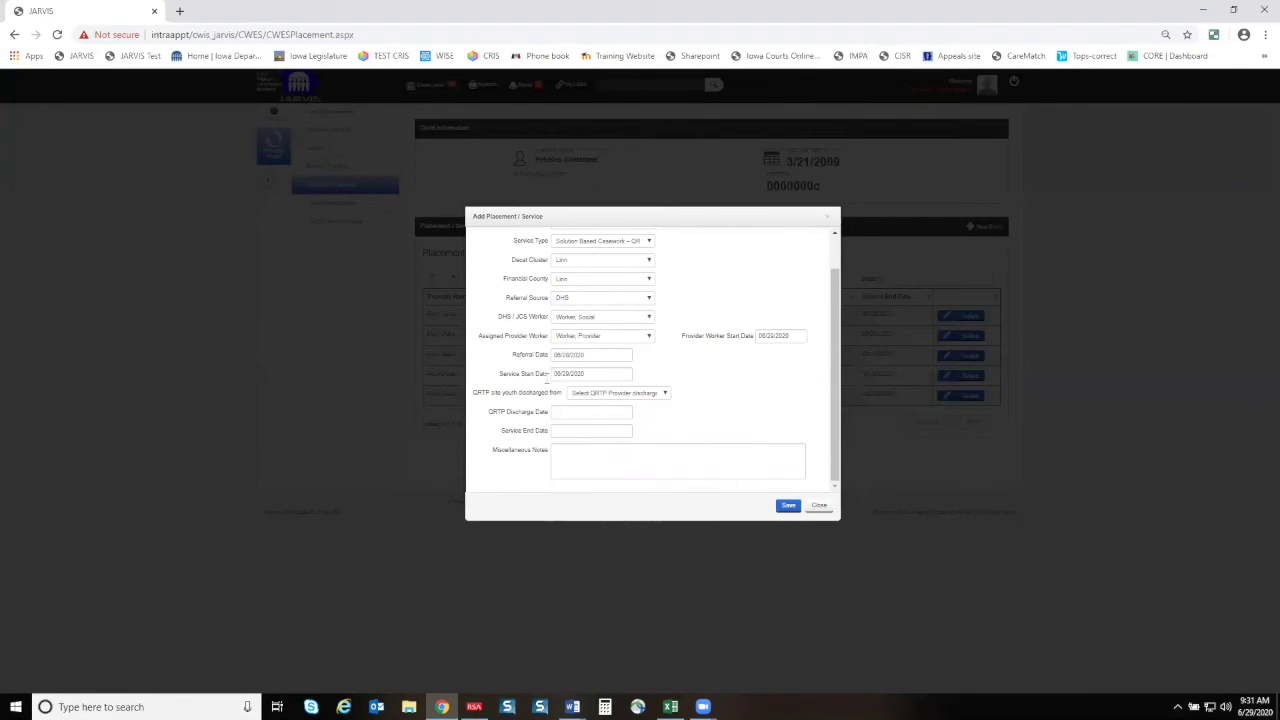
click(609, 395)
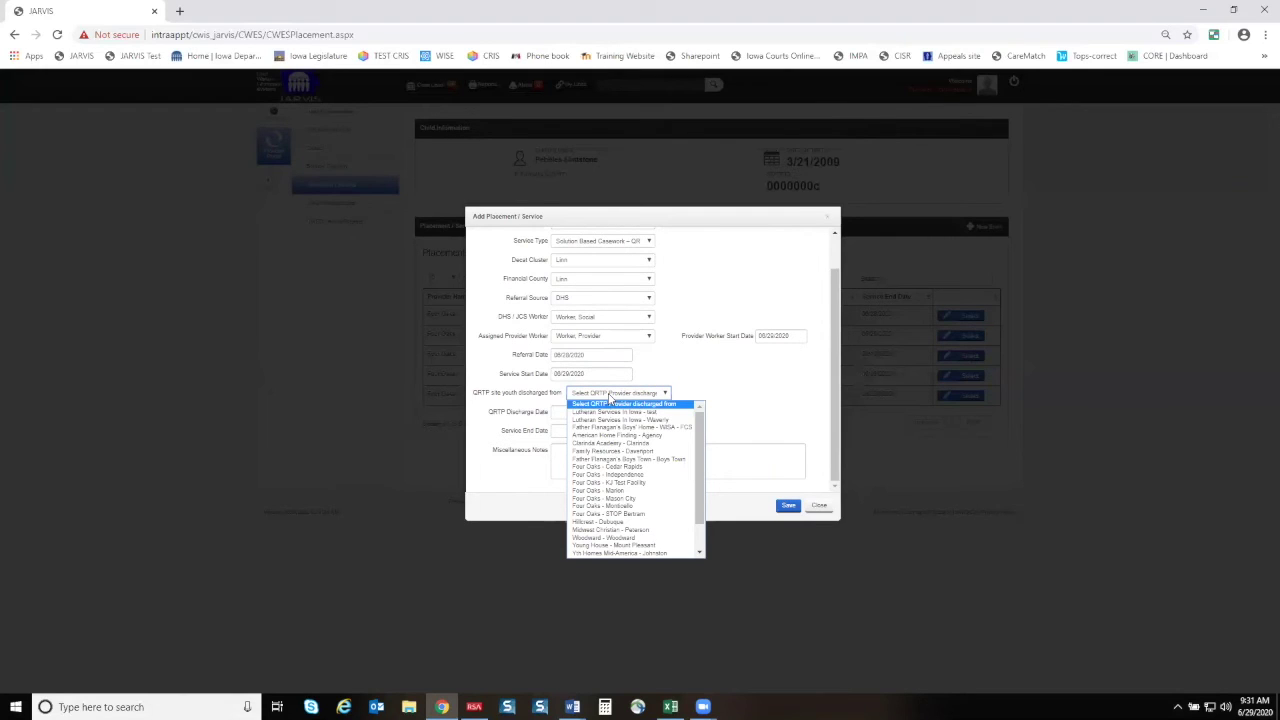
click(610, 474)
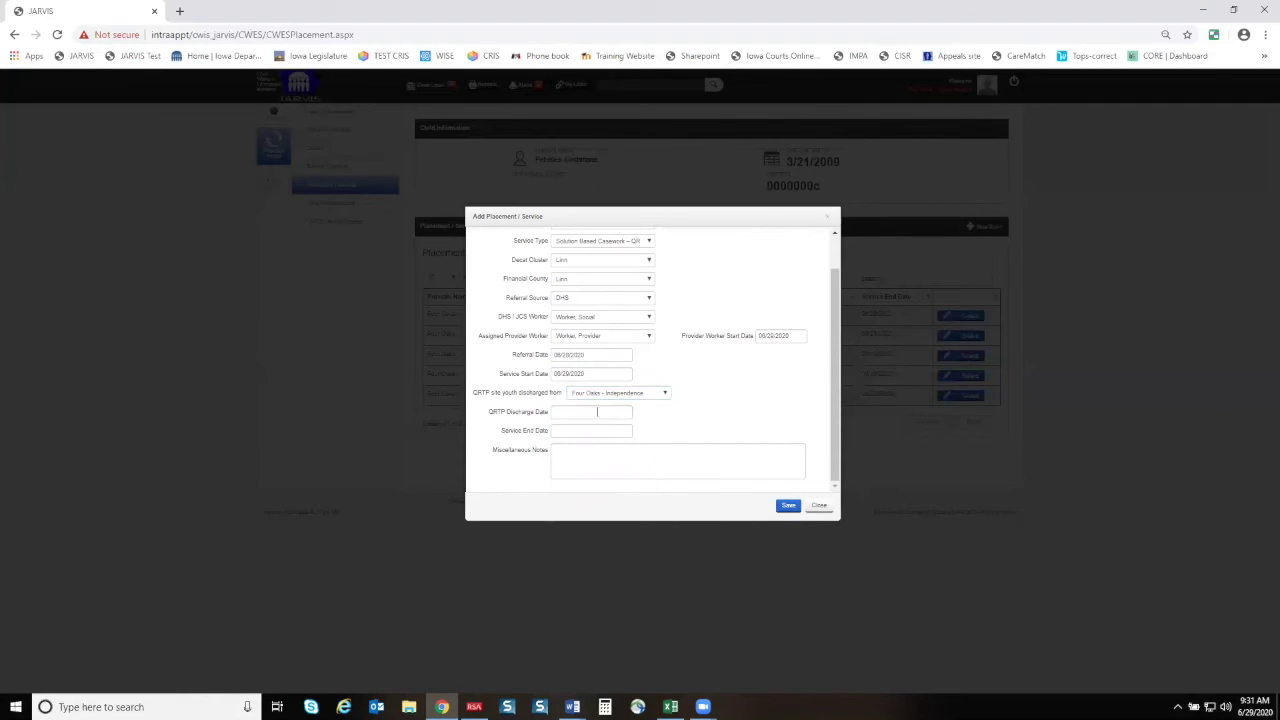
click(600, 411)
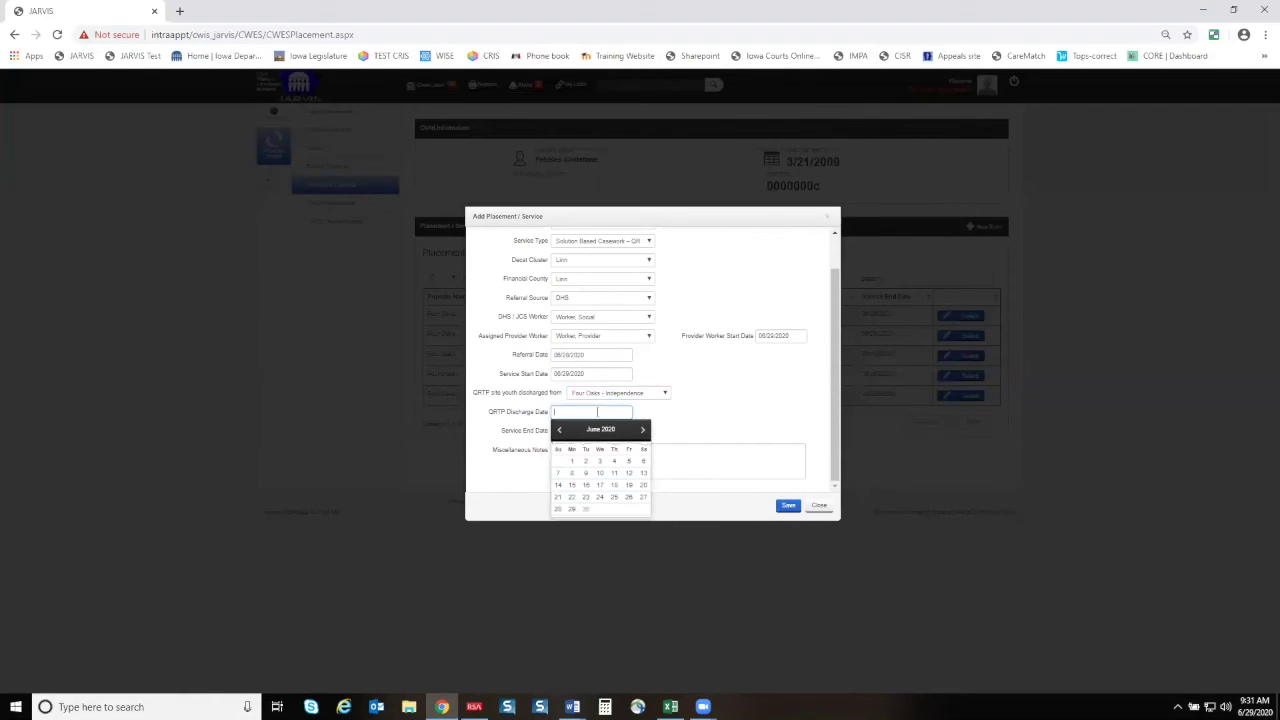
click(559, 509)
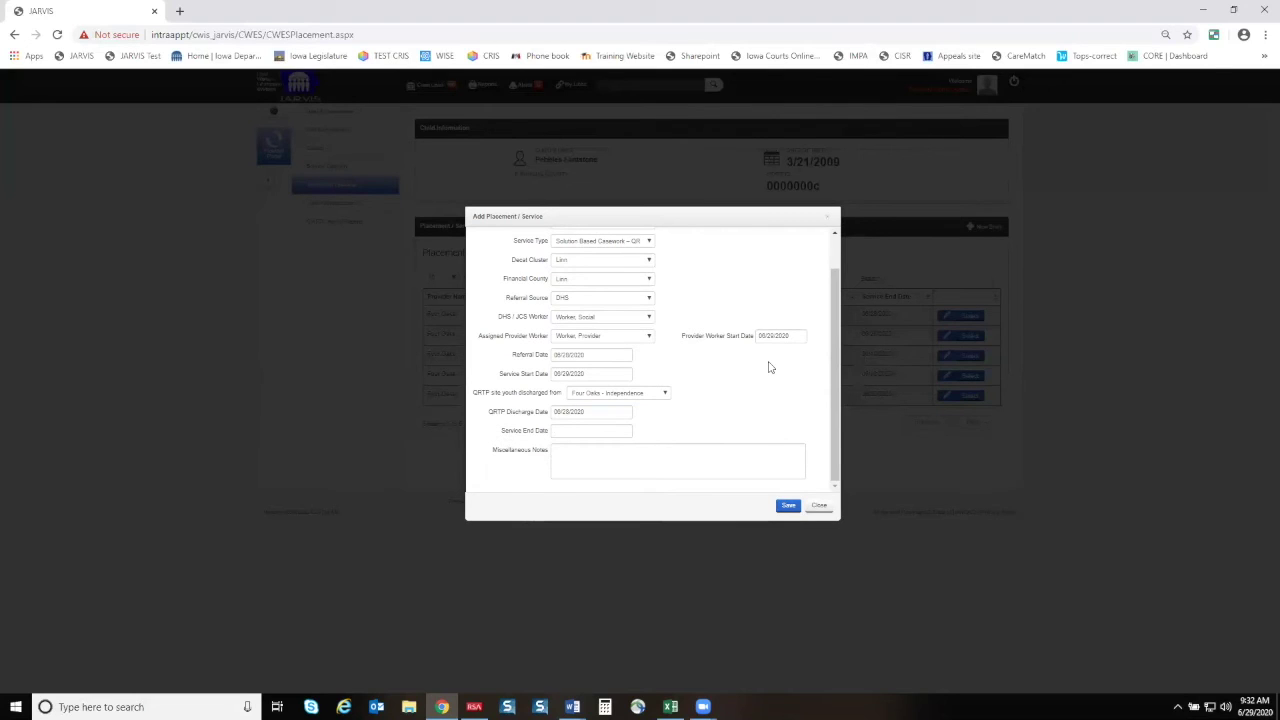
scroll(634, 343, up, 2)
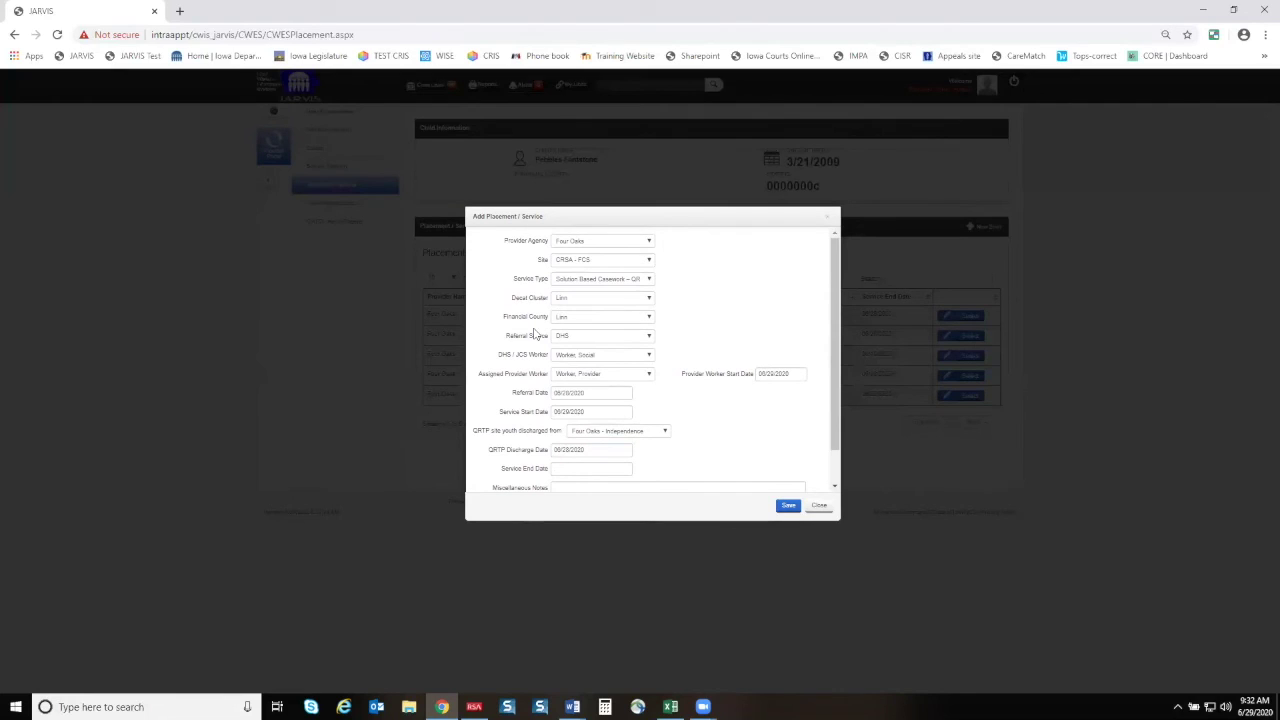
scroll(536, 334, down, 1)
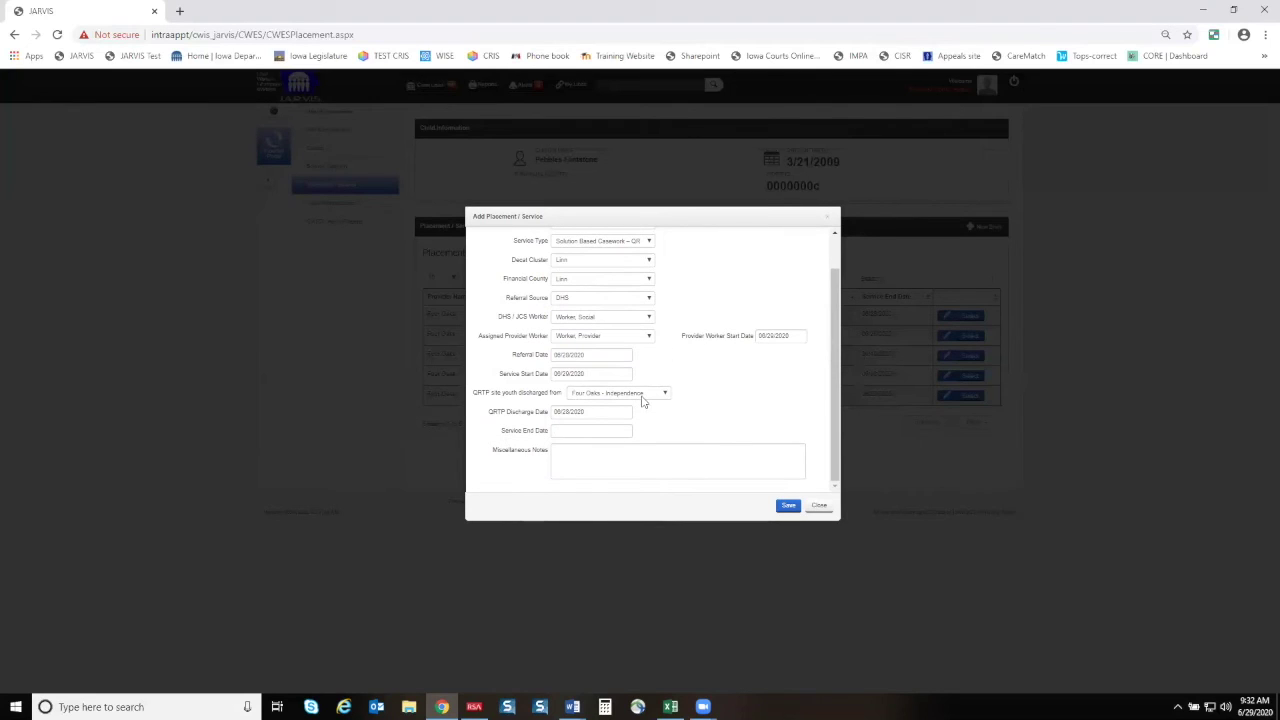
click(788, 507)
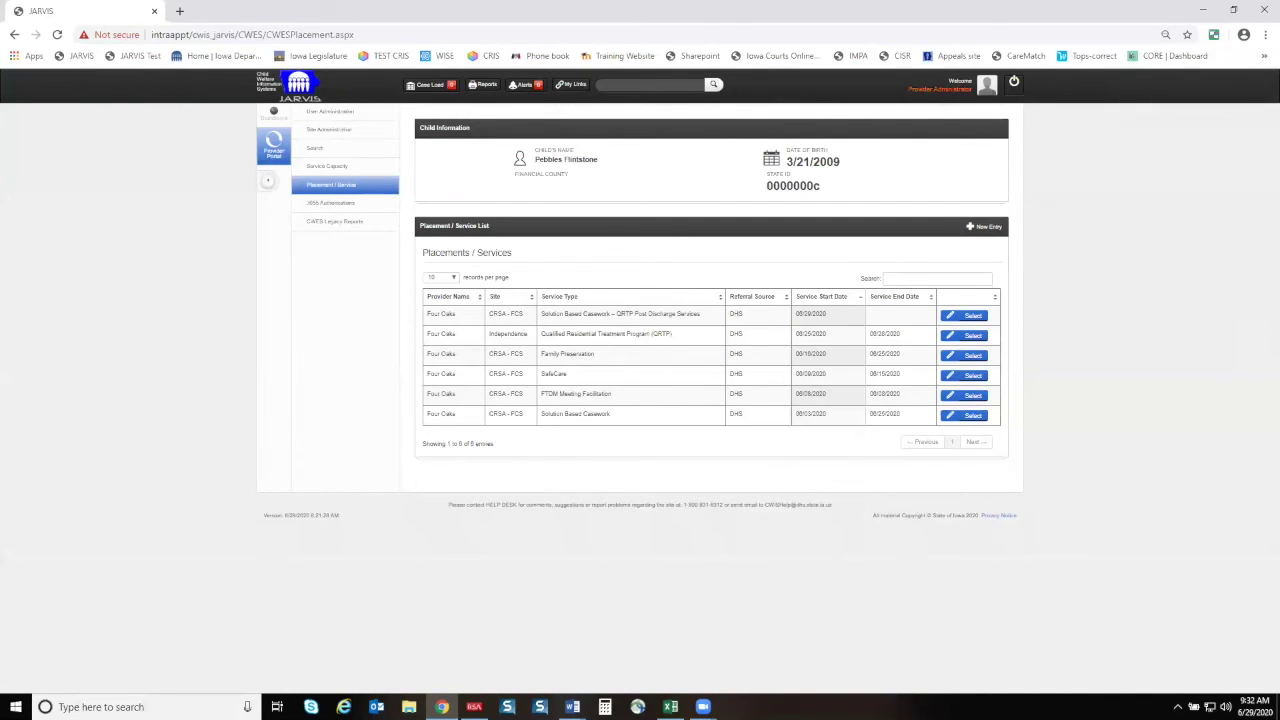
Examine the Linn decat cluster's service capacity and the case details behind its SBC Filled count.
click(354, 166)
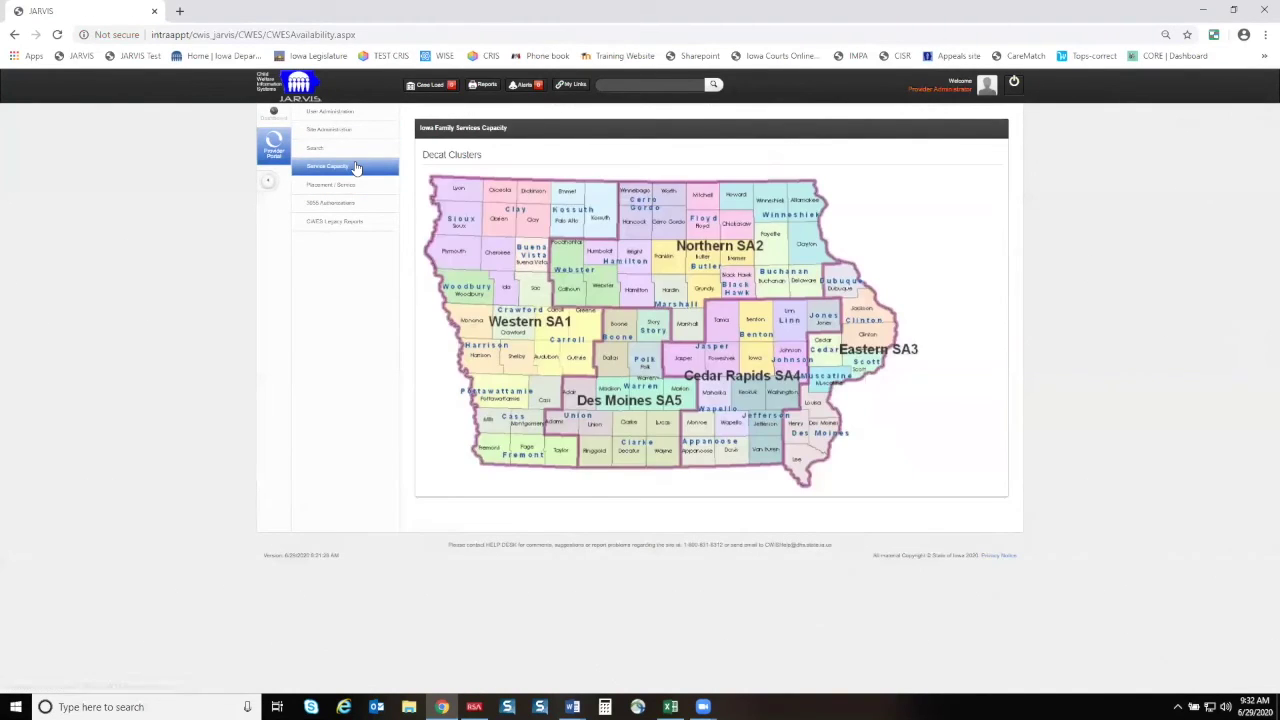
click(794, 322)
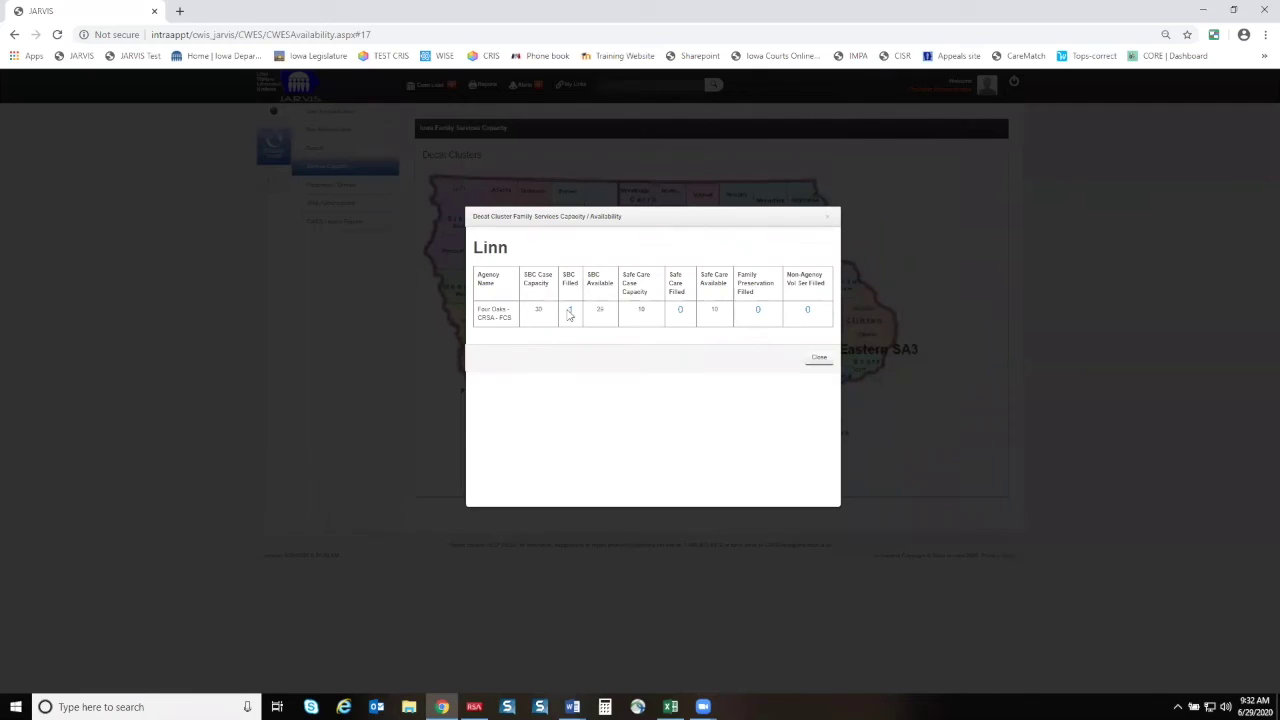
click(571, 314)
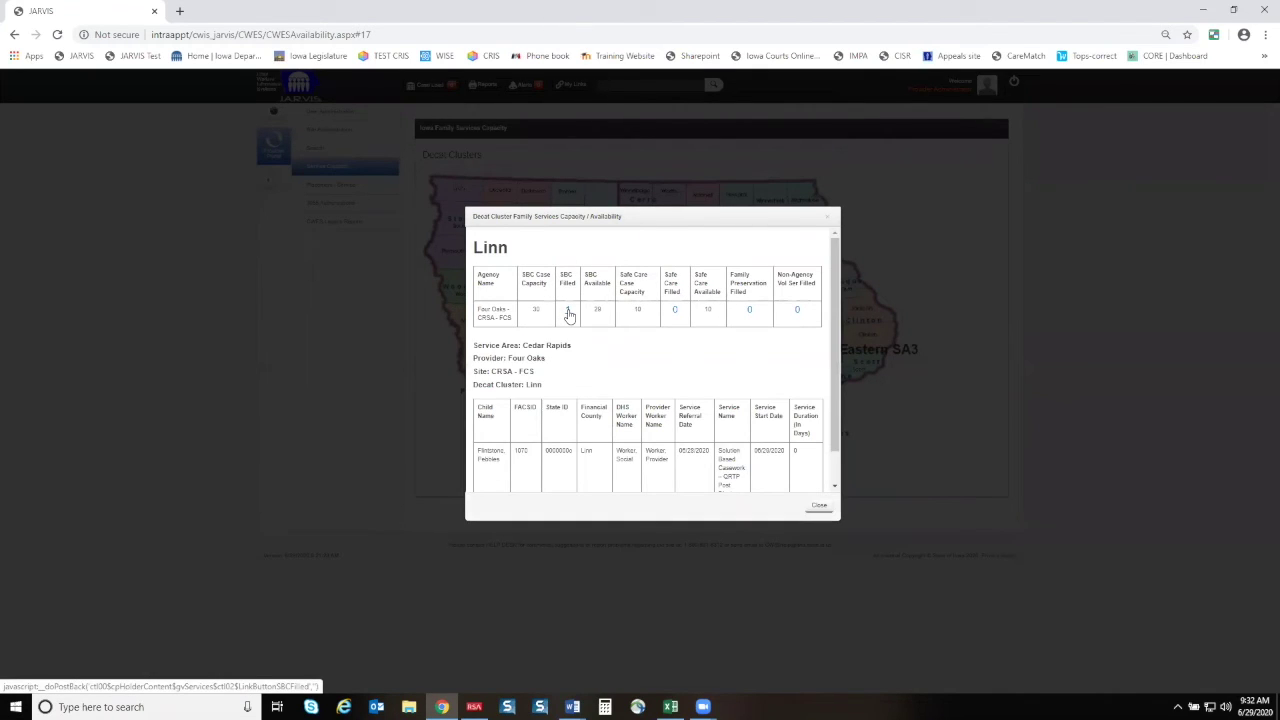
scroll(568, 315, down, 1)
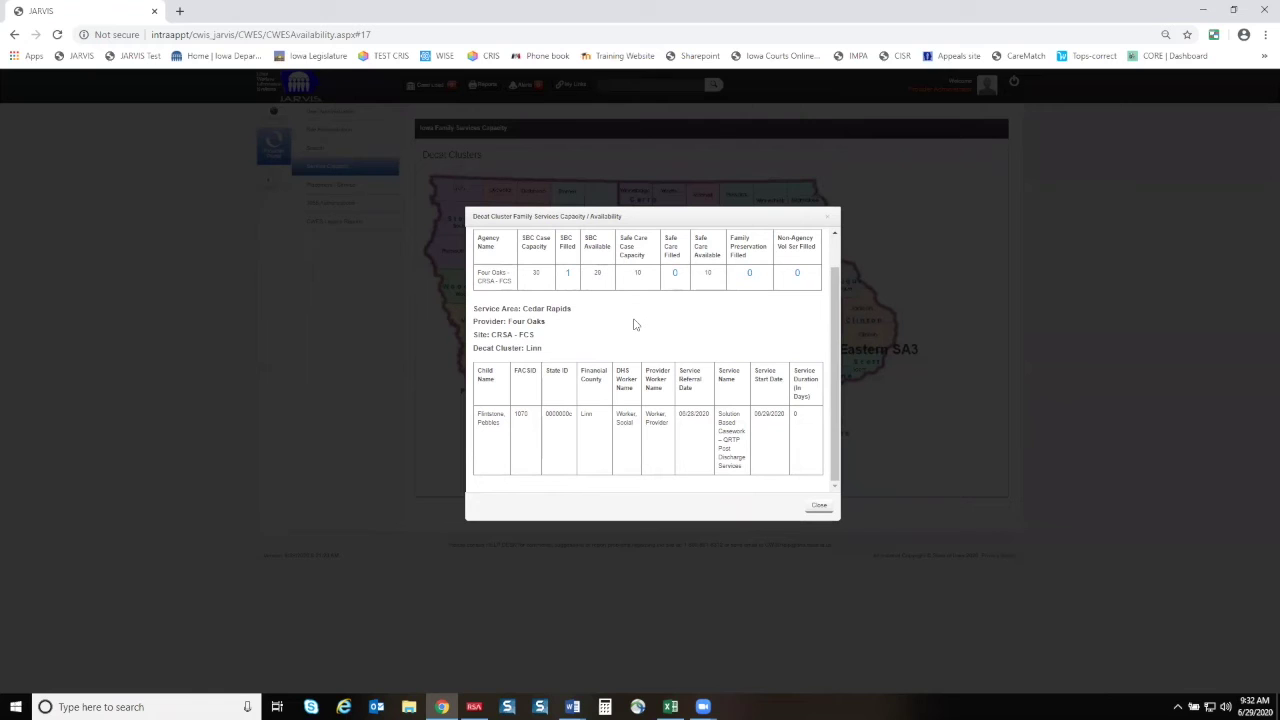
Reopen the child's Solution Based Casework – QRTP Post Discharge Services entry from the placements list and set its service end date to 06/29/2020.
click(828, 216)
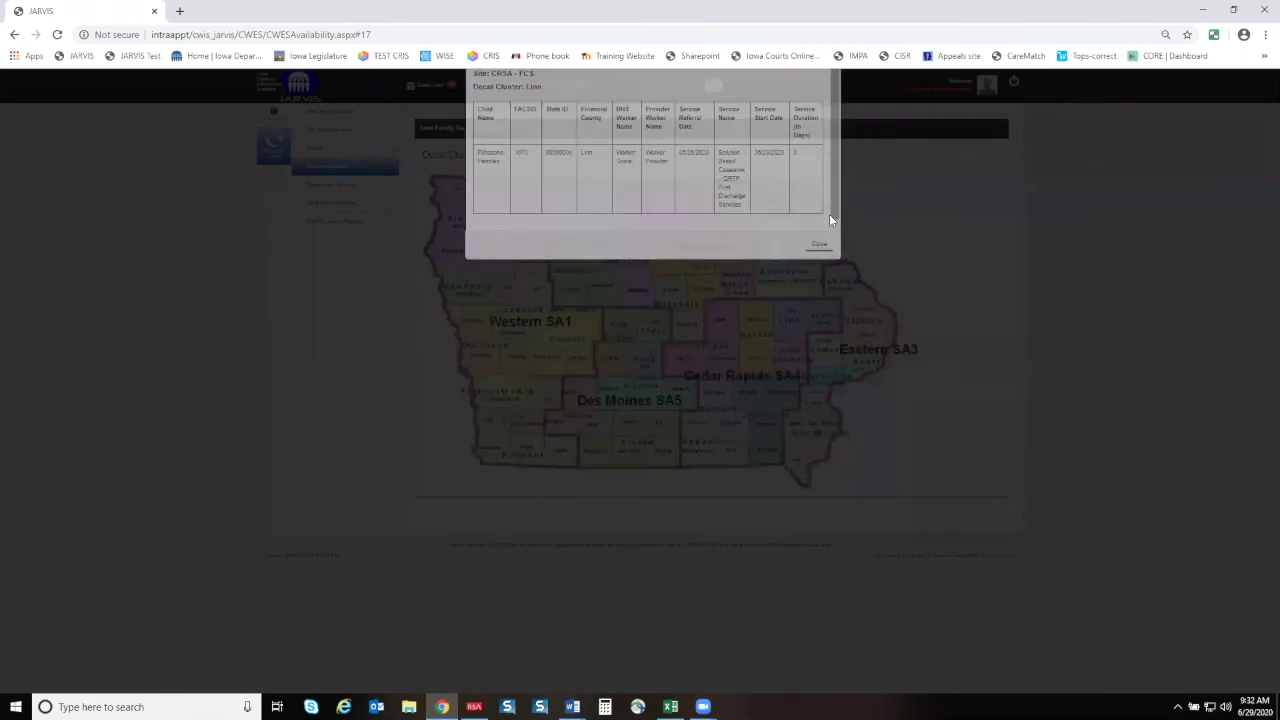
click(354, 192)
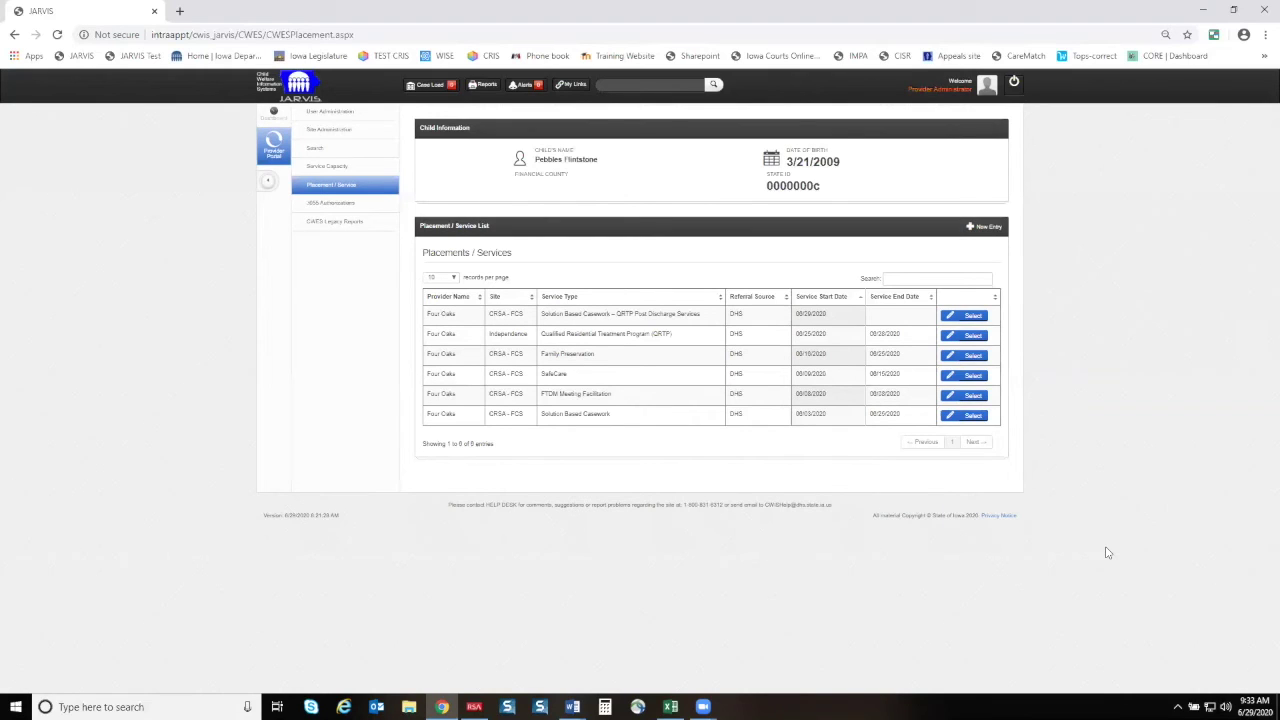
click(947, 317)
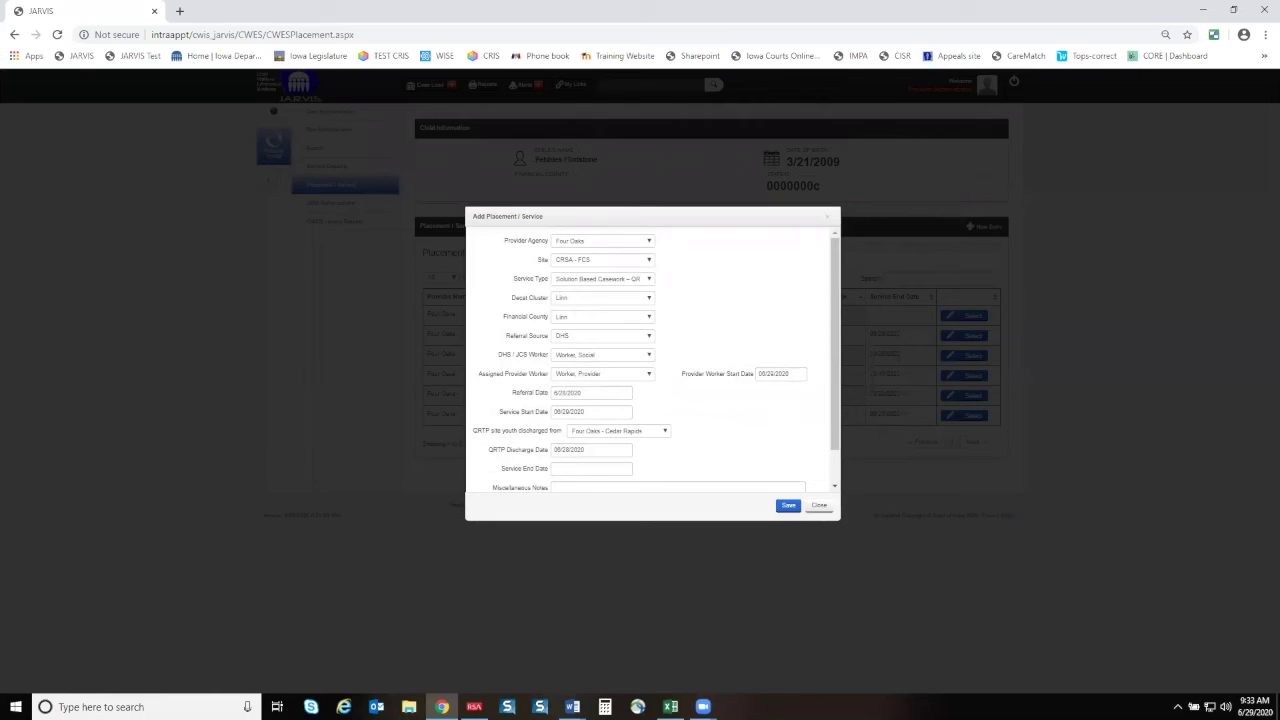
click(568, 470)
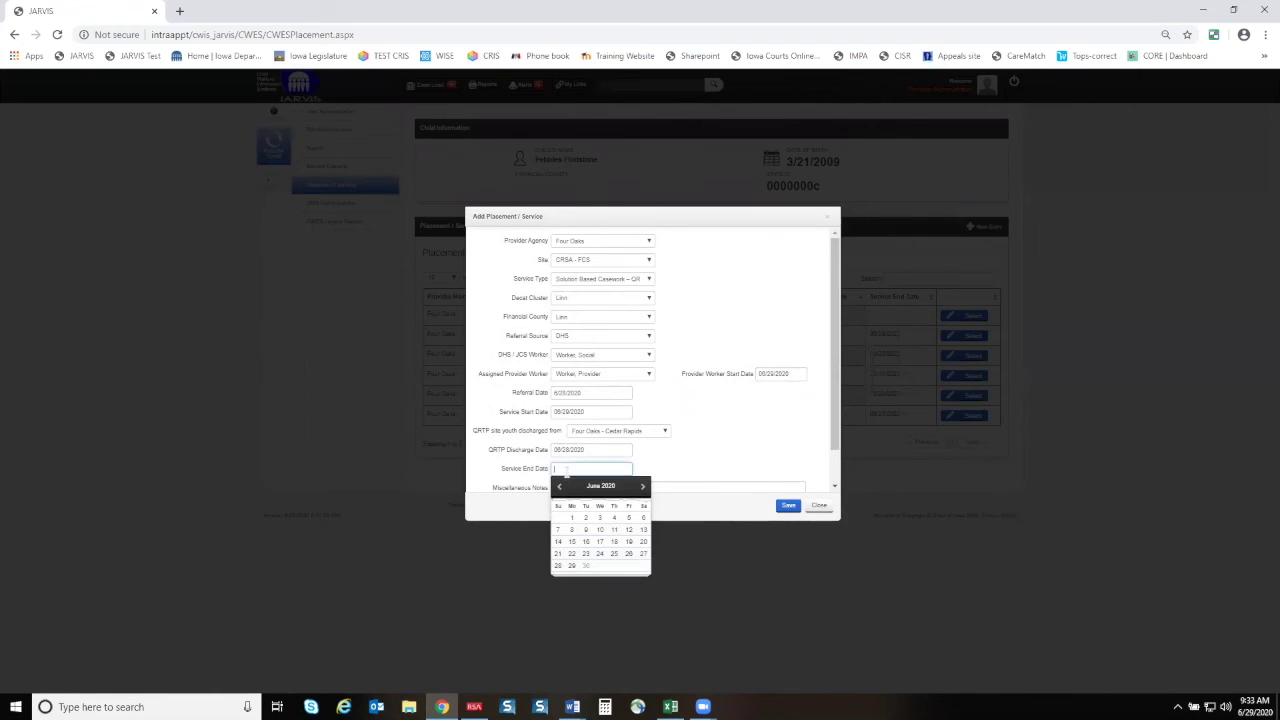
click(571, 565)
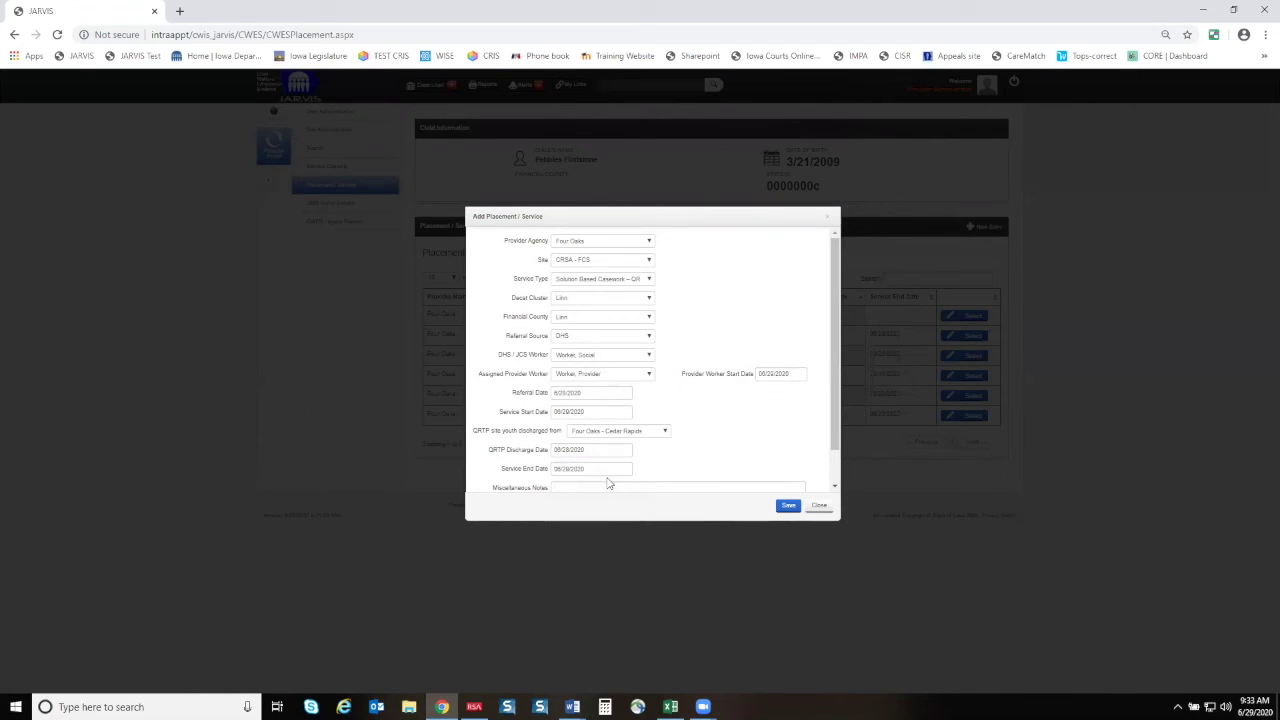
scroll(613, 466, down, 1)
scroll(614, 466, down, 1)
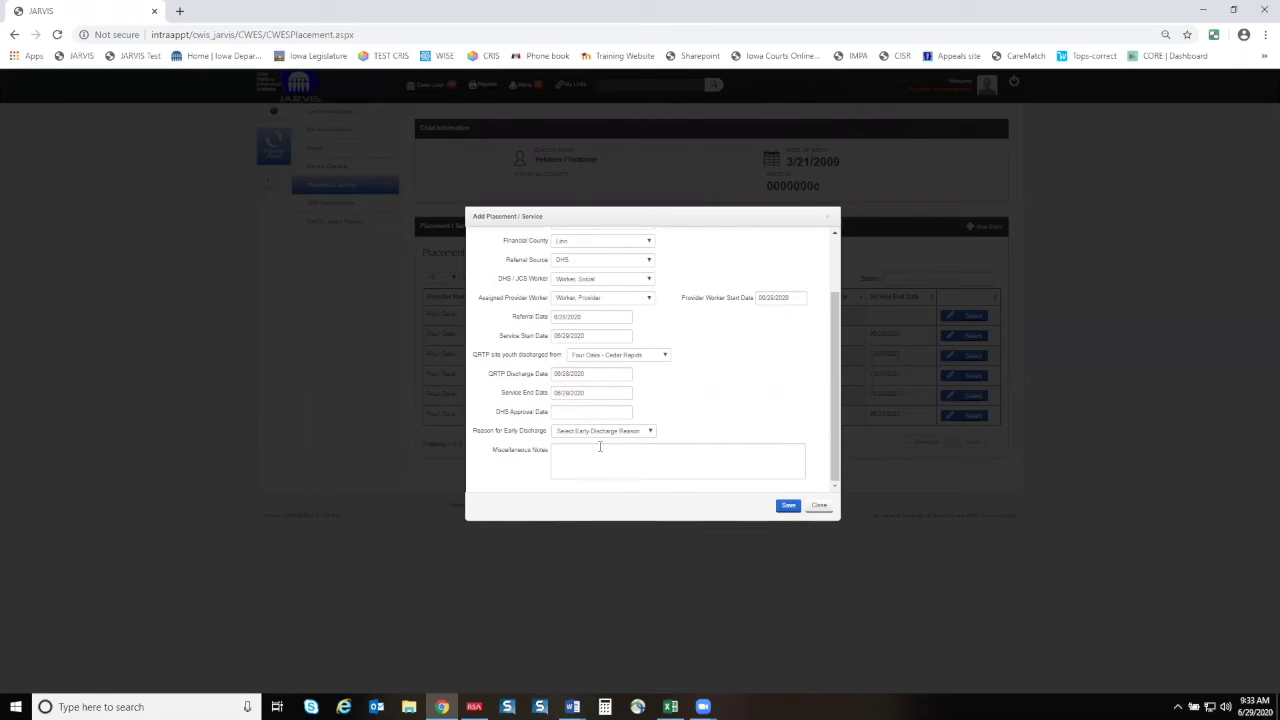
Choose Placed in Detention as the early discharge reason, set the DHS approval date to 06/29/2020, and save the entry.
click(617, 431)
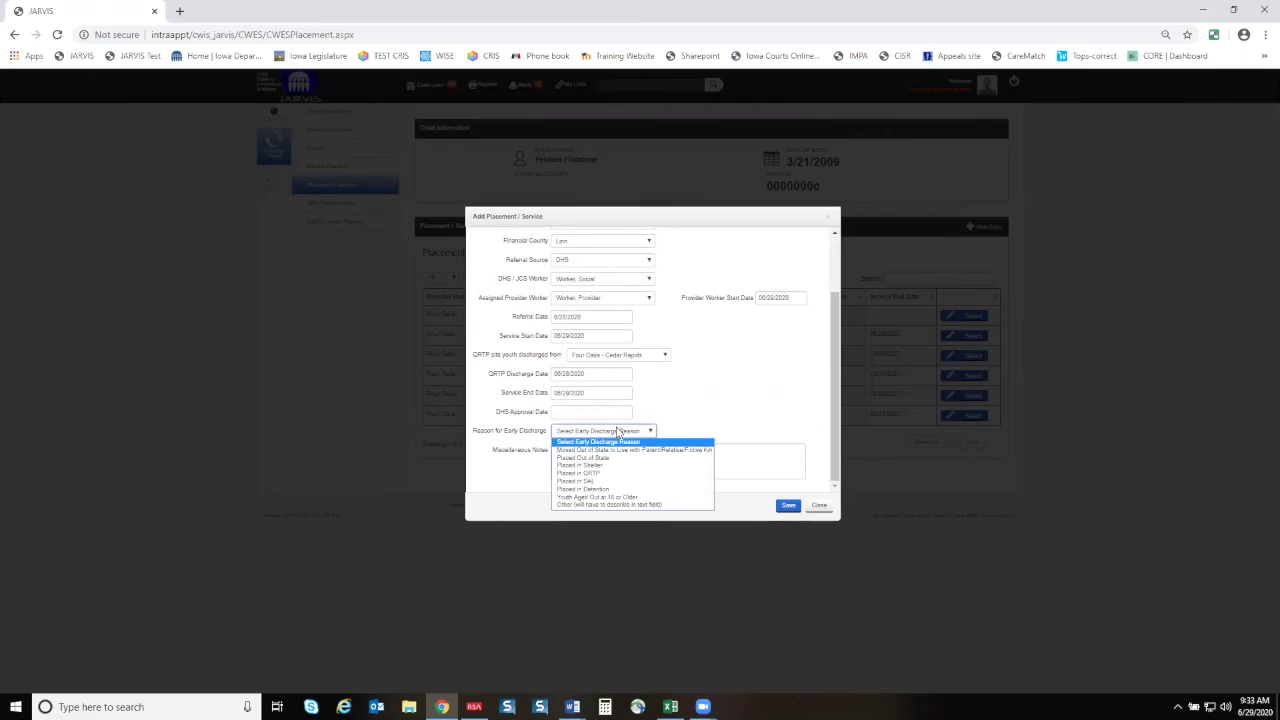
click(590, 489)
click(587, 412)
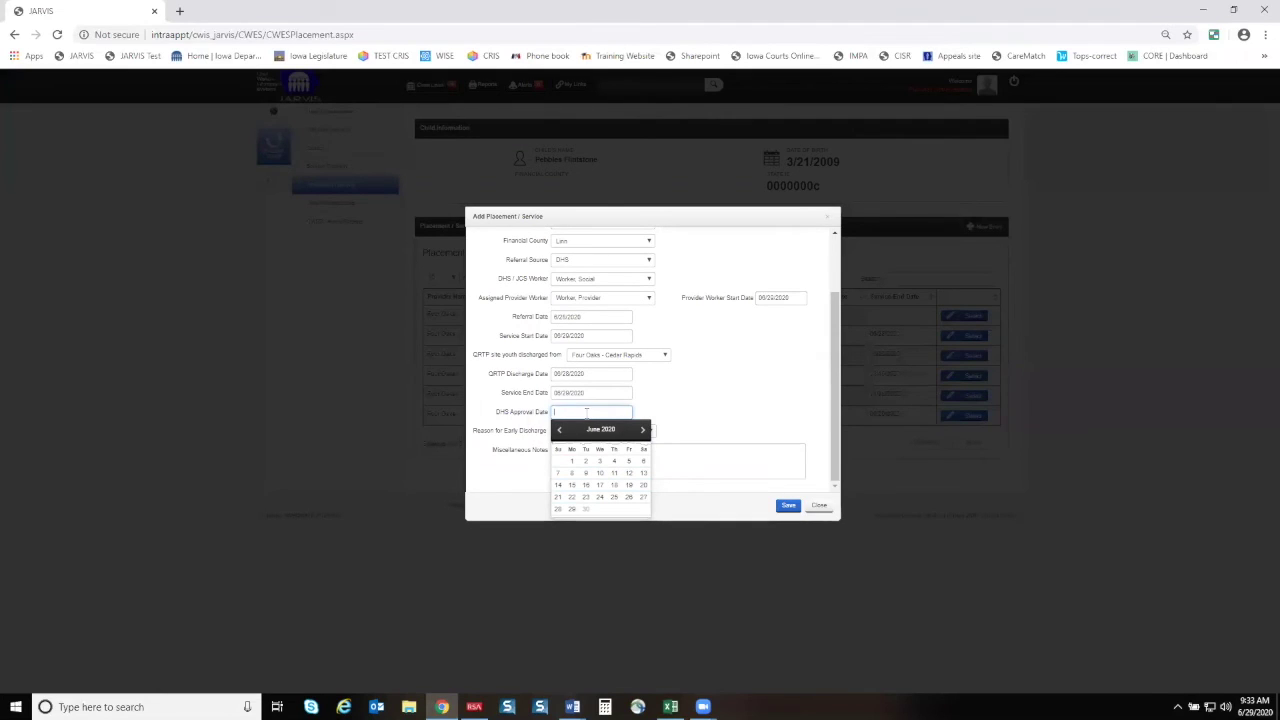
click(572, 509)
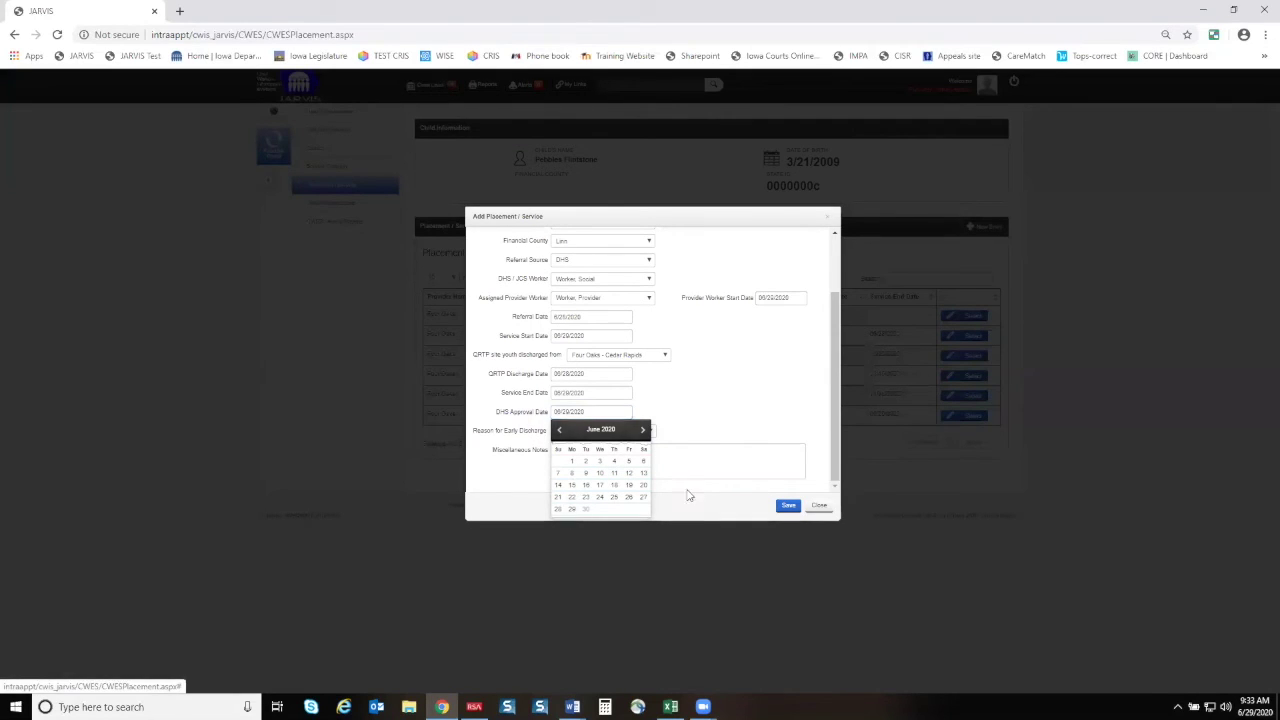
click(787, 508)
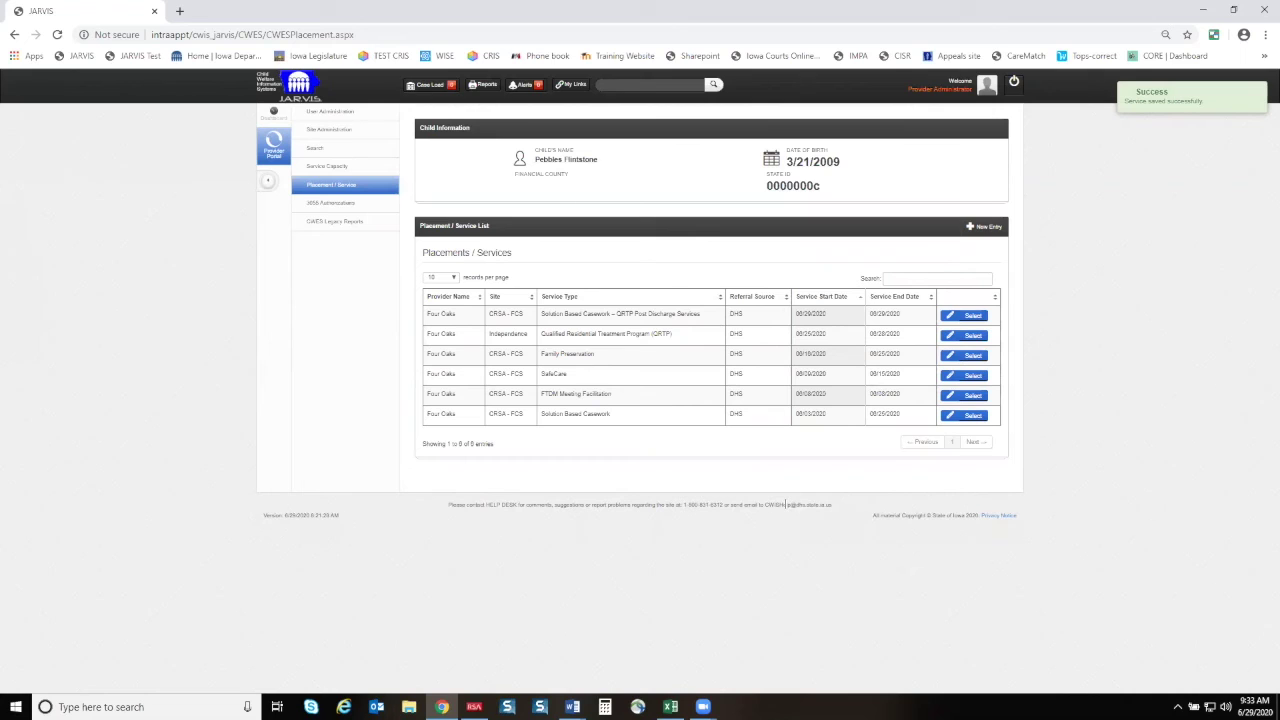
Search for the other test child by first and last name and select the matching record.
click(350, 148)
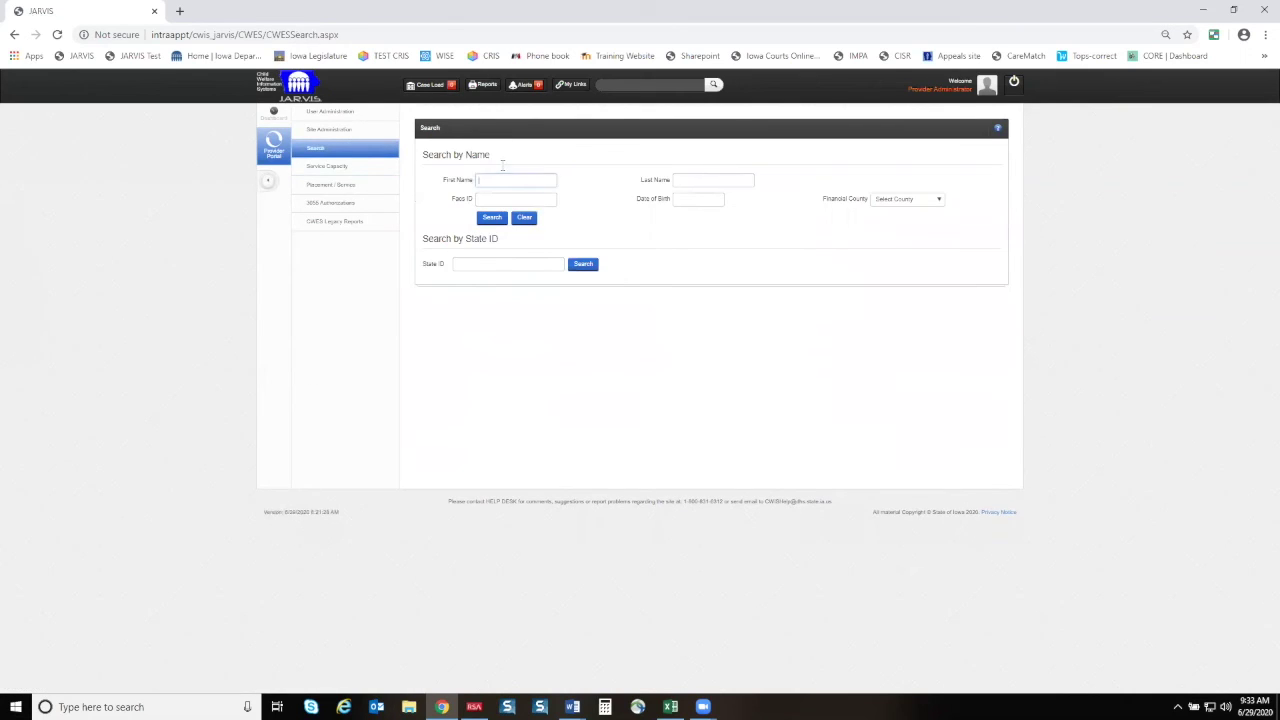
text(Bob Bob)
key(Tab)
text(Flintstone)
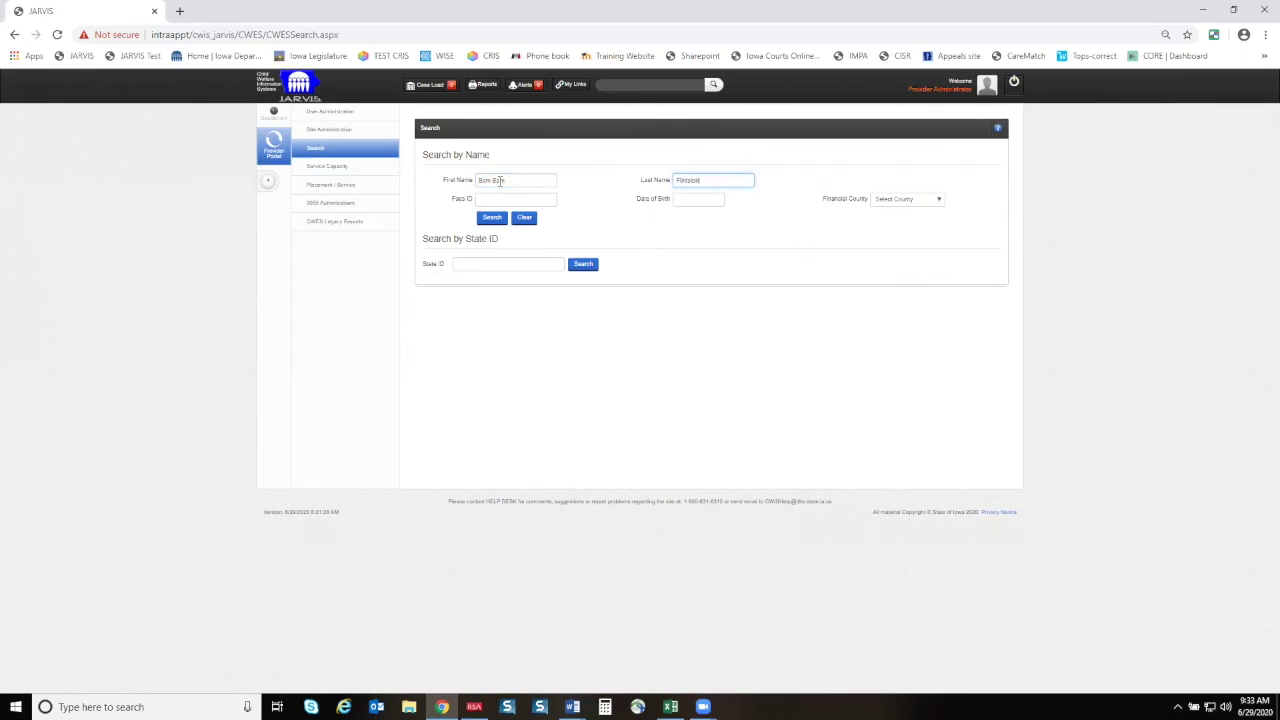
double_click(489, 179)
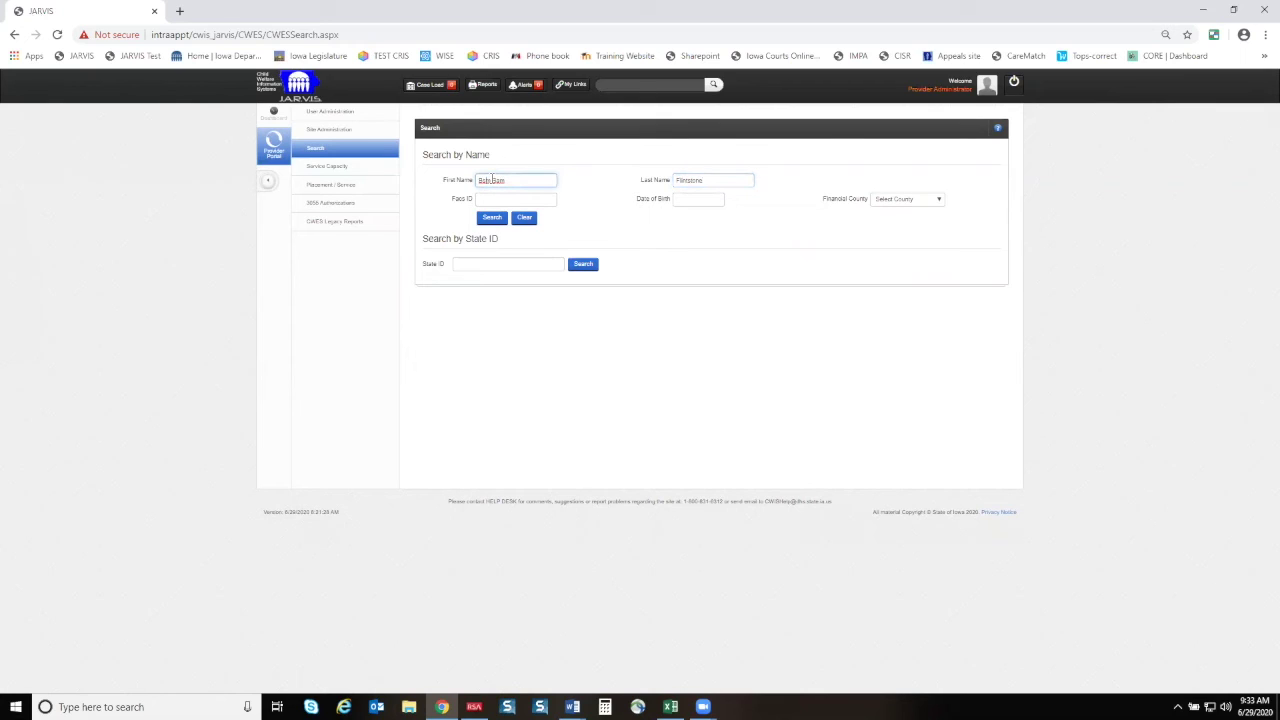
text(Bi)
text(m)
click(492, 217)
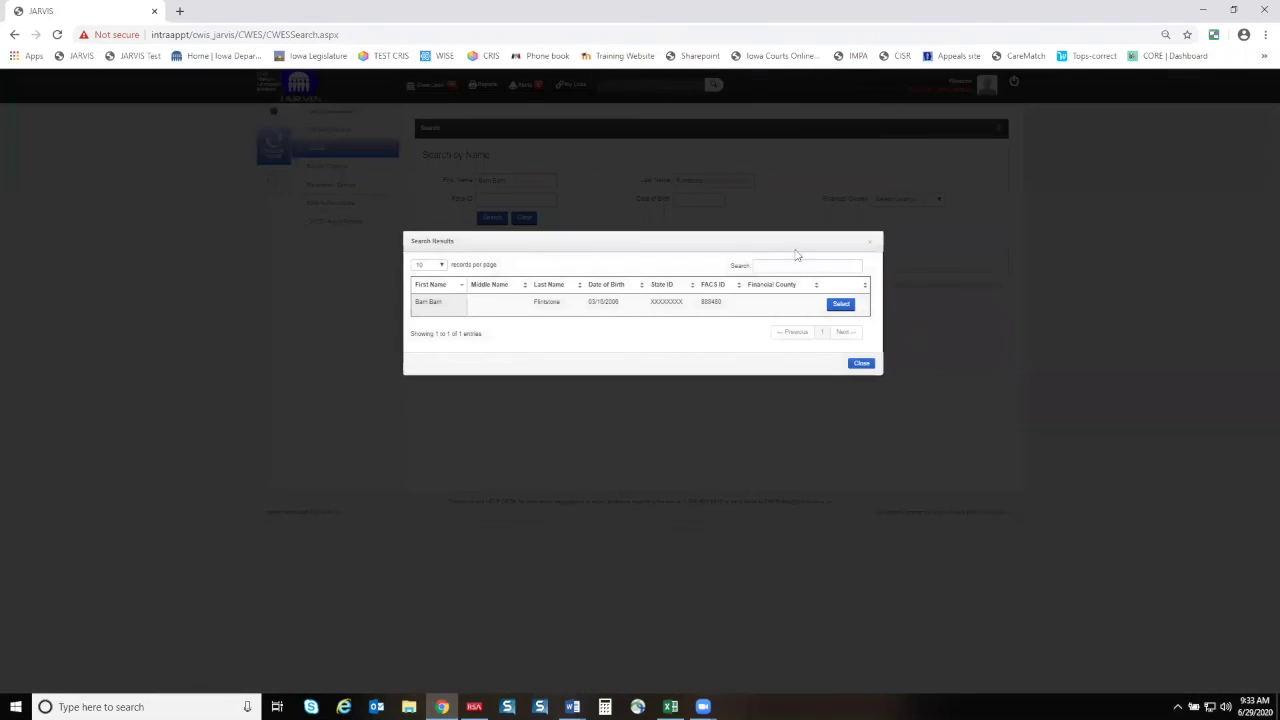
click(838, 305)
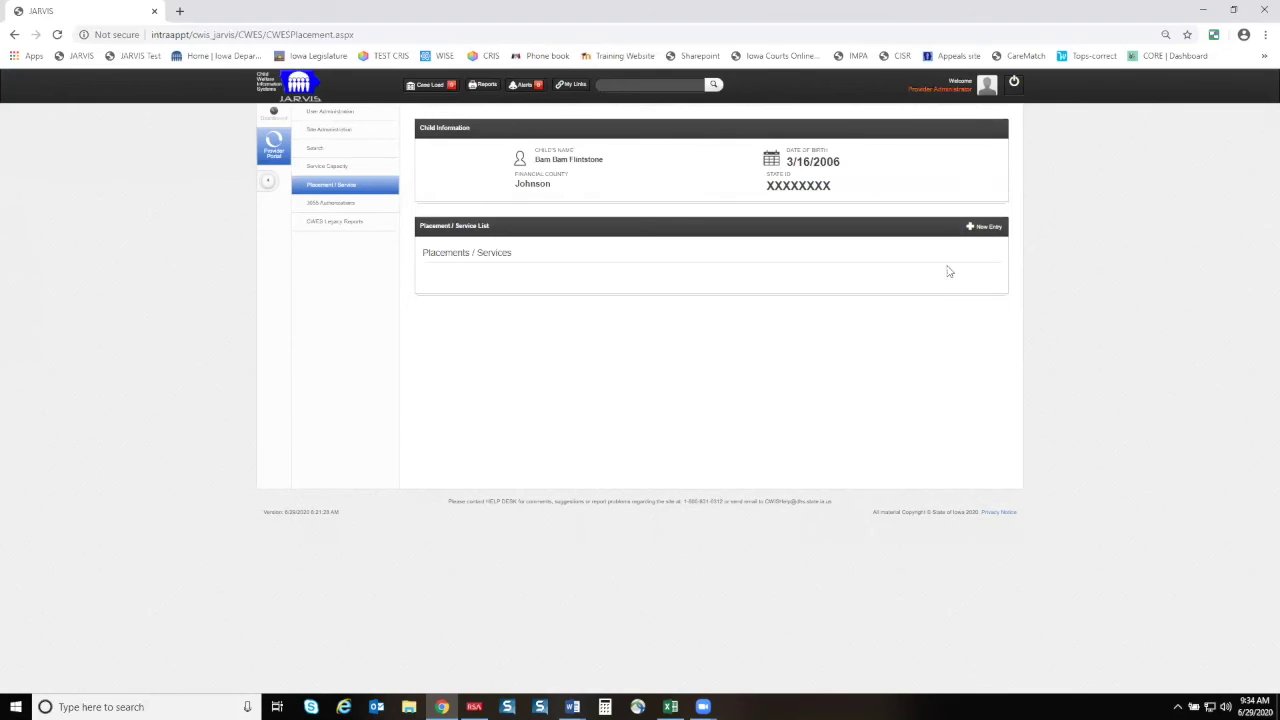
Start a new placement / service entry for Four Oaks at the CRSA - FCS site with service type Non-Agency Voluntary Services.
click(978, 232)
click(601, 240)
click(609, 259)
click(609, 260)
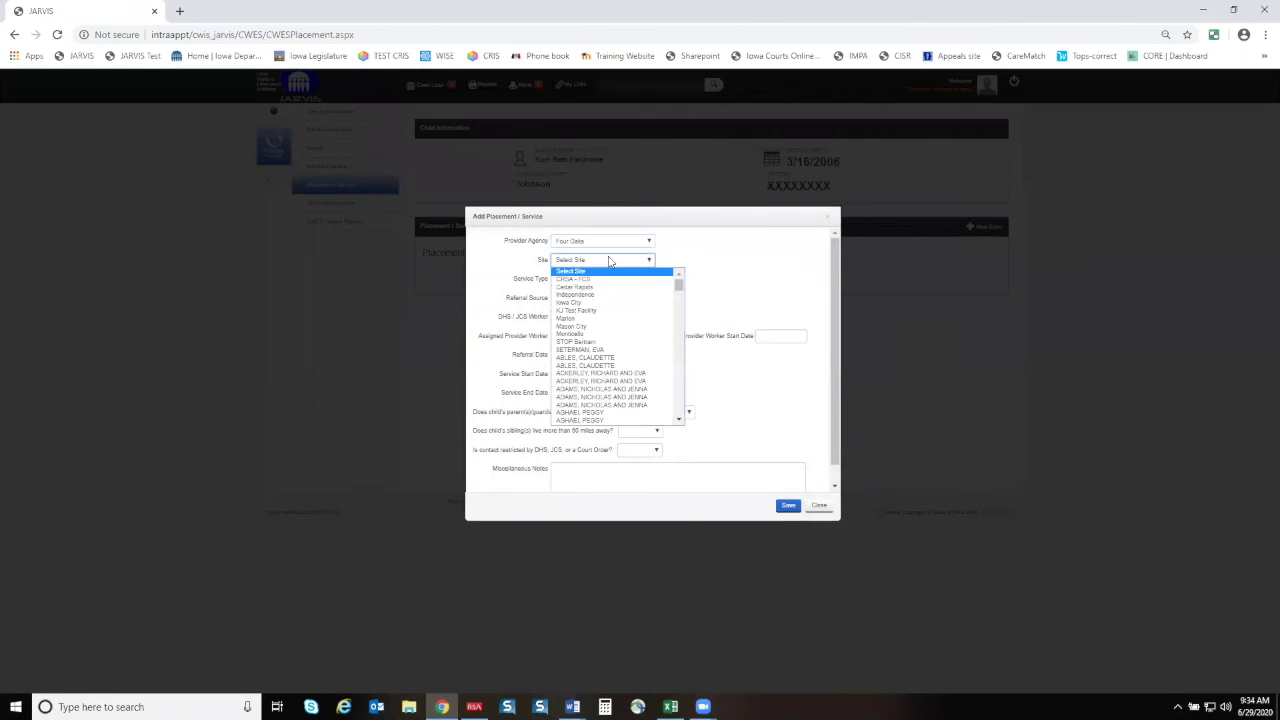
click(600, 280)
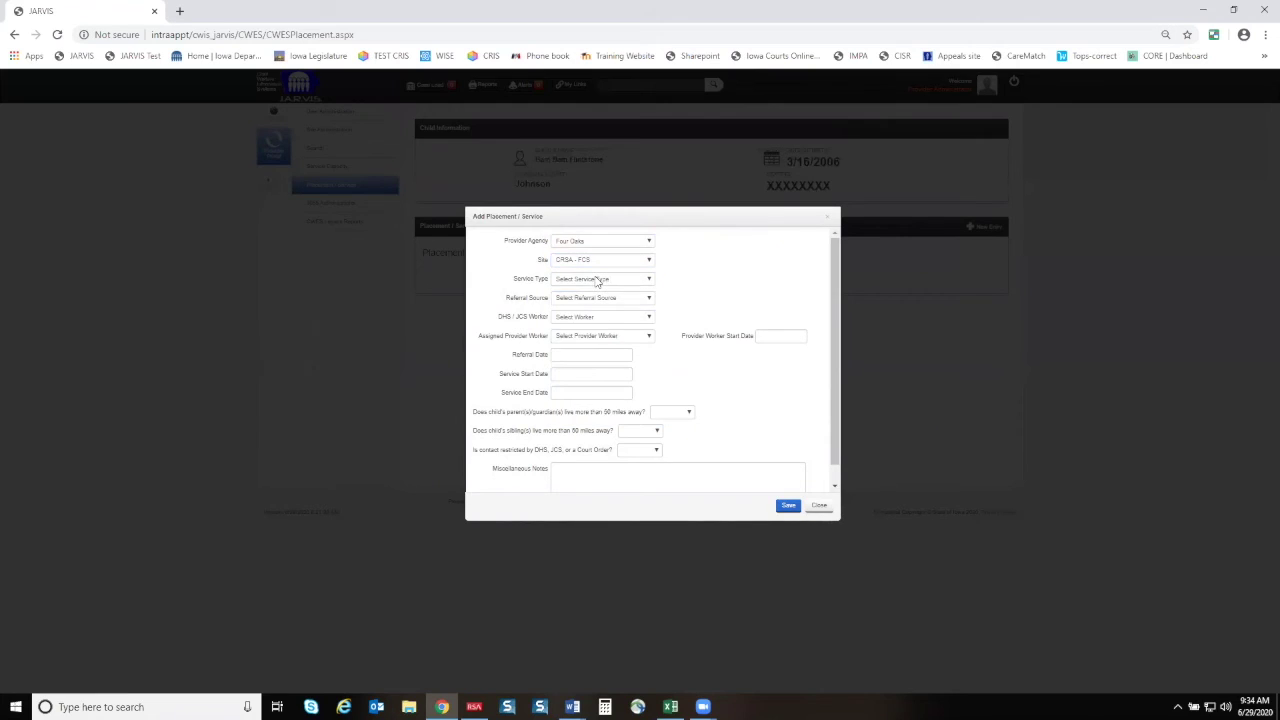
click(597, 280)
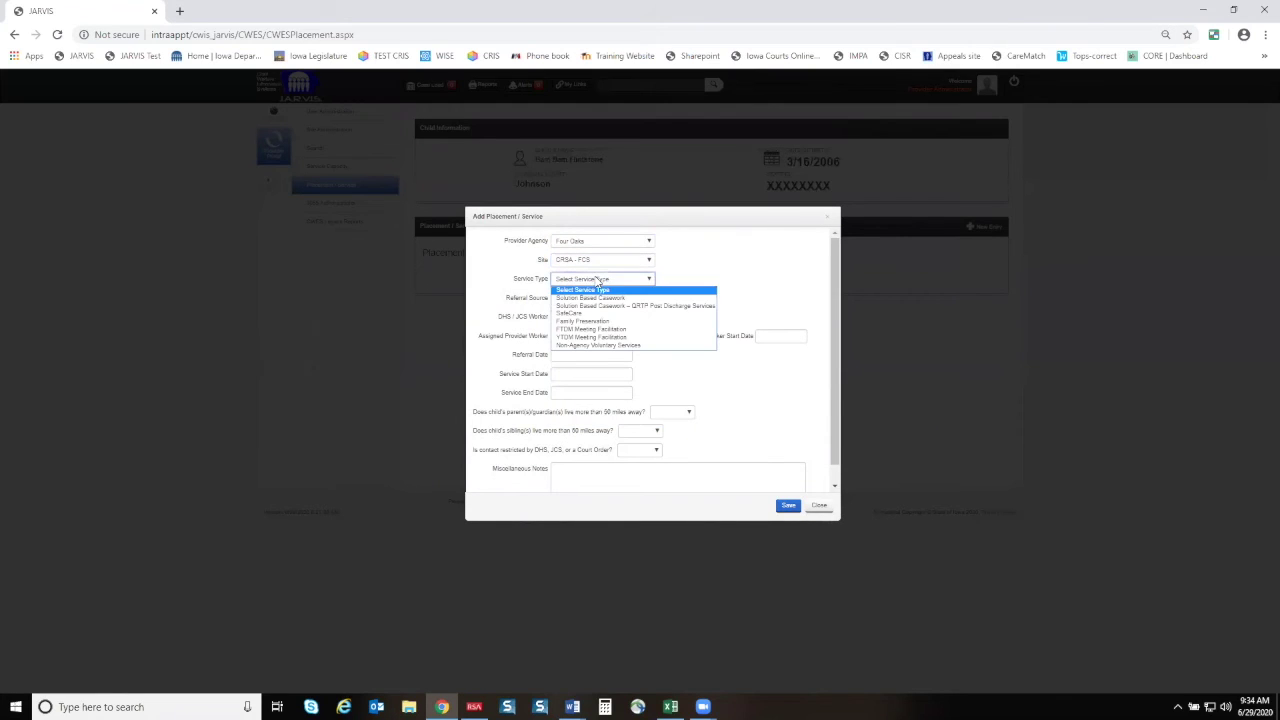
click(582, 346)
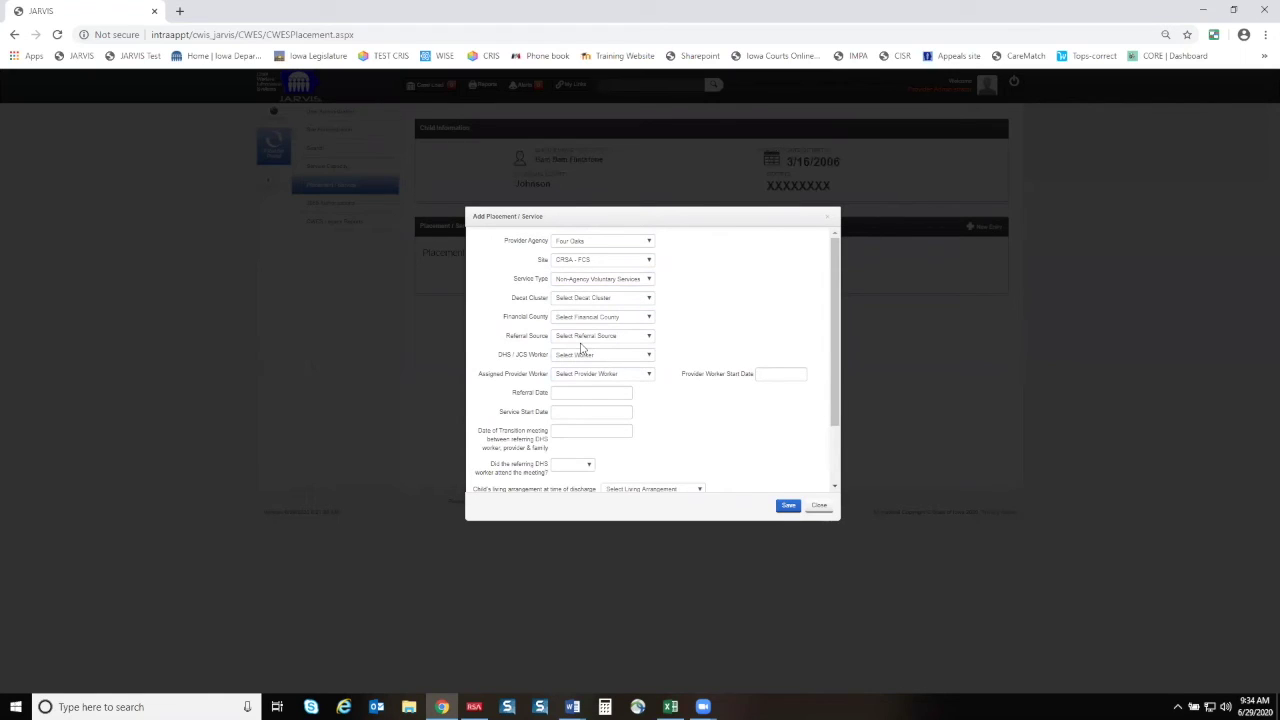
Set both the decat cluster and the financial county to Linn, and the referral source to DHS.
click(576, 298)
click(564, 356)
click(577, 318)
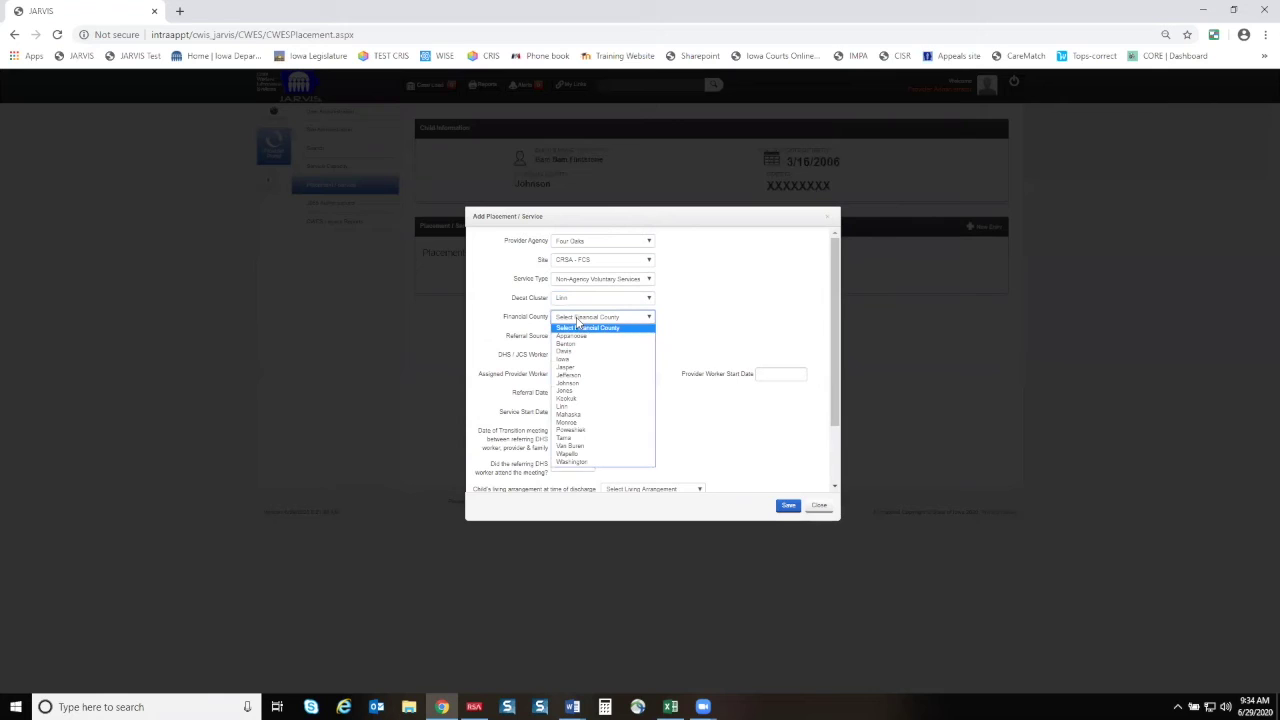
click(588, 406)
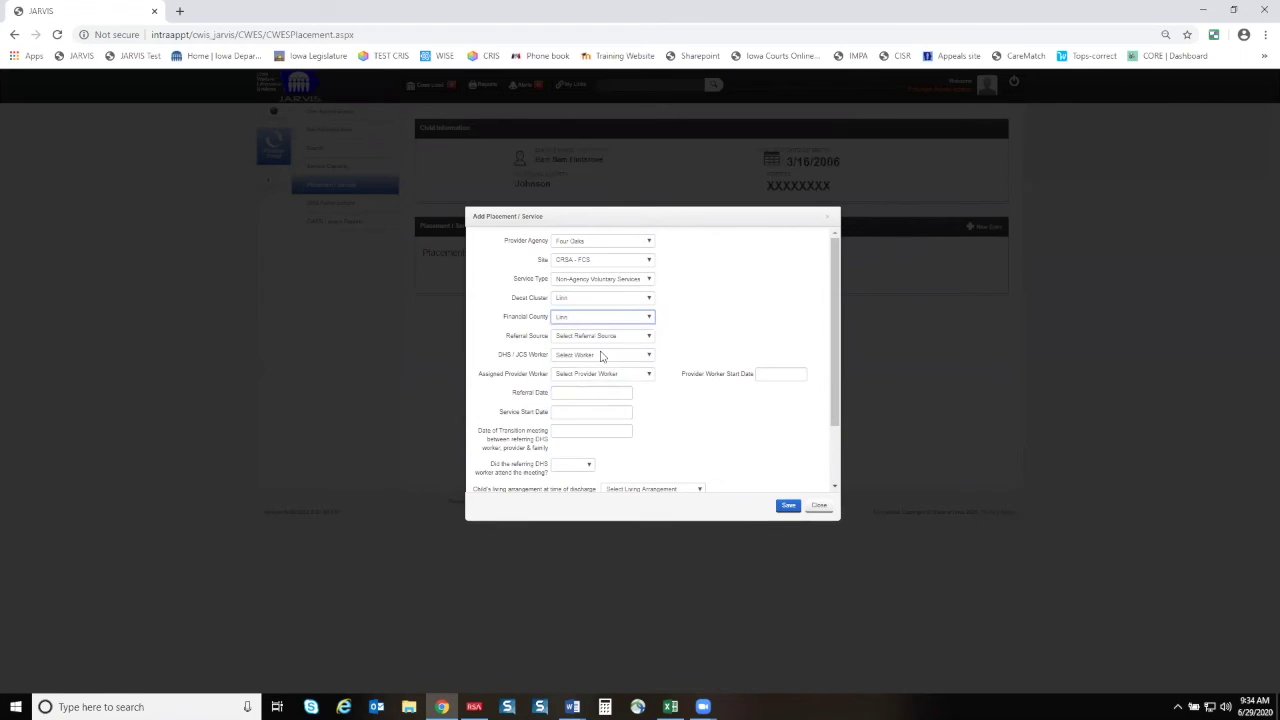
click(606, 337)
click(598, 357)
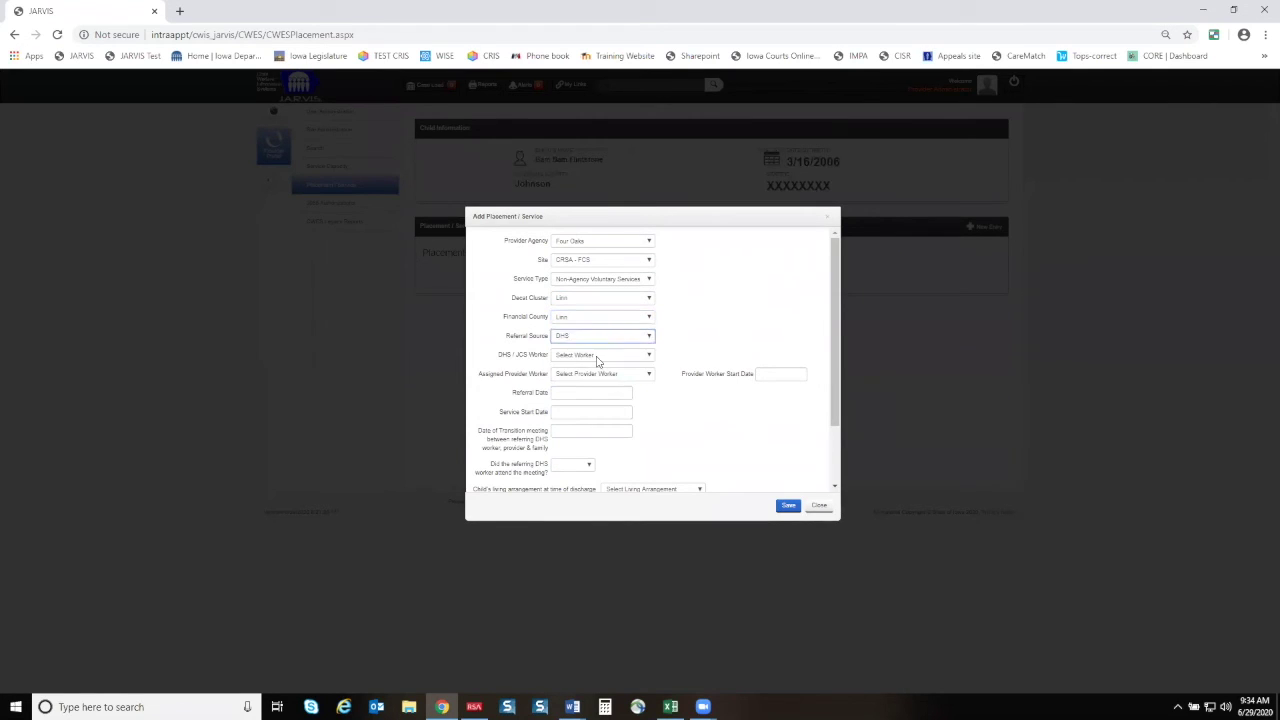
Assign the test social worker as DHS / JCS worker and the test provider worker as assigned provider worker for the voluntary service.
click(630, 356)
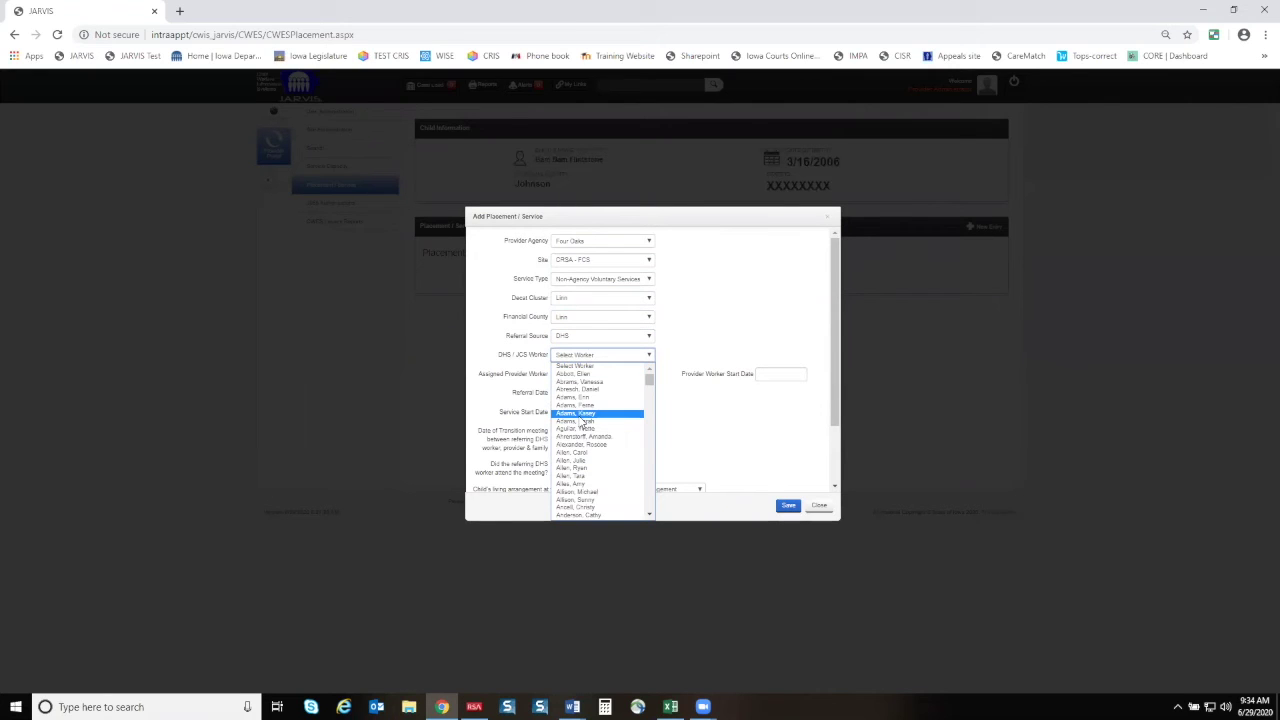
text(wor)
key(Return)
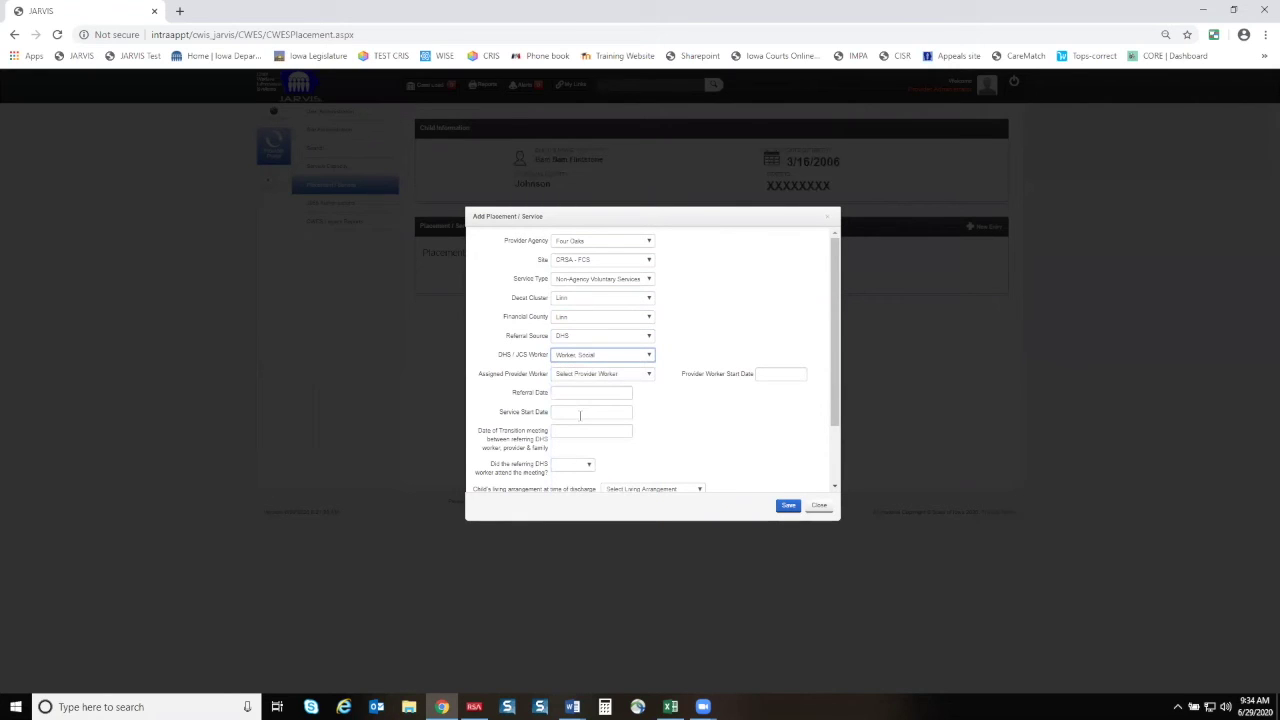
click(610, 374)
text(wor)
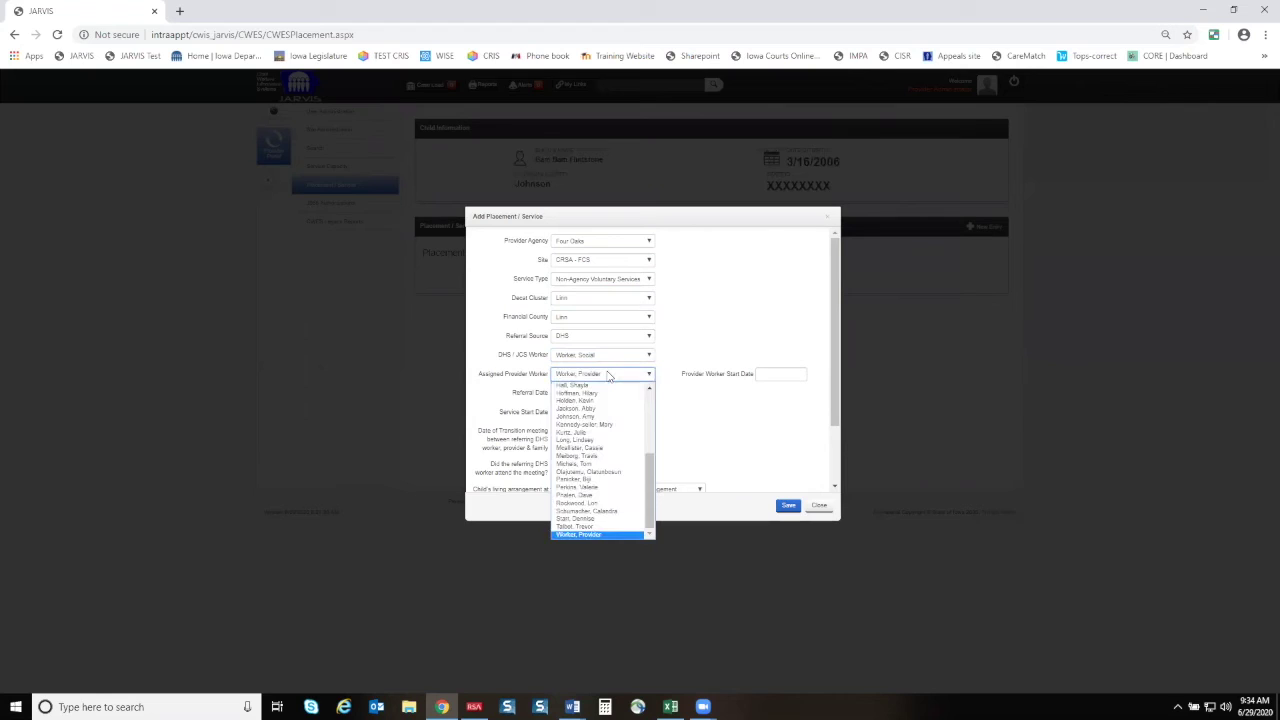
key(Return)
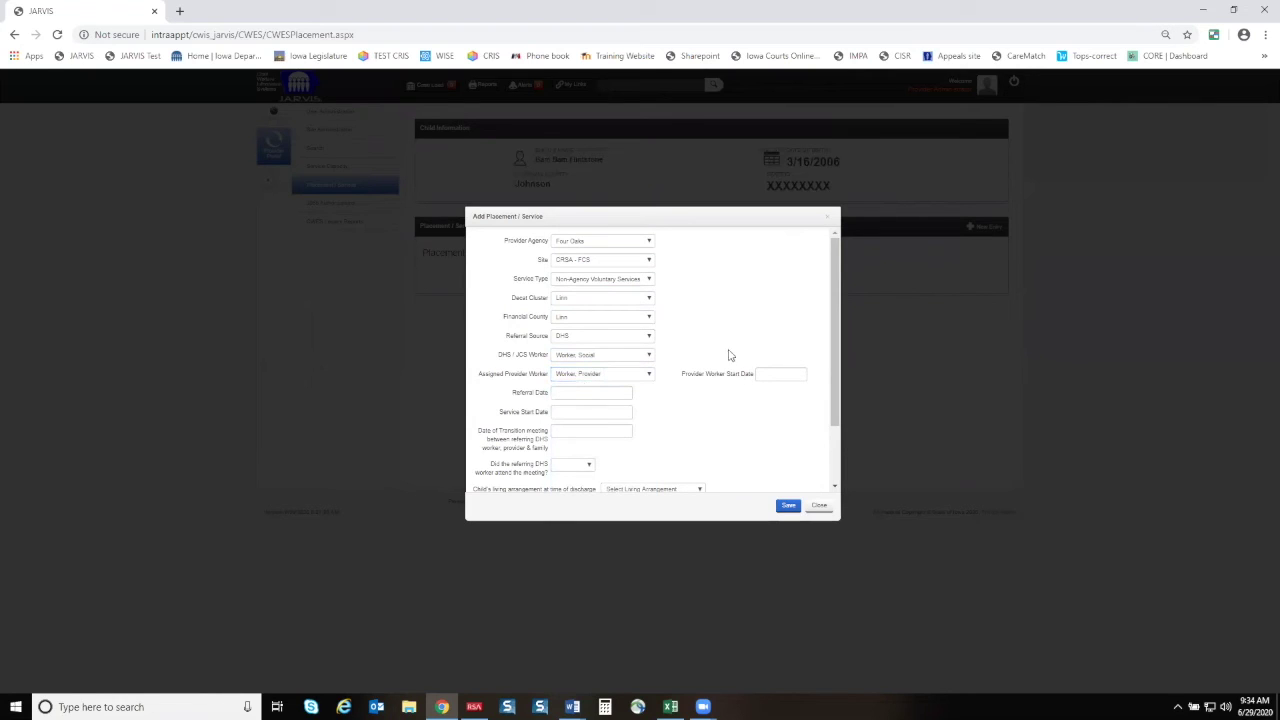
Set the provider worker start date to 06/04/2020, the referral date to 06/03/2020 and the service start date to 06/04/2020.
click(782, 374)
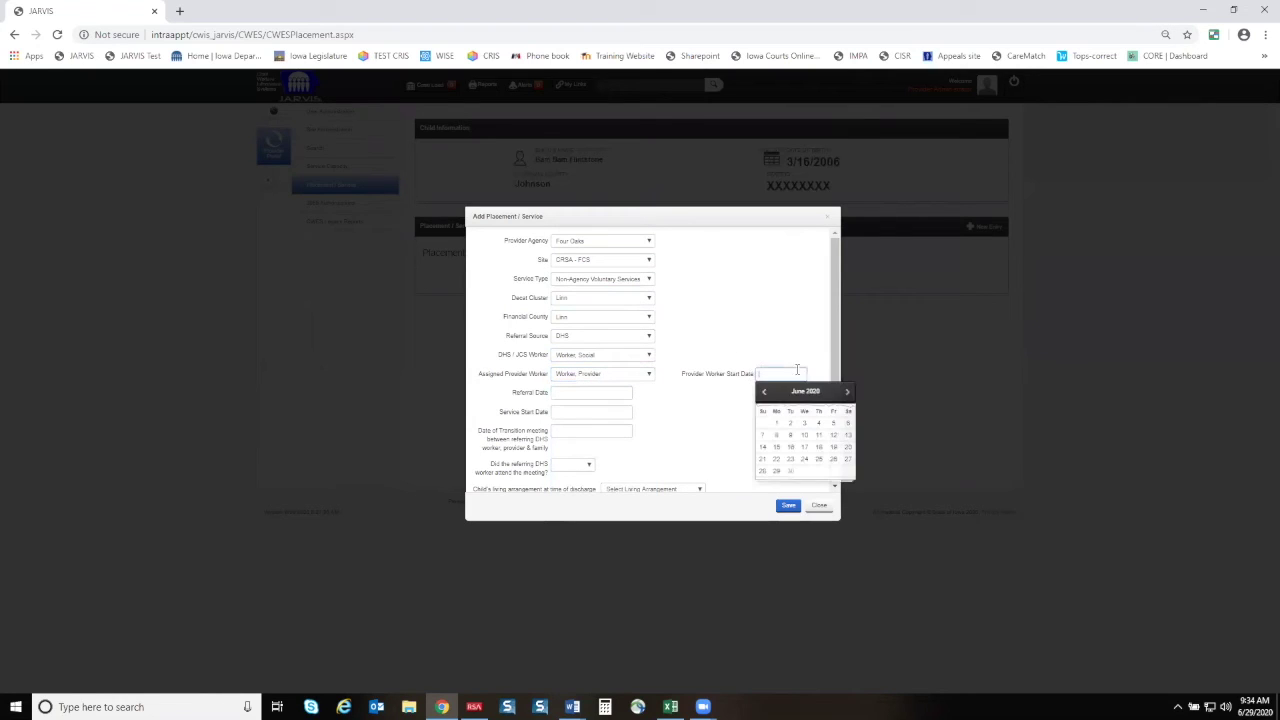
click(819, 424)
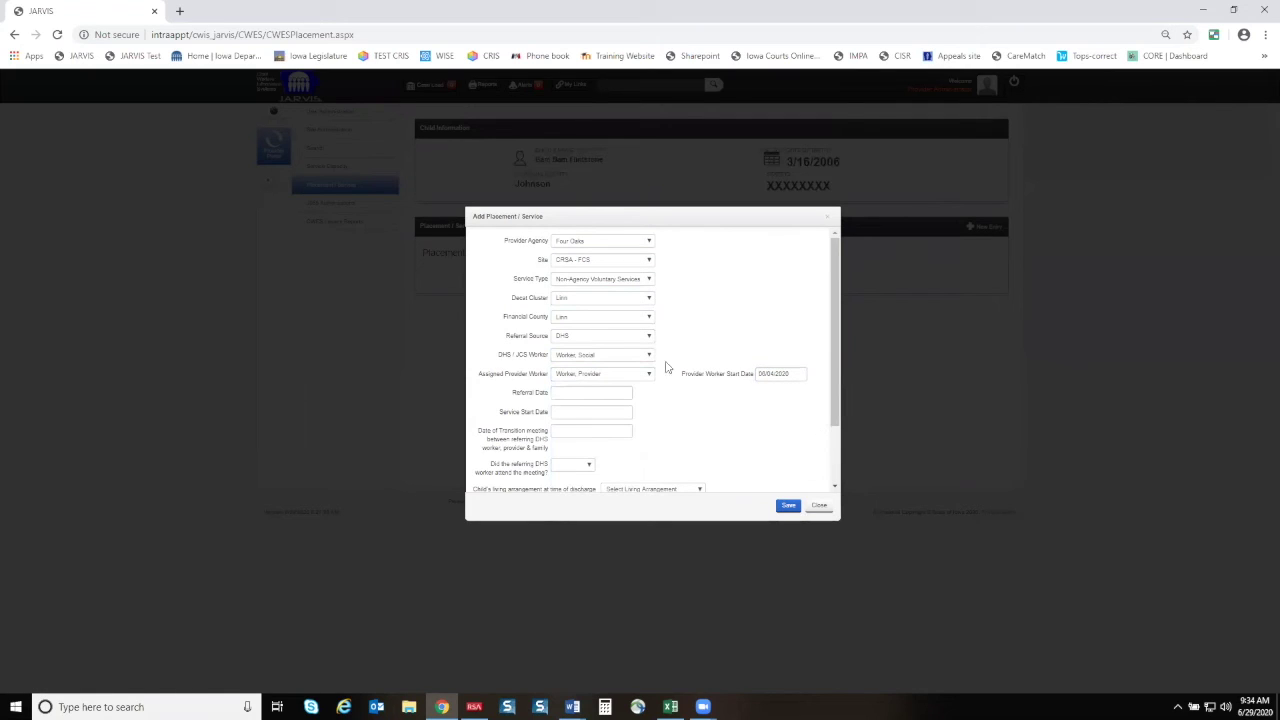
click(574, 392)
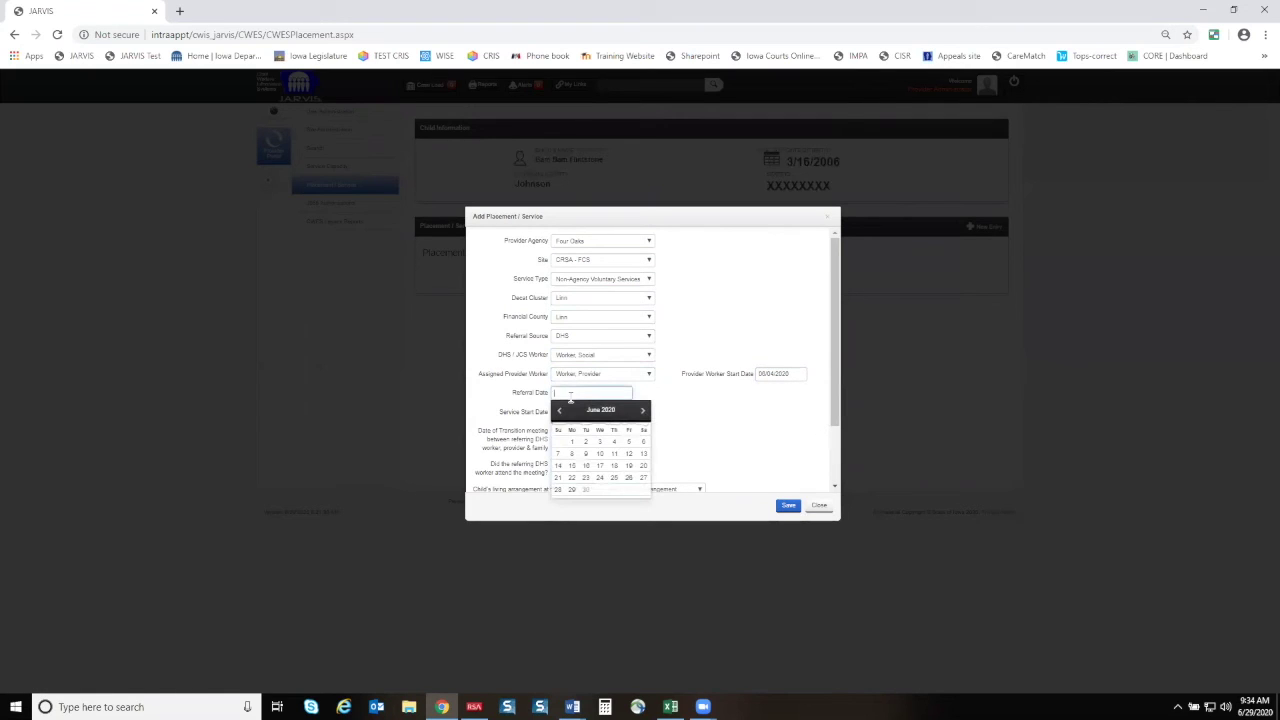
click(599, 443)
scroll(590, 400, down, 2)
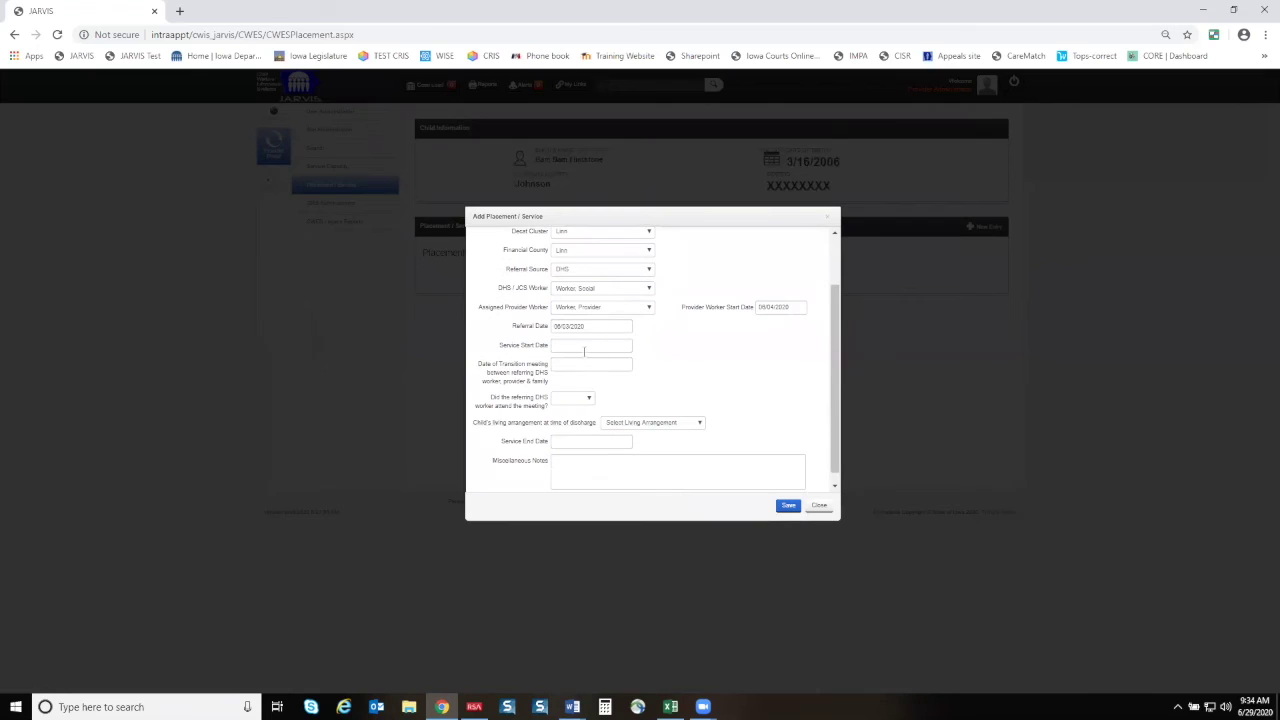
click(584, 347)
click(615, 396)
Set the transition meeting date to 06/06/2020, DHS worker attendance to Yes, and the living arrangement at discharge to Parent/Relative/Fictive Kin.
click(588, 365)
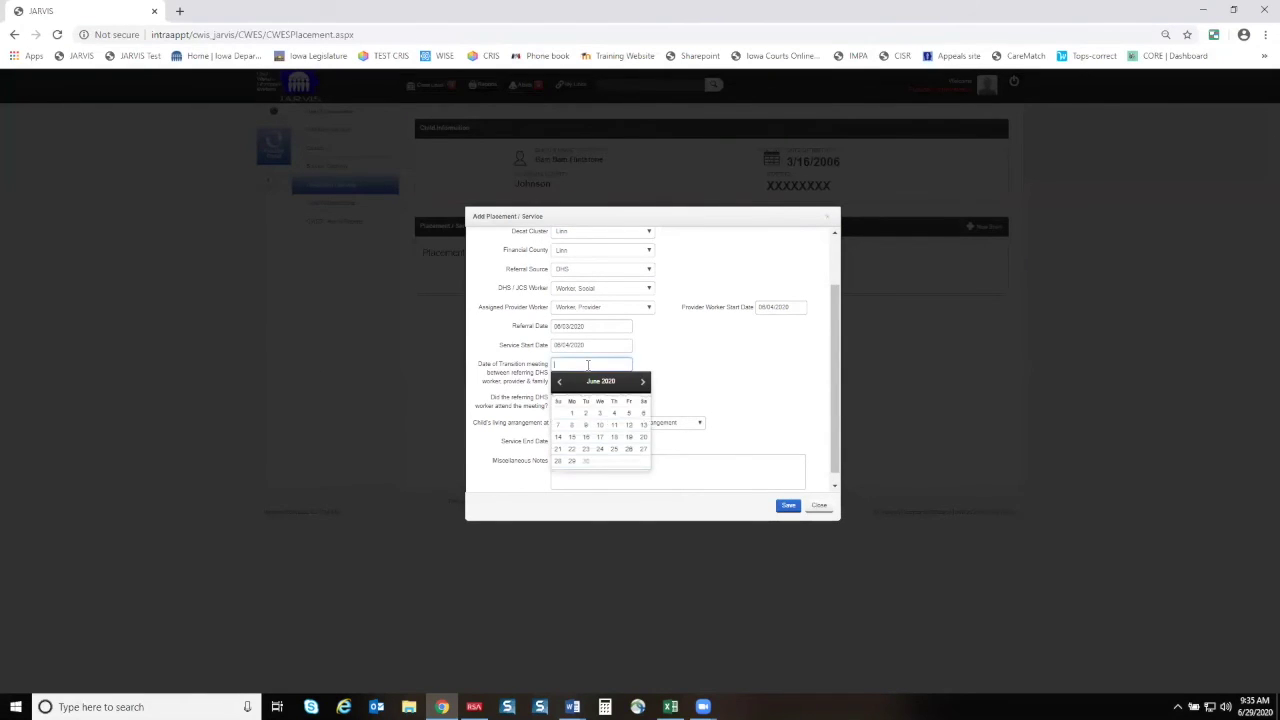
click(644, 413)
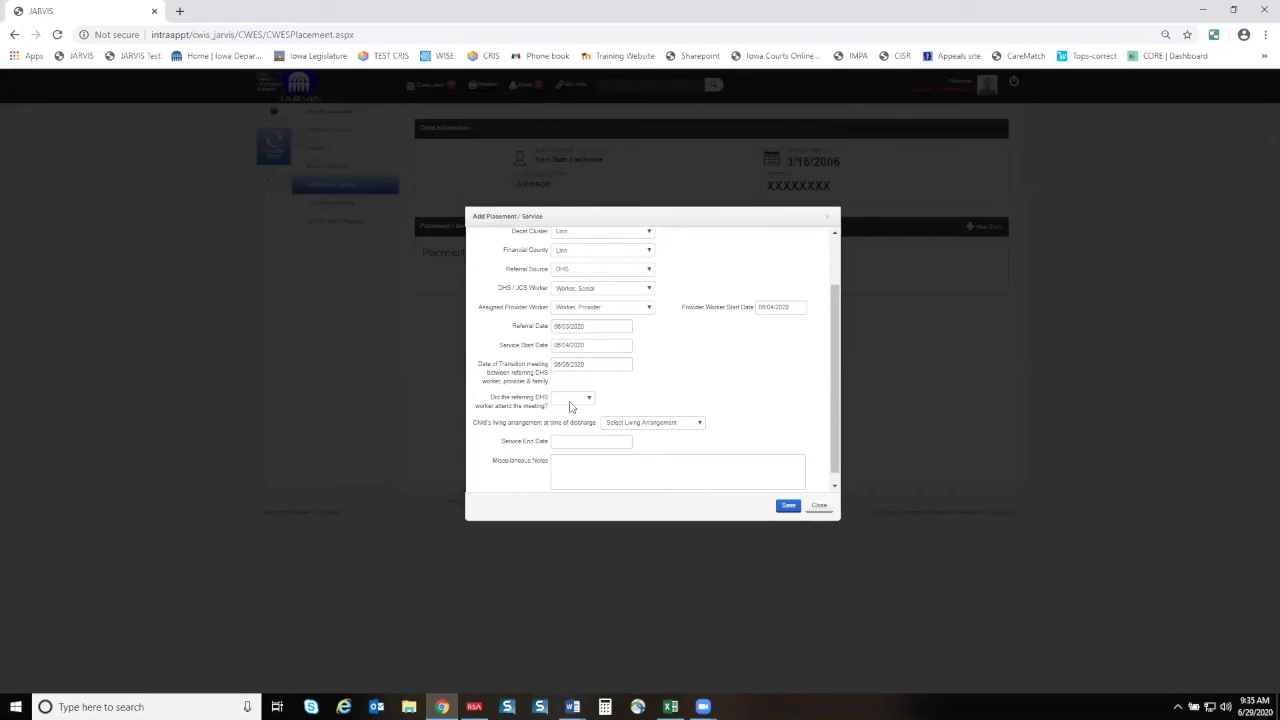
click(571, 400)
click(565, 420)
scroll(658, 402, down, 1)
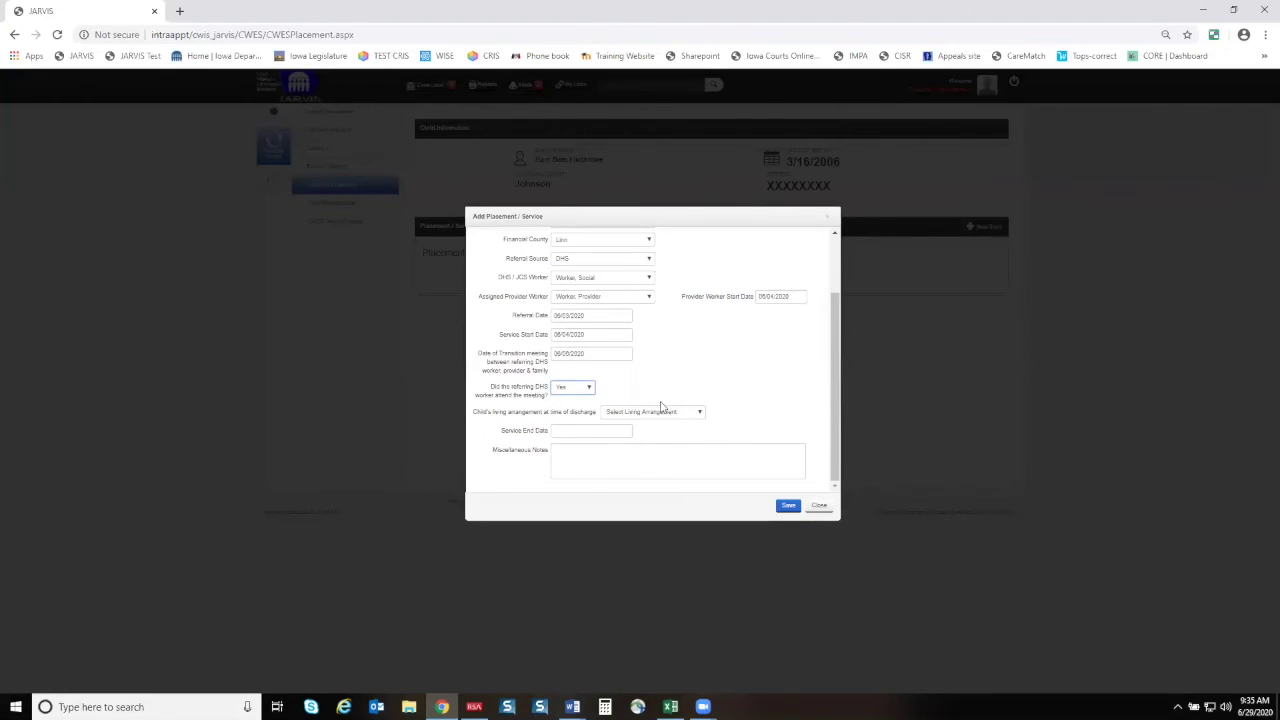
click(671, 413)
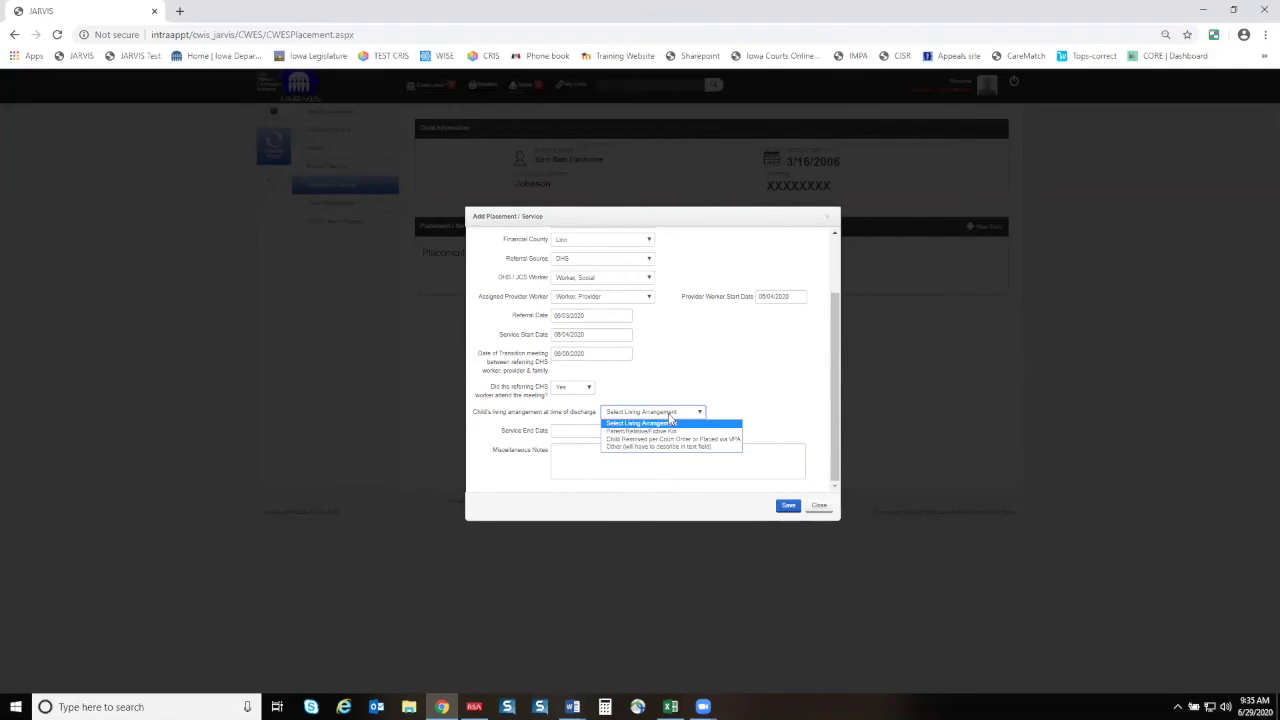
click(657, 436)
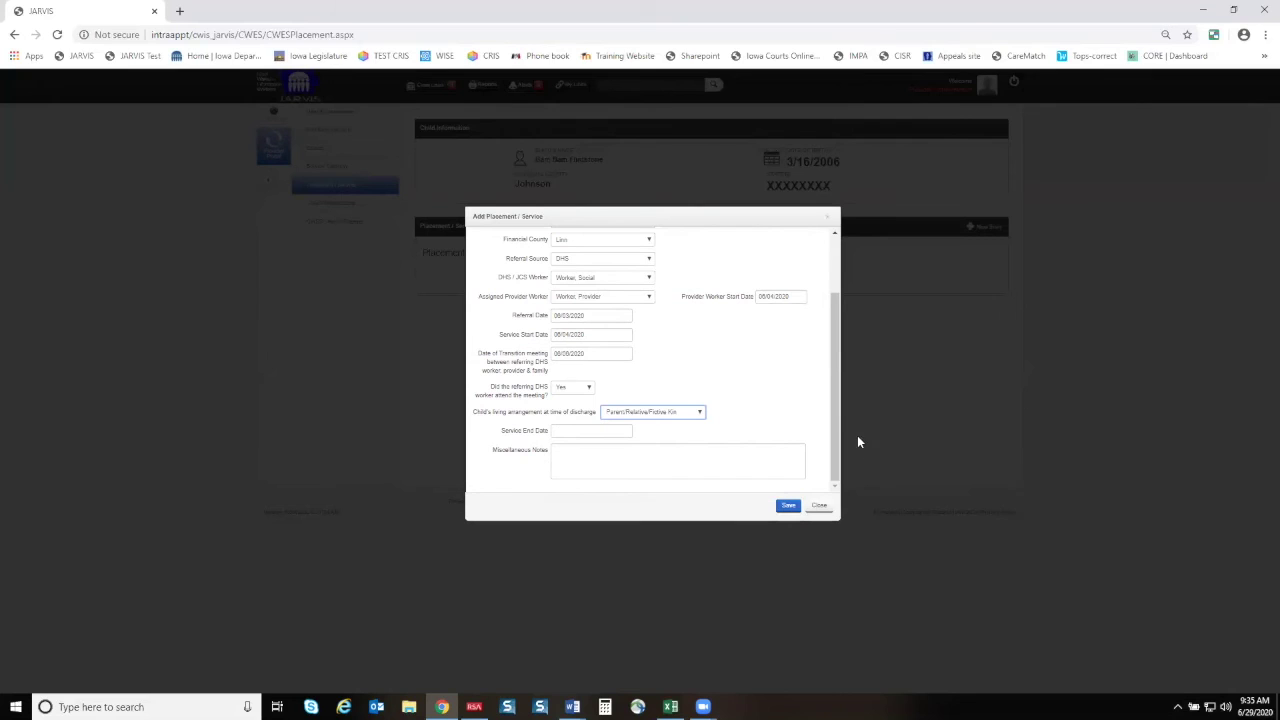
Save the voluntary service entry and check the filled Non-Agency Voluntary Services of the Linn decat cluster in the service capacity map.
click(788, 506)
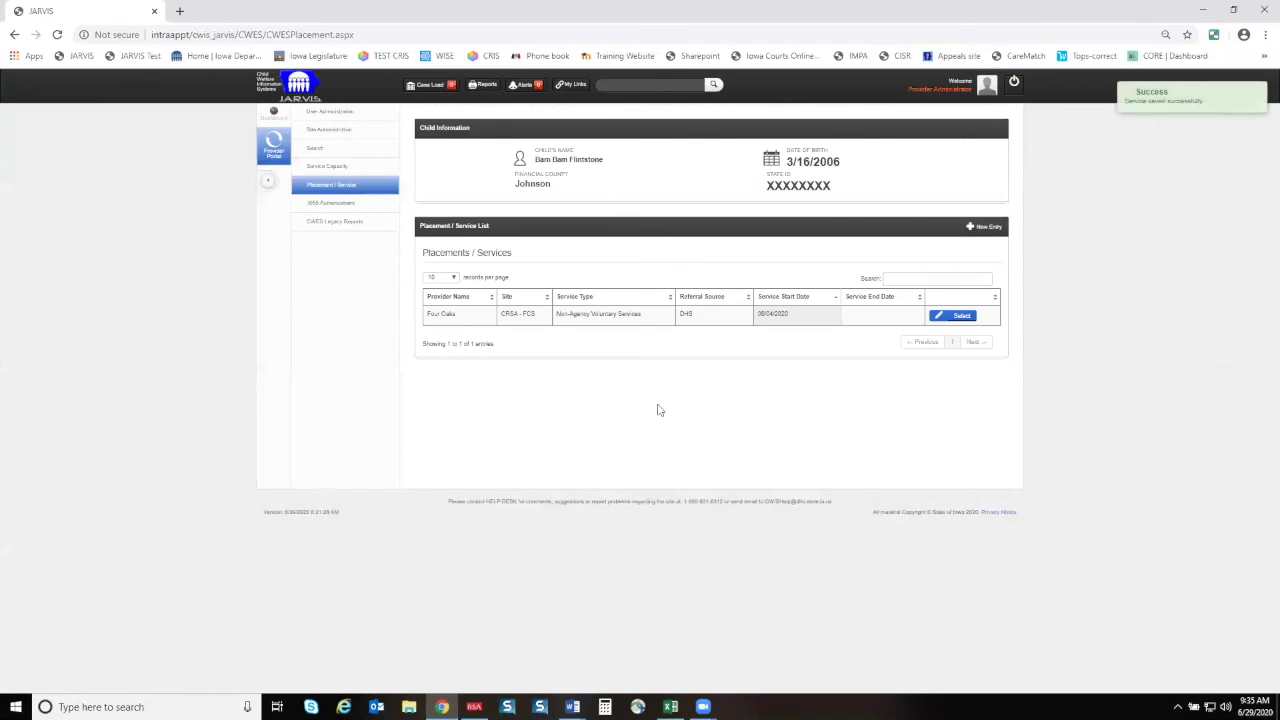
click(337, 173)
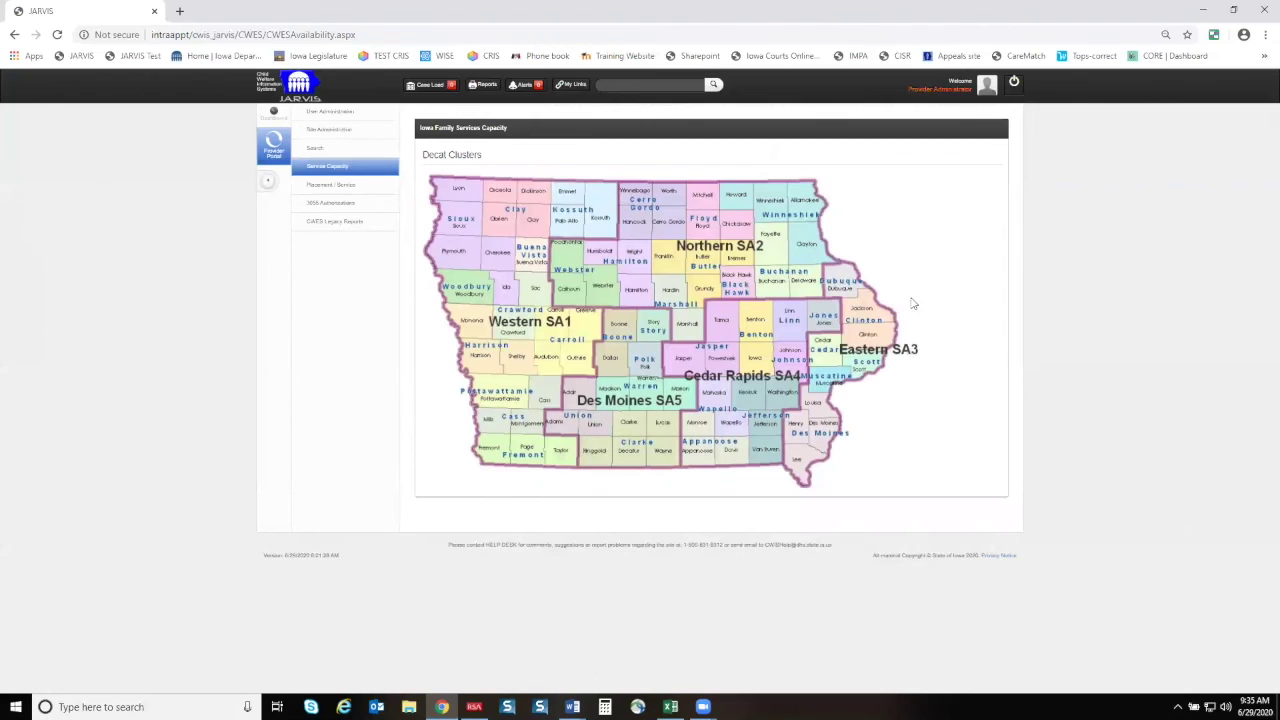
click(794, 321)
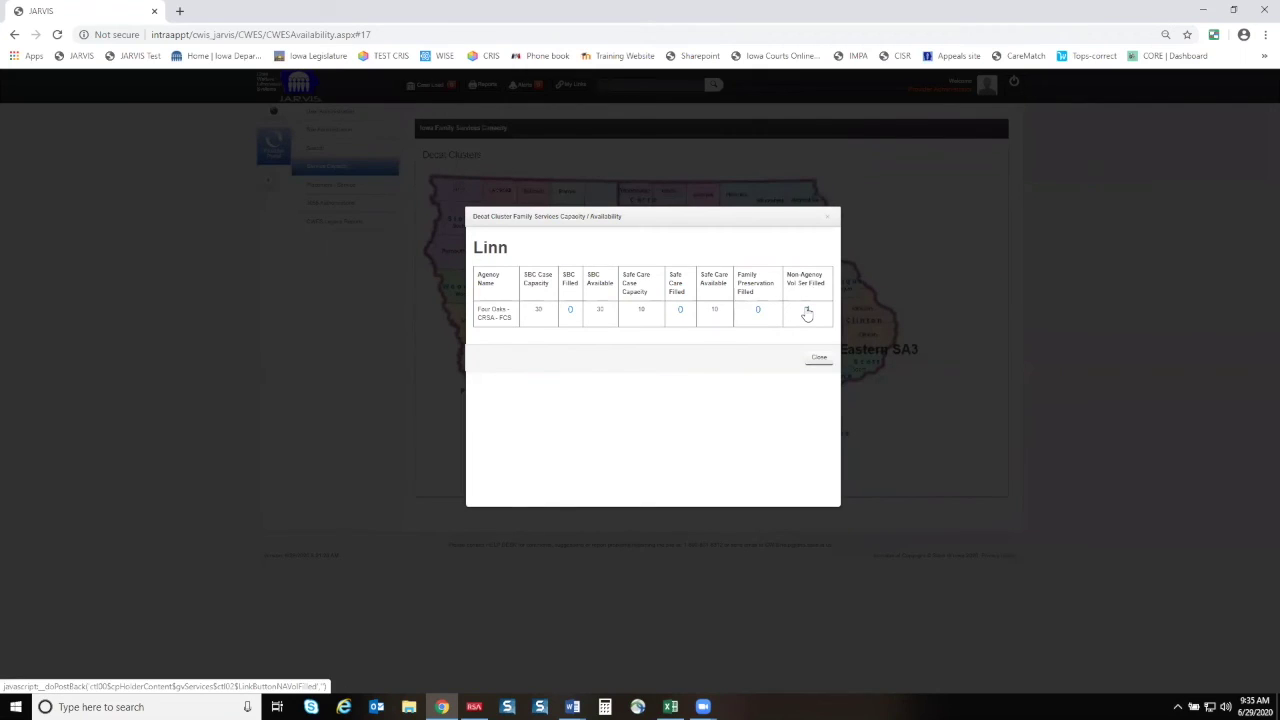
click(807, 312)
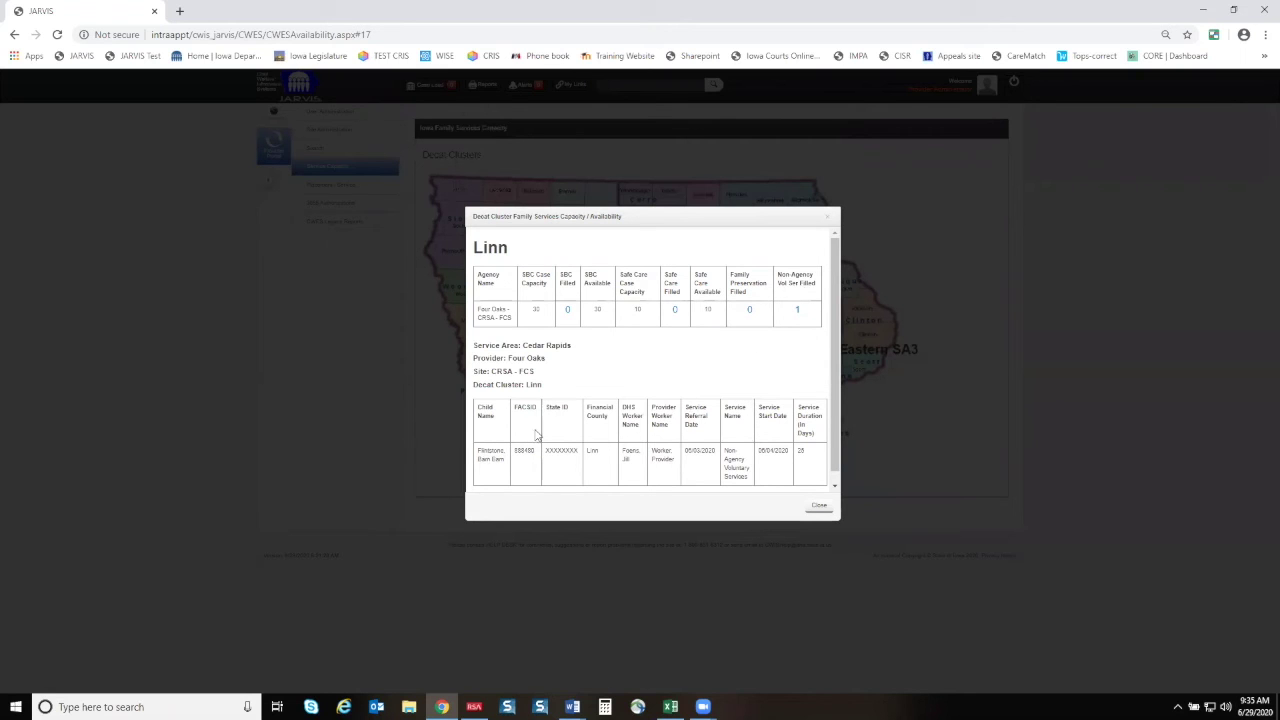
click(826, 216)
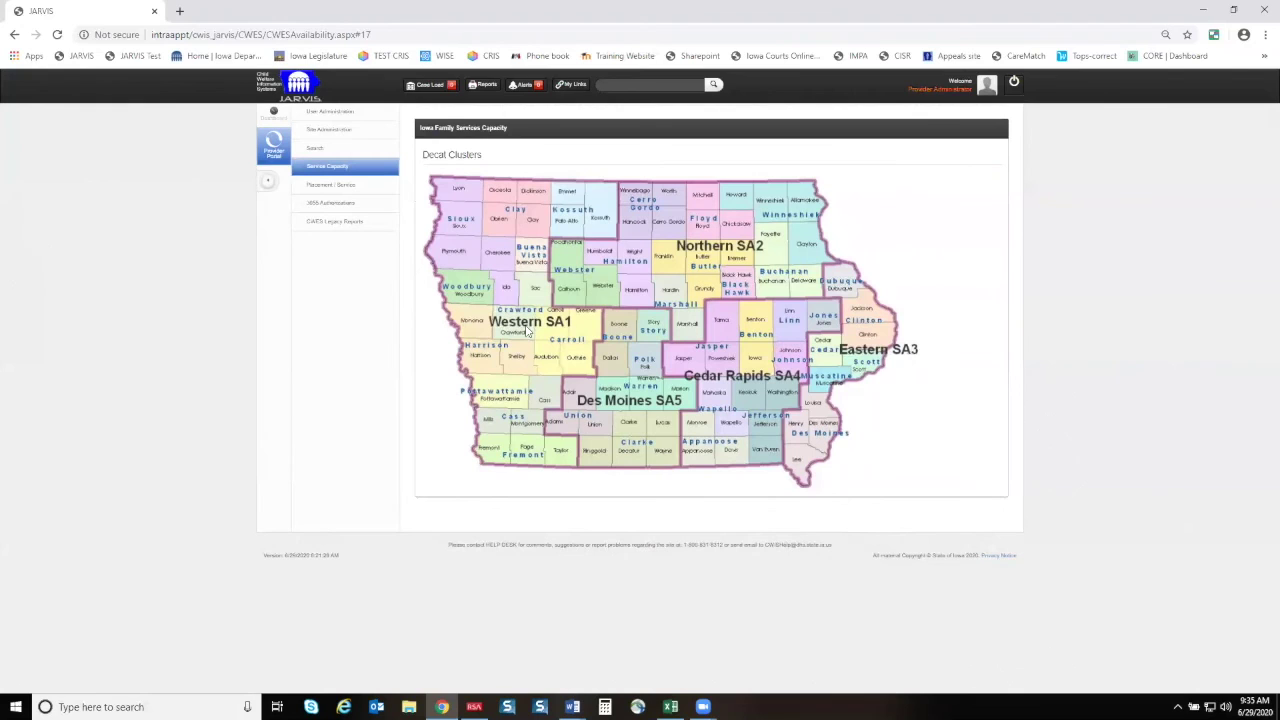
Start a new placement entry for the child with provider agency Four Oaks, site Independence and service type Shelter Care.
click(381, 190)
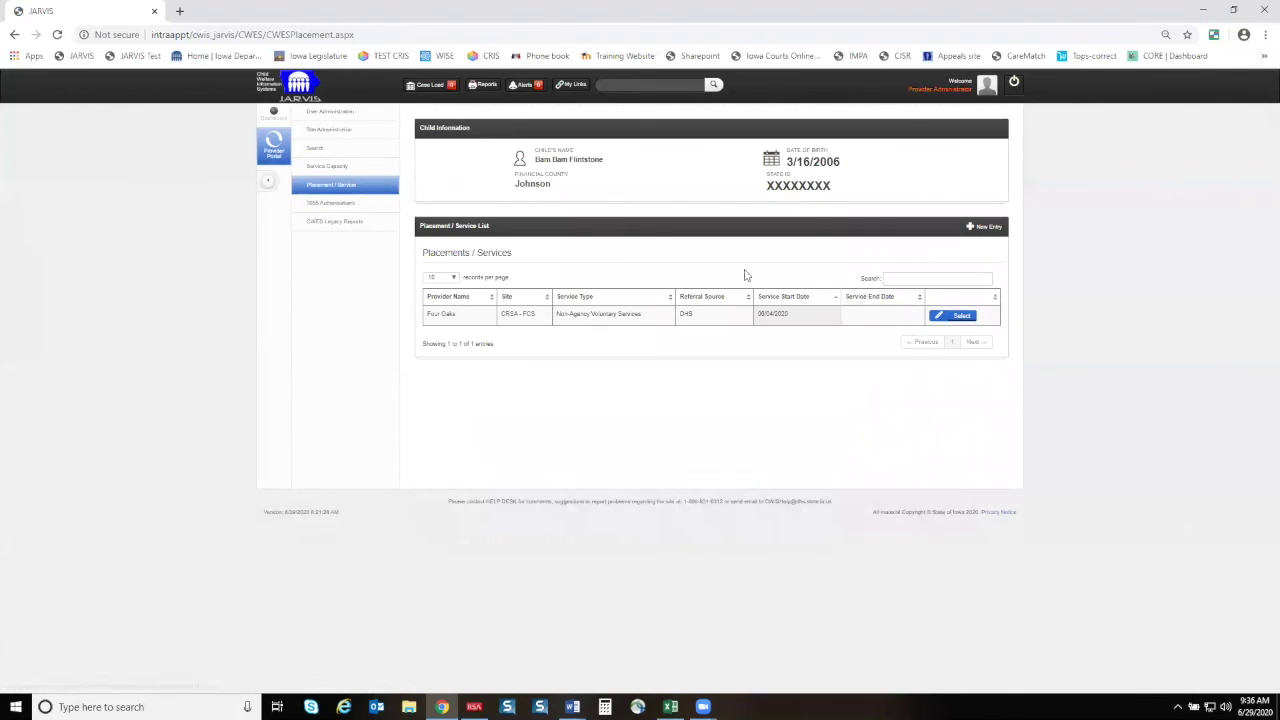
click(968, 229)
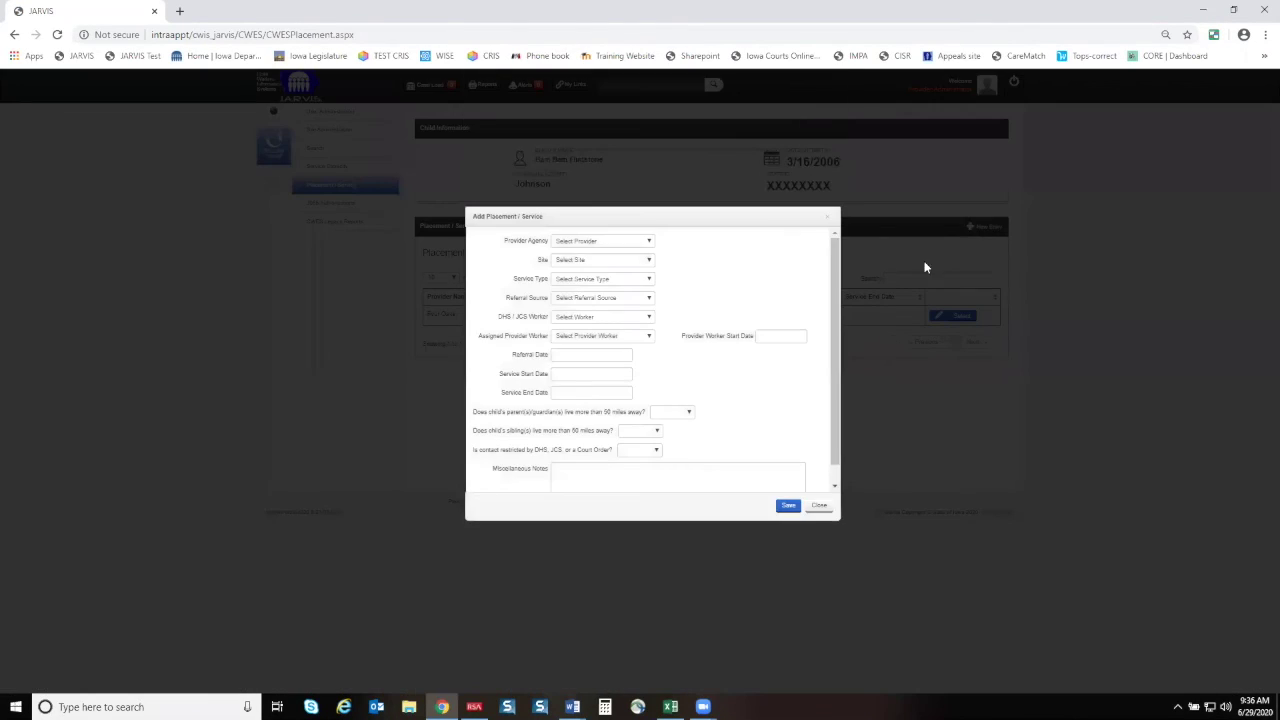
click(615, 244)
click(608, 259)
click(608, 260)
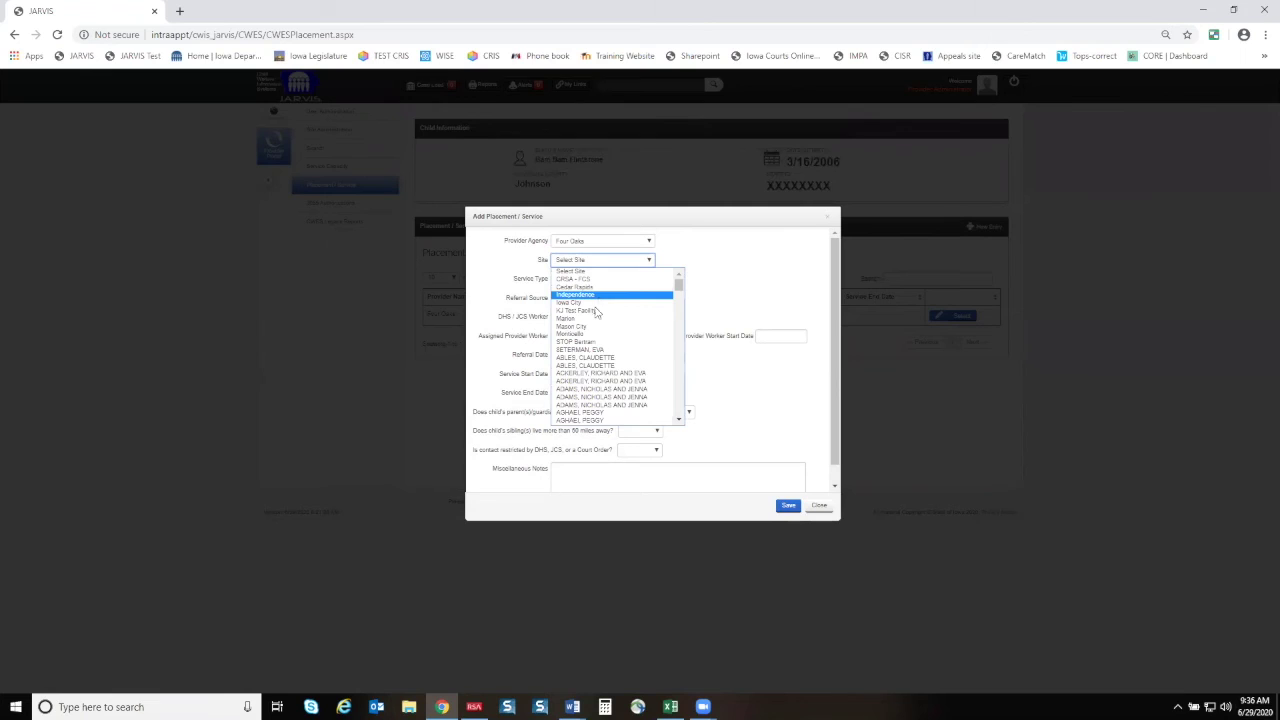
click(598, 297)
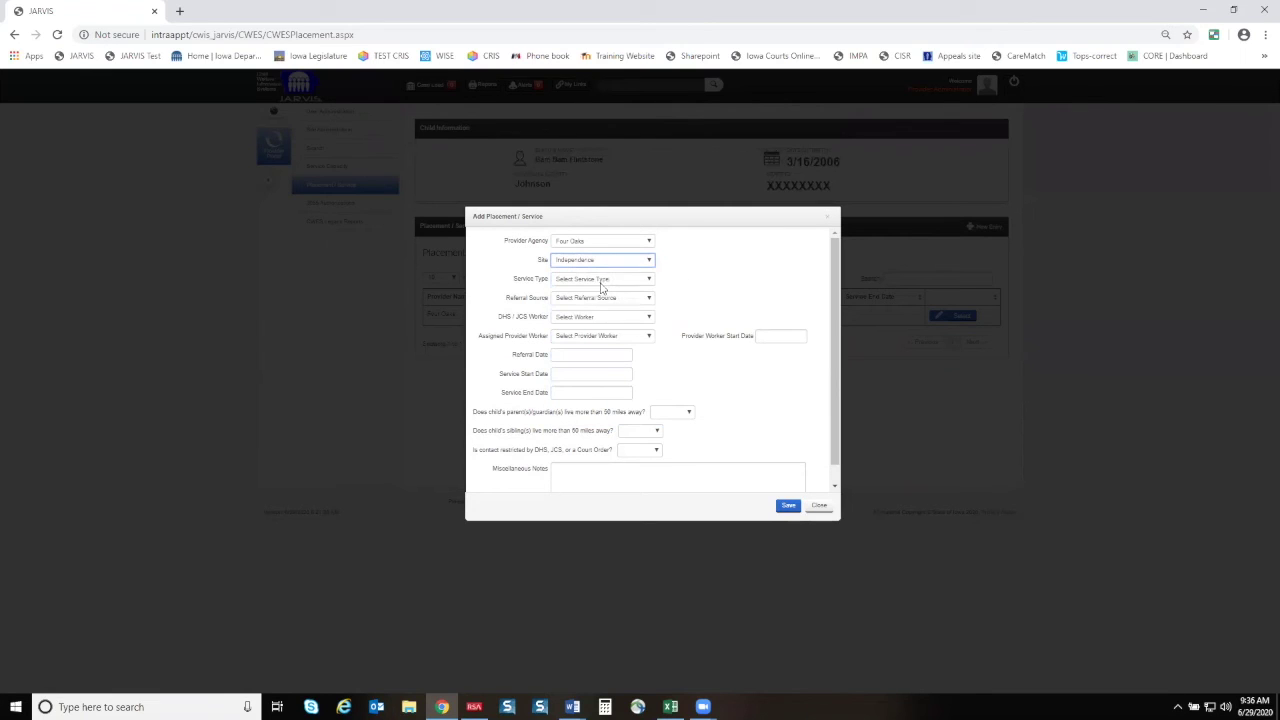
click(604, 280)
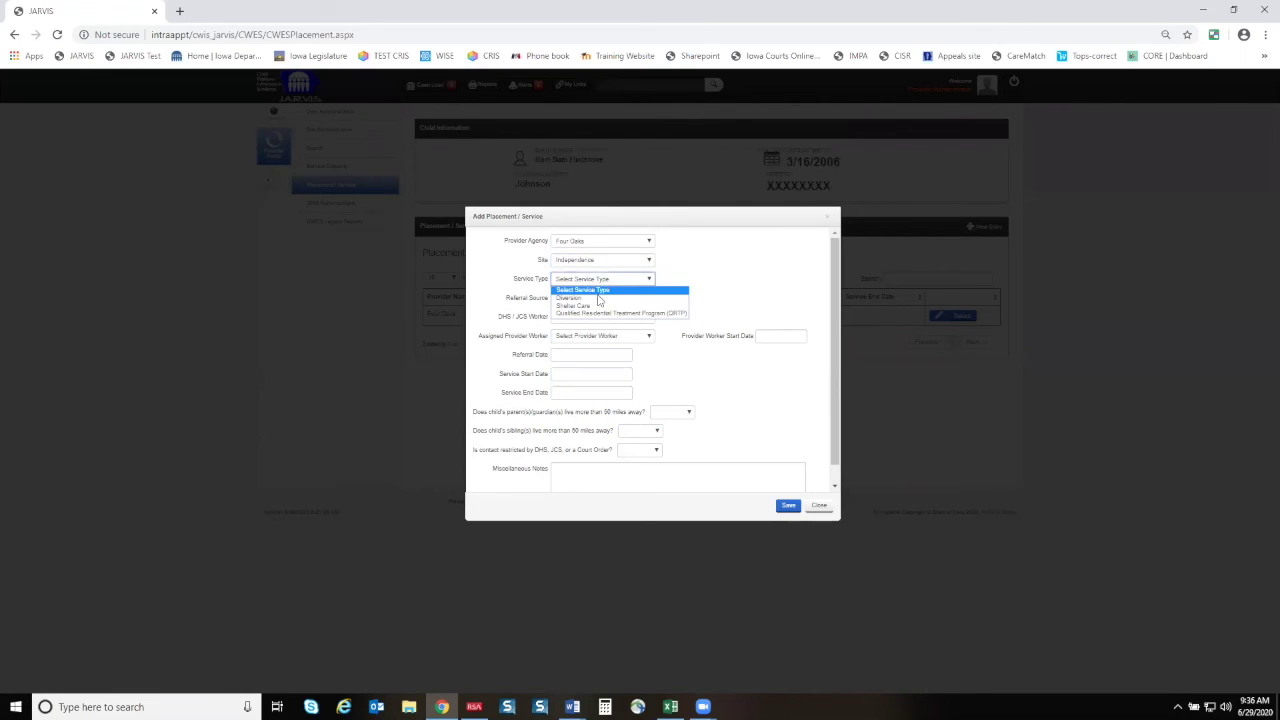
click(595, 306)
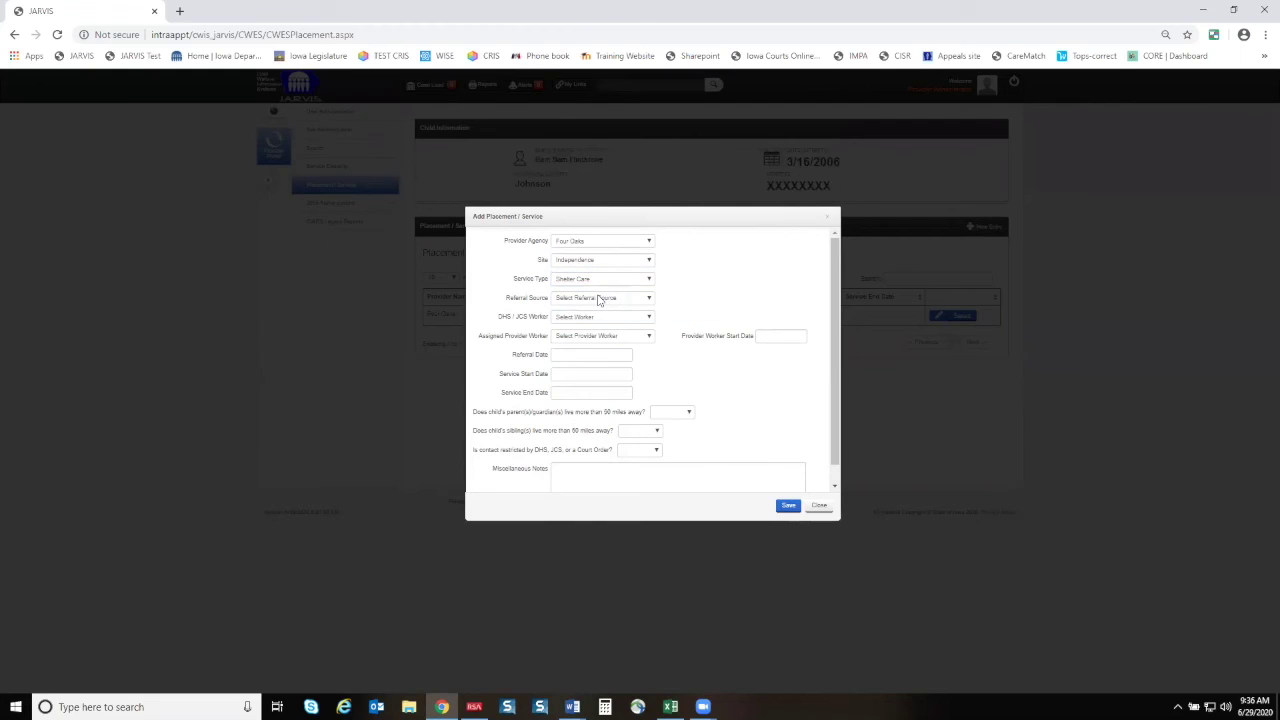
Set the shelter placement's referral source to DHS and assign the test social worker and the test provider worker.
click(600, 300)
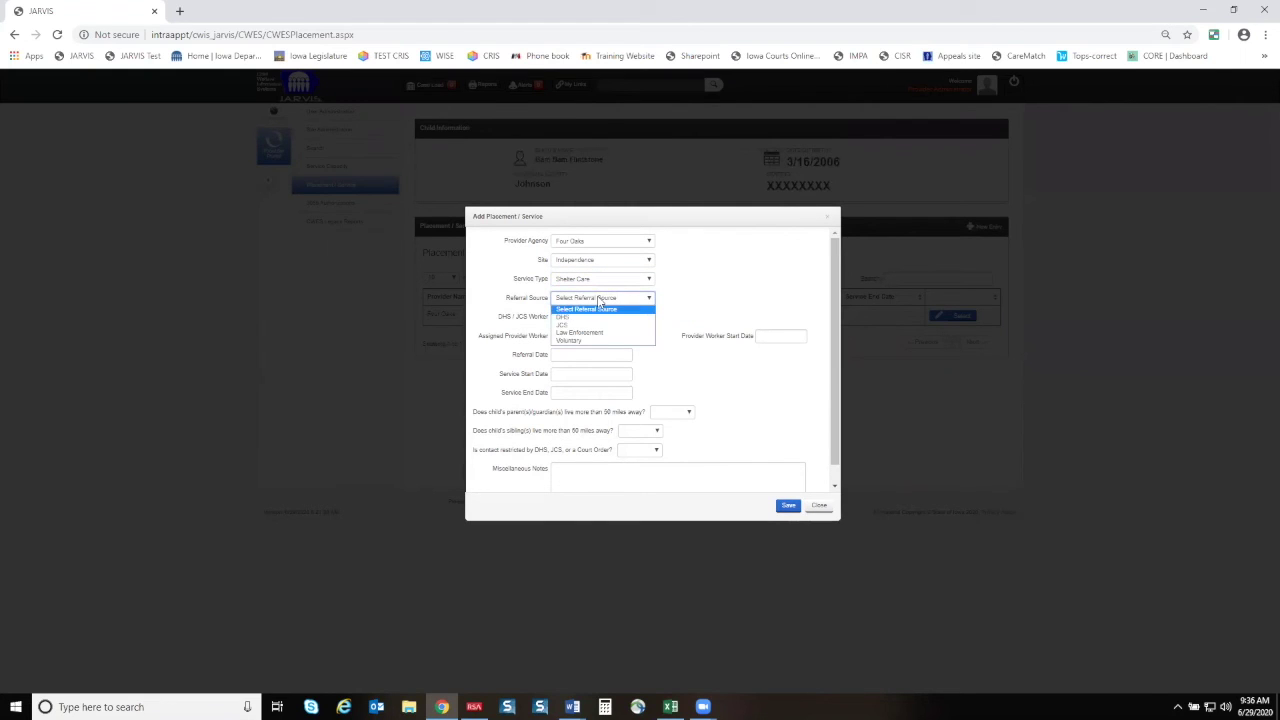
click(588, 317)
click(587, 318)
click(587, 318)
click(588, 318)
text(worker)
key(Return)
click(598, 337)
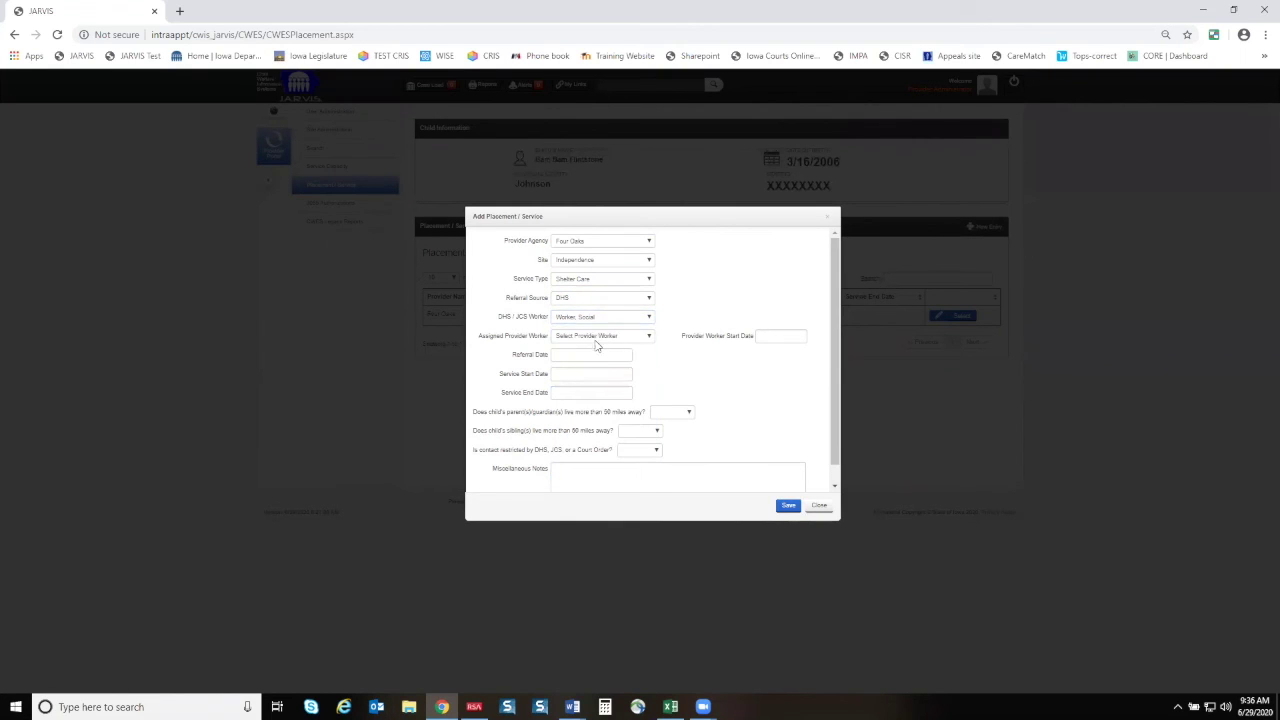
text(worker)
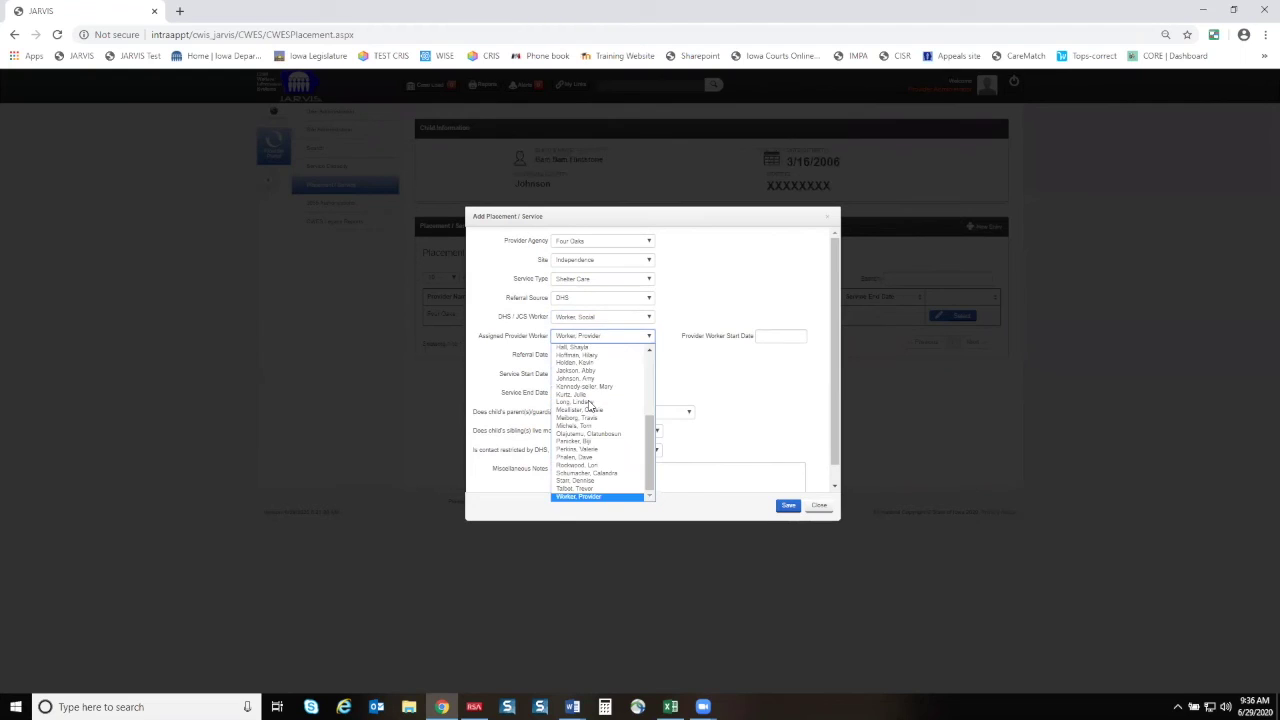
key(Return)
Set the provider worker start date, referral date and service start date of the shelter placement to 06/09/2020.
click(771, 337)
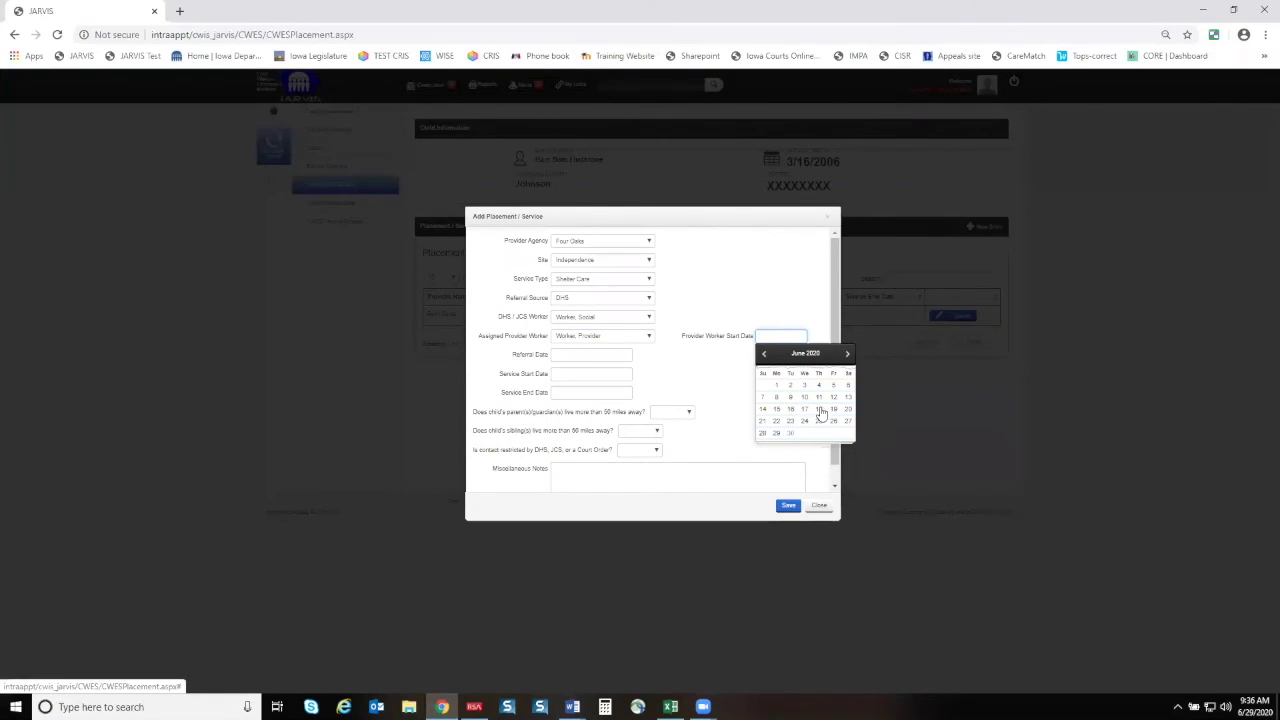
click(790, 397)
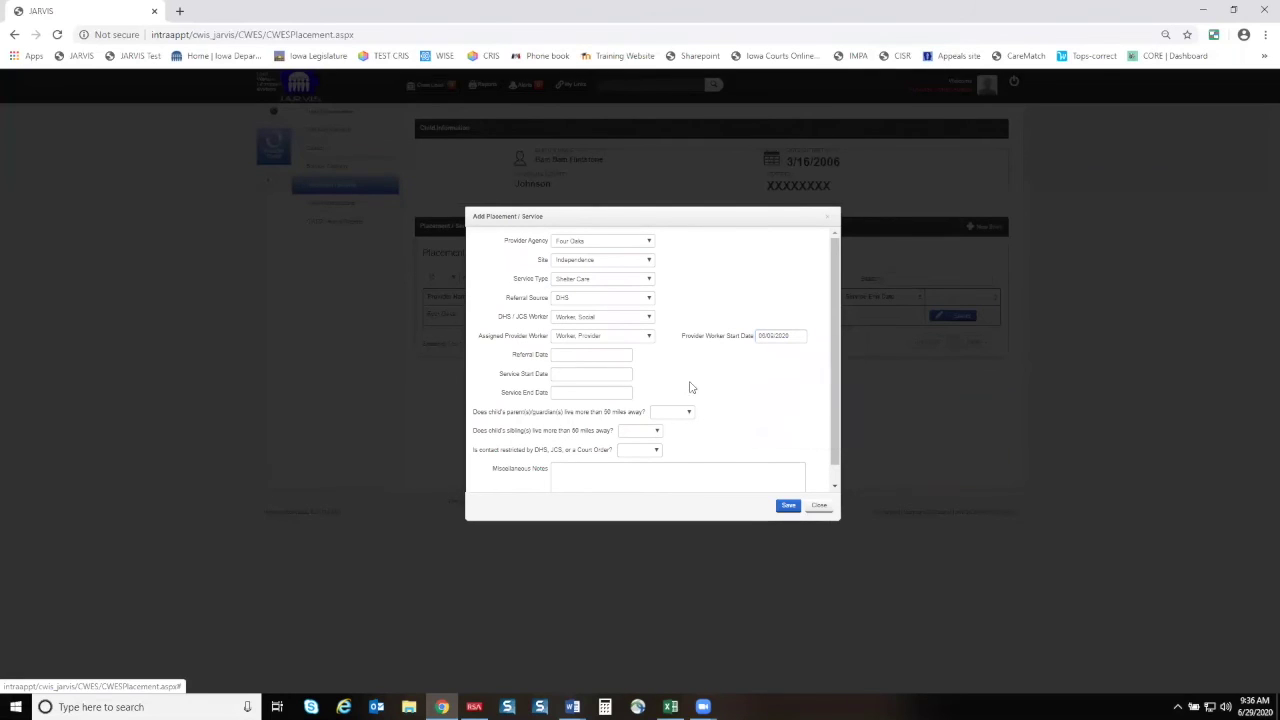
click(588, 355)
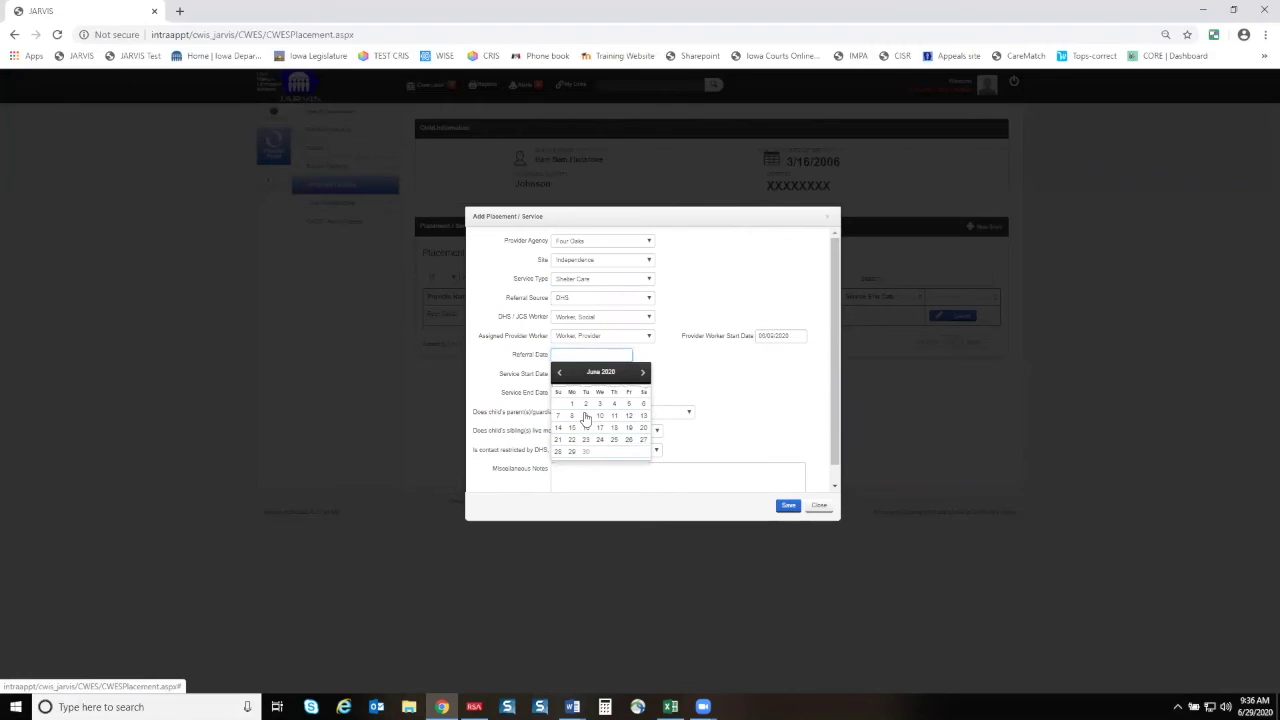
click(586, 416)
click(569, 375)
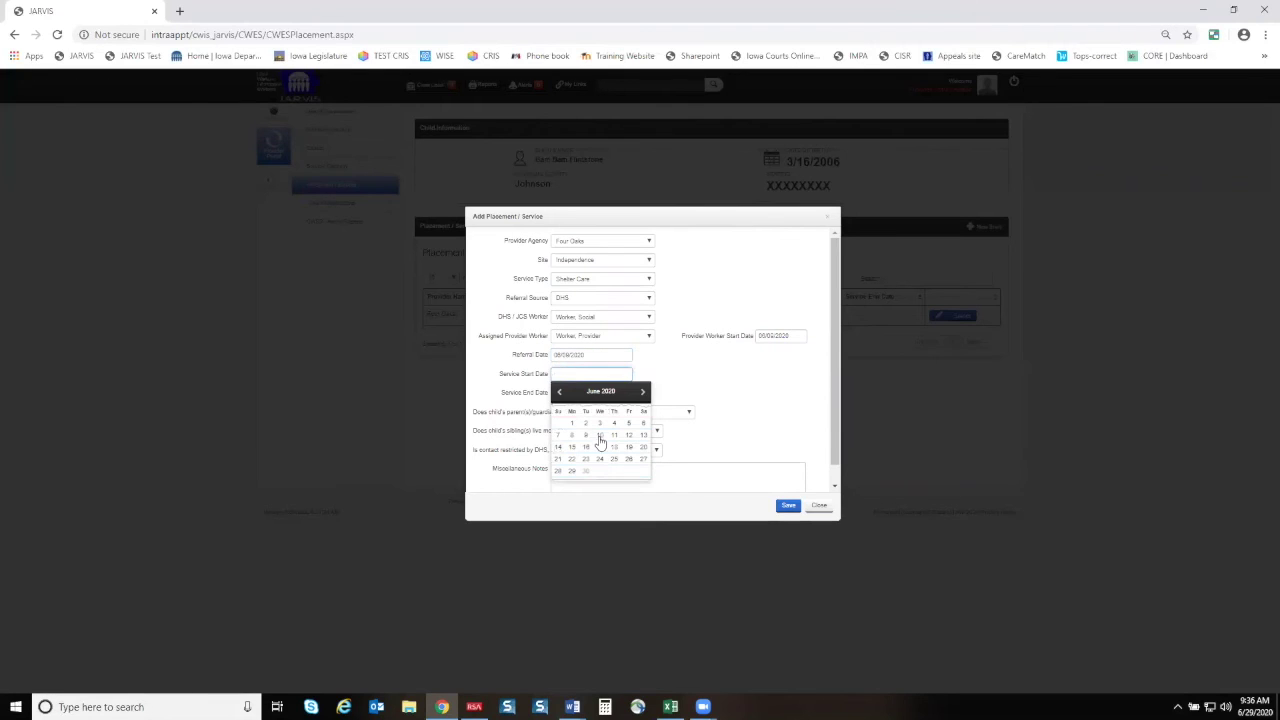
click(586, 437)
Answer Yes to the parent distance question, answer the sibling distance and contact restriction questions, and try to save the shelter placement.
scroll(620, 393, down, 1)
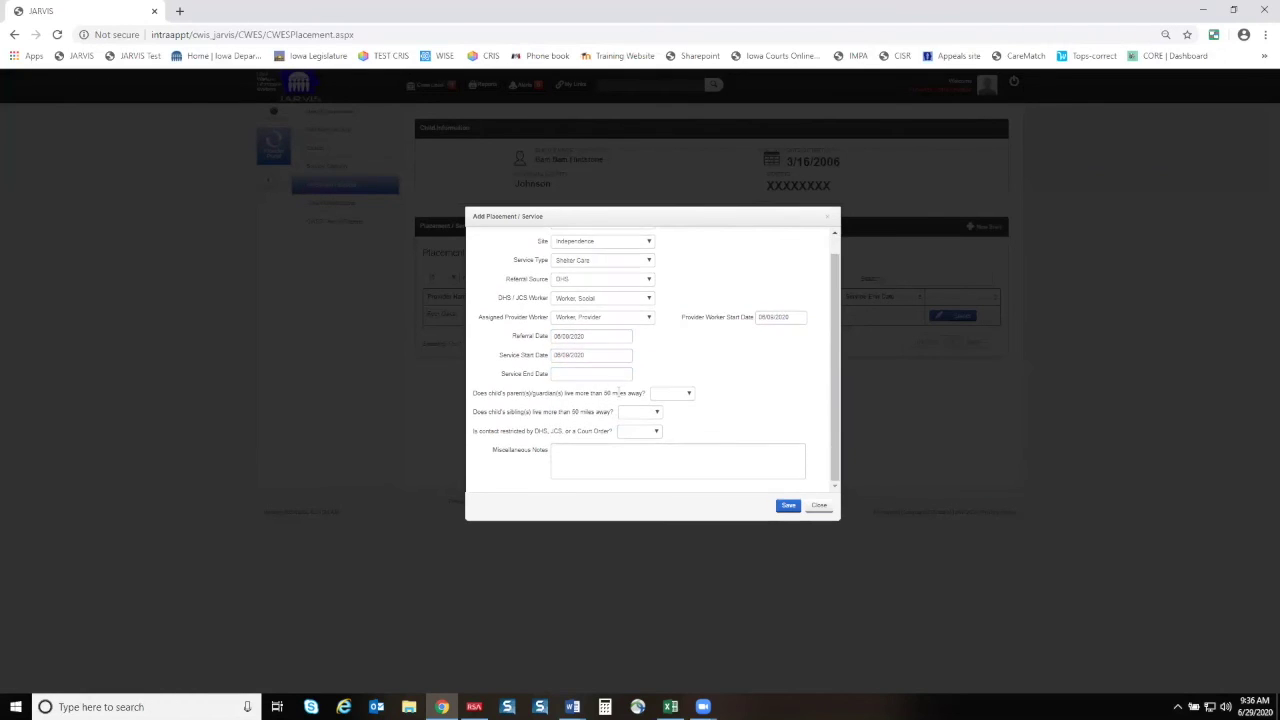
click(671, 395)
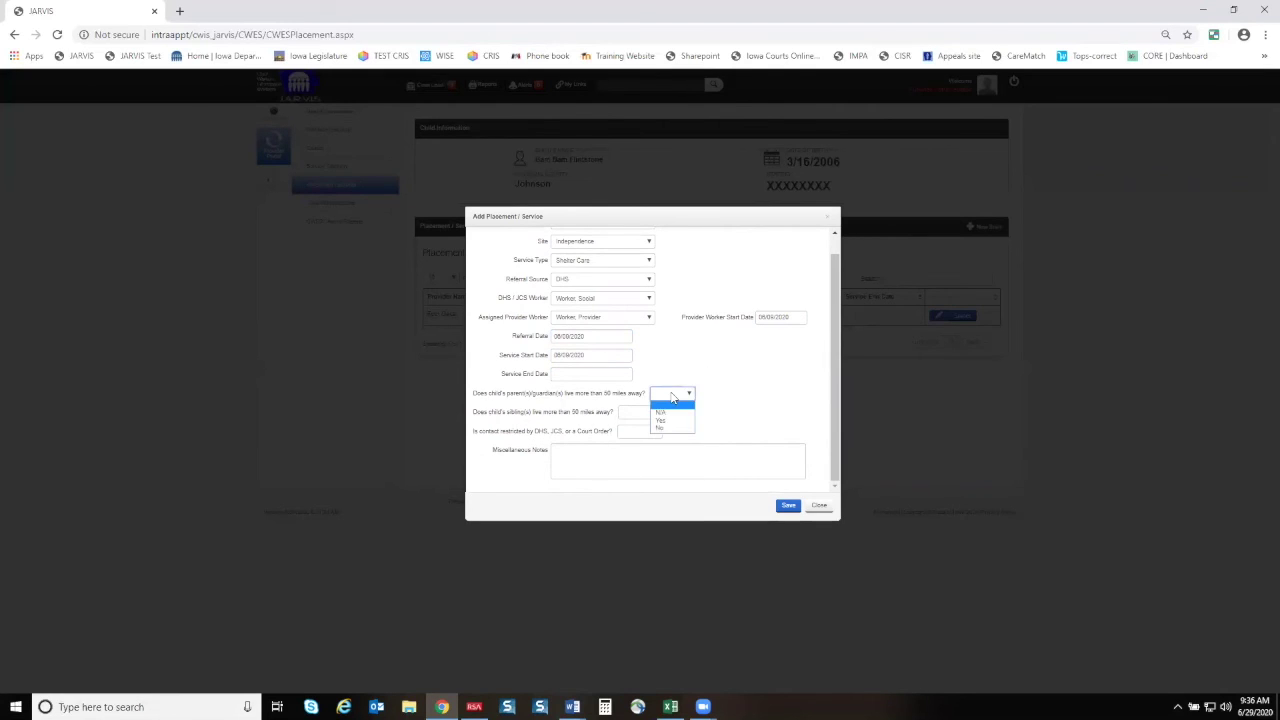
click(663, 420)
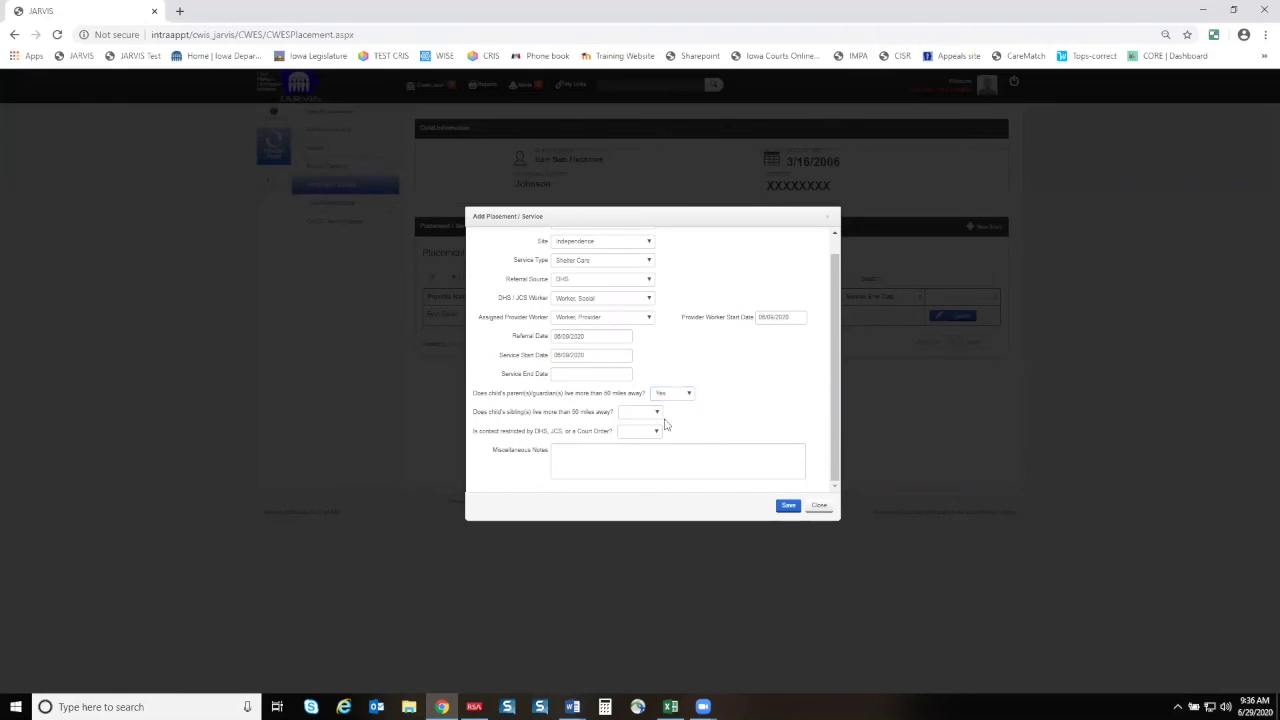
click(660, 411)
click(634, 448)
click(640, 432)
click(639, 461)
click(785, 506)
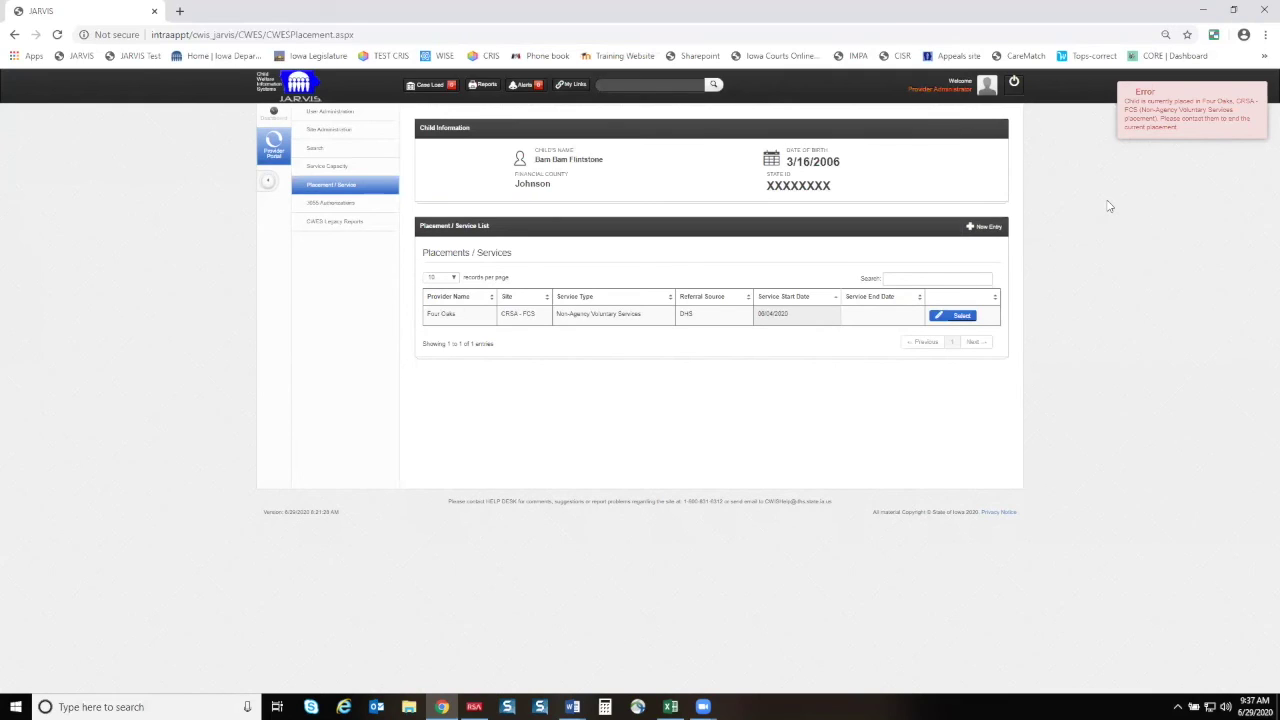
mouse_move(1169, 102)
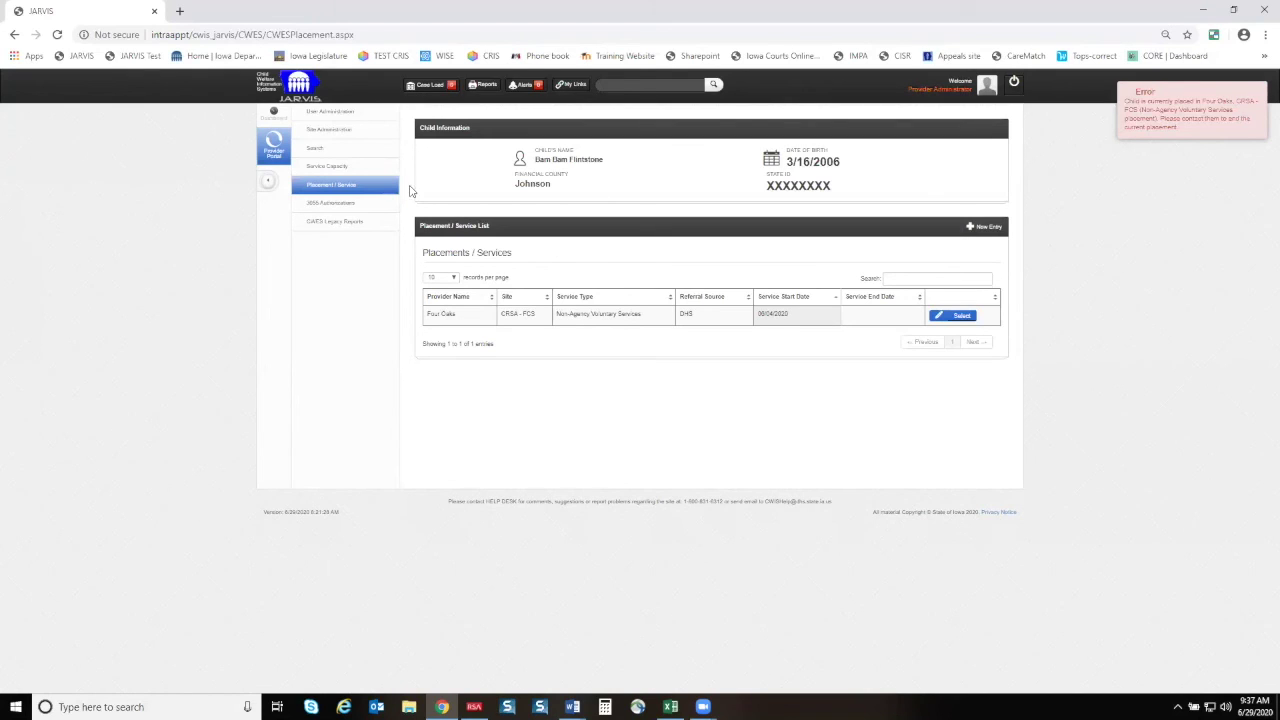
Search for the other test child by first and last name and open that child's QRTP service record at the Independence site.
click(341, 149)
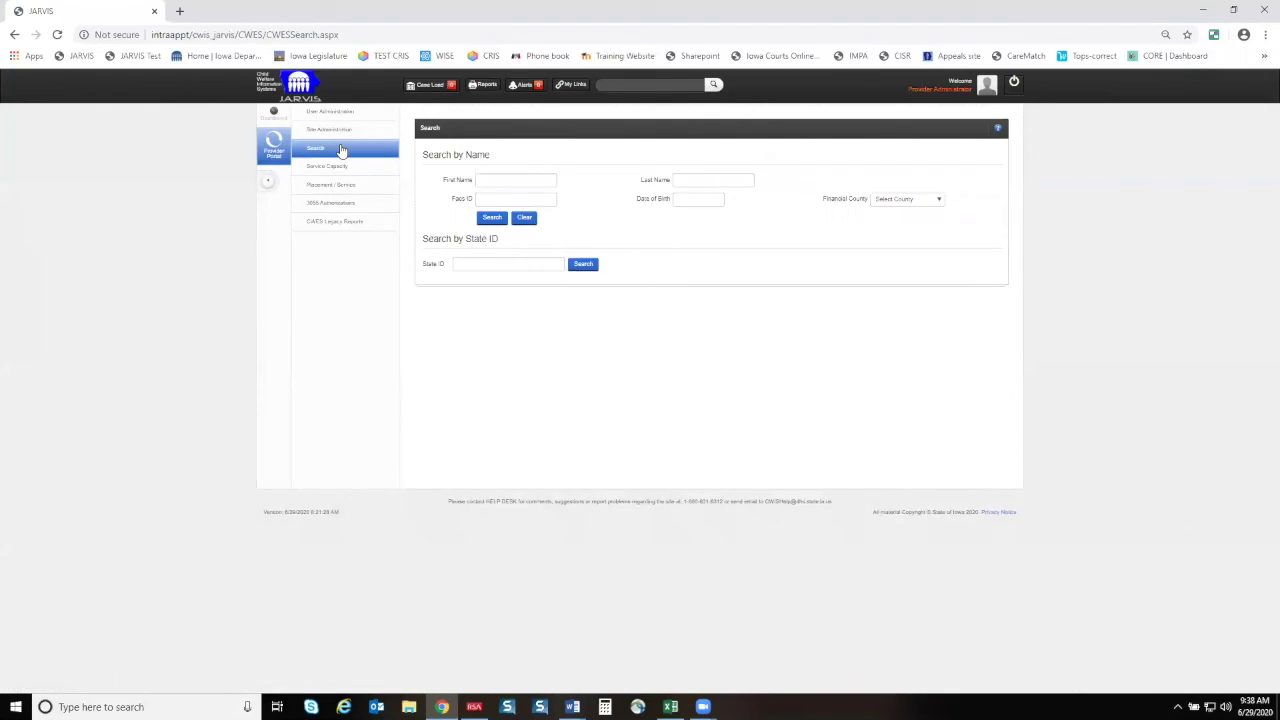
click(522, 177)
text(Pedro)
key(Tab)
text(Flintstone)
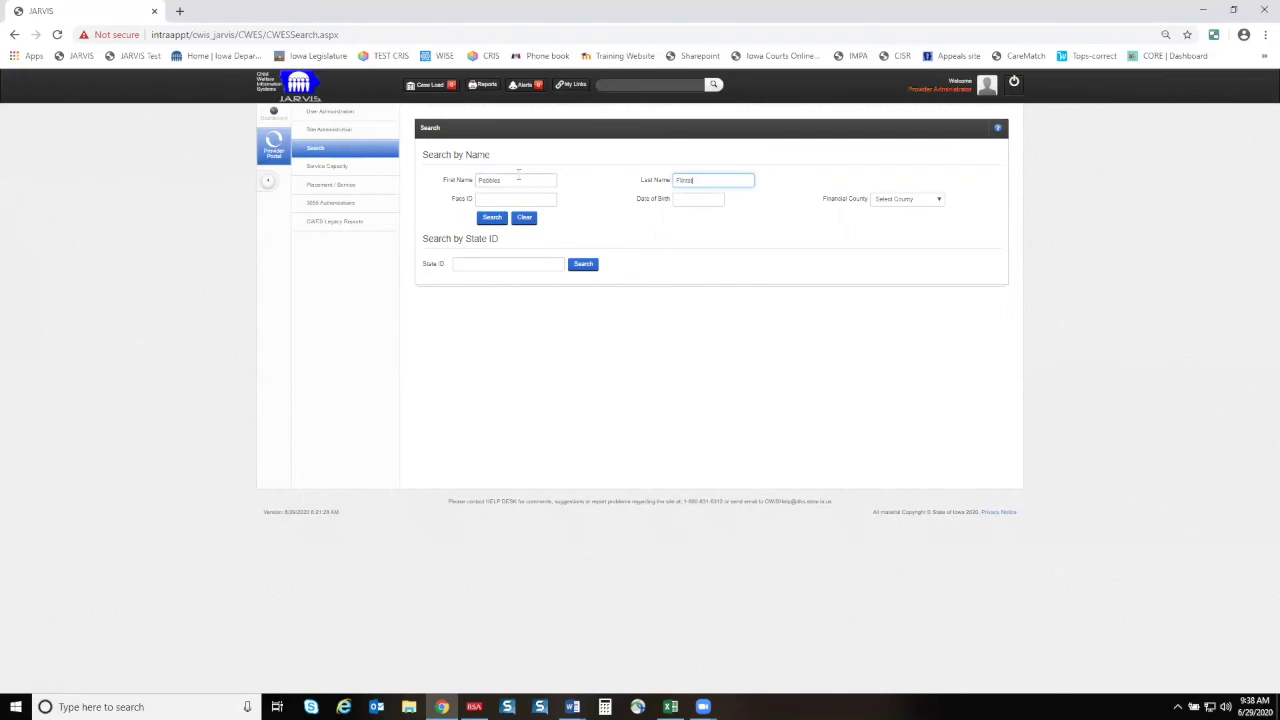
click(492, 217)
click(840, 304)
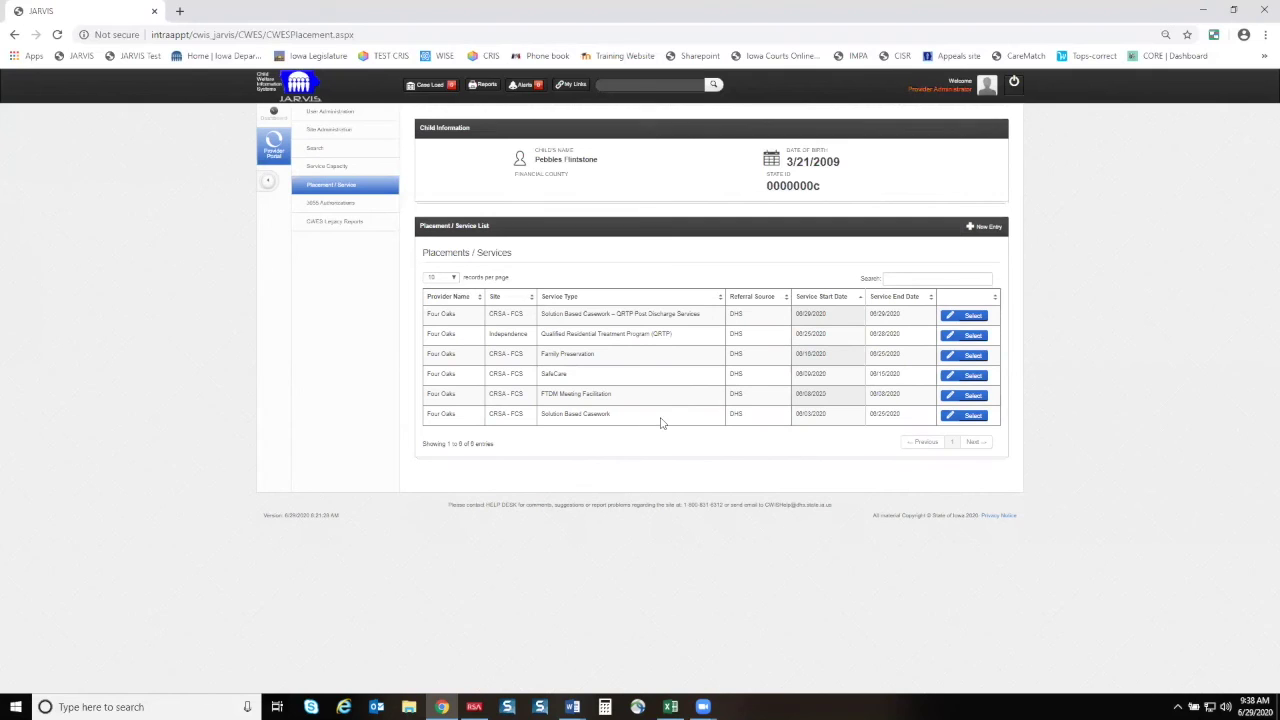
click(980, 338)
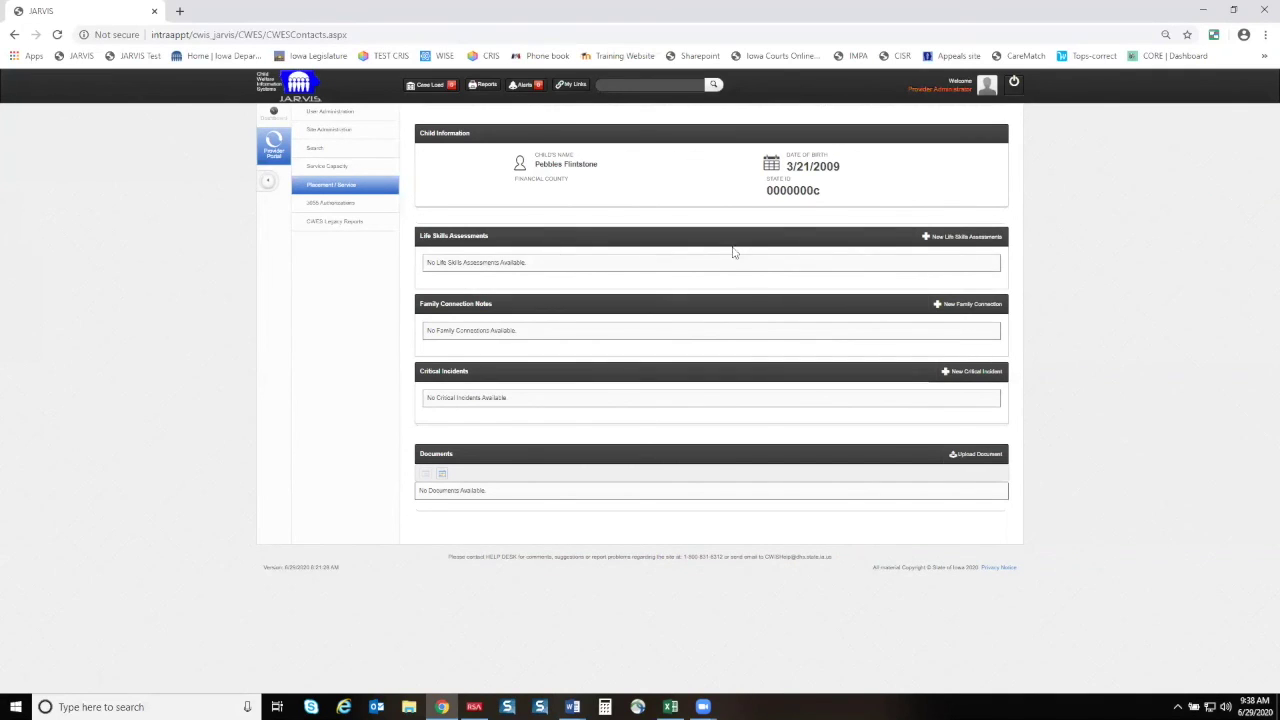
Add and save a life skills assessment completed 06/26/2020 with score 4 and type Admission Assessment.
click(961, 240)
click(665, 290)
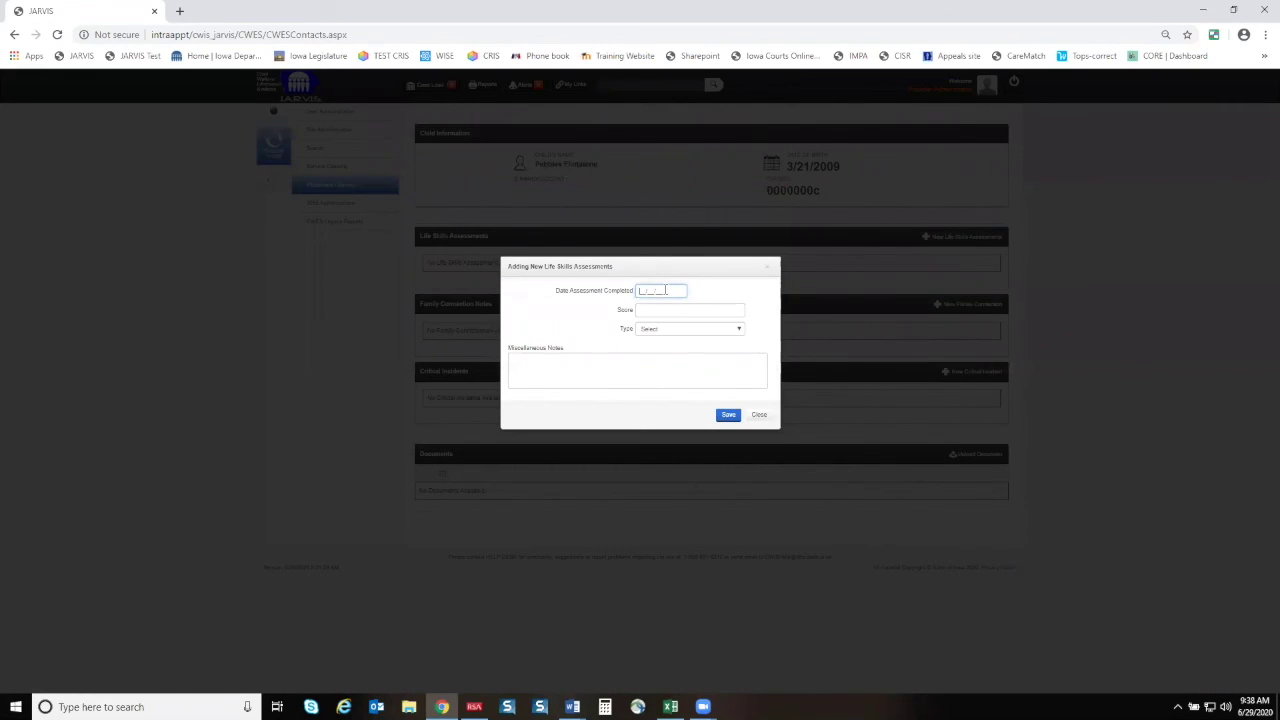
text(06/26/2020)
click(661, 310)
text(6)
click(672, 329)
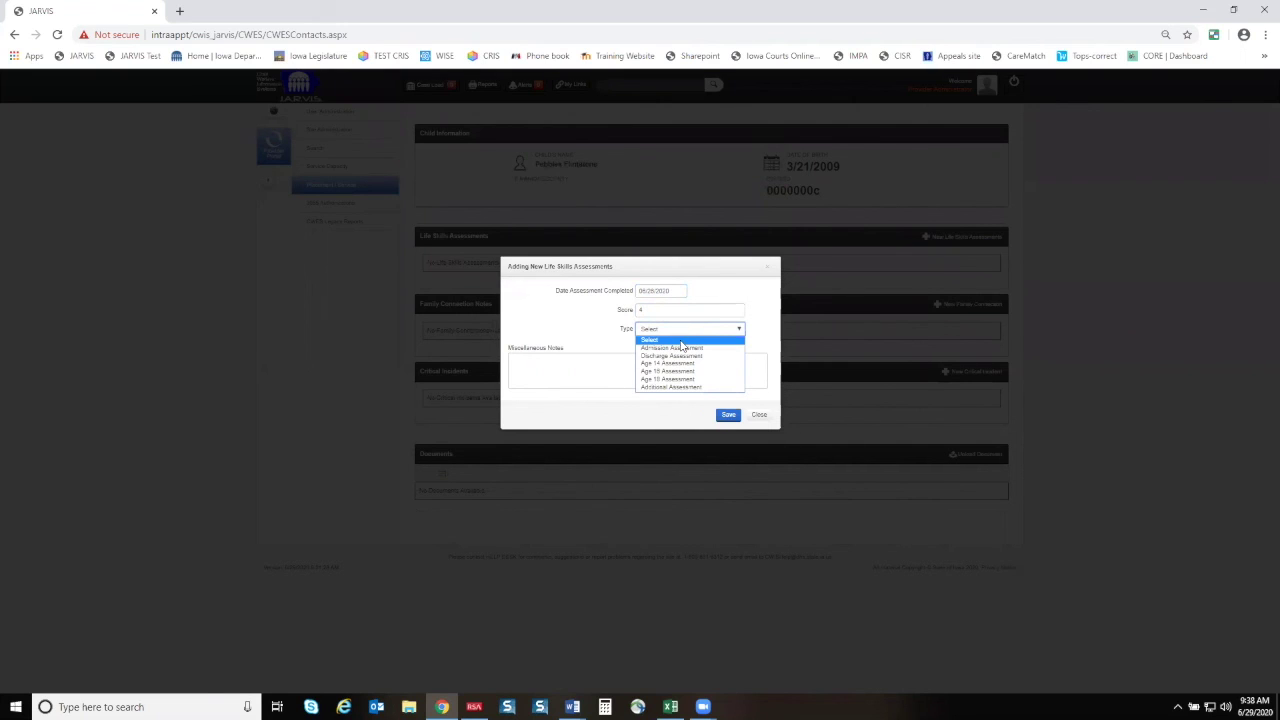
click(683, 348)
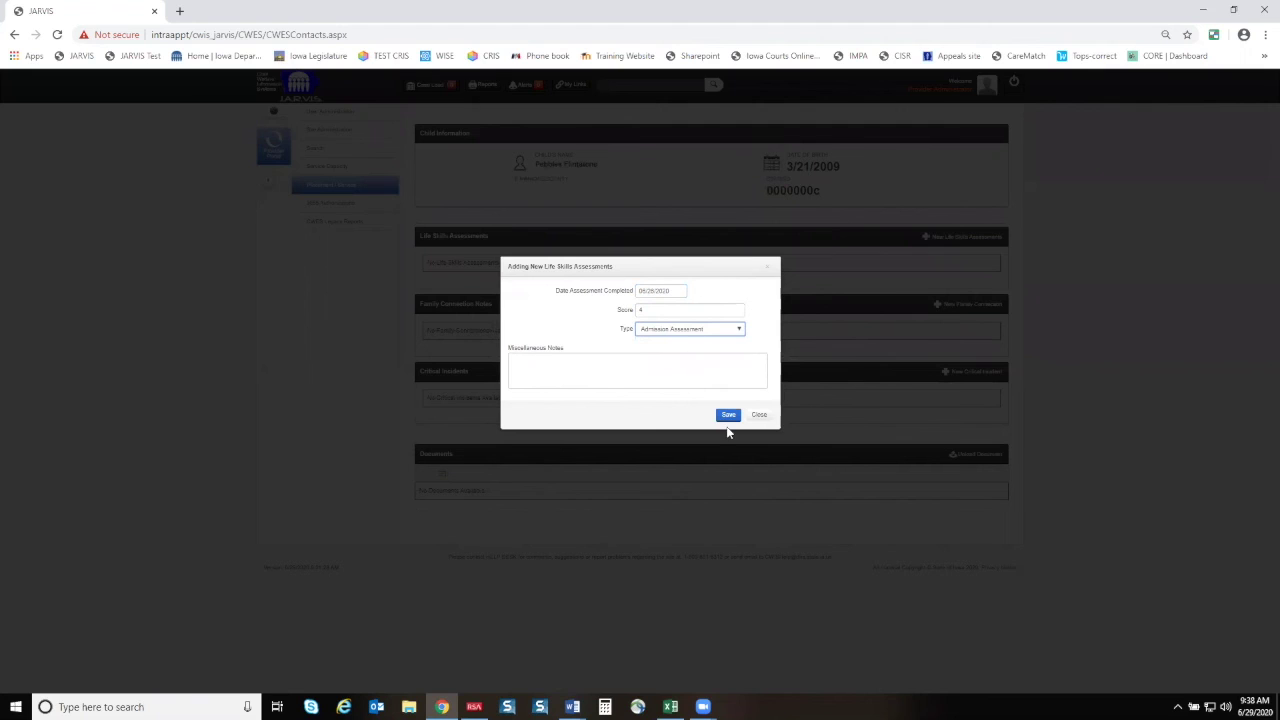
click(728, 415)
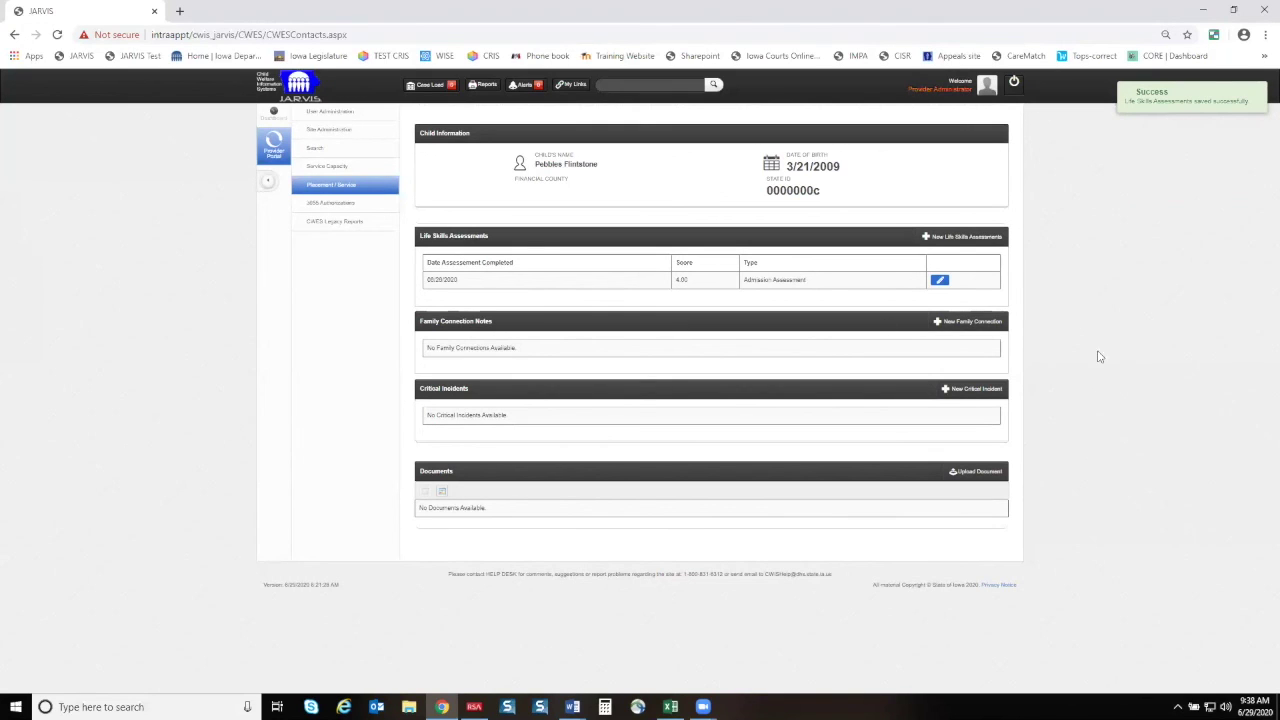
Start a new family connection note for June 2020.
click(986, 327)
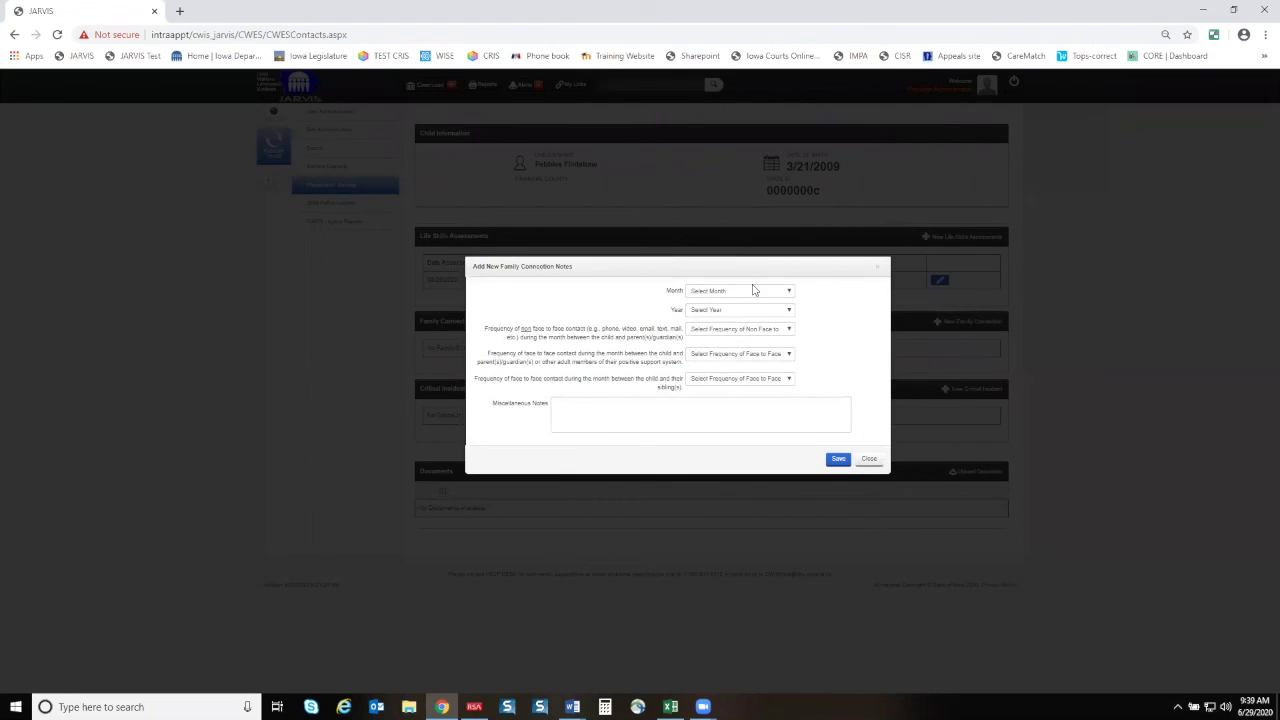
click(755, 290)
click(723, 349)
click(730, 312)
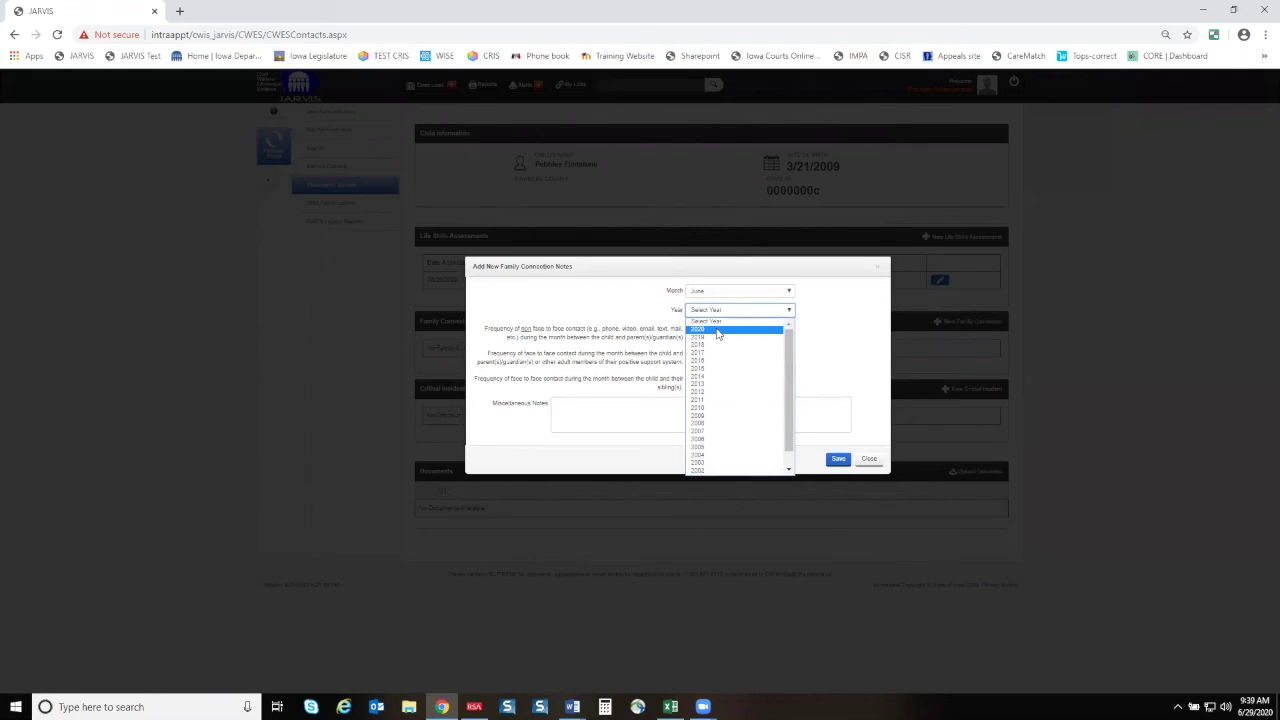
click(719, 329)
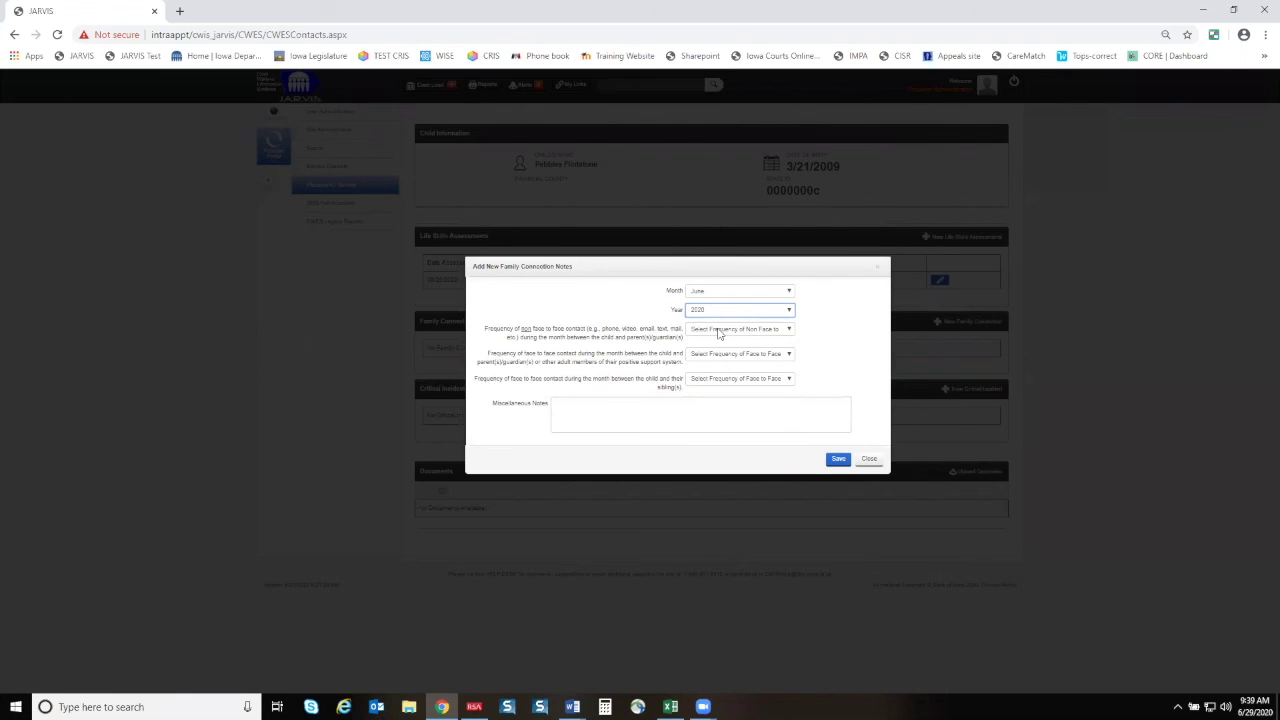
Set parent non-face-to-face contact to 1-5 contacts, parent face-to-face to 1-3 and sibling face-to-face to 0, and save the family connection note.
click(735, 330)
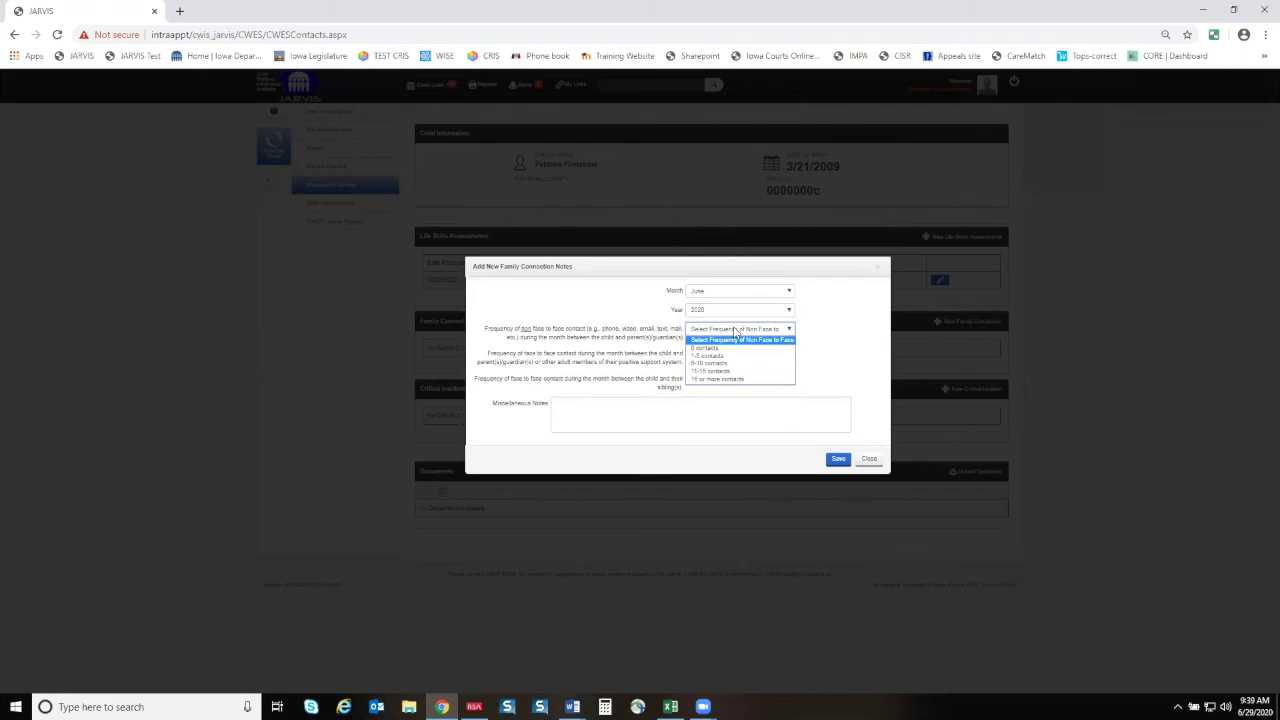
click(731, 356)
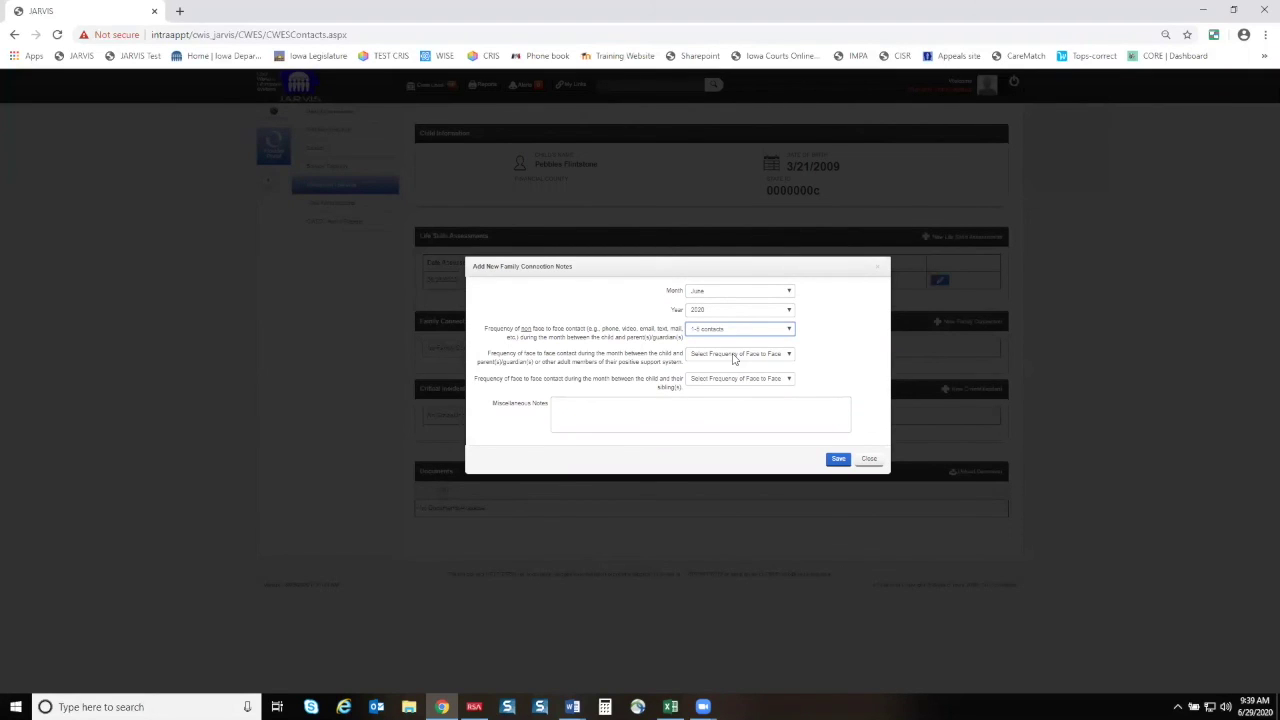
click(734, 357)
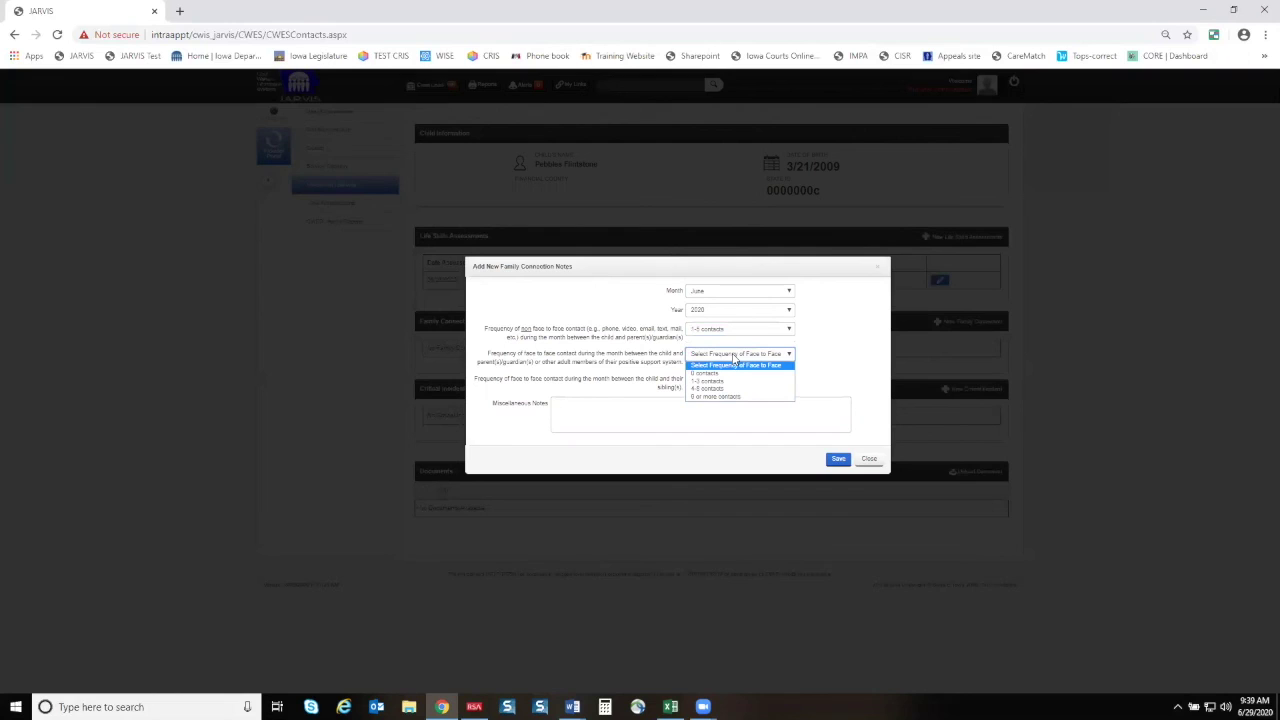
click(722, 381)
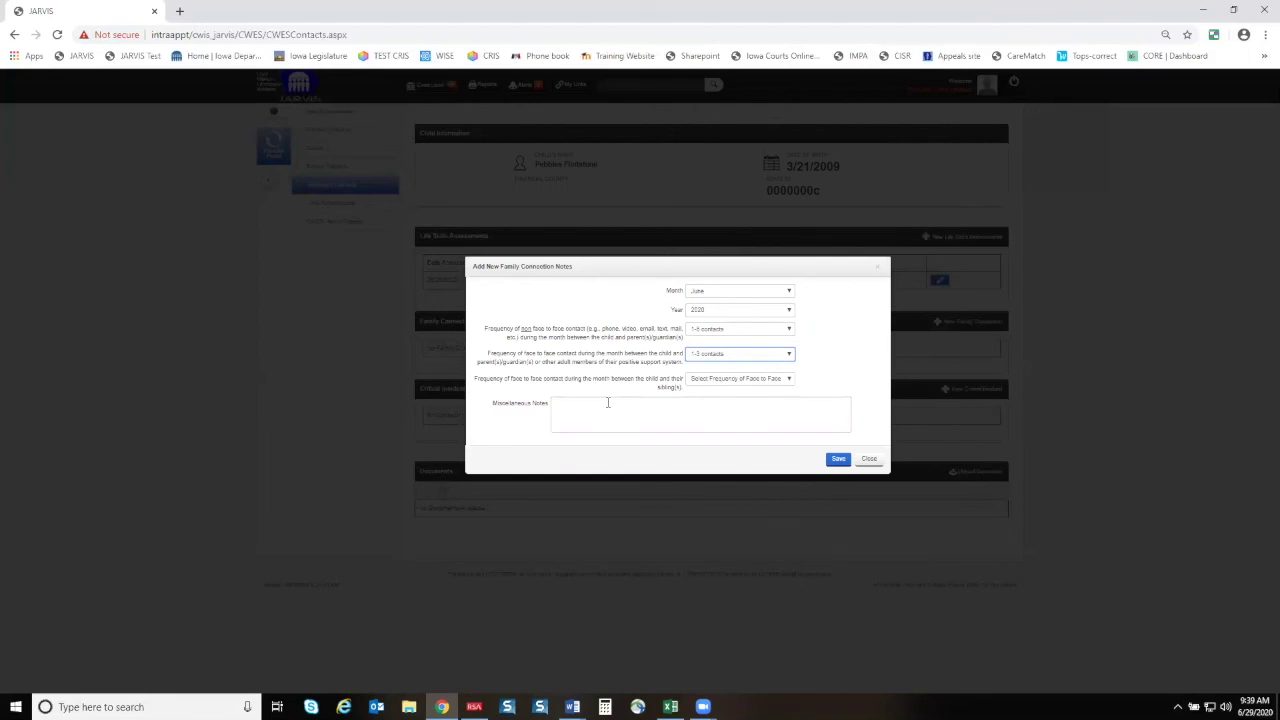
click(716, 383)
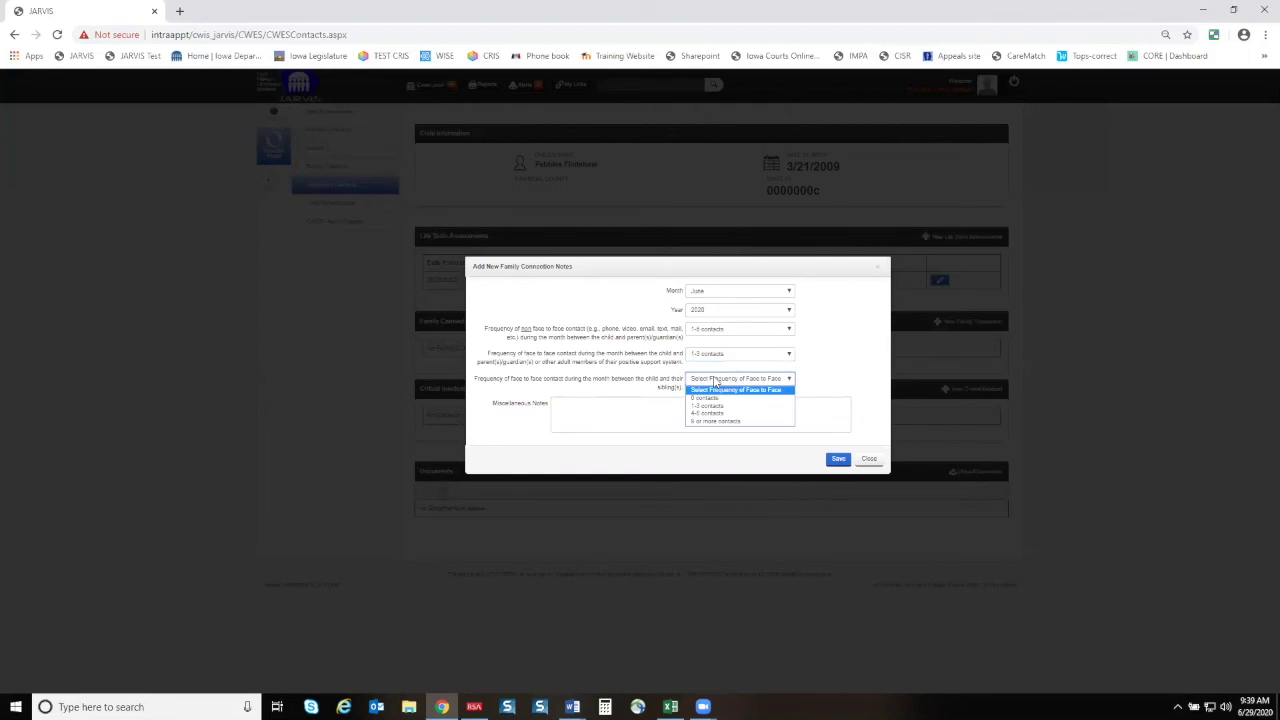
click(713, 401)
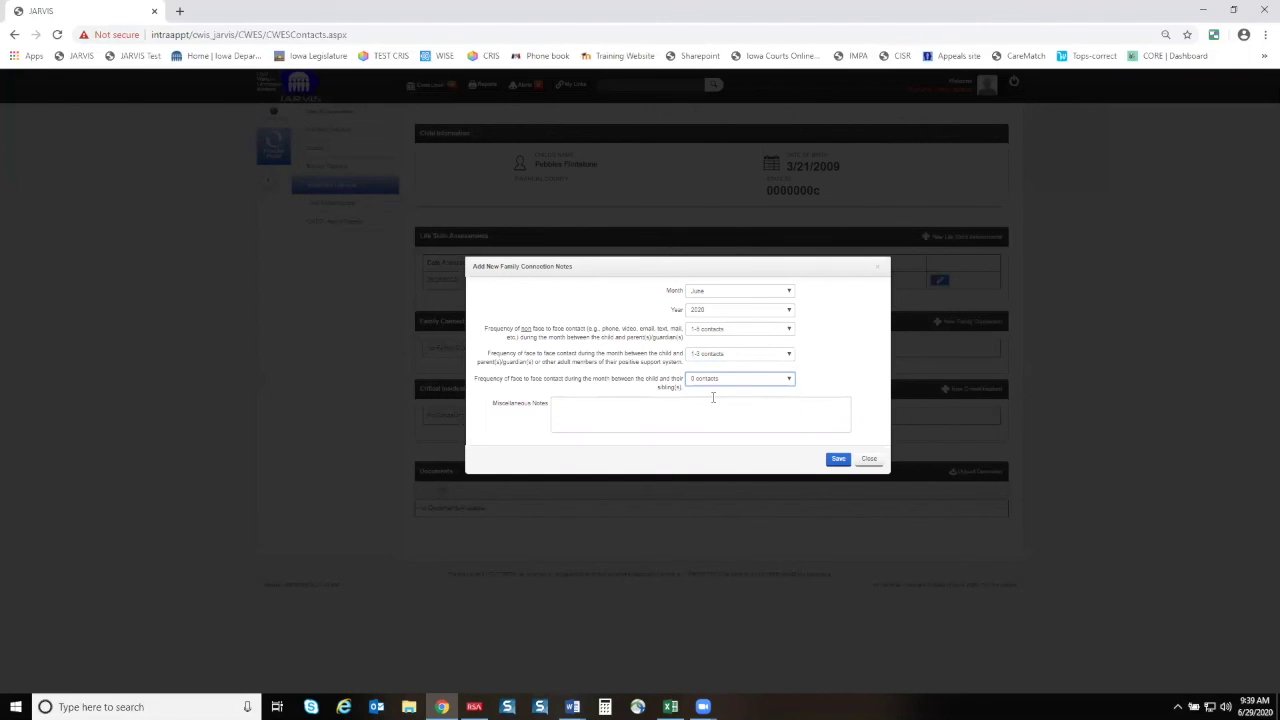
click(837, 460)
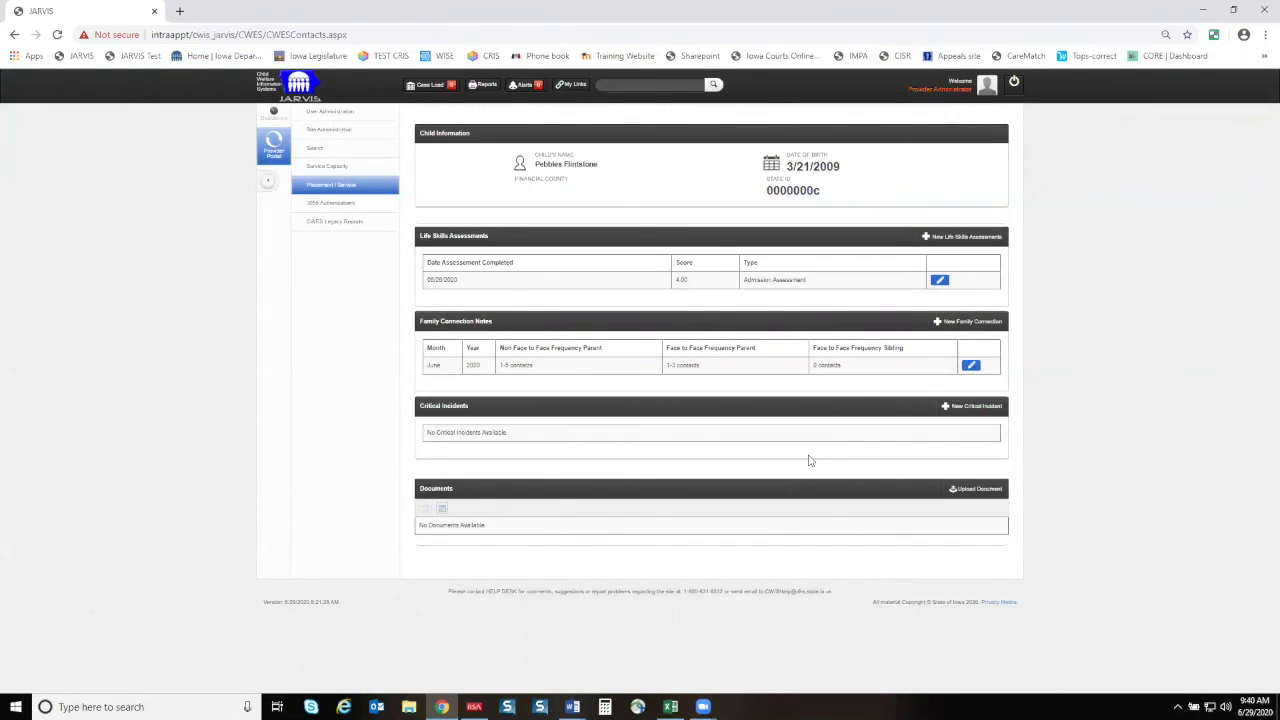
Start a new critical incident dated 06/28/2020 at 09:06 AM, reported to the assigned worker on 06/28/2020 at 09:37 AM.
click(968, 407)
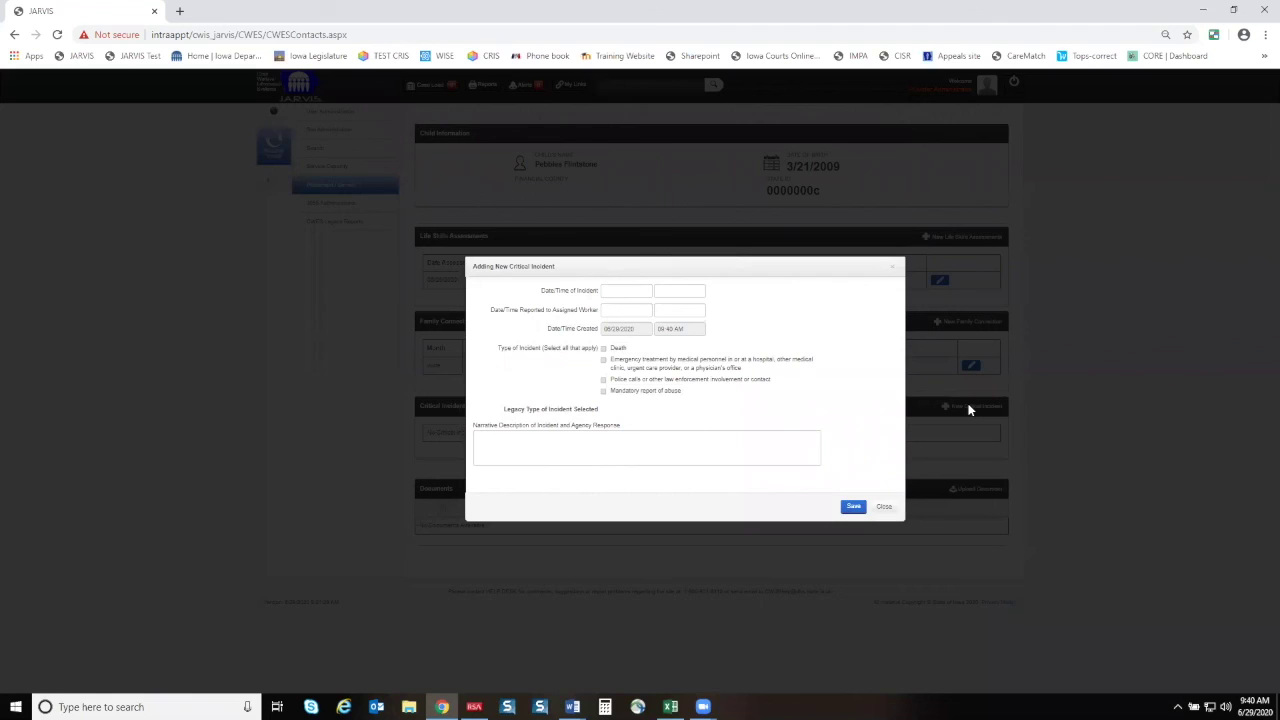
click(636, 293)
text(06/26/2020)
click(668, 291)
text(08)
click(637, 310)
text(08282020)
click(685, 308)
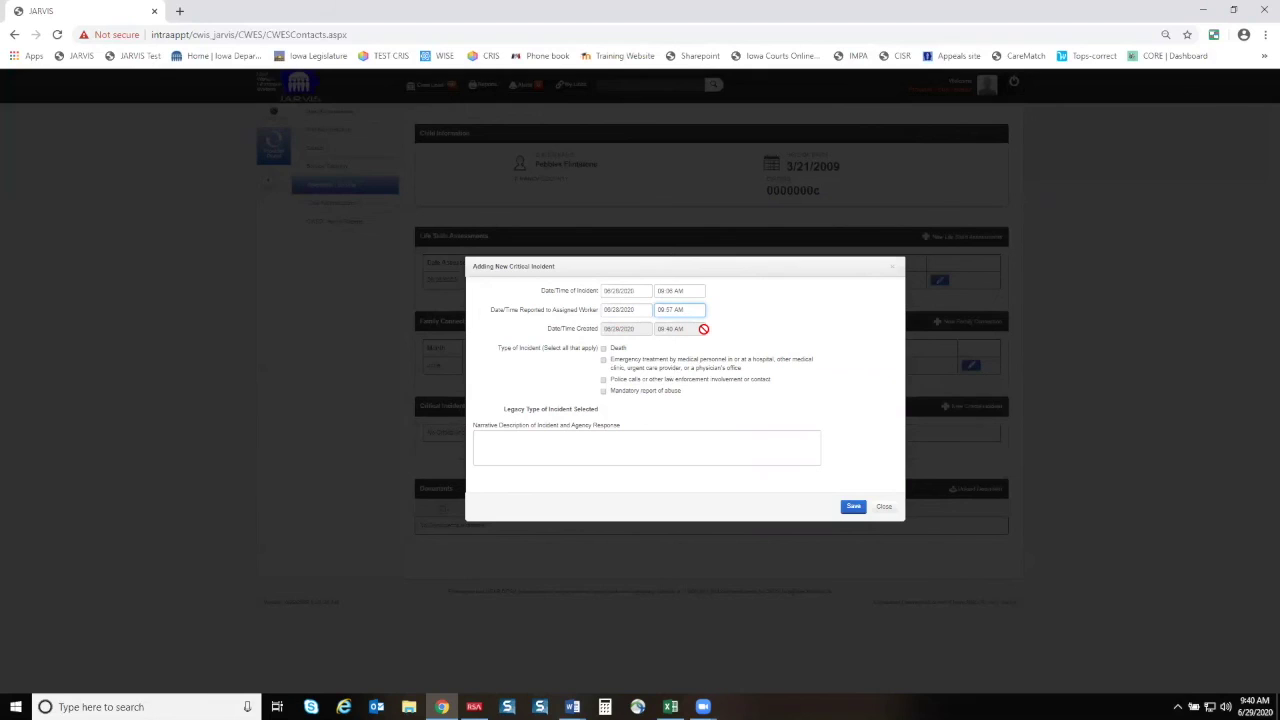
Mark the incident as police calls or other law enforcement involvement, enter "Incident Details" as the narrative, and save it.
click(603, 380)
click(600, 431)
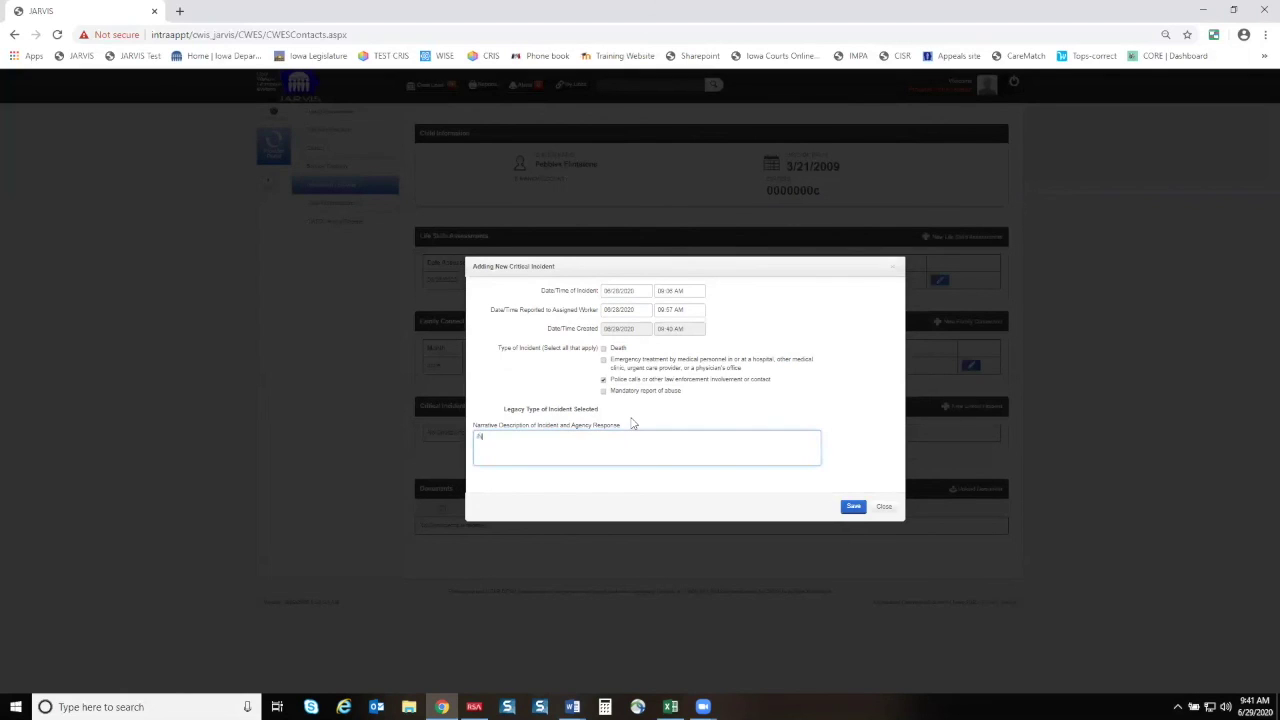
text(NCident Details)
click(853, 507)
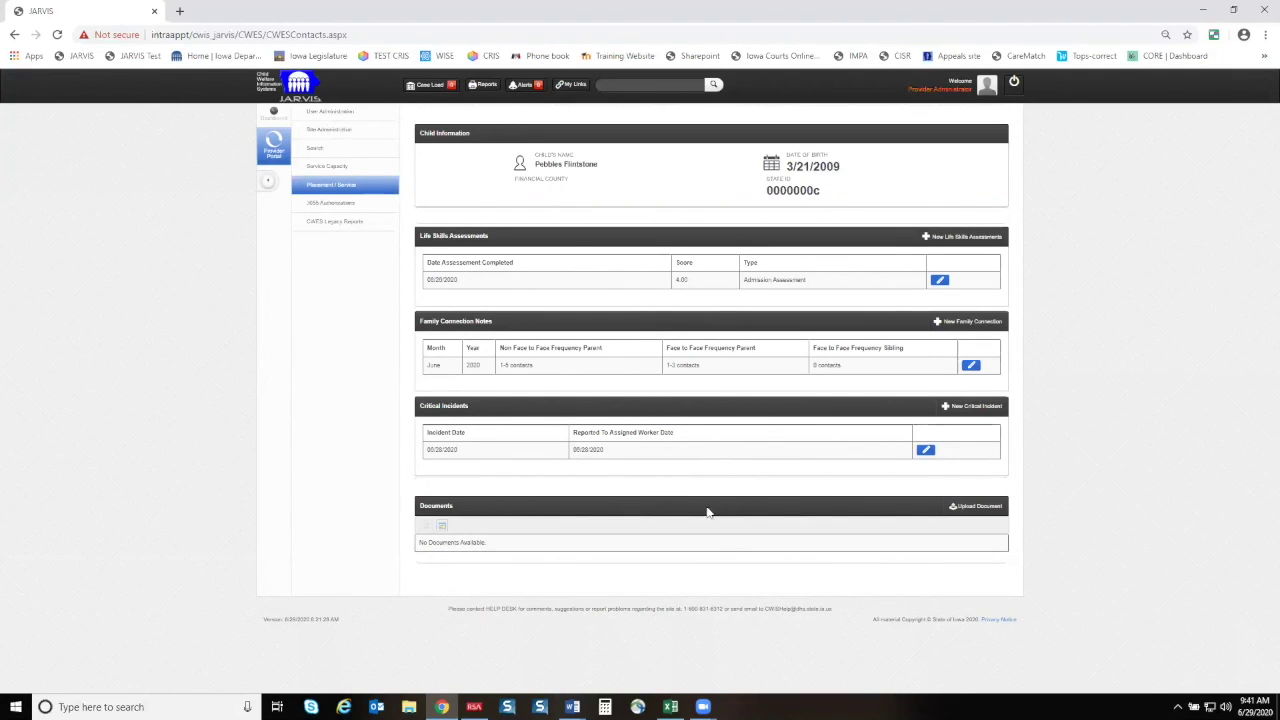
Start a document upload with display name "Service Plan 06/29/2020" and document type Service Plan.
click(977, 508)
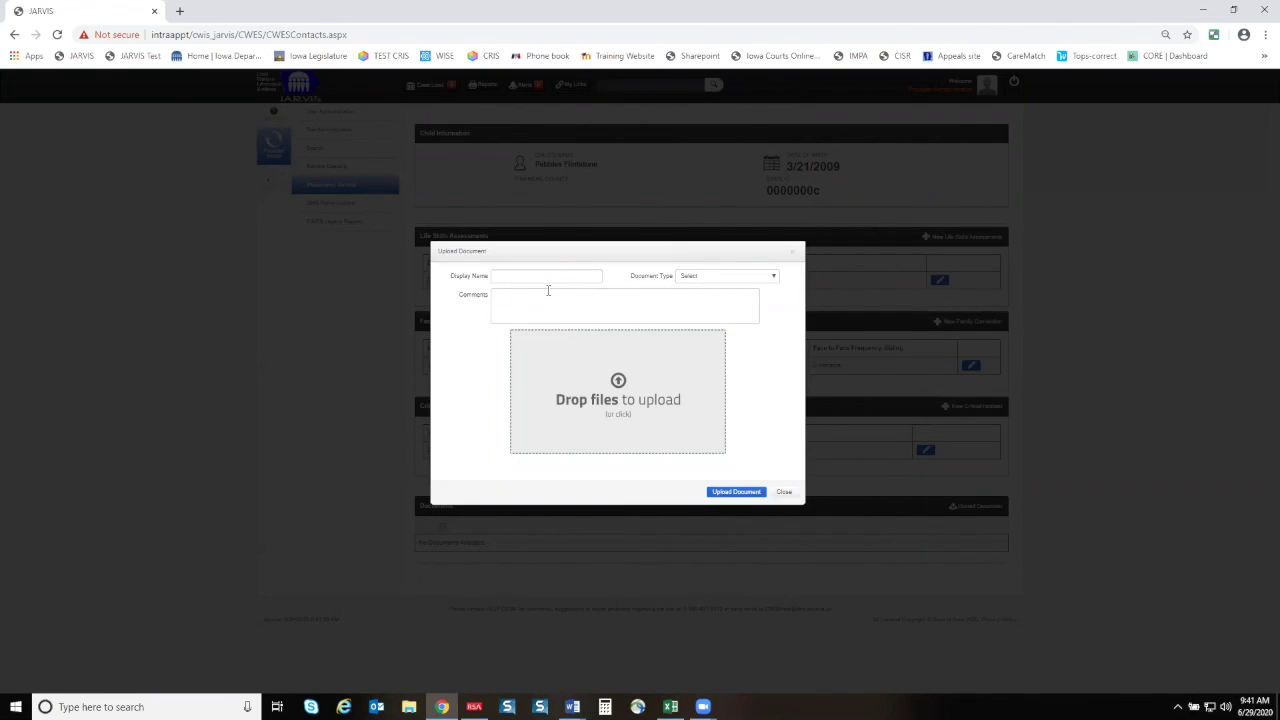
click(542, 277)
text(Service Plan 06/27/200)
text(0)
click(723, 279)
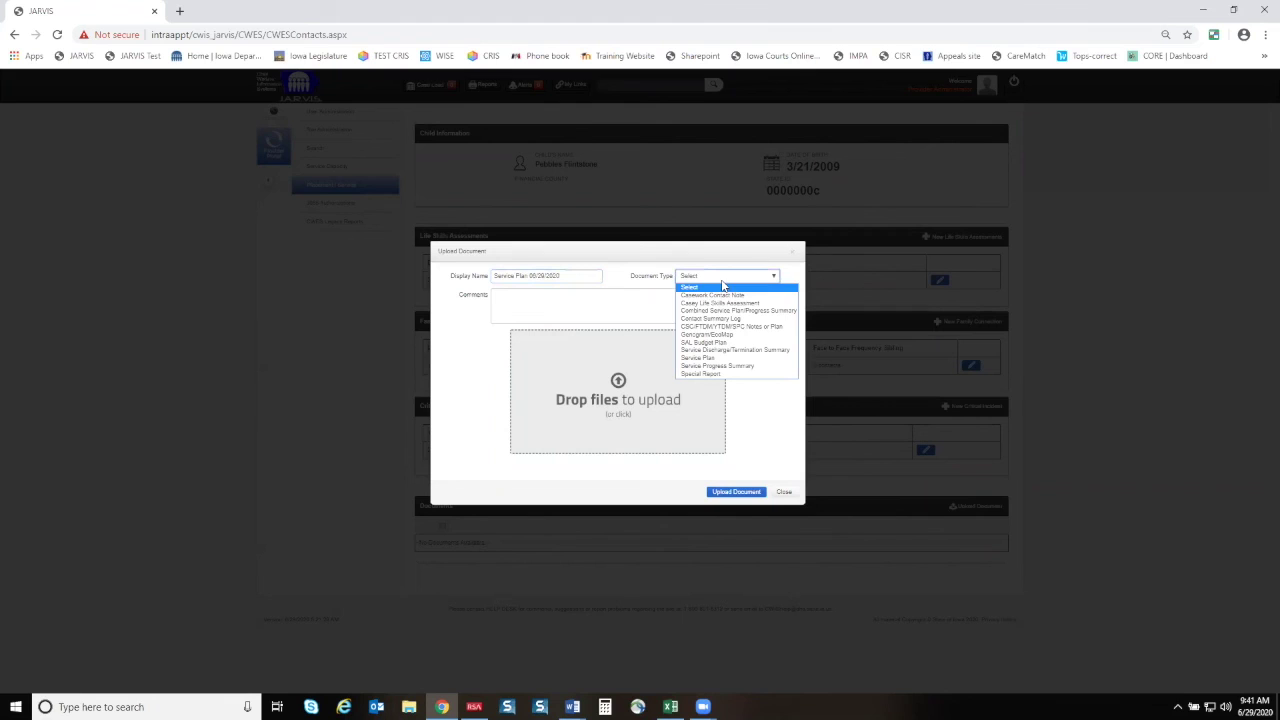
click(694, 360)
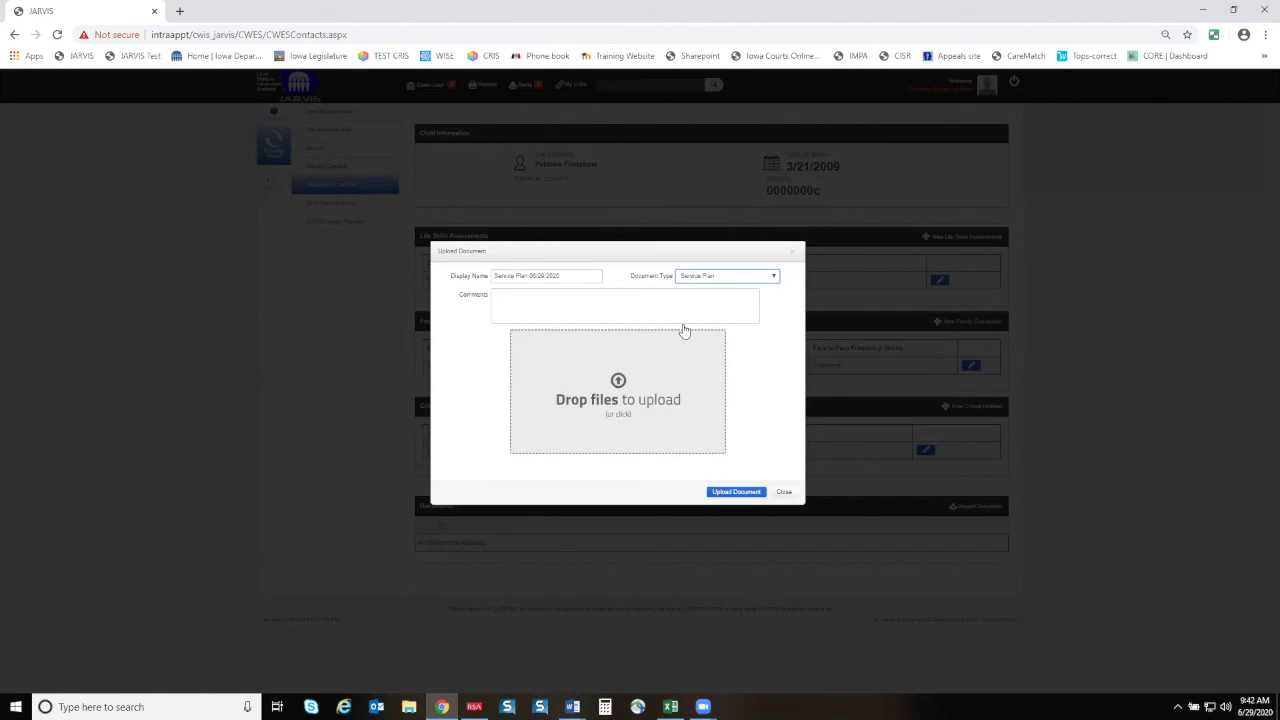
Attach the JARVIS Provider Portal User Guide PDF from the Documents folder, upload it, and view the uploaded file.
click(620, 382)
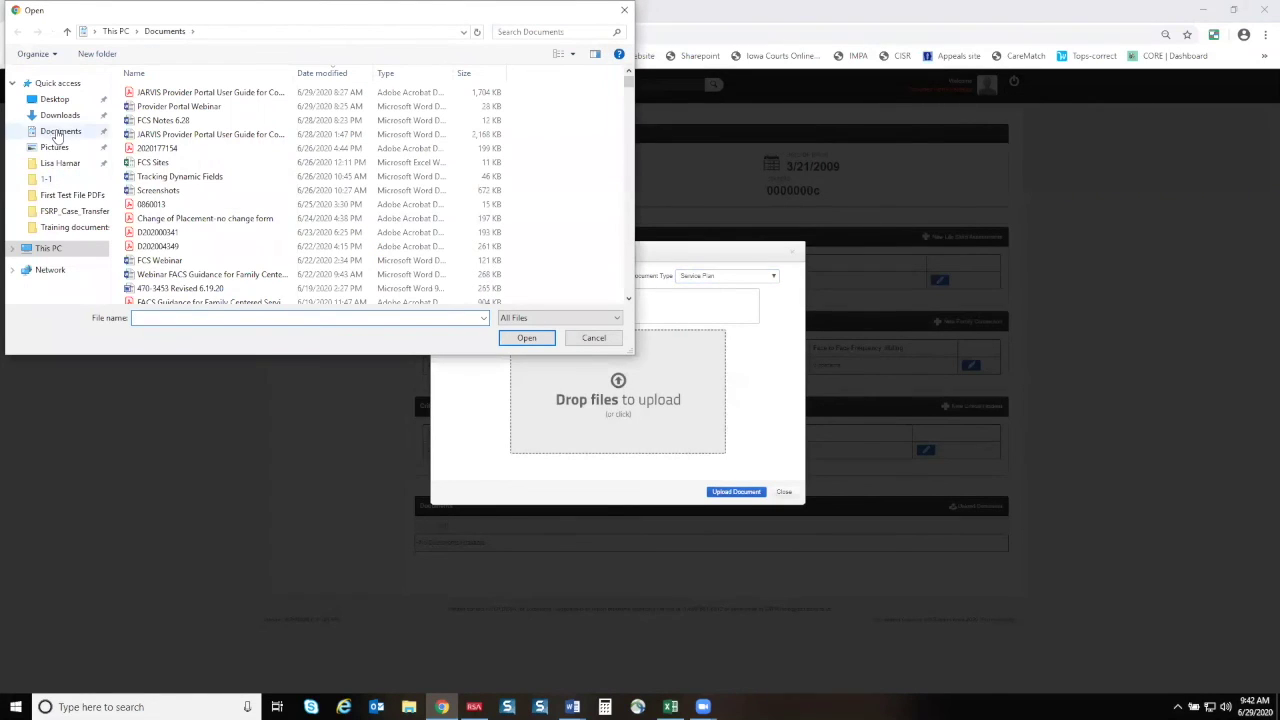
click(58, 131)
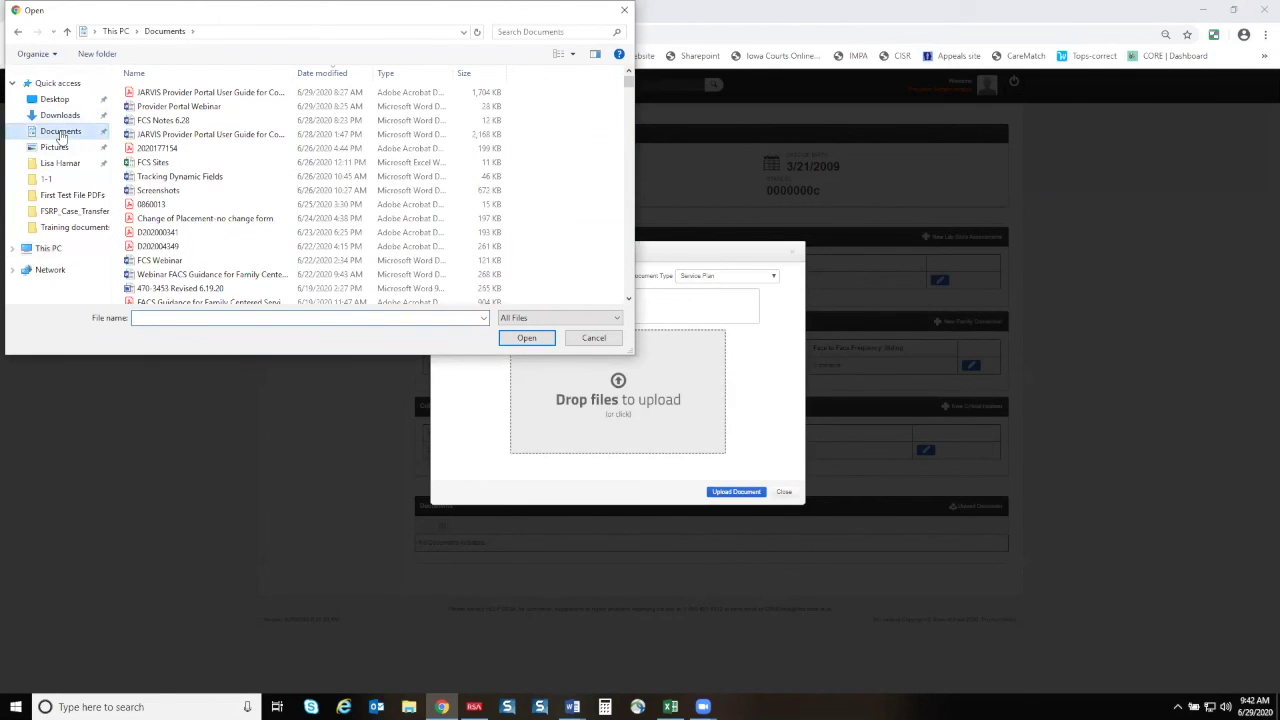
double_click(248, 93)
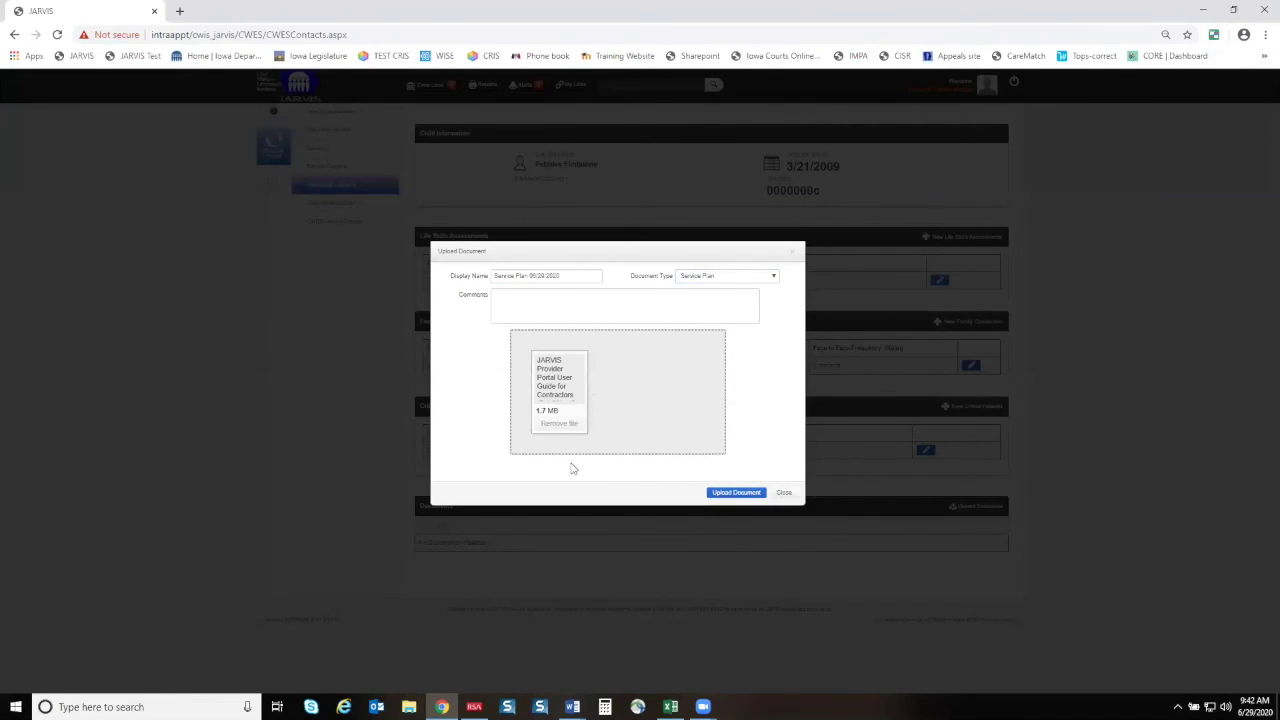
click(735, 497)
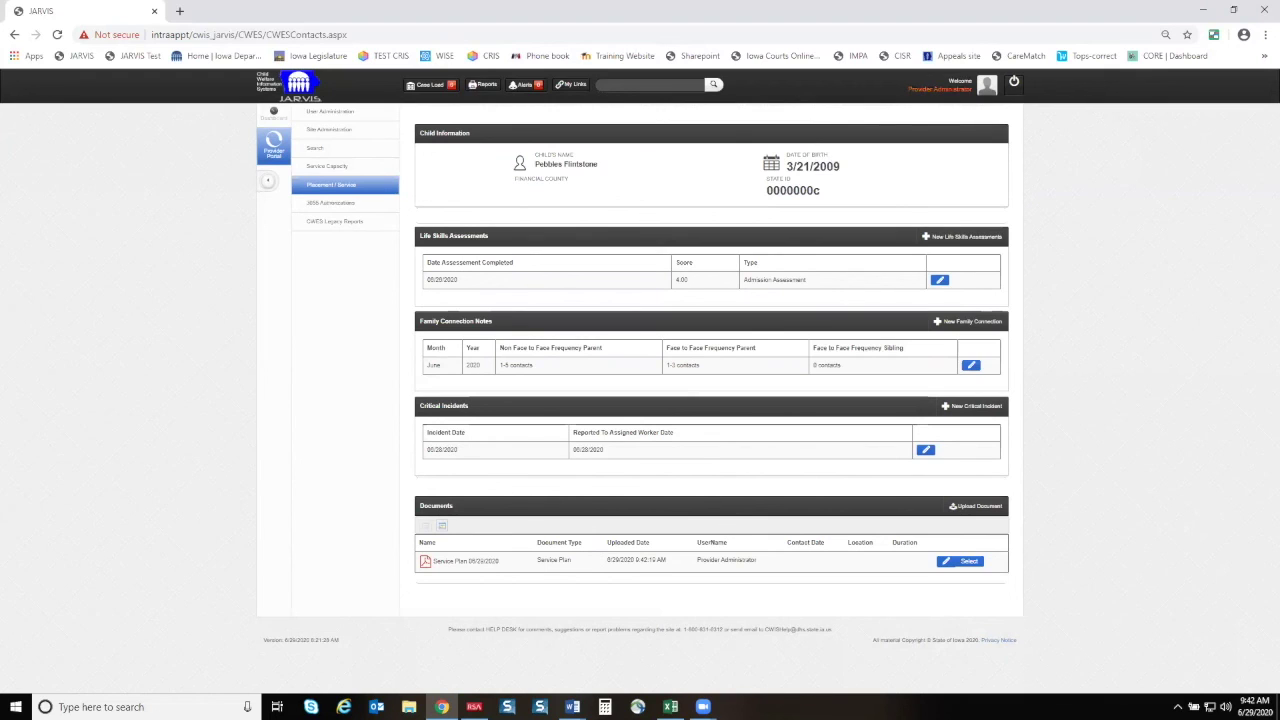
click(970, 563)
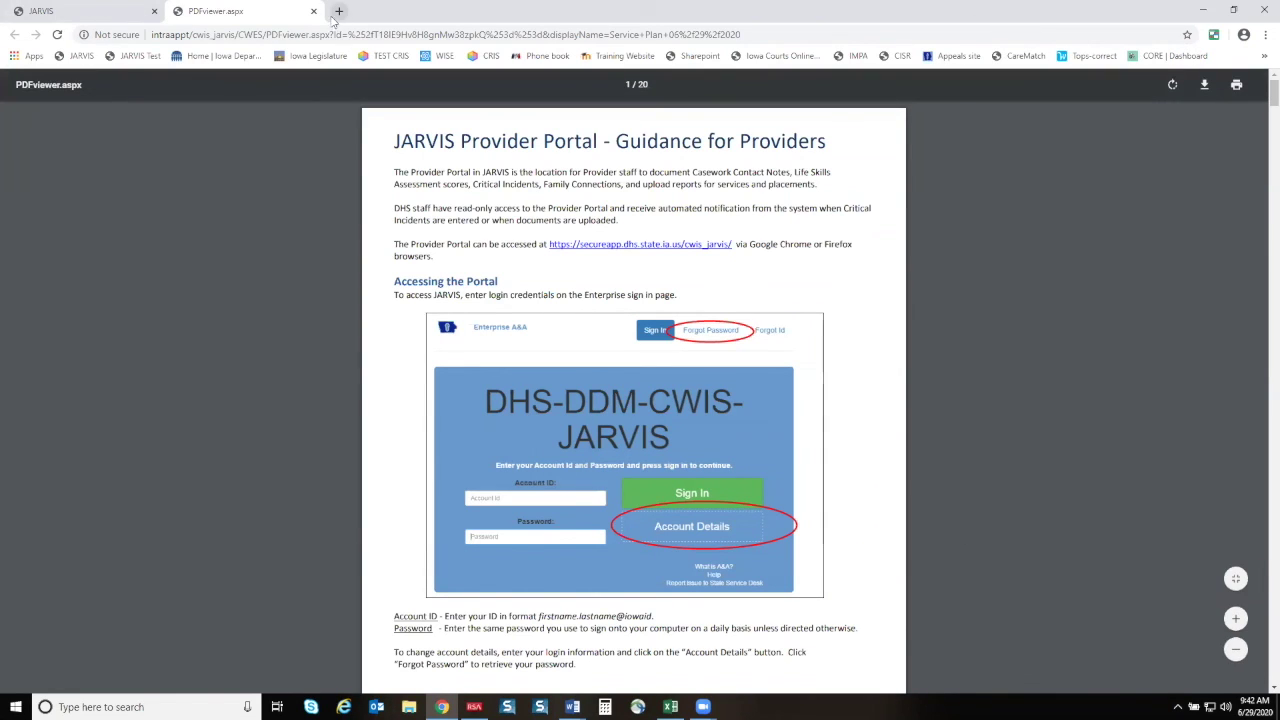
click(313, 12)
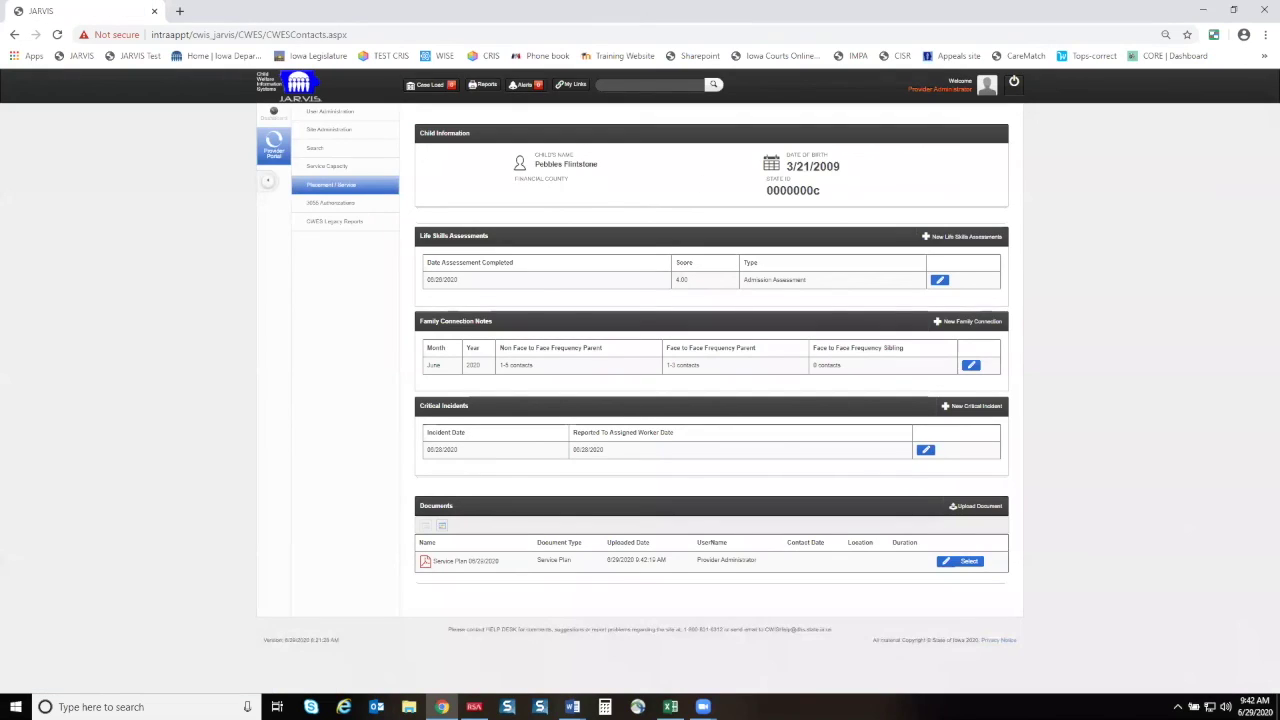
Open the child's Solution Based Casework service and start a document upload named "Casework Contact Note" with type Casework Contact Note.
click(338, 190)
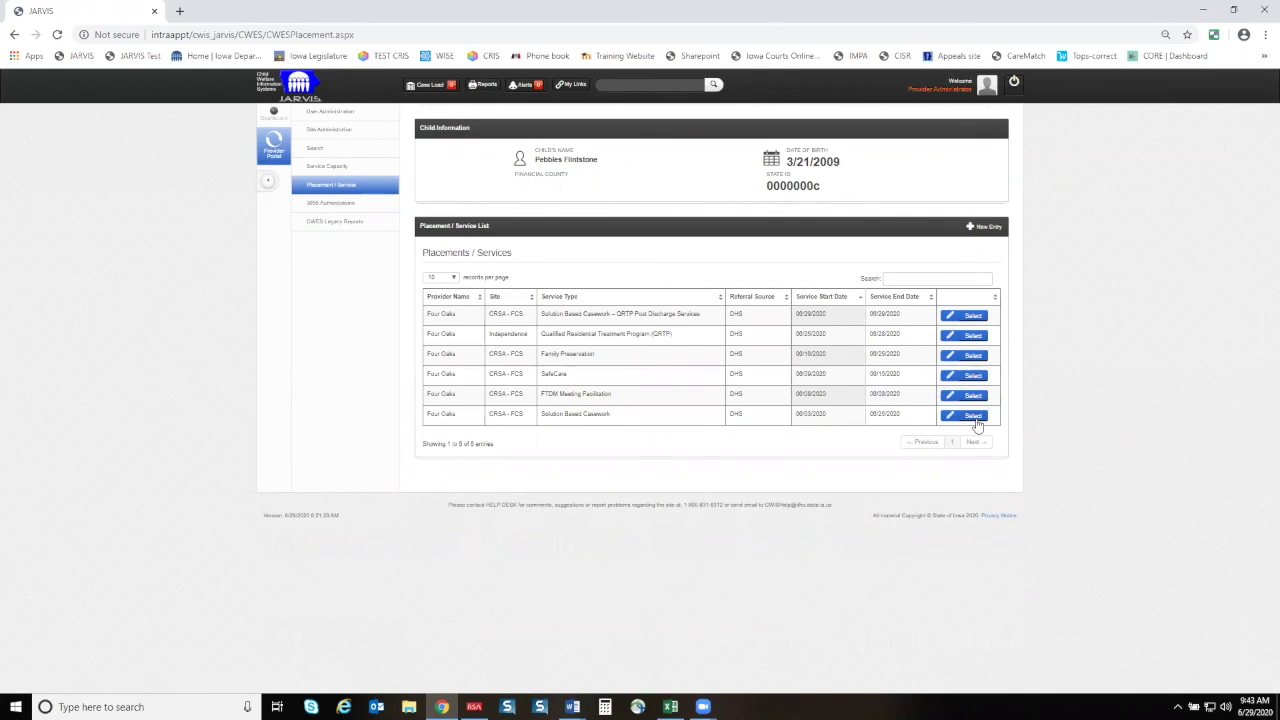
click(972, 416)
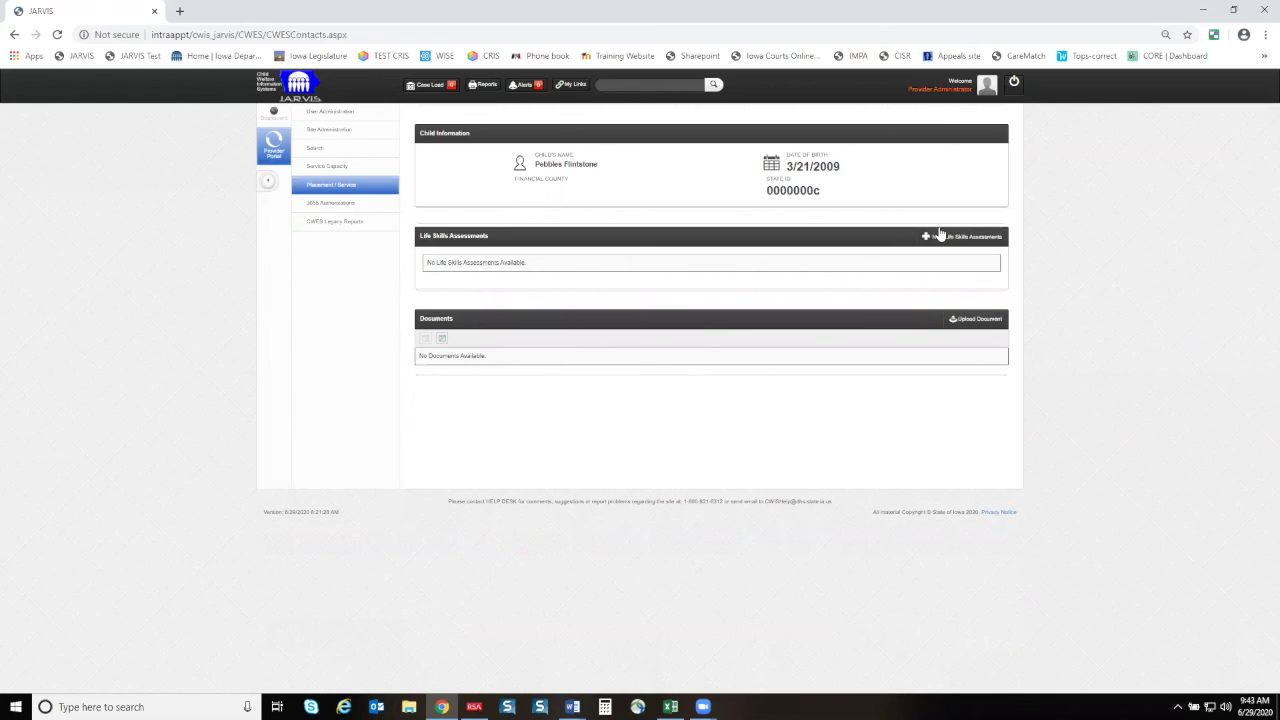
click(975, 322)
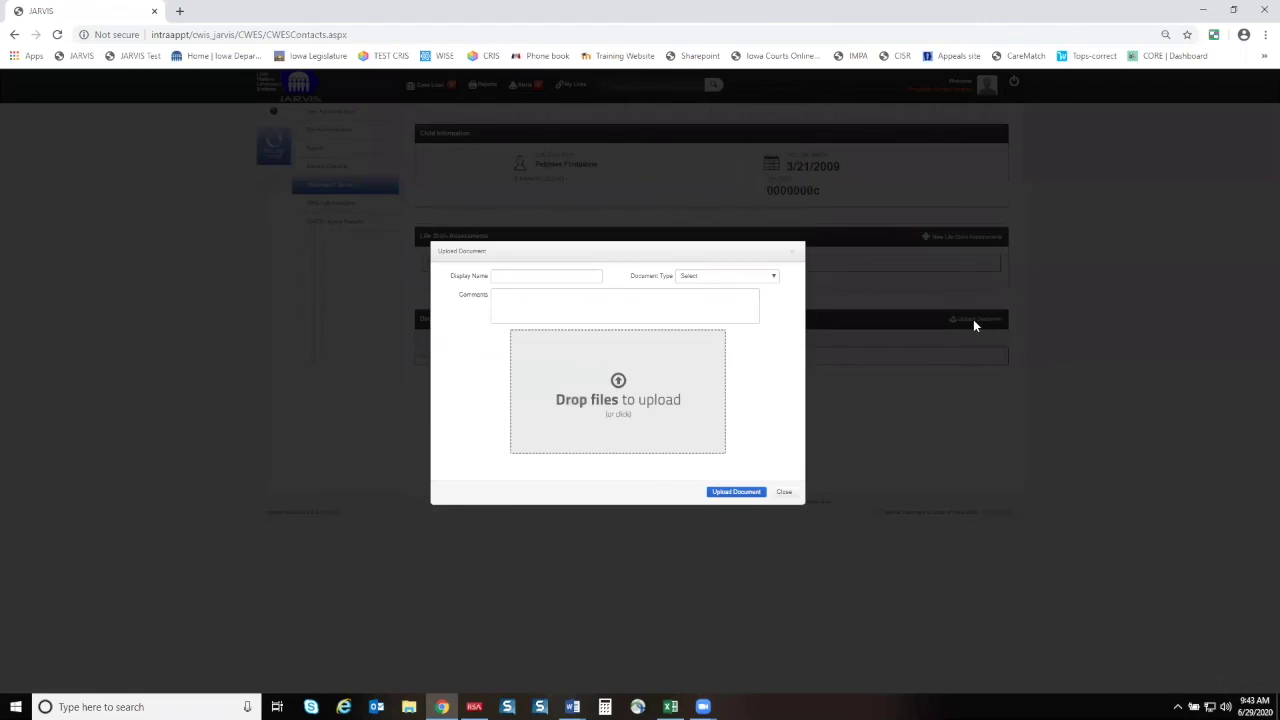
click(557, 278)
text(Casework Contact Note)
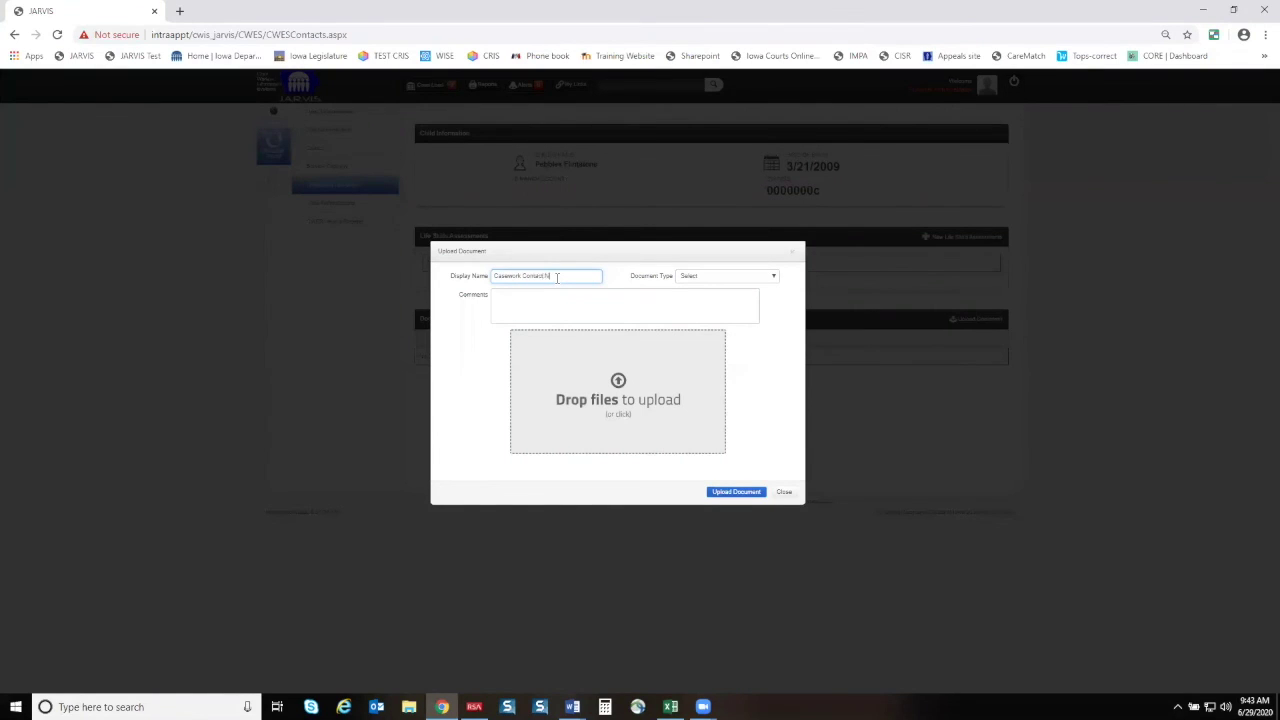
click(711, 276)
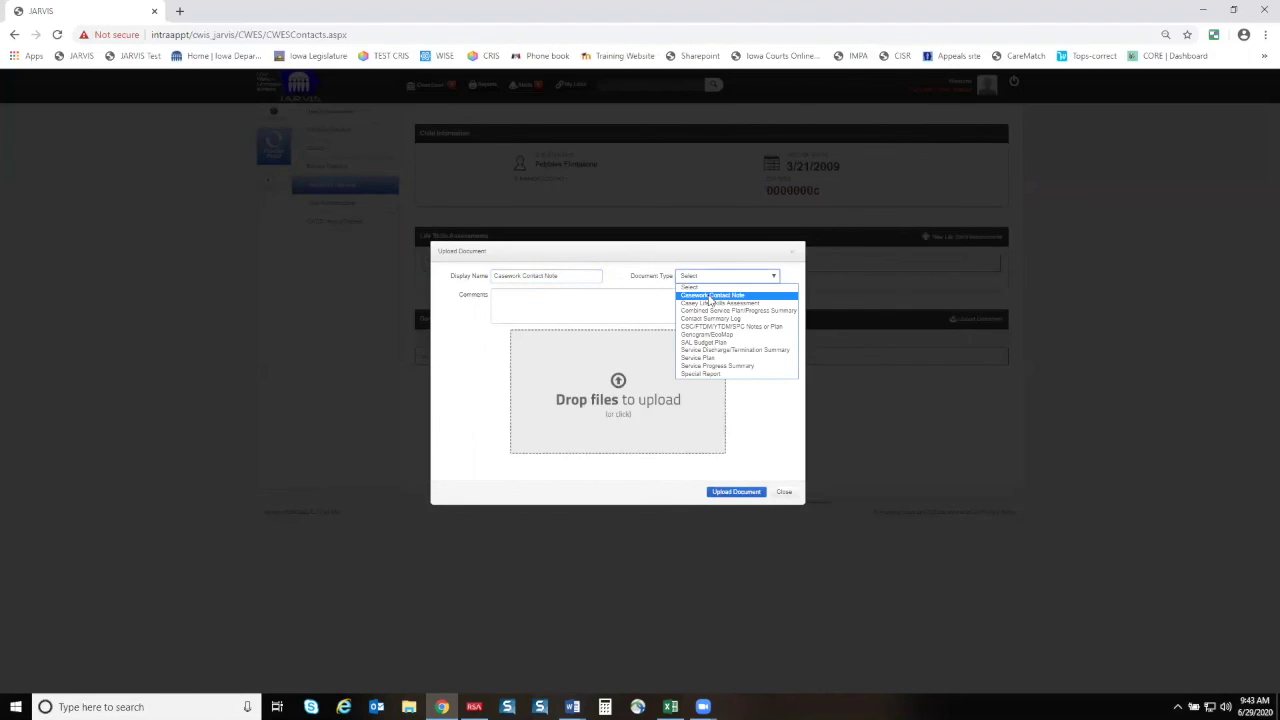
click(711, 296)
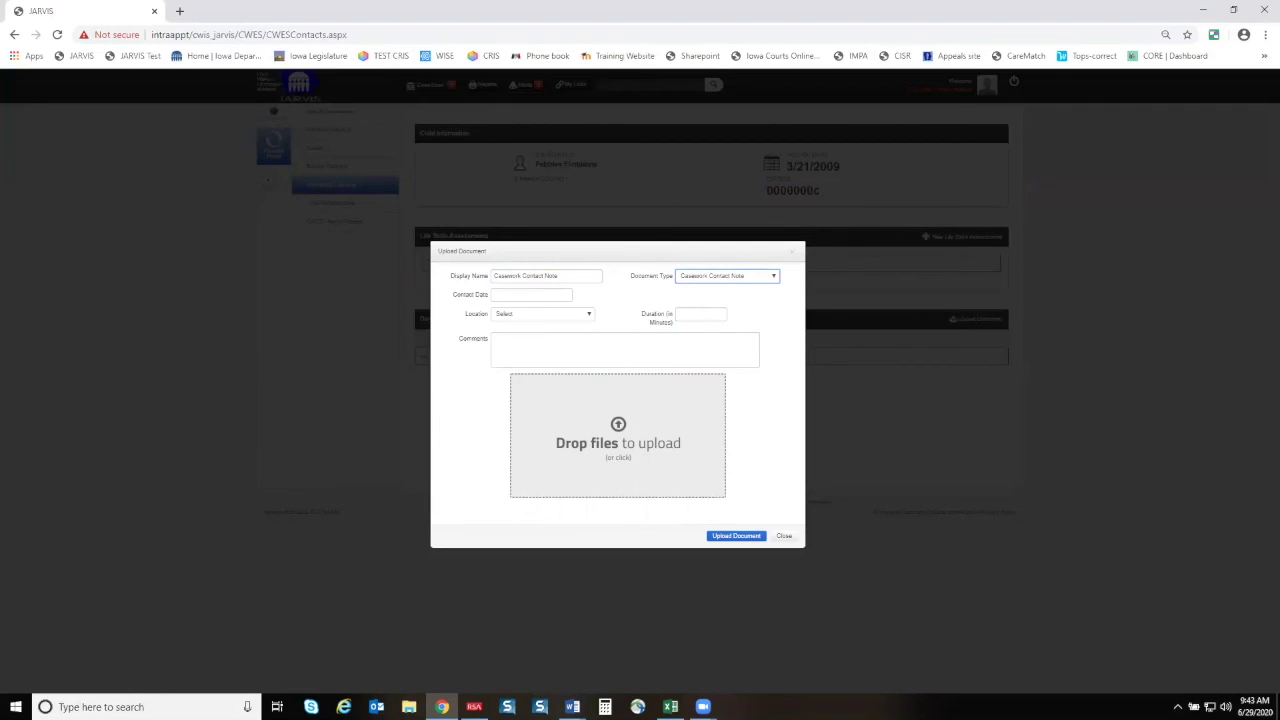
Set the contact date to 06/29/2020 and the location to Parent/Guardian Home, and enter the duration in minutes.
click(499, 296)
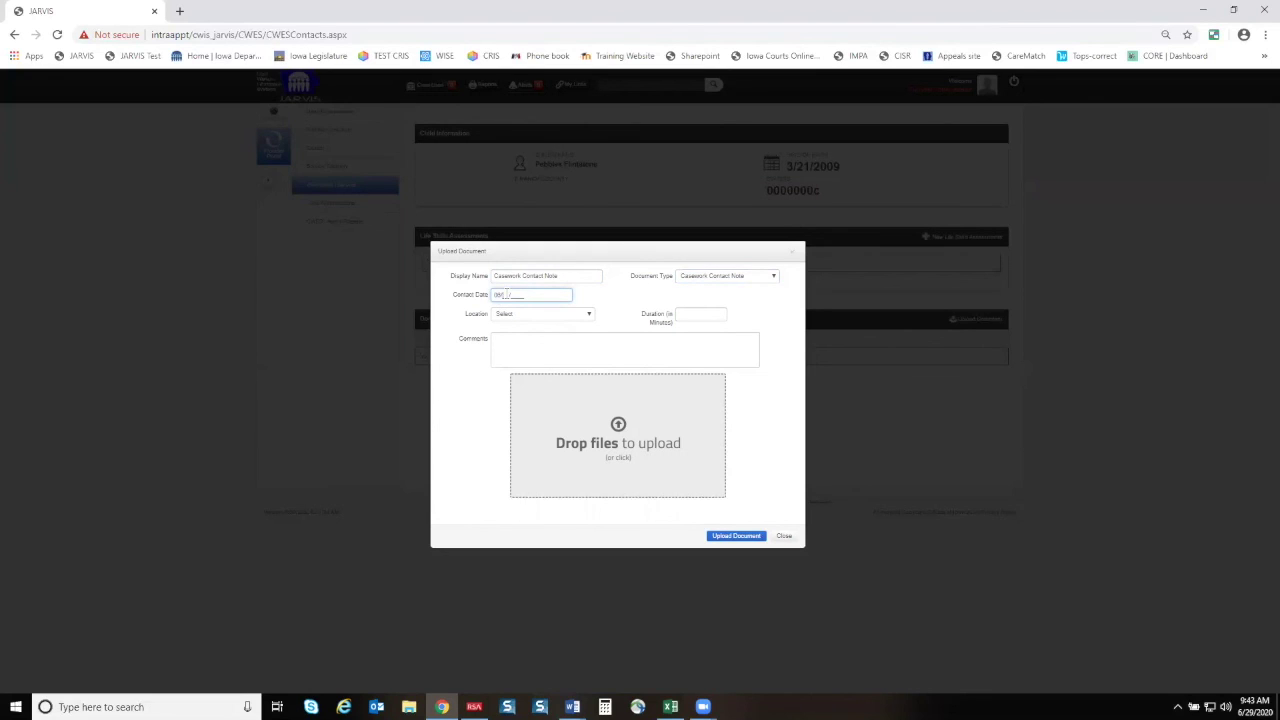
text(06/29/2020)
click(562, 318)
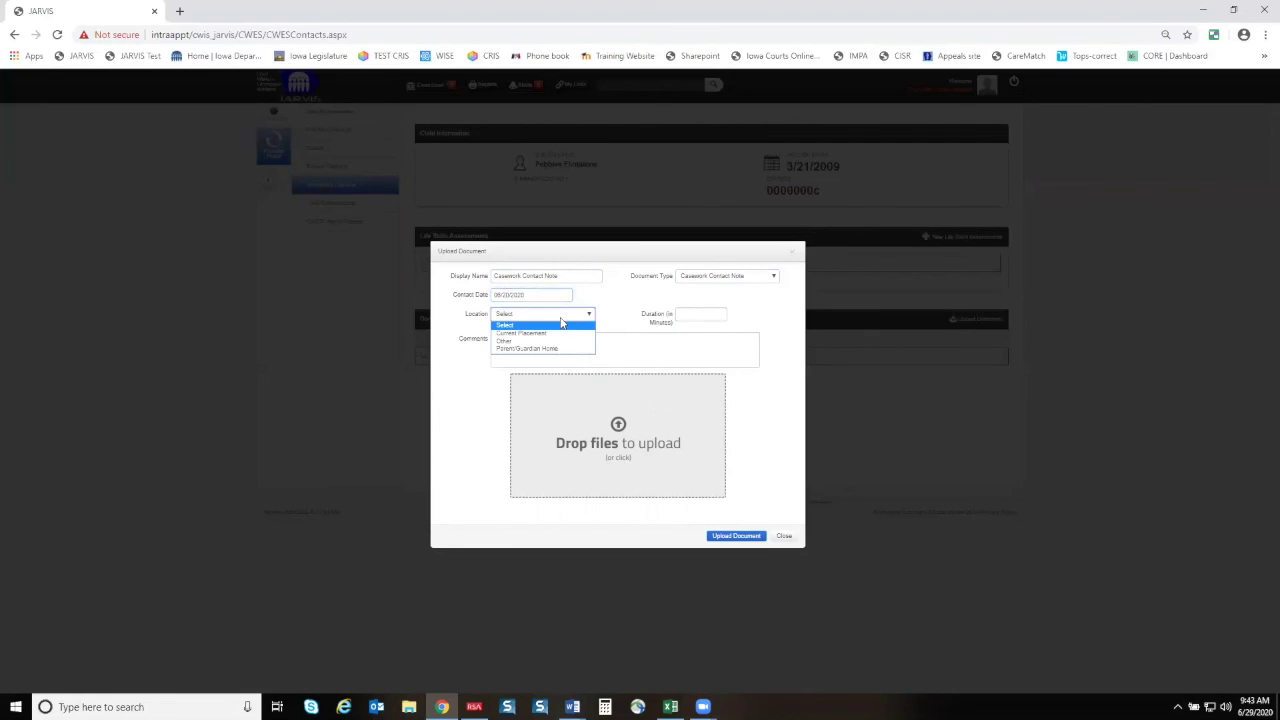
click(546, 349)
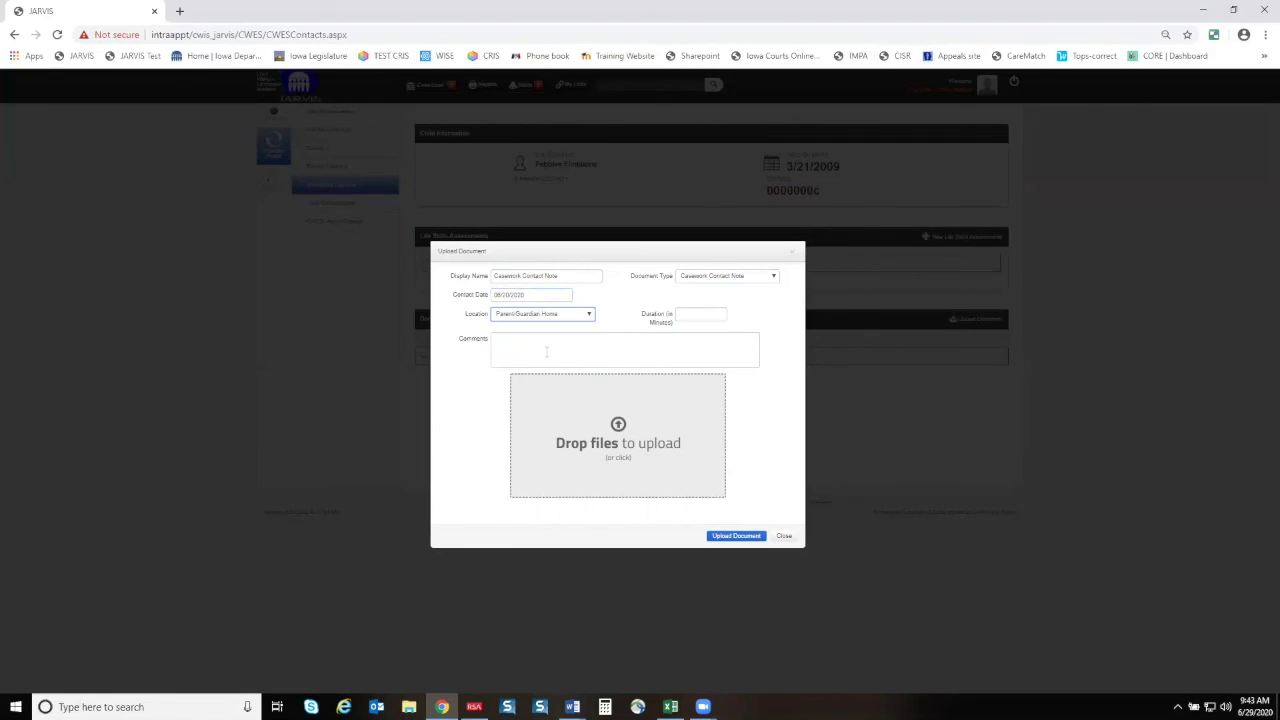
click(701, 313)
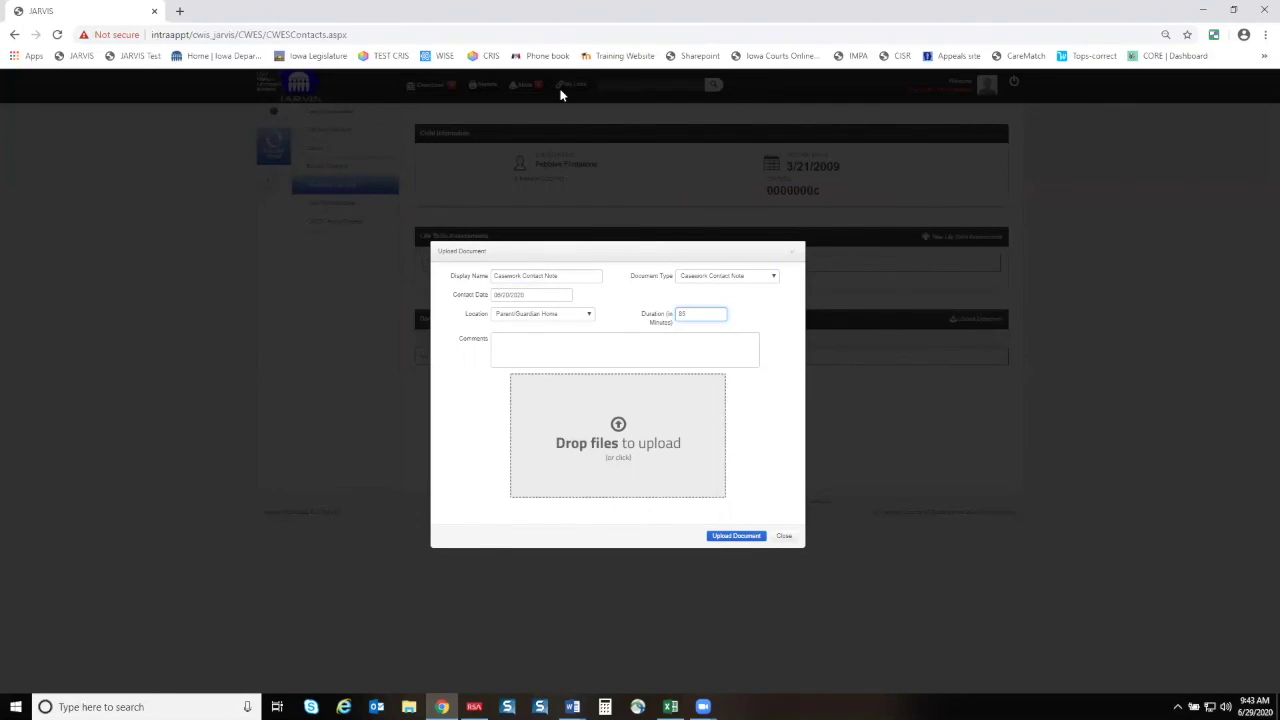
Attach the JARVIS Provider Portal User Guide for Contractors PDF from the desktop to the Casework Contact Note and upload the document.
click(1237, 10)
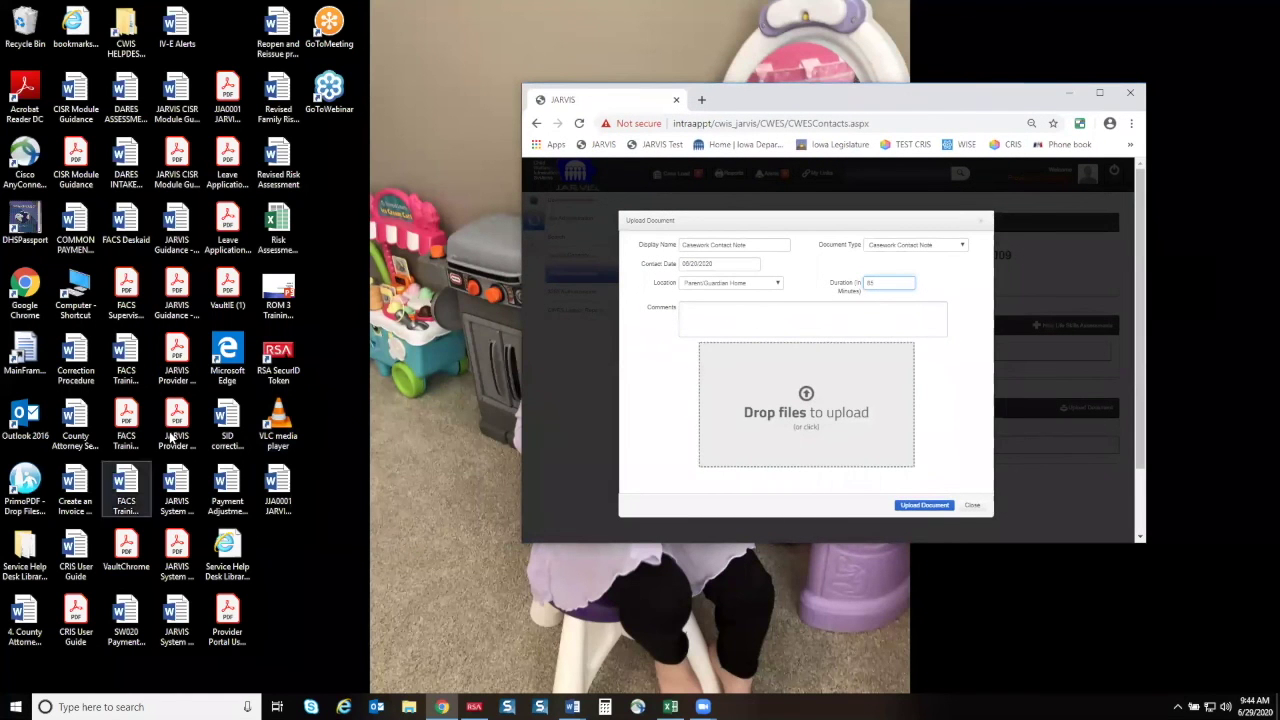
drag(186, 427, 779, 407)
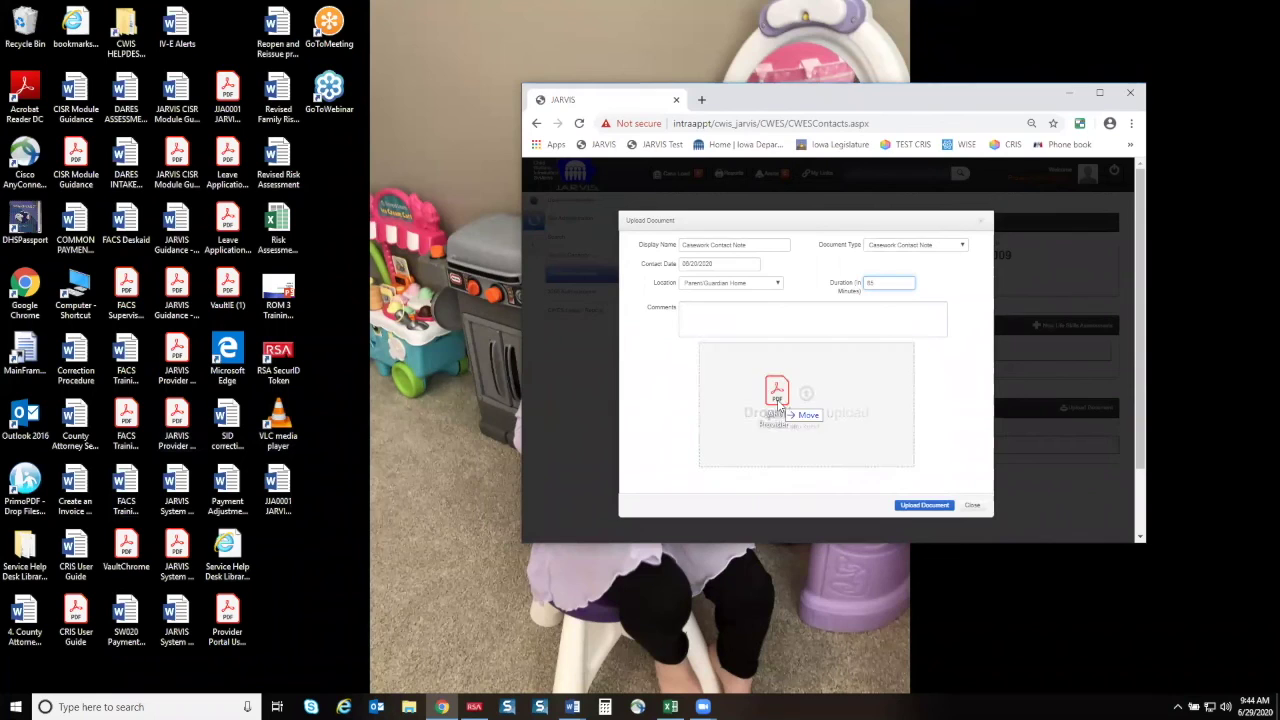
click(930, 507)
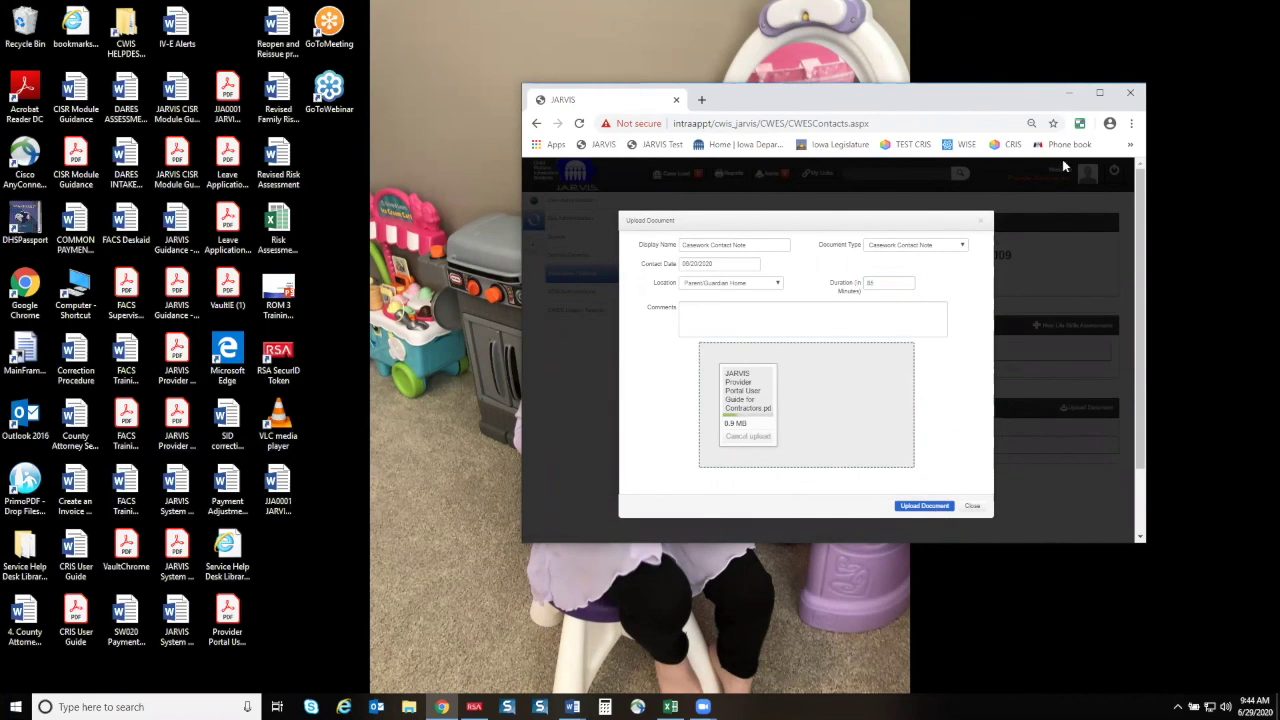
click(1105, 92)
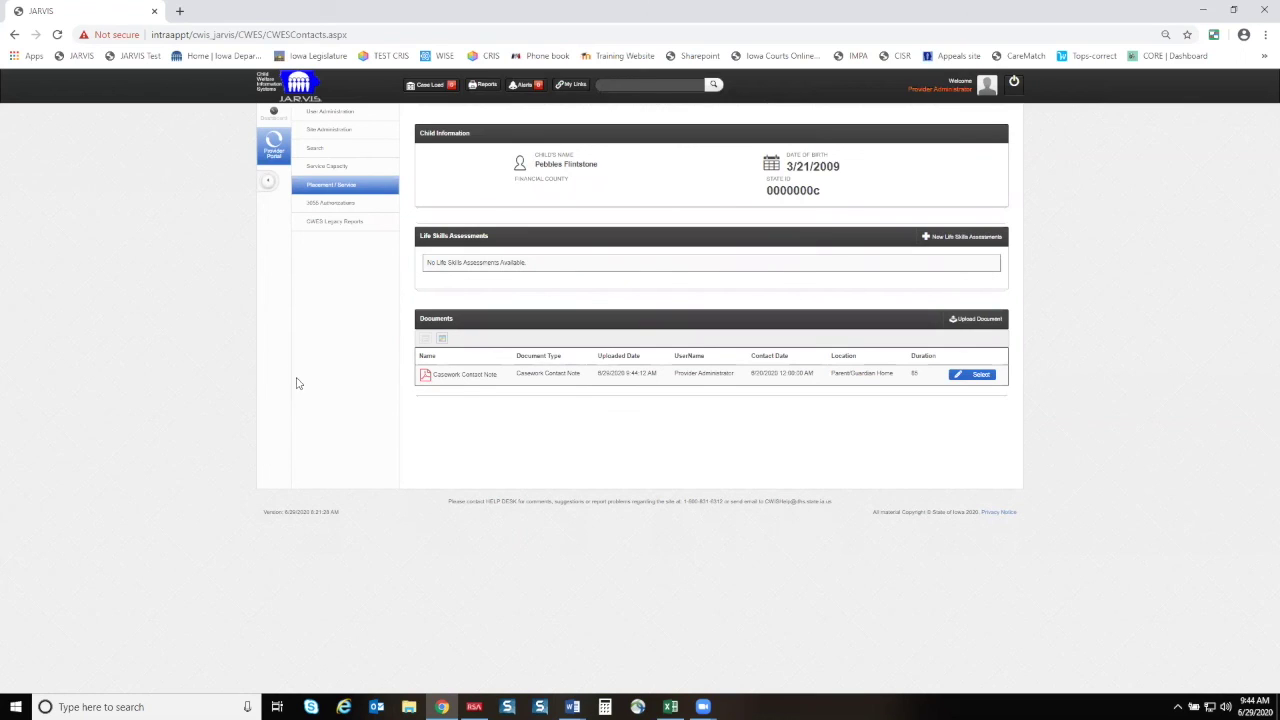
Search for another child by first and last name and open the matching child's placement and service record.
click(357, 160)
click(527, 176)
text(B)
text(arr Bam)
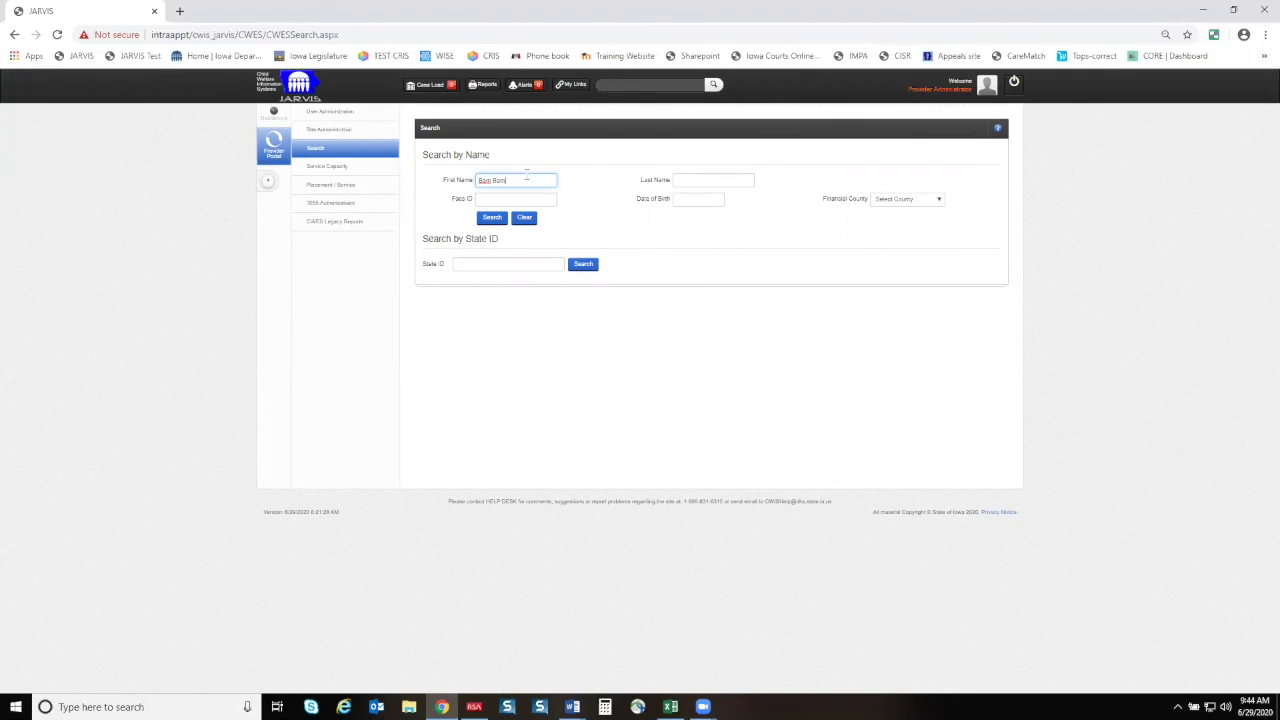
key(Tab)
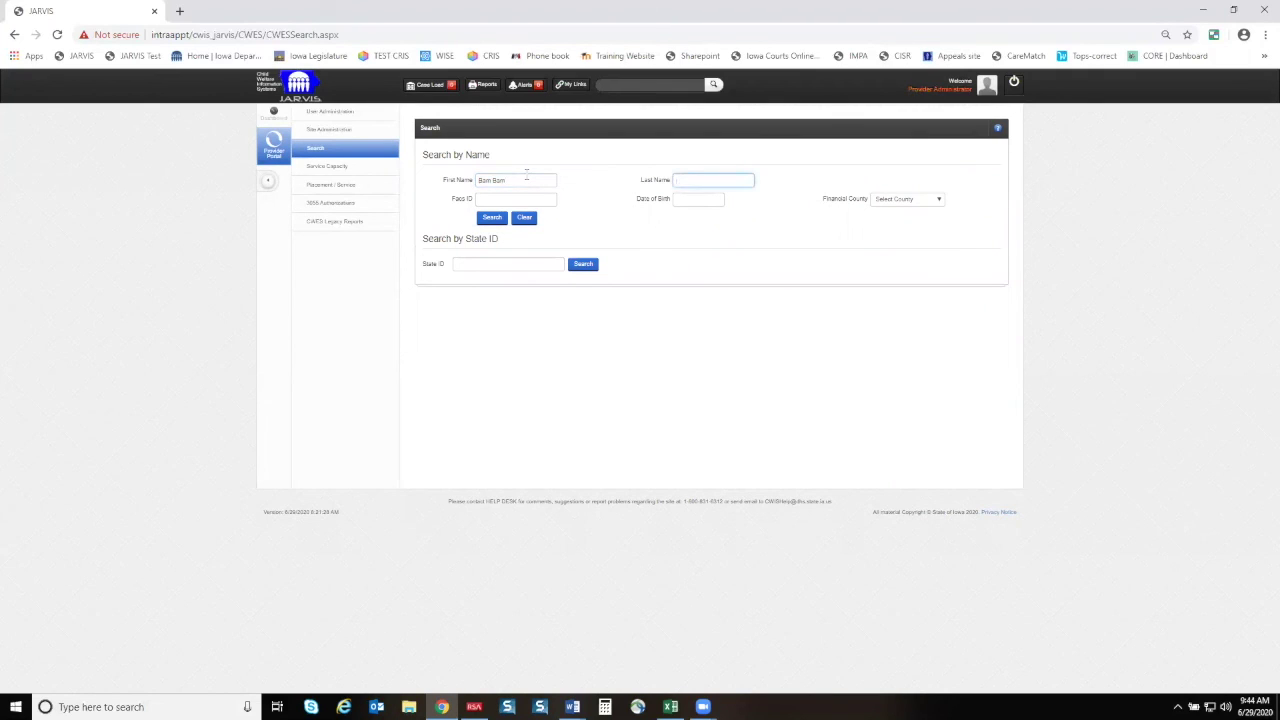
text(Flintstone)
click(491, 219)
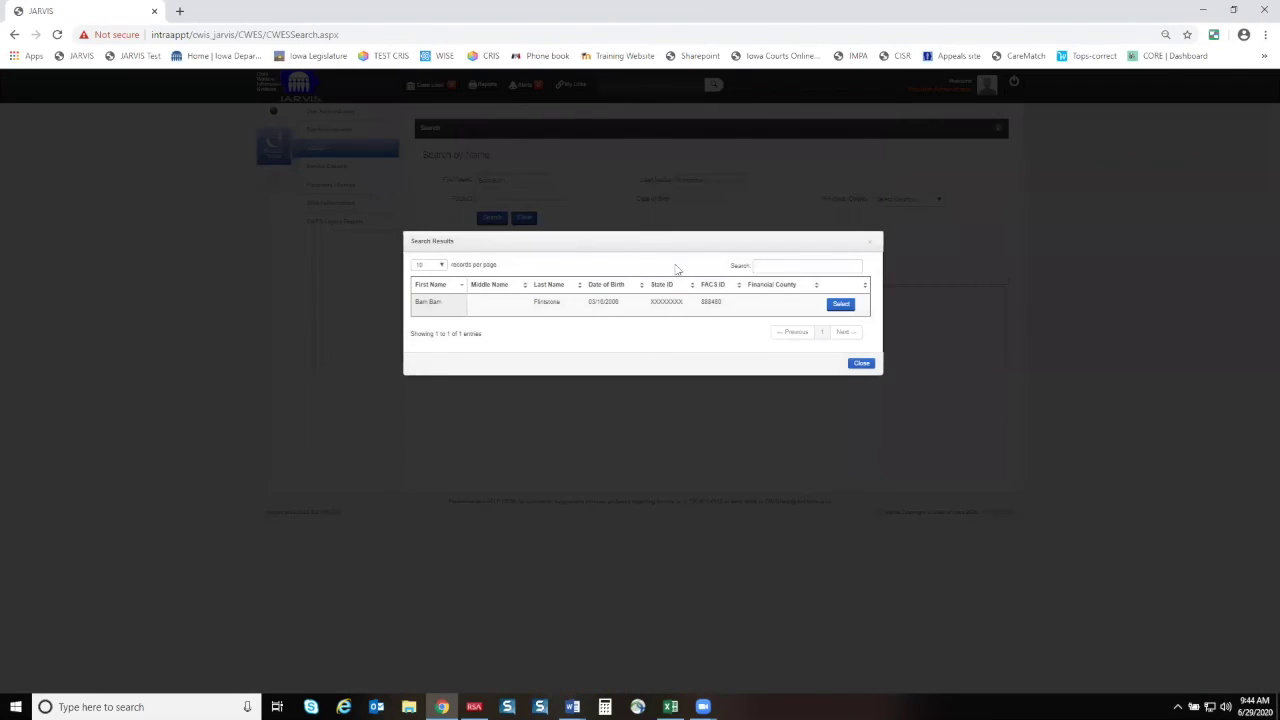
click(840, 304)
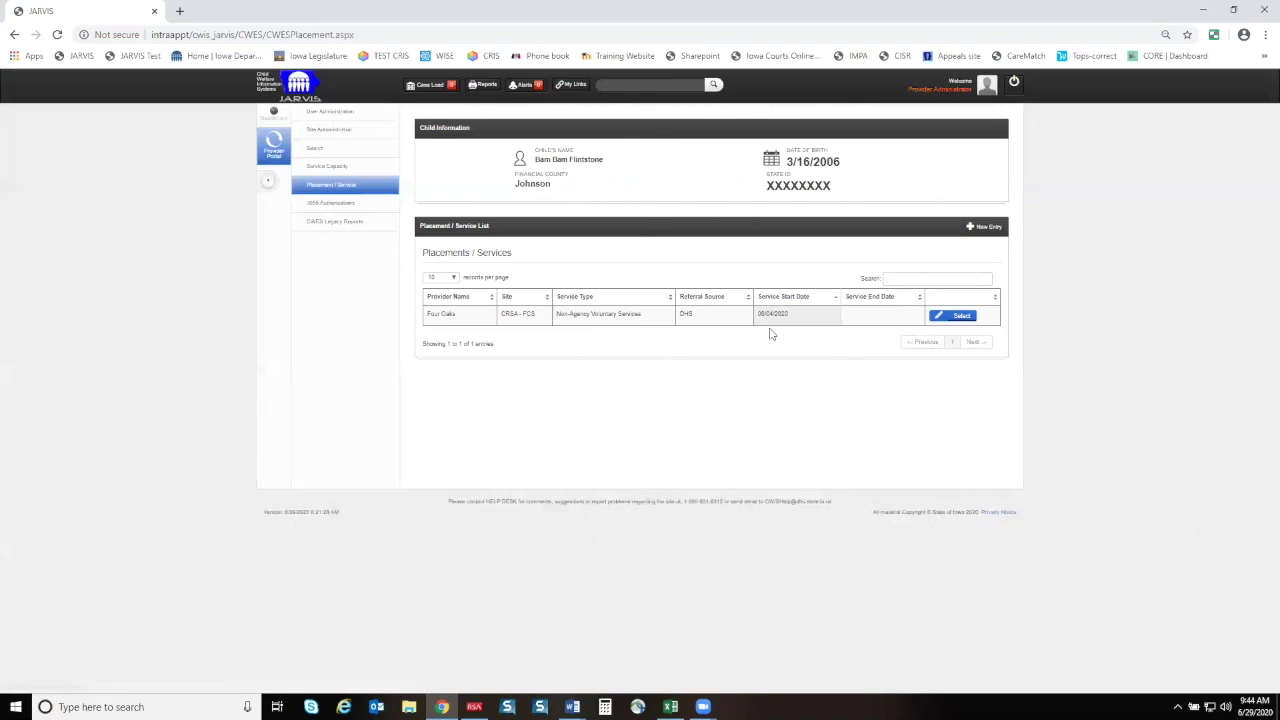
View the child's referral and authorization forms and the CWES legacy reports.
click(366, 201)
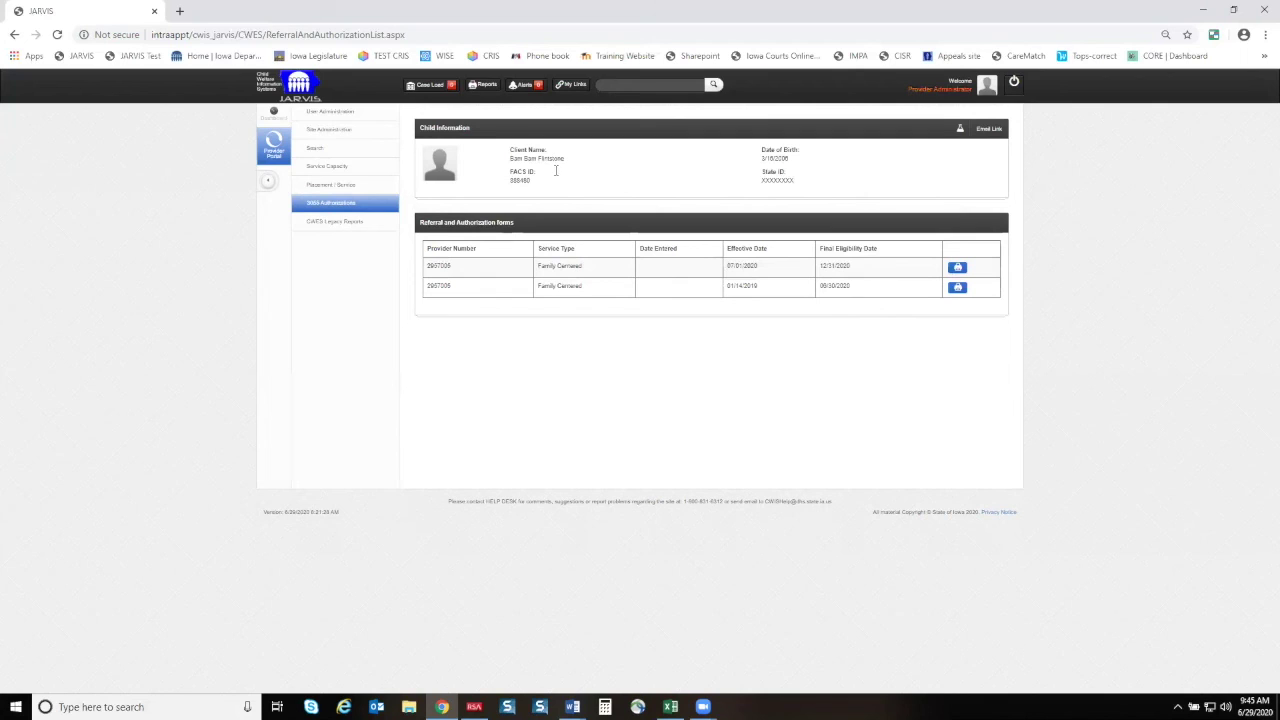
click(363, 231)
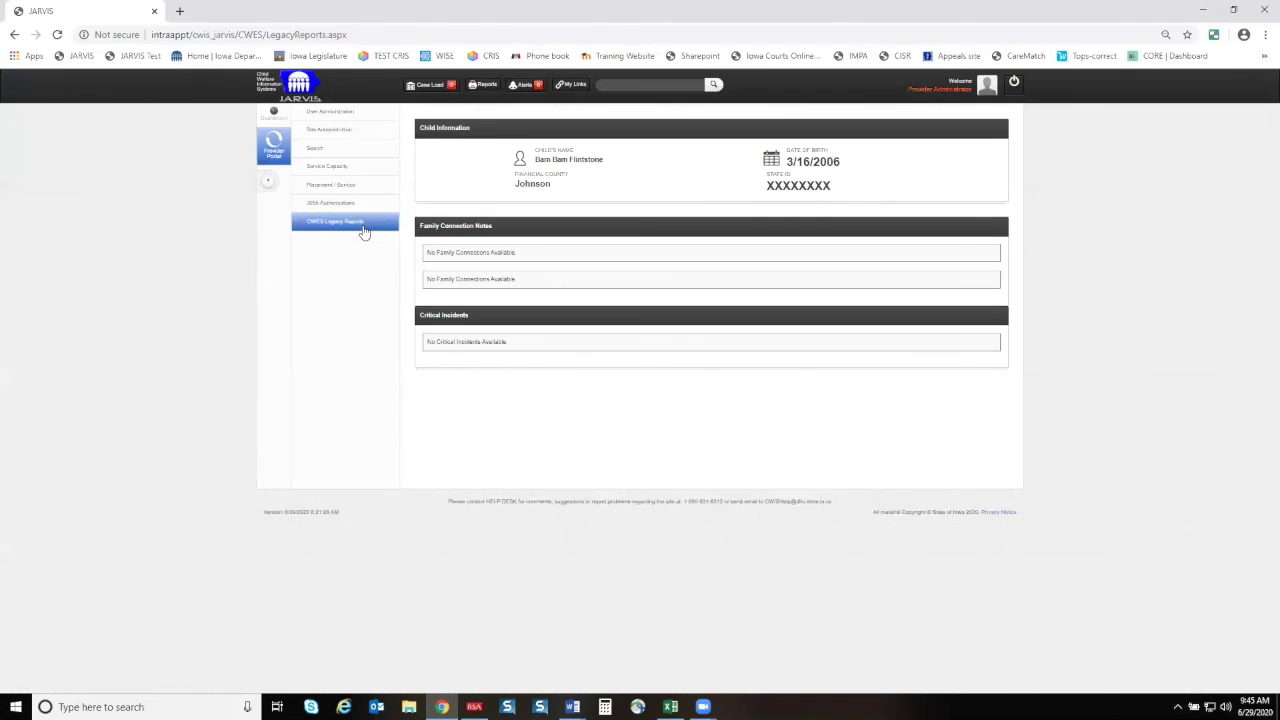